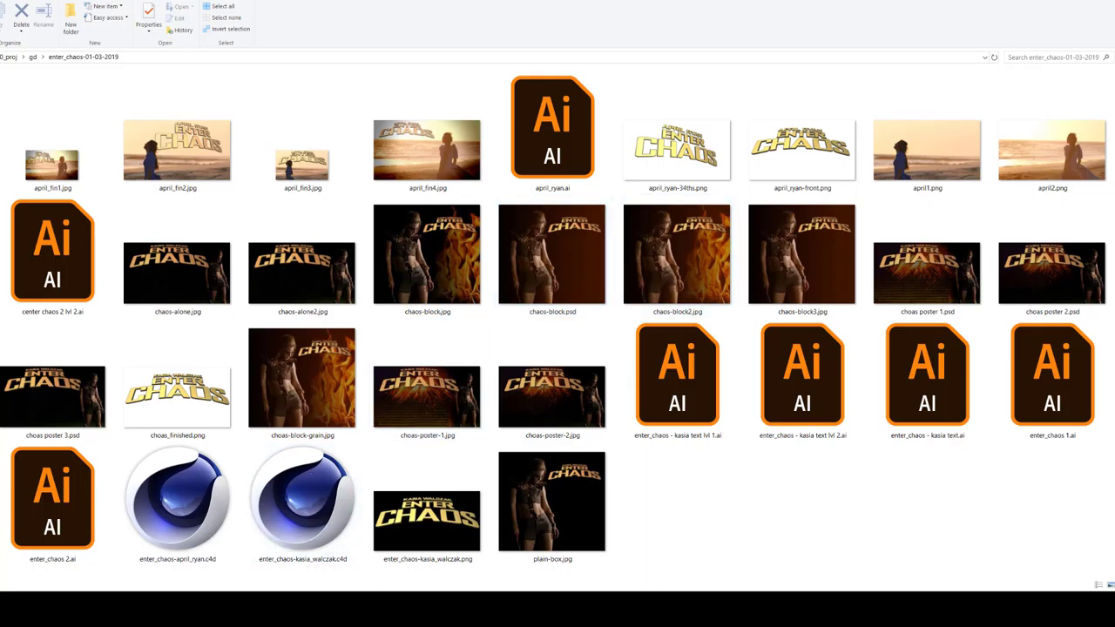
- Switch to the web browser and examine the title lettering on the Tomb Raider soundtrack cover up close
{"action": "key", "text": "alt+Tab"}
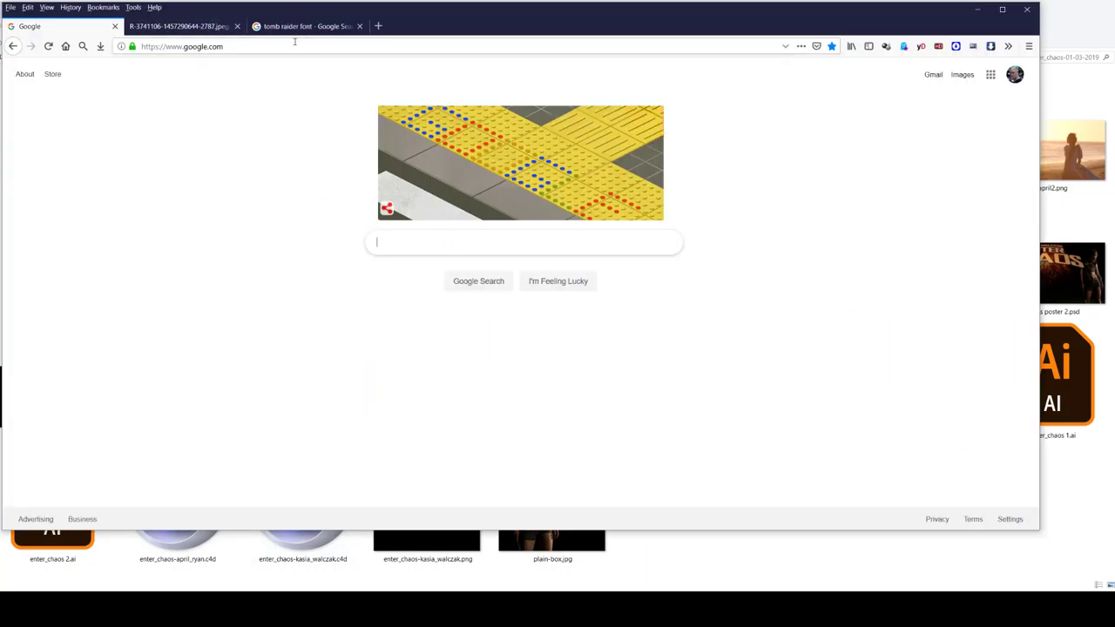
{"action": "left_click", "coordinate": [183, 26]}
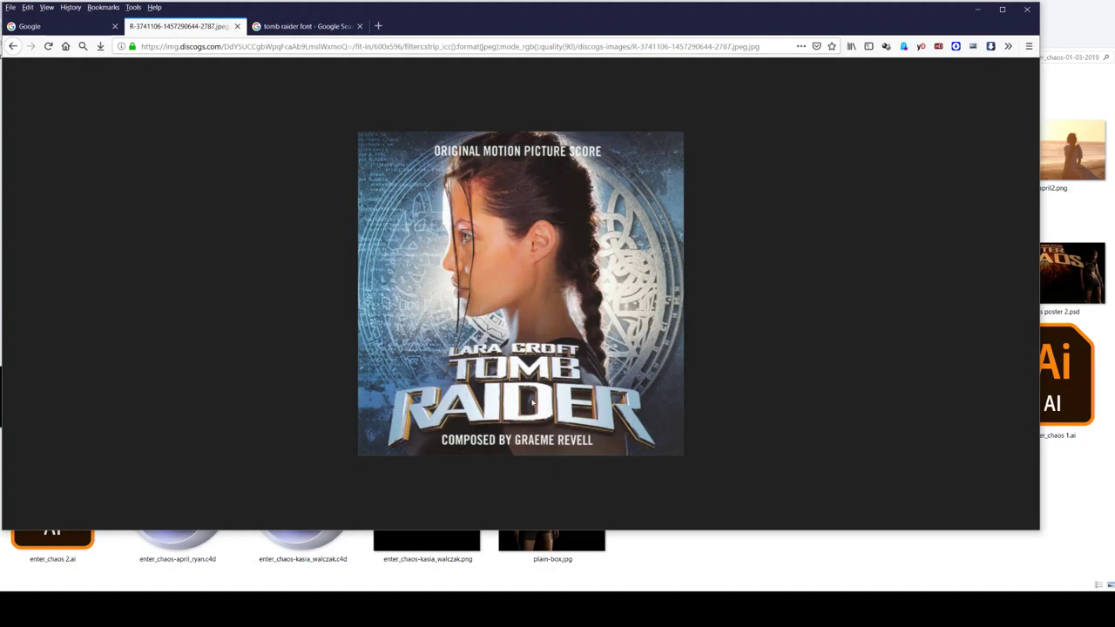
{"action": "scroll", "coordinate": [513, 425], "scroll_direction": "up", "scroll_amount": 7, "text": "ctrl"}
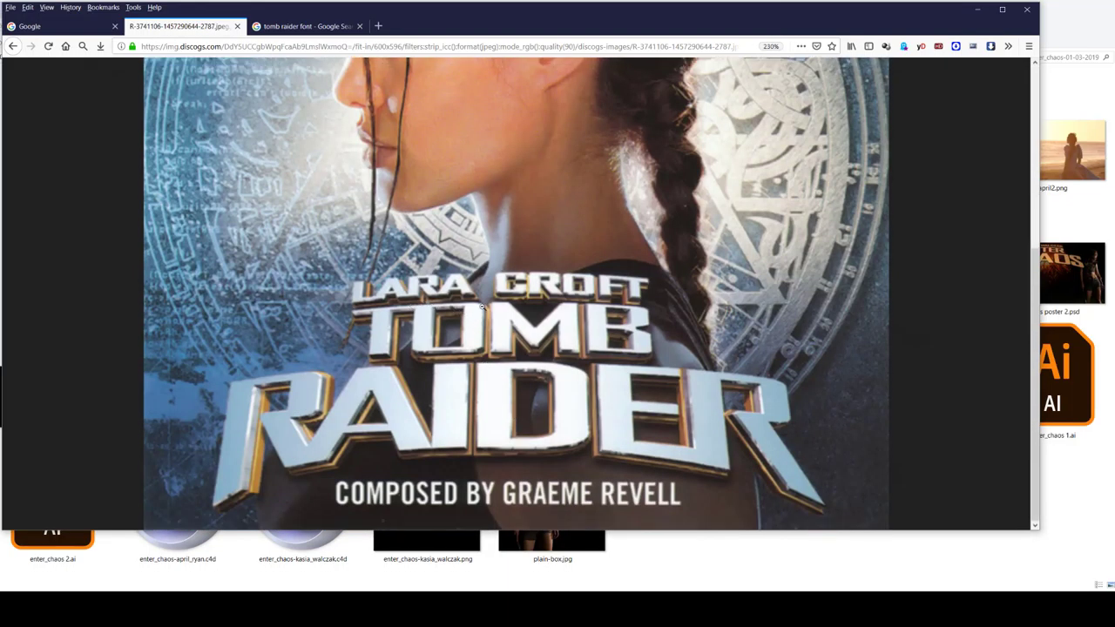
{"action": "scroll", "coordinate": [640, 305], "scroll_direction": "up", "scroll_amount": 2, "text": "ctrl"}
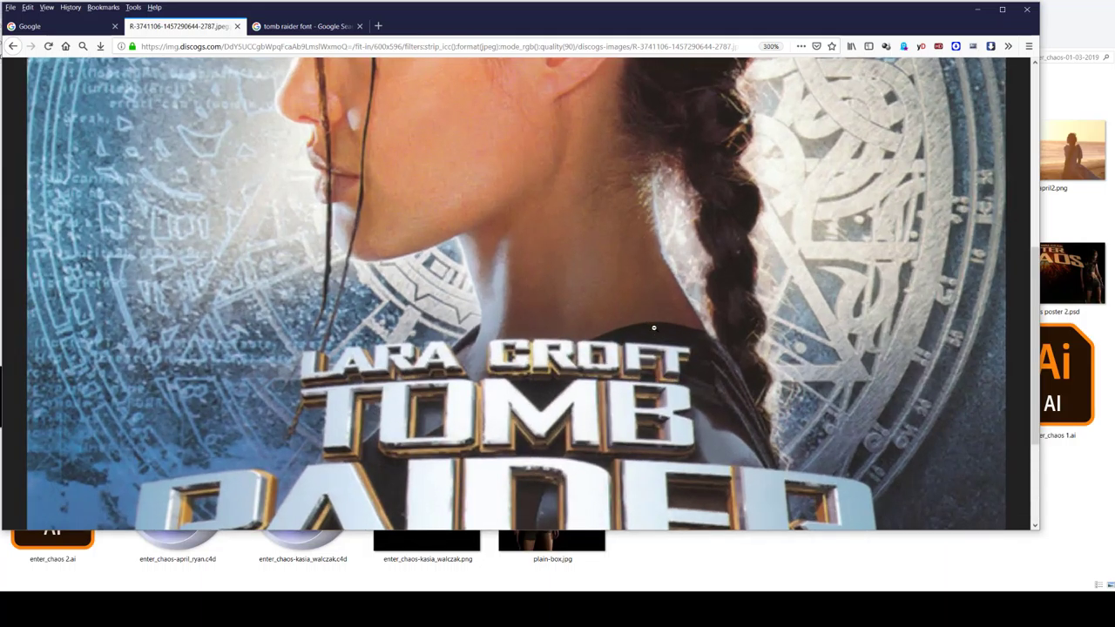
{"action": "scroll", "coordinate": [645, 316], "scroll_direction": "down", "scroll_amount": 3}
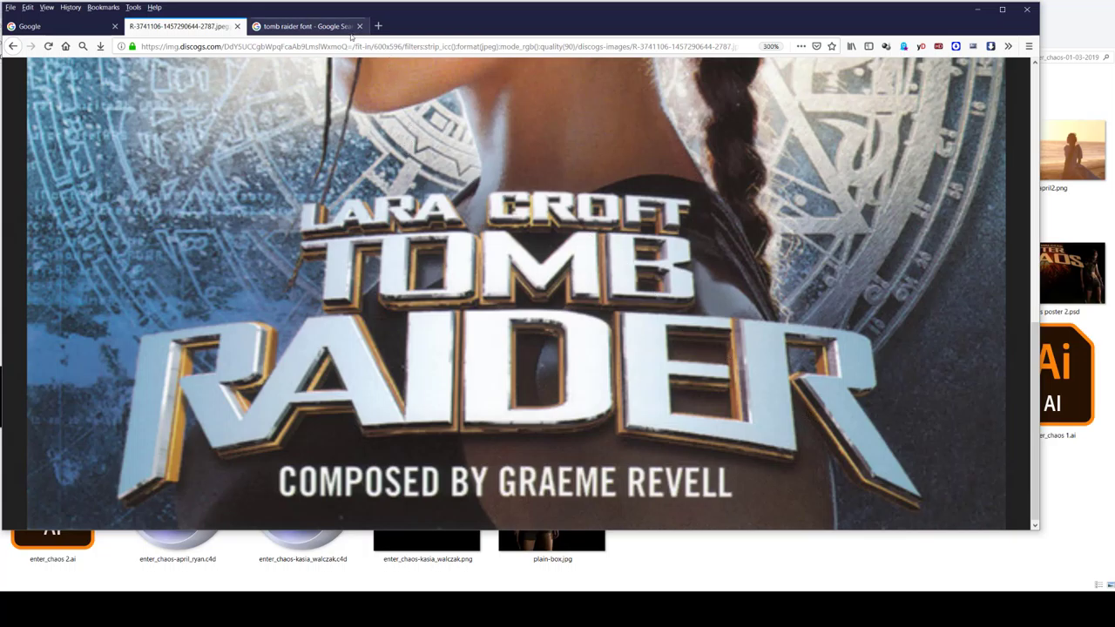
- Open the dafont.com Tomb Raider font from the "tomb raider font" search results and examine its character set
{"action": "left_click", "coordinate": [328, 29]}
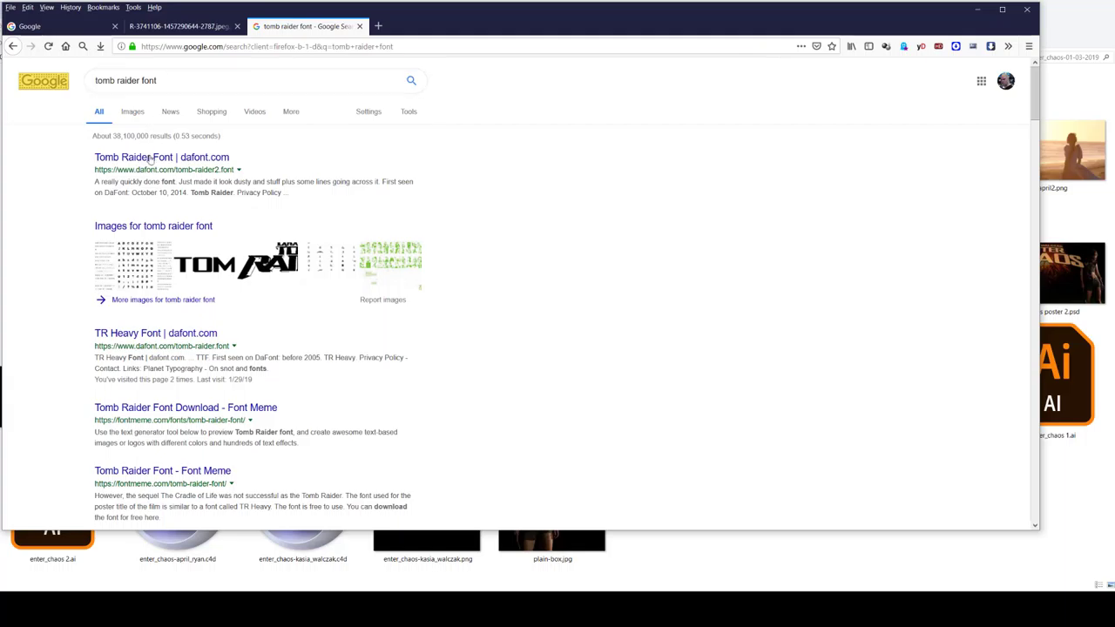
{"action": "left_click", "coordinate": [307, 170]}
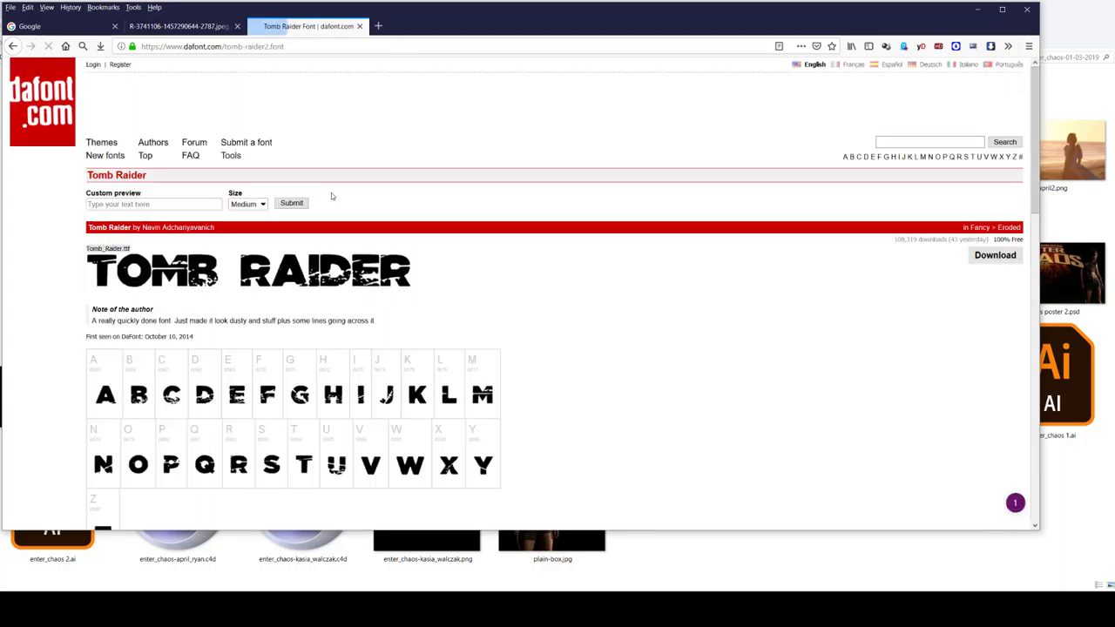
{"action": "scroll", "coordinate": [403, 309], "scroll_direction": "down", "scroll_amount": 3}
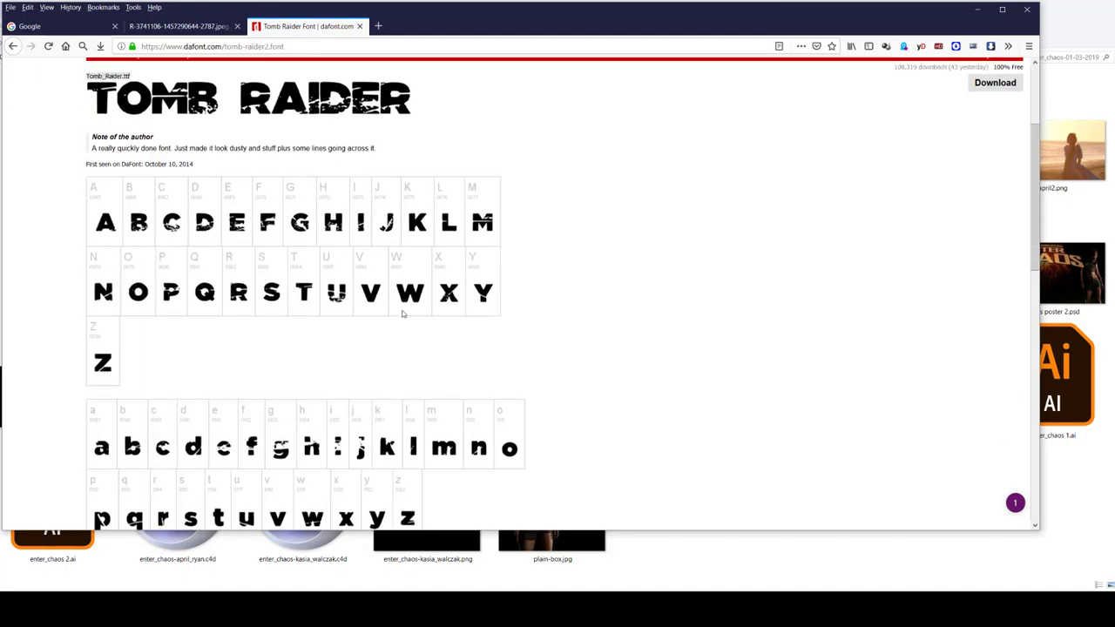
{"action": "scroll", "coordinate": [403, 313], "scroll_direction": "up", "scroll_amount": 2}
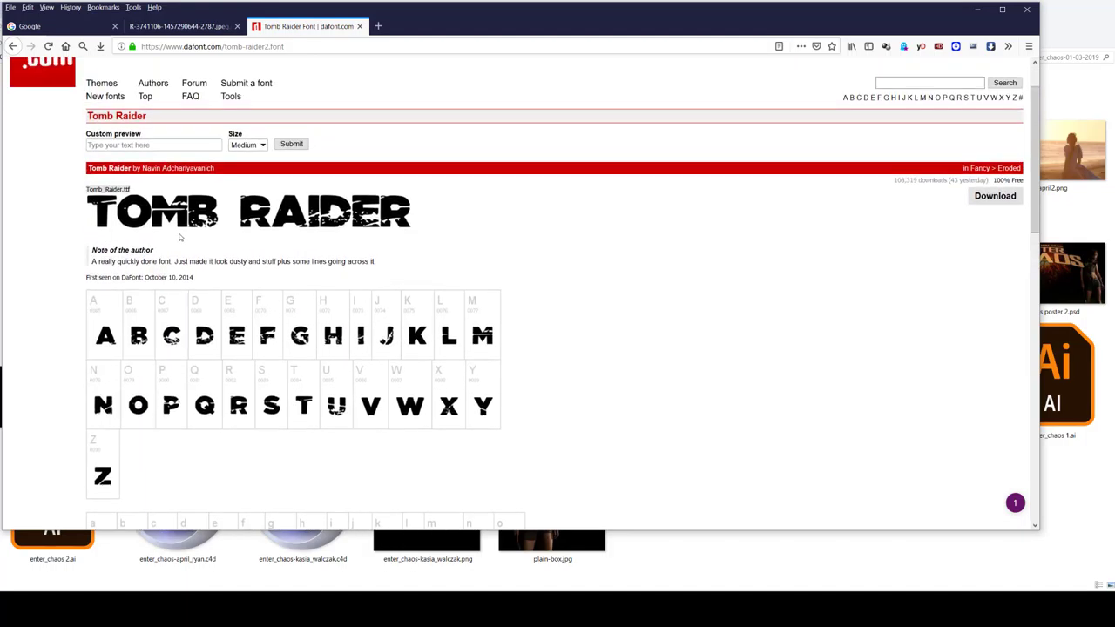
- Return to the font search results and open the Lara Croft Tomb Raider font by 24hourfonts on FontSpace
{"action": "left_click", "coordinate": [14, 46]}
{"action": "scroll", "coordinate": [165, 266], "scroll_direction": "down", "scroll_amount": 3}
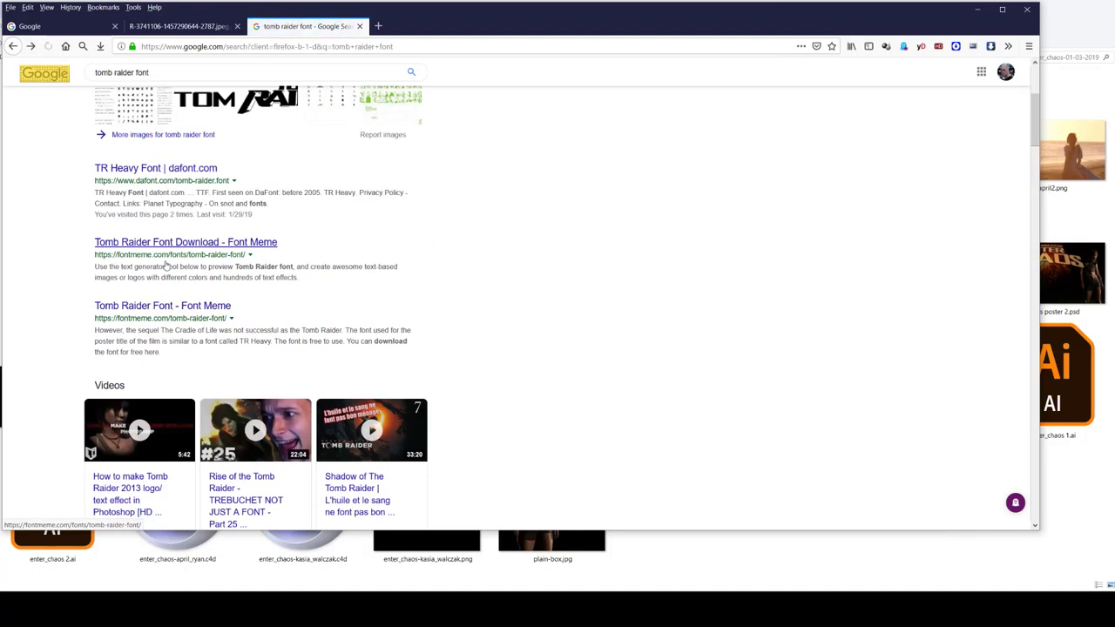
{"action": "scroll", "coordinate": [168, 261], "scroll_direction": "down", "scroll_amount": 1}
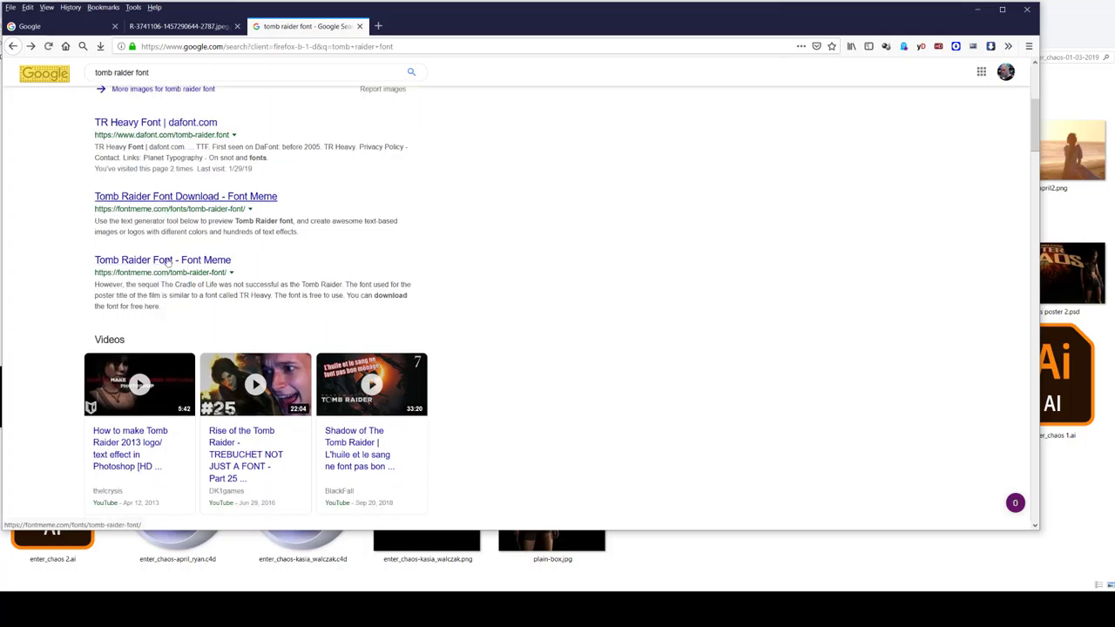
{"action": "scroll", "coordinate": [168, 261], "scroll_direction": "down", "scroll_amount": 4}
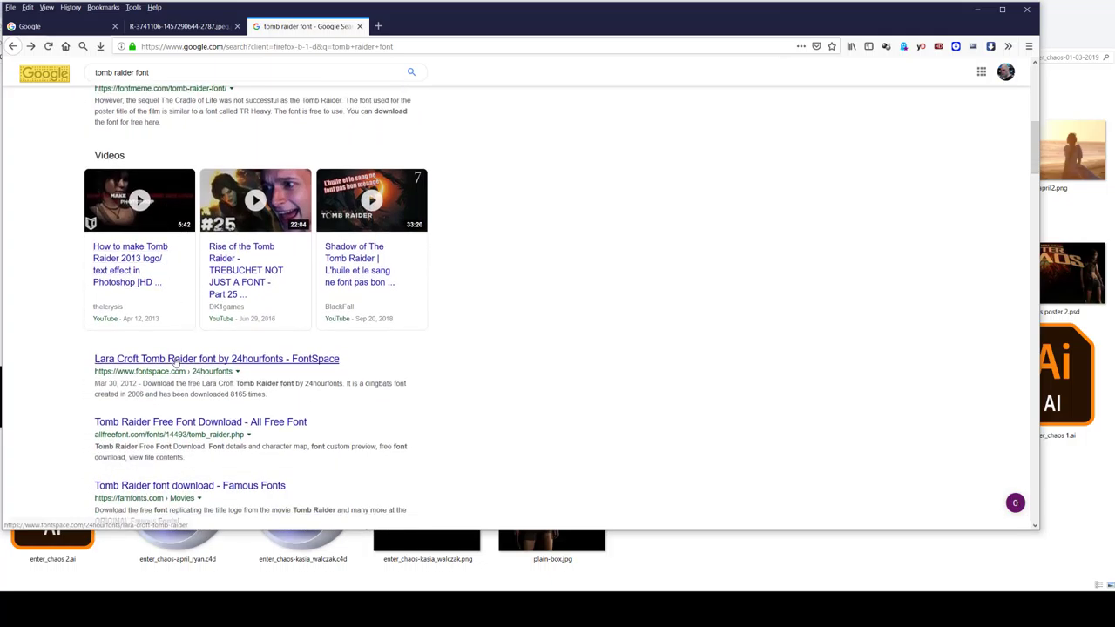
{"action": "left_click", "coordinate": [174, 360]}
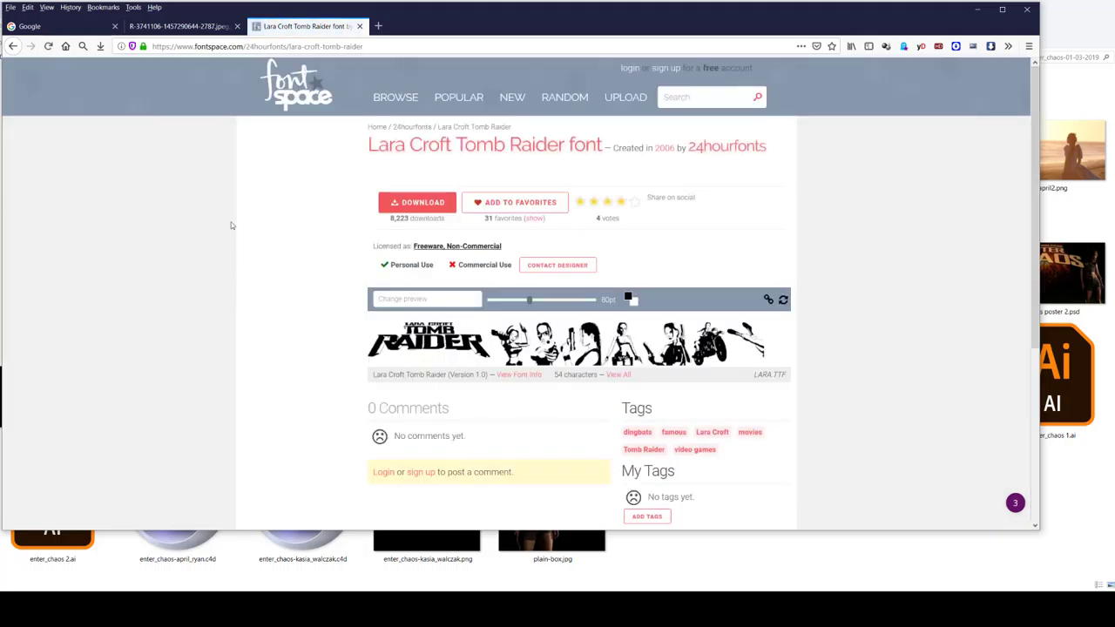
- Go back to the search results, check the Lara Croft Tomb Raider font on abstractfonts.com, and return to the results
{"action": "left_click", "coordinate": [13, 45]}
{"action": "scroll", "coordinate": [160, 316], "scroll_direction": "down", "scroll_amount": 3}
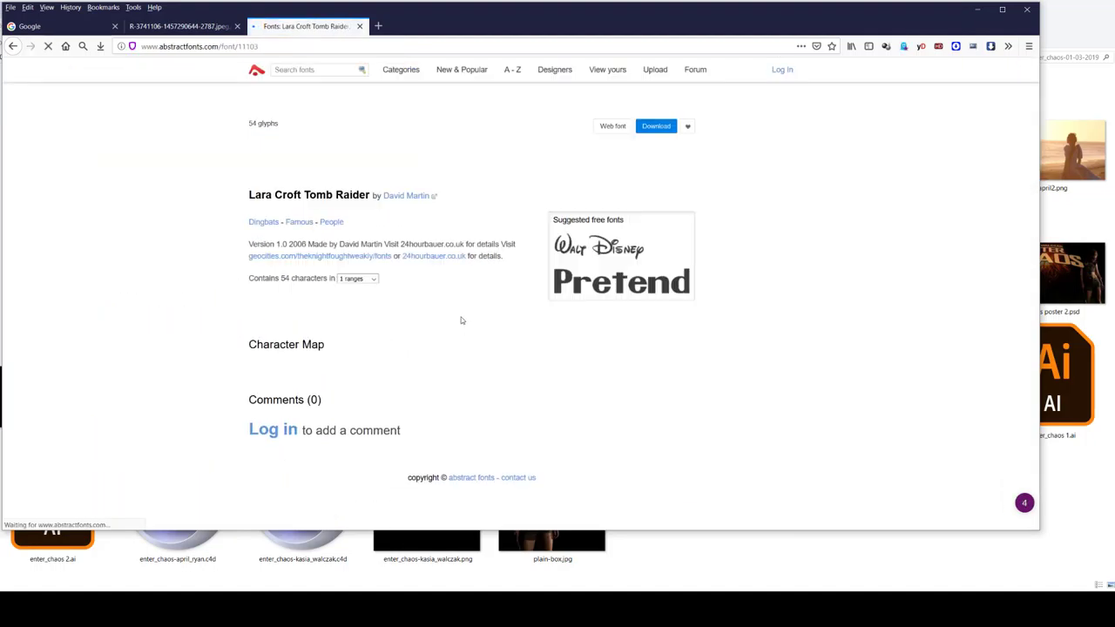
{"action": "left_click", "coordinate": [11, 46]}
{"action": "scroll", "coordinate": [184, 332], "scroll_direction": "down", "scroll_amount": 1}
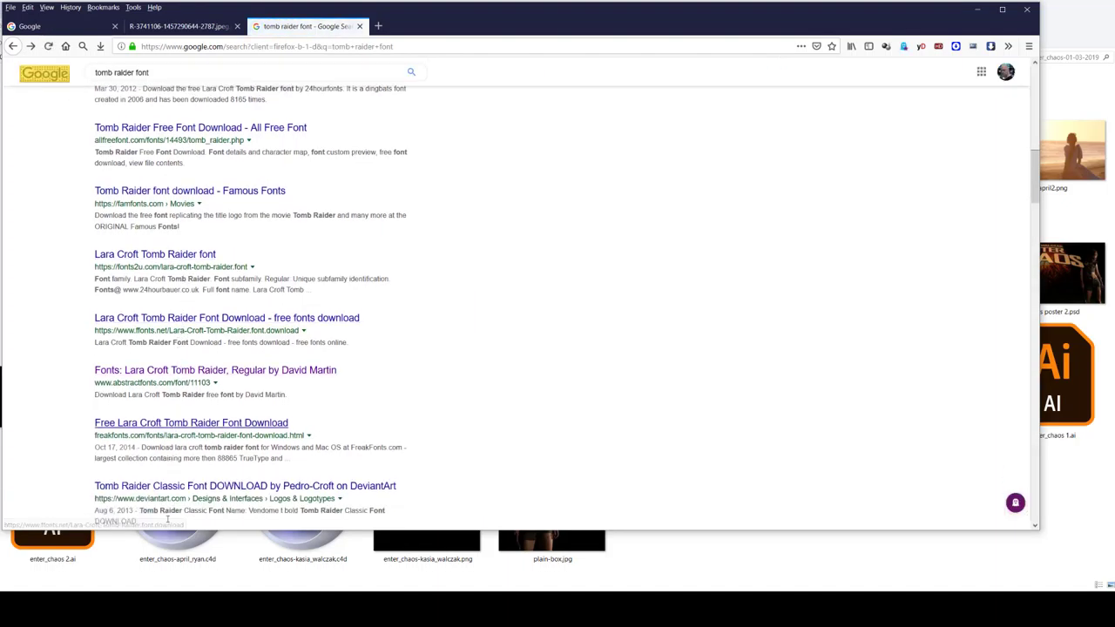
- Switch to the file manager's ttf font folder "t" and open the TRHEAVY_.TTF font file in FontExpert 2015
{"action": "left_click", "coordinate": [140, 577]}
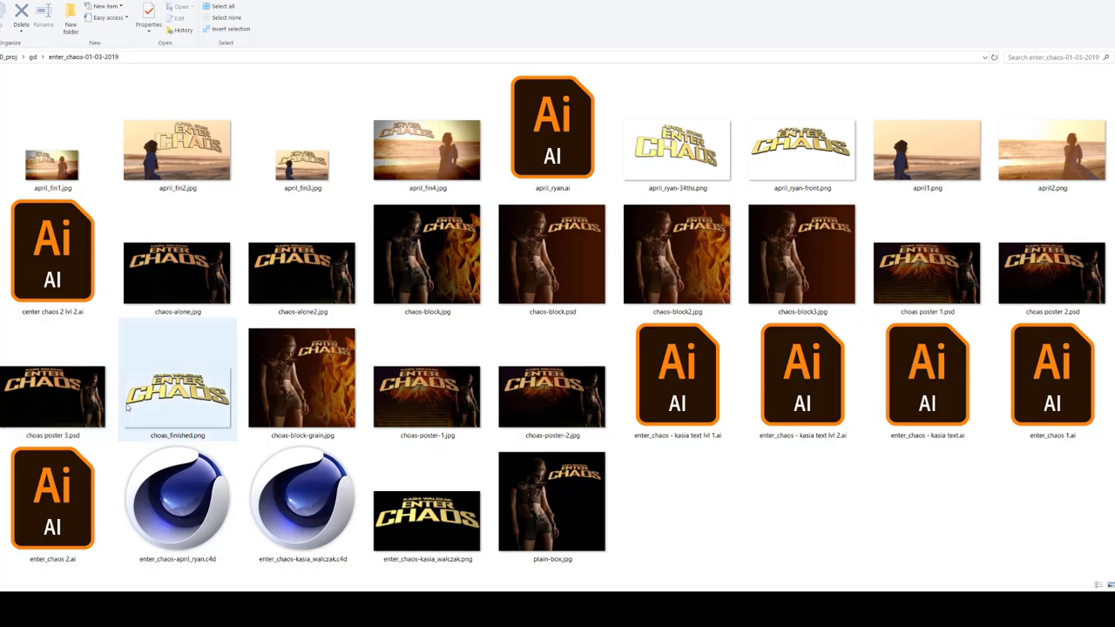
{"action": "left_click", "coordinate": [1055, 7]}
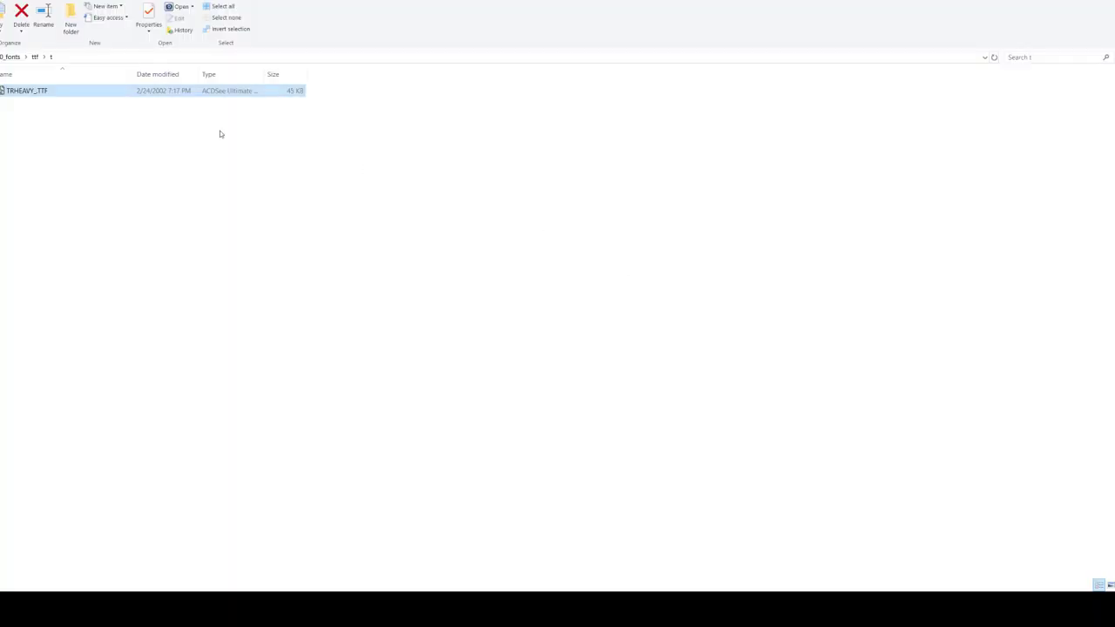
{"action": "right_click", "coordinate": [13, 96]}
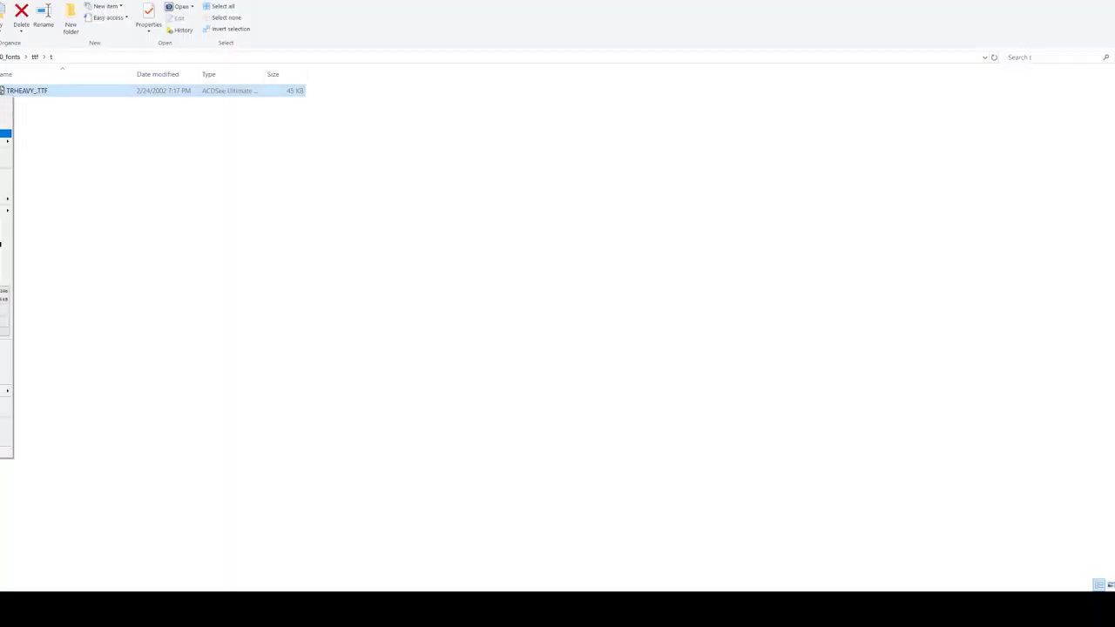
{"action": "mouse_move", "coordinate": [6, 199]}
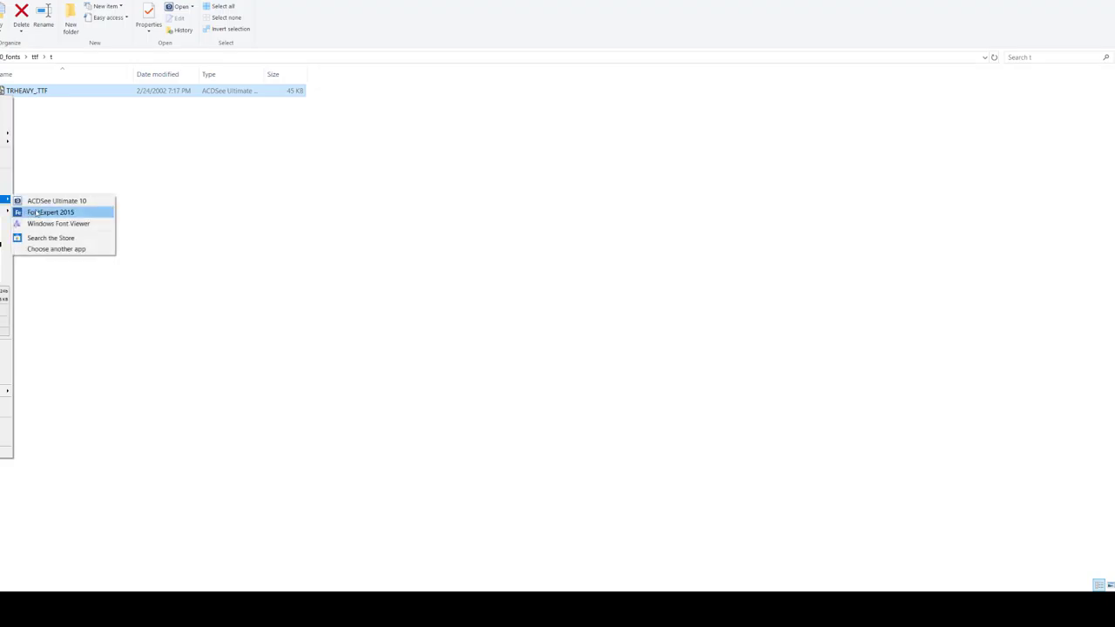
{"action": "left_click", "coordinate": [38, 214]}
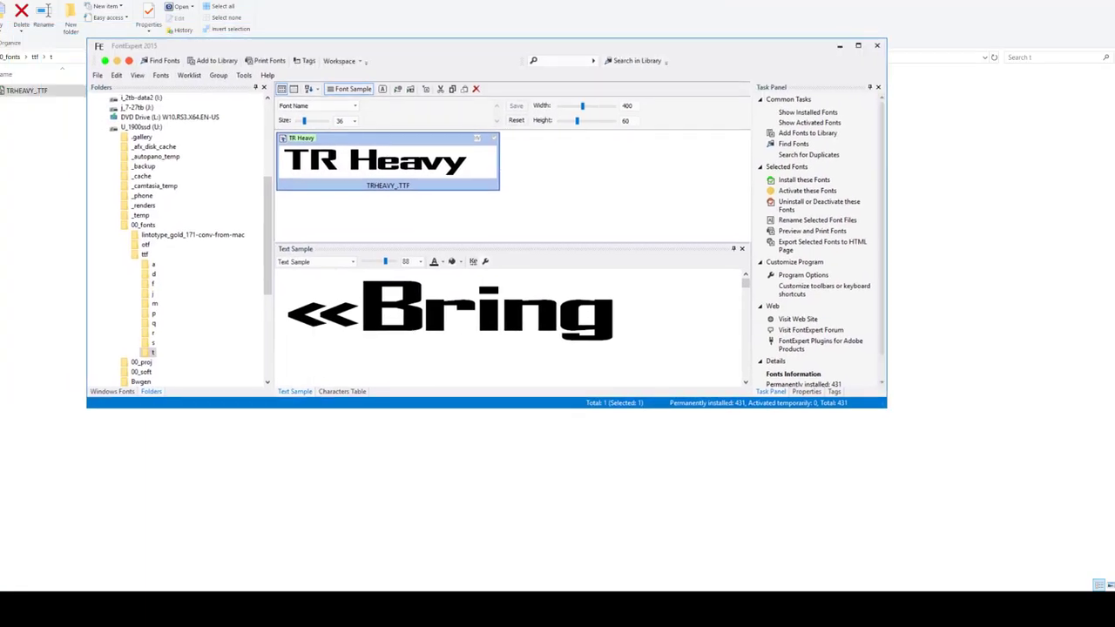
- Replace the TR Heavy sample text with the performer's first name in capitals
{"action": "left_click", "coordinate": [419, 310]}
{"action": "key", "text": "ctrl+a"}
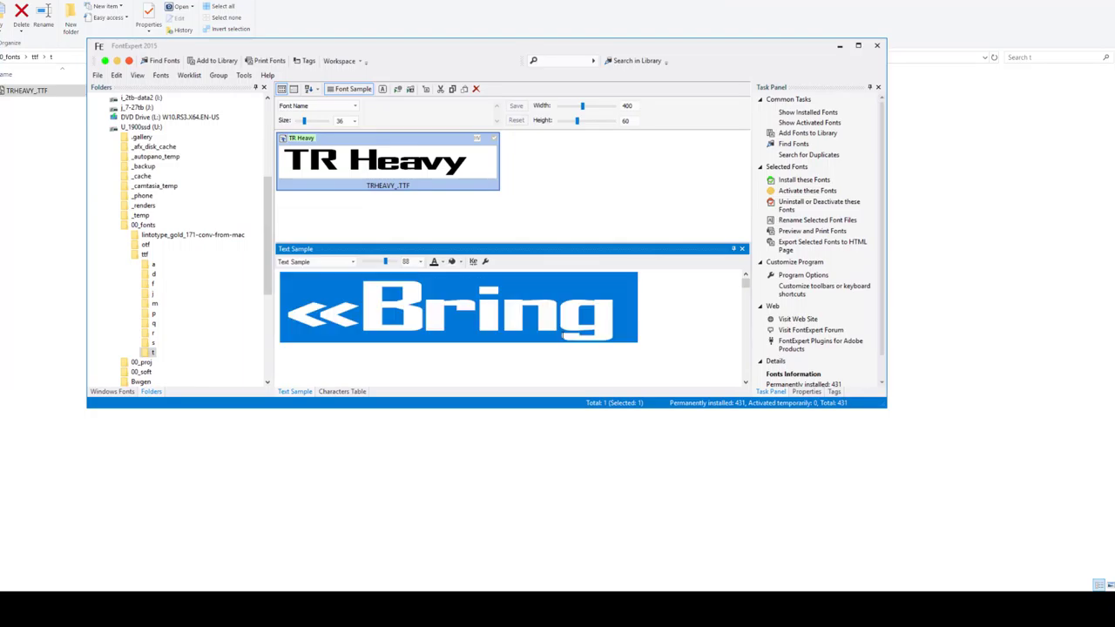
{"action": "type", "text": "KASIA"}
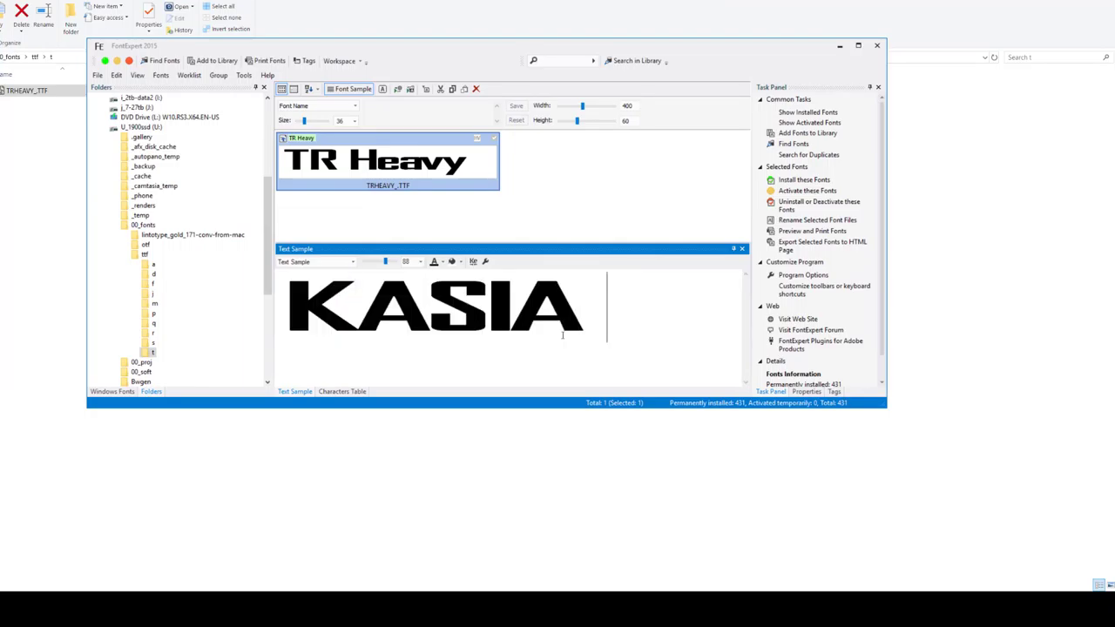
- Set the TR Heavy sample text to ENTER CHAOS and enlarge the window to fit it on one line
{"action": "key", "text": "ctrl+a"}
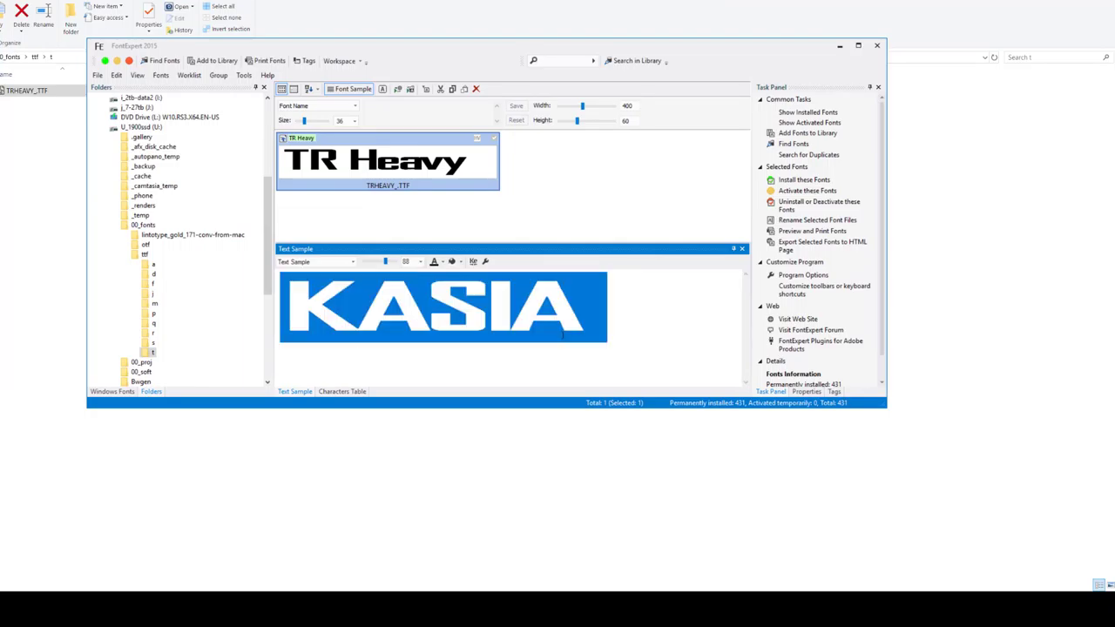
{"action": "type", "text": "E"}
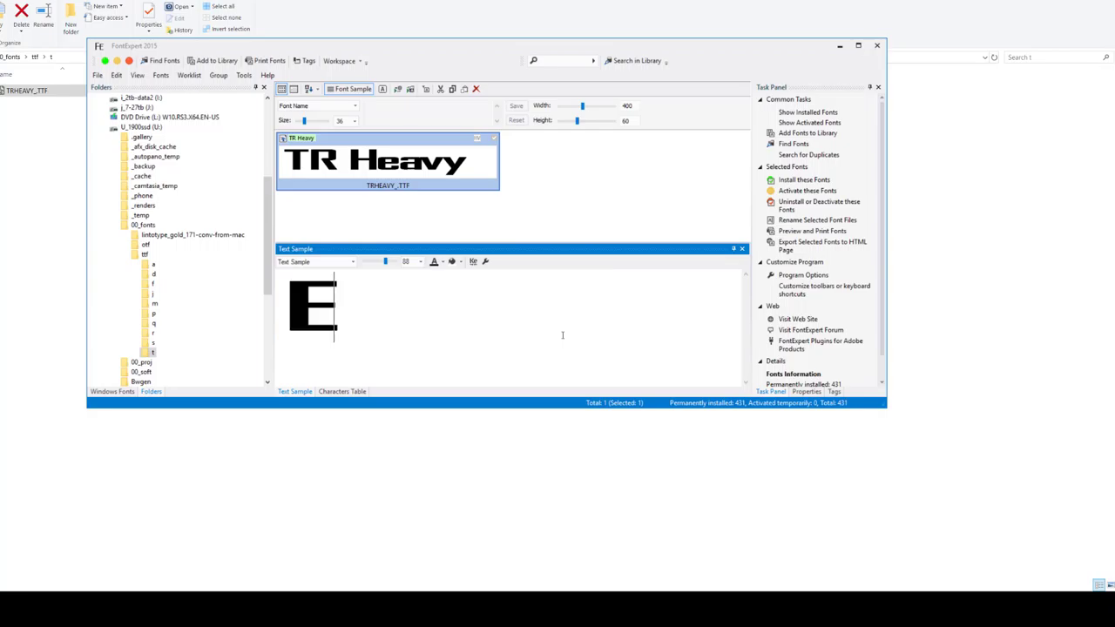
{"action": "type", "text": "NTER "}
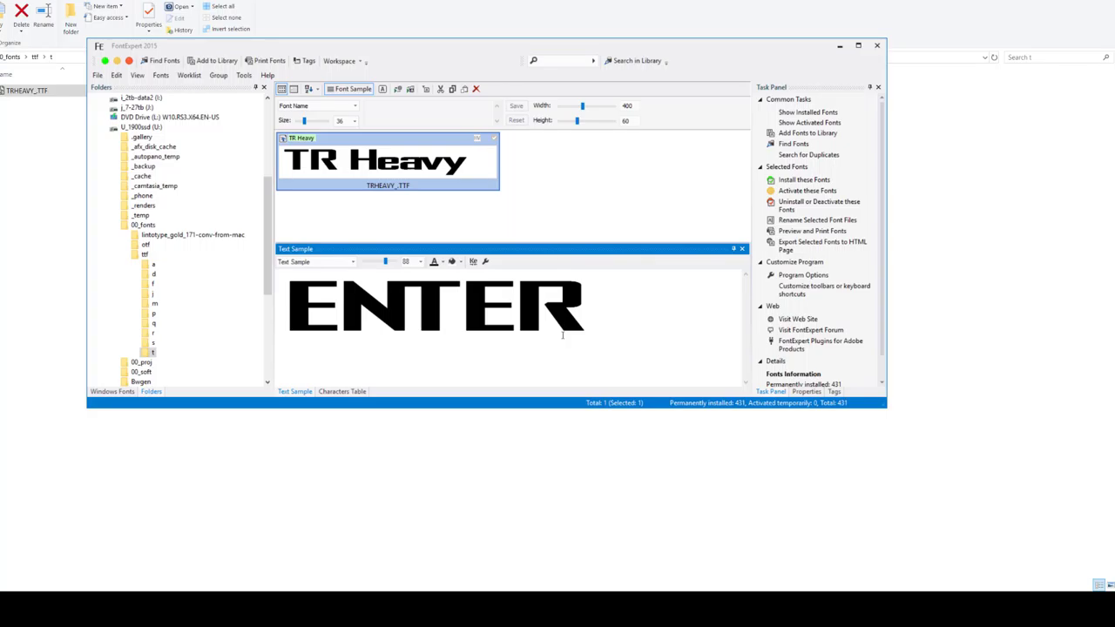
{"action": "type", "text": "CHAOS"}
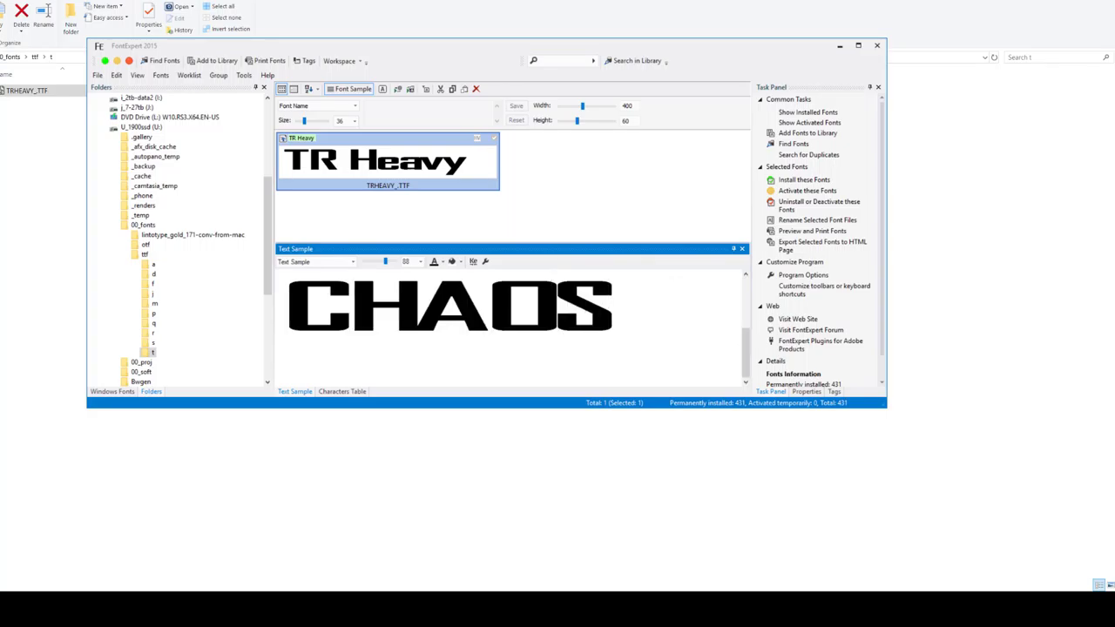
{"action": "left_click_drag", "start_coordinate": [901, 413], "coordinate": [1113, 525]}
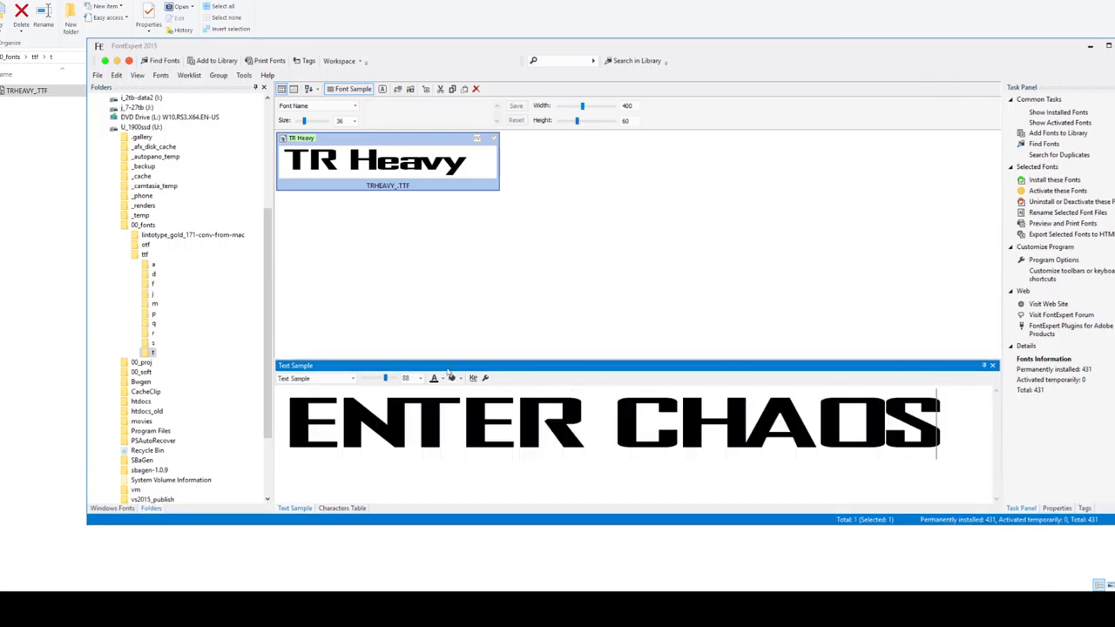
{"action": "left_click", "coordinate": [404, 420]}
- Switch to the web browser, search Google for trheavy.ttf, and open the TRHeavy.ttf page of the trekfont repository on GitHub
{"action": "key", "text": "alt+Tab"}
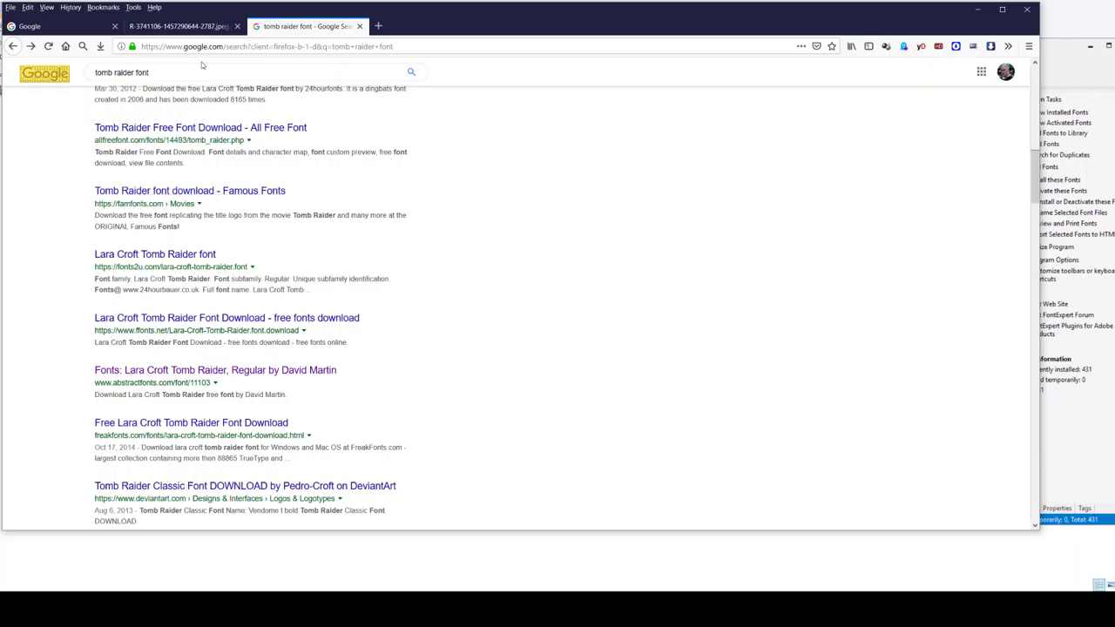
{"action": "left_click_drag", "start_coordinate": [101, 85], "coordinate": [156, 82]}
{"action": "triple_click", "coordinate": [153, 75]}
{"action": "type", "text": "trhea"}
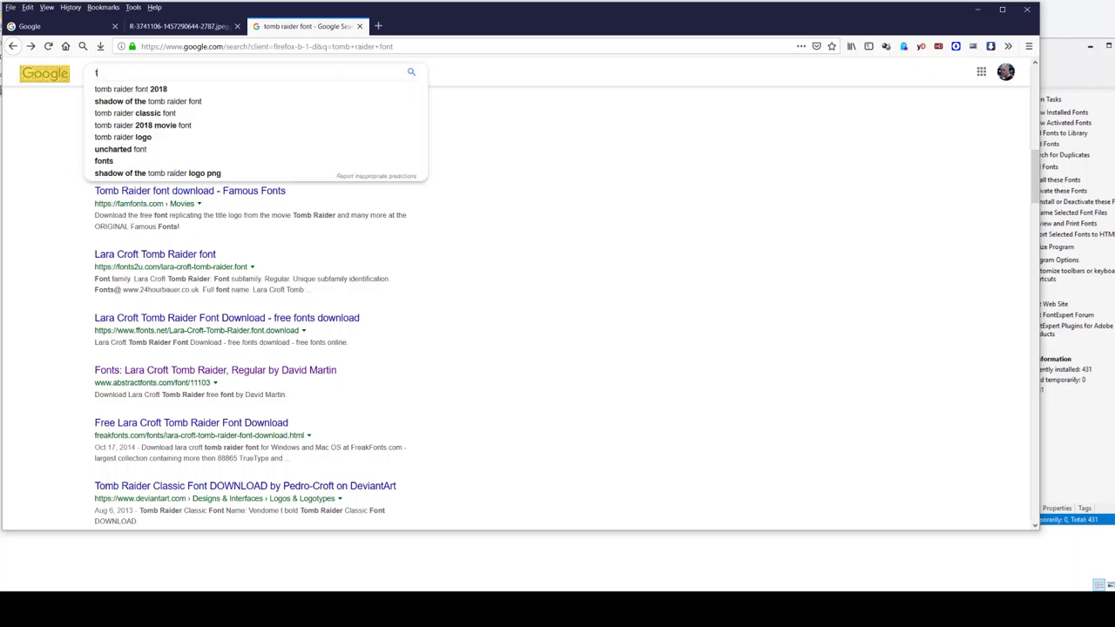
{"action": "type", "text": "vy.ttf"}
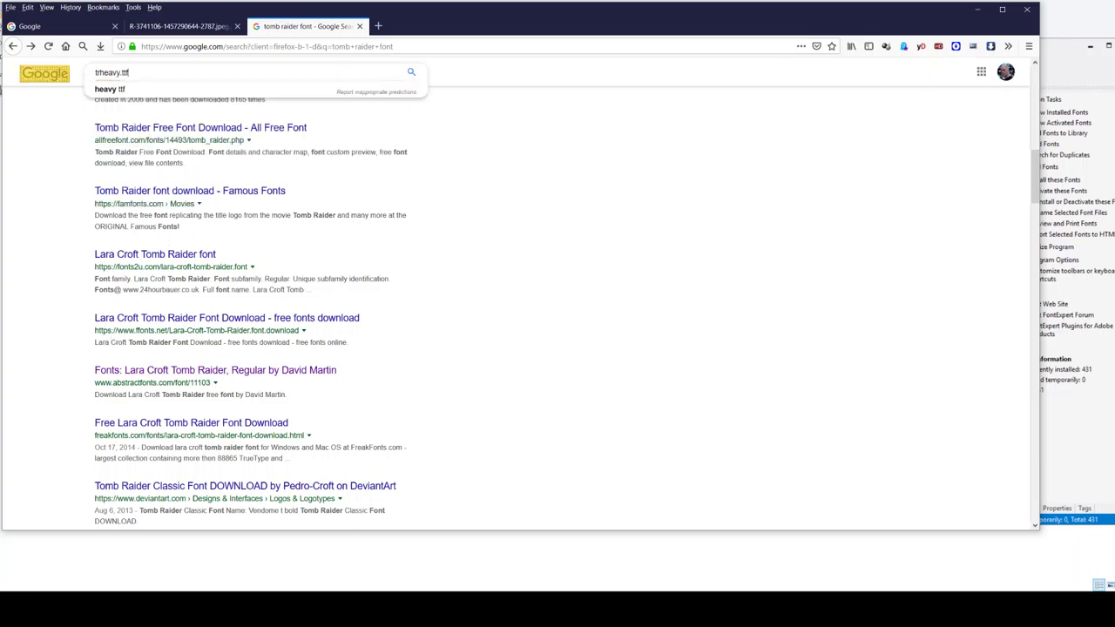
{"action": "key", "text": "Return"}
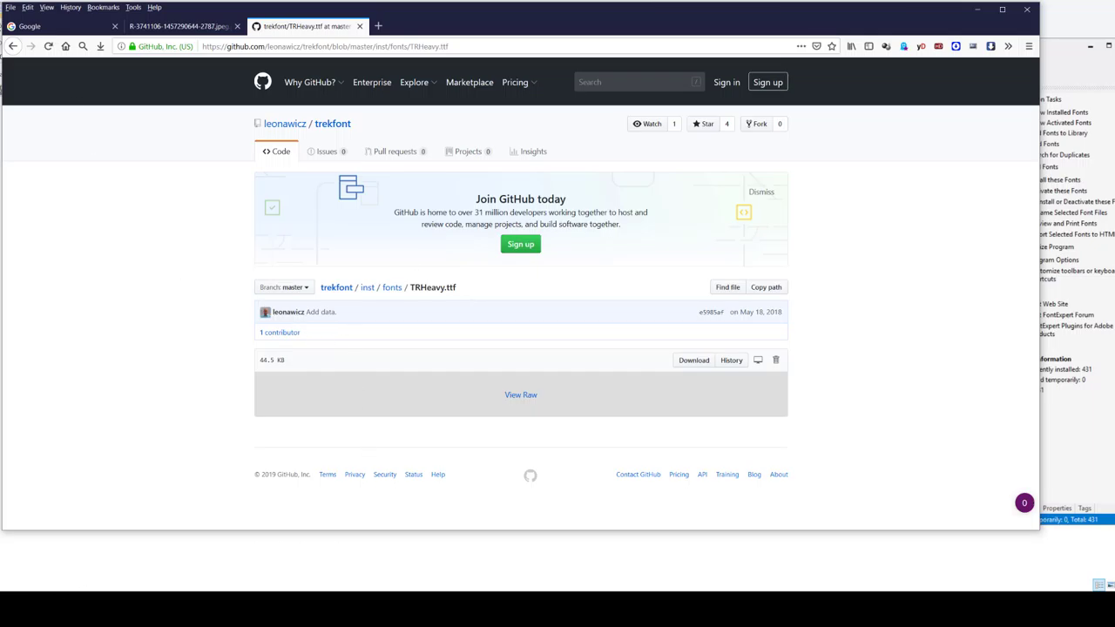
- Switch to Illustrator and open the recent file enter_chaos 1.ai, bringing the ENTER CHAOS lettering into view
{"action": "key", "text": "alt+Tab"}
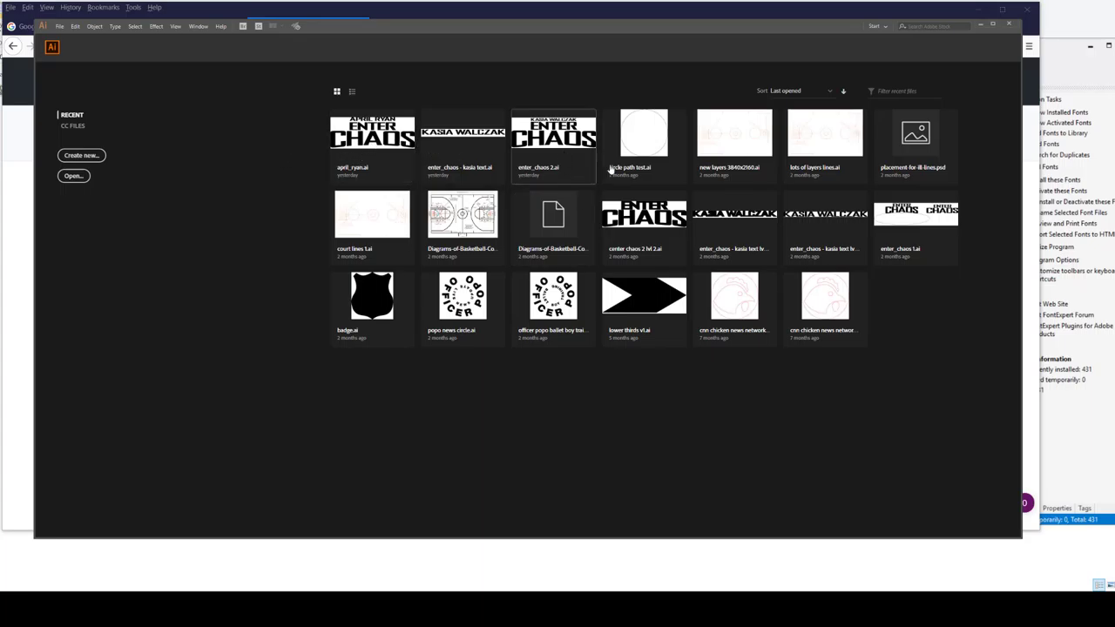
{"action": "left_click", "coordinate": [562, 148]}
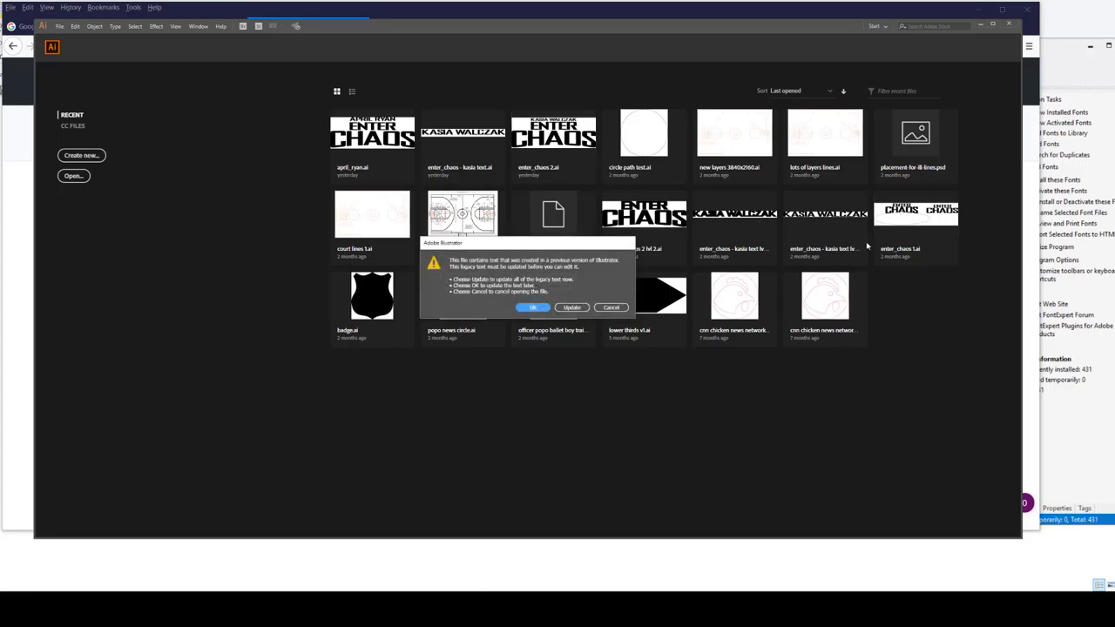
{"action": "key", "text": "Escape"}
{"action": "left_click", "coordinate": [927, 222]}
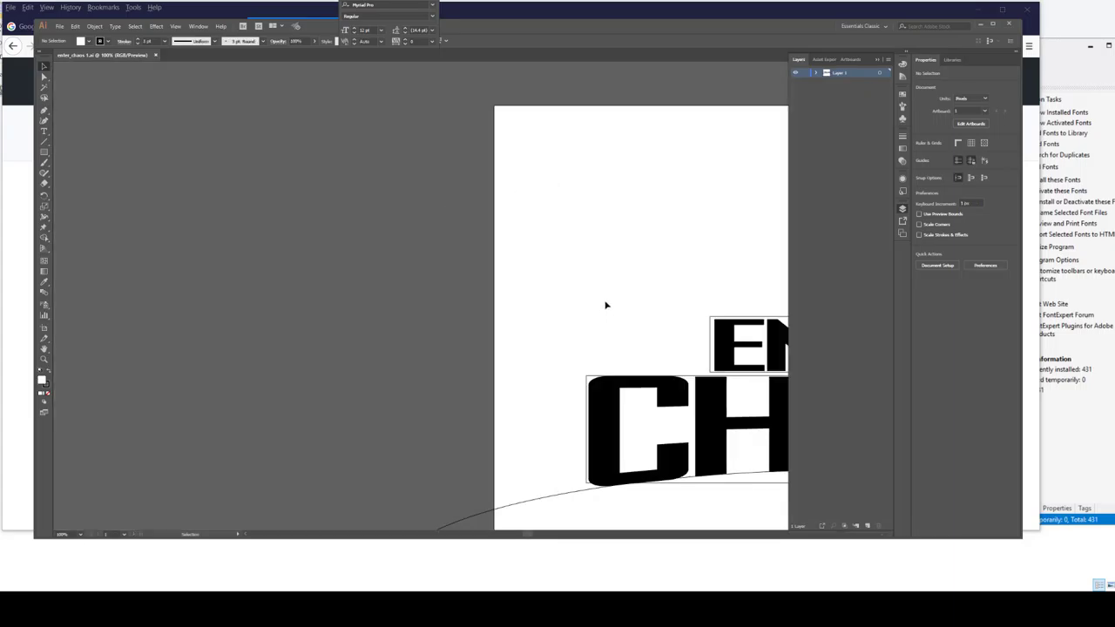
{"action": "left_click_drag", "start_coordinate": [606, 305], "coordinate": [178, 195]}
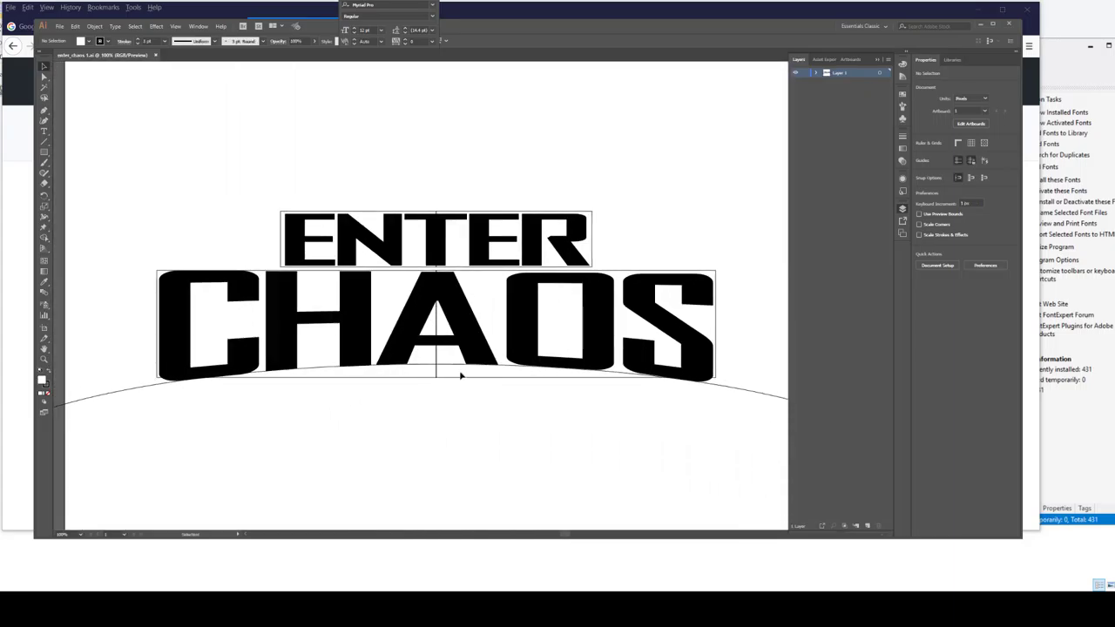
- Examine the bottom of the O in CHAOS up close where it meets the curved guide
{"action": "left_click", "coordinate": [525, 358]}
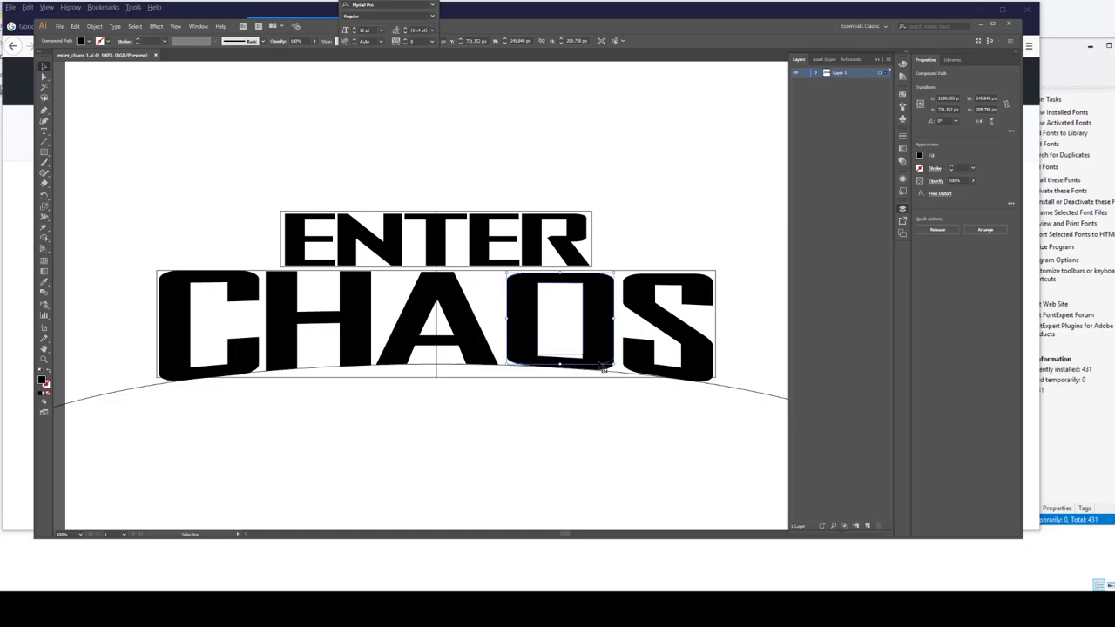
{"action": "scroll", "coordinate": [598, 358], "scroll_direction": "up", "scroll_amount": 2, "text": "ctrl"}
{"action": "scroll", "coordinate": [597, 354], "scroll_direction": "up", "scroll_amount": 1}
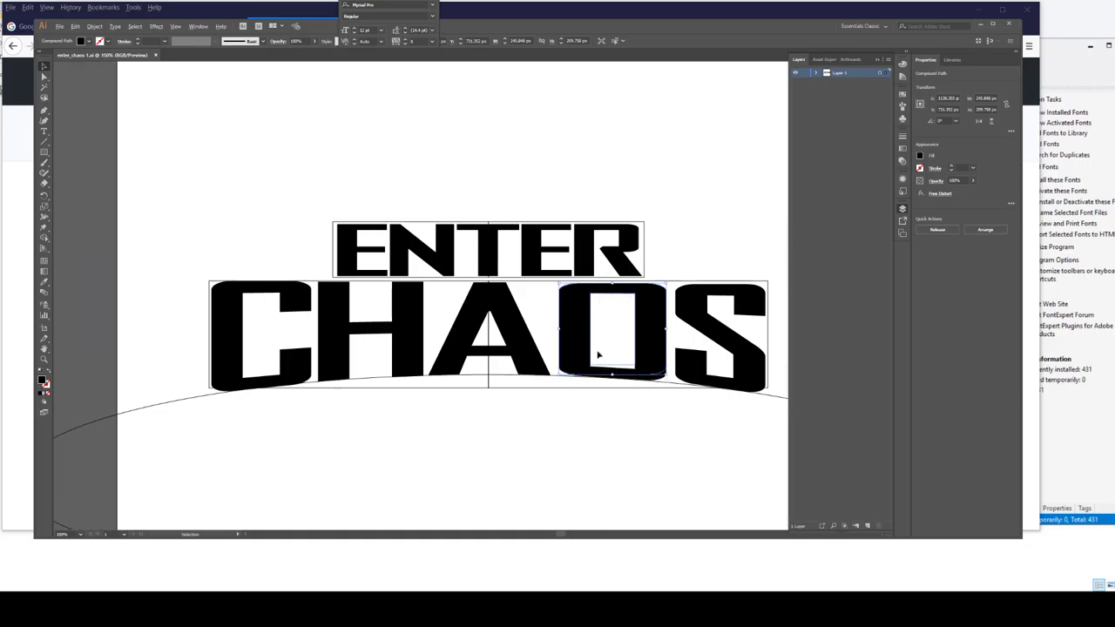
{"action": "scroll", "coordinate": [598, 353], "scroll_direction": "up", "scroll_amount": 7, "text": "alt"}
{"action": "key", "text": "ctrl+1"}
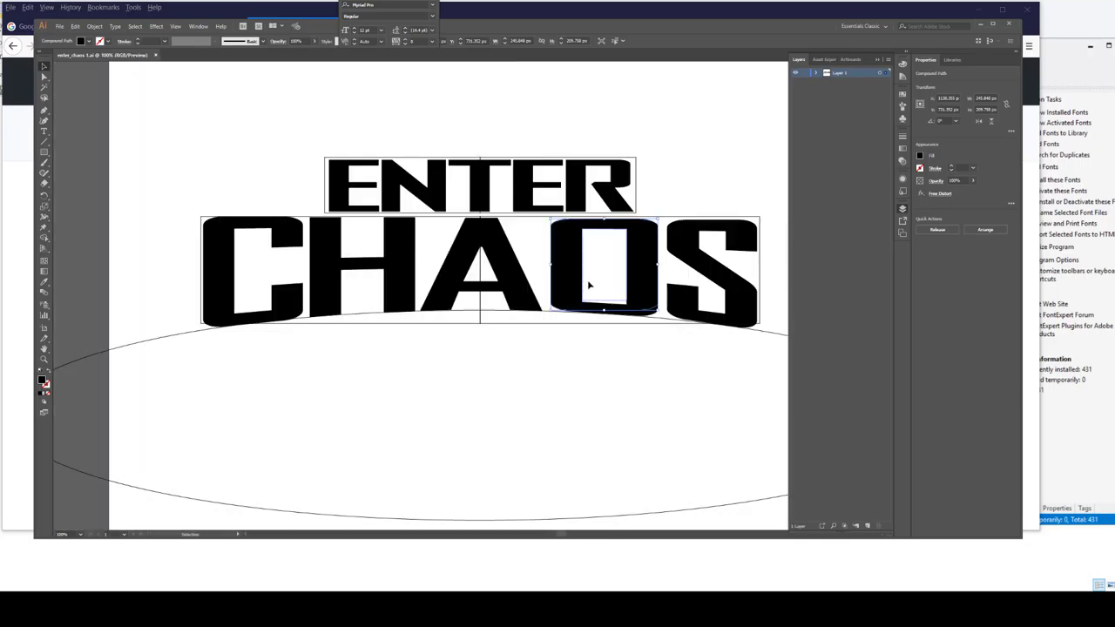
{"action": "scroll", "coordinate": [614, 288], "scroll_direction": "up", "scroll_amount": 6, "text": "alt"}
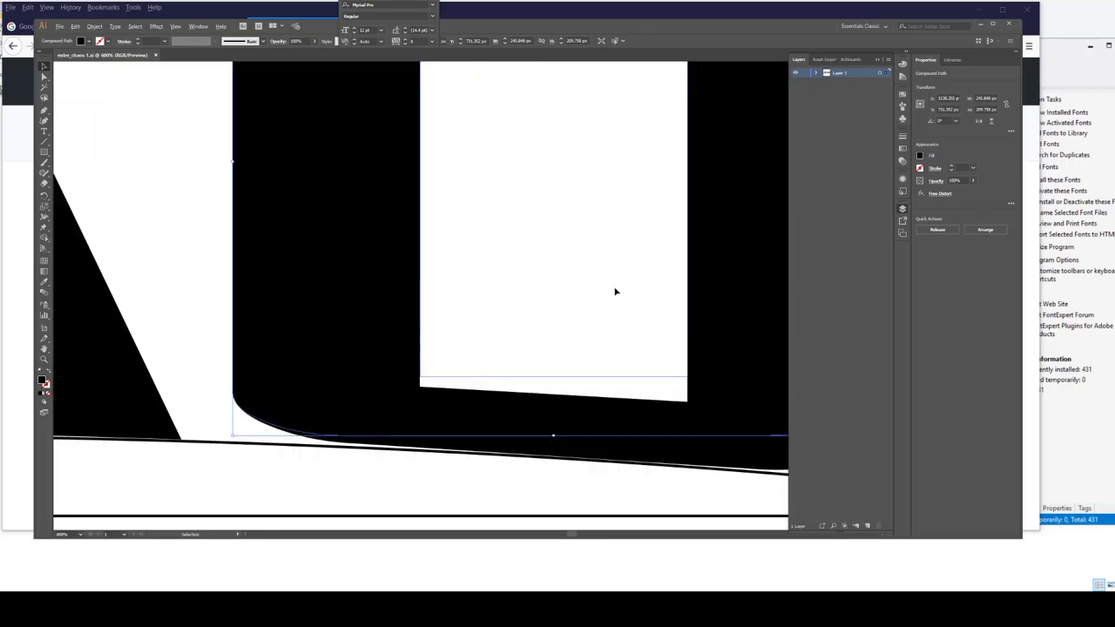
{"action": "scroll", "coordinate": [614, 287], "scroll_direction": "down", "scroll_amount": 5, "text": "alt"}
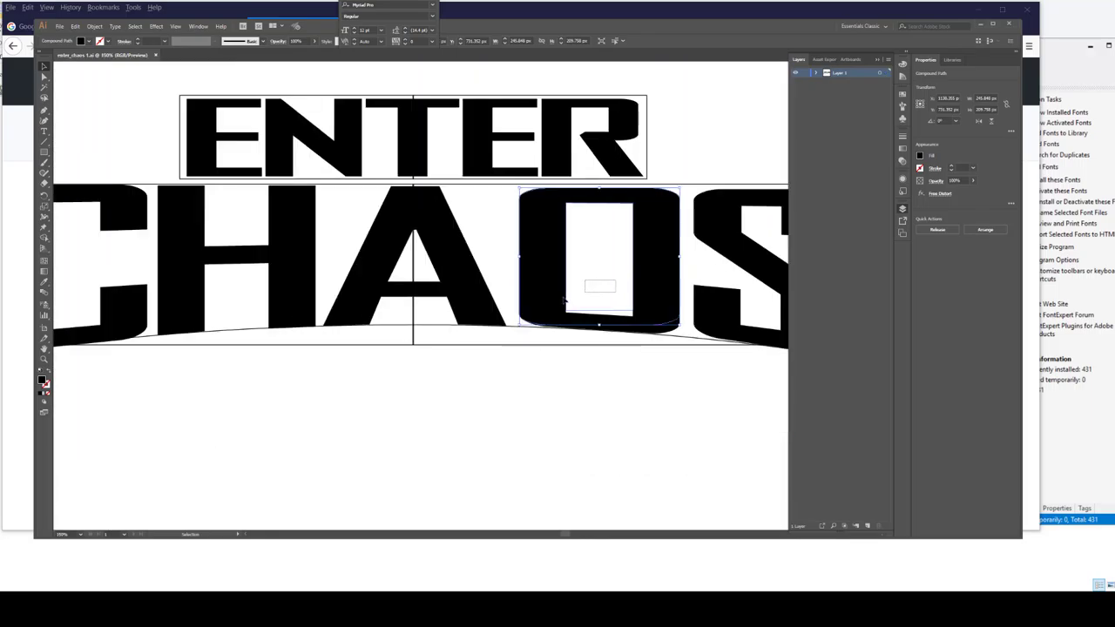
{"action": "left_click", "coordinate": [587, 294]}
{"action": "left_click", "coordinate": [553, 301]}
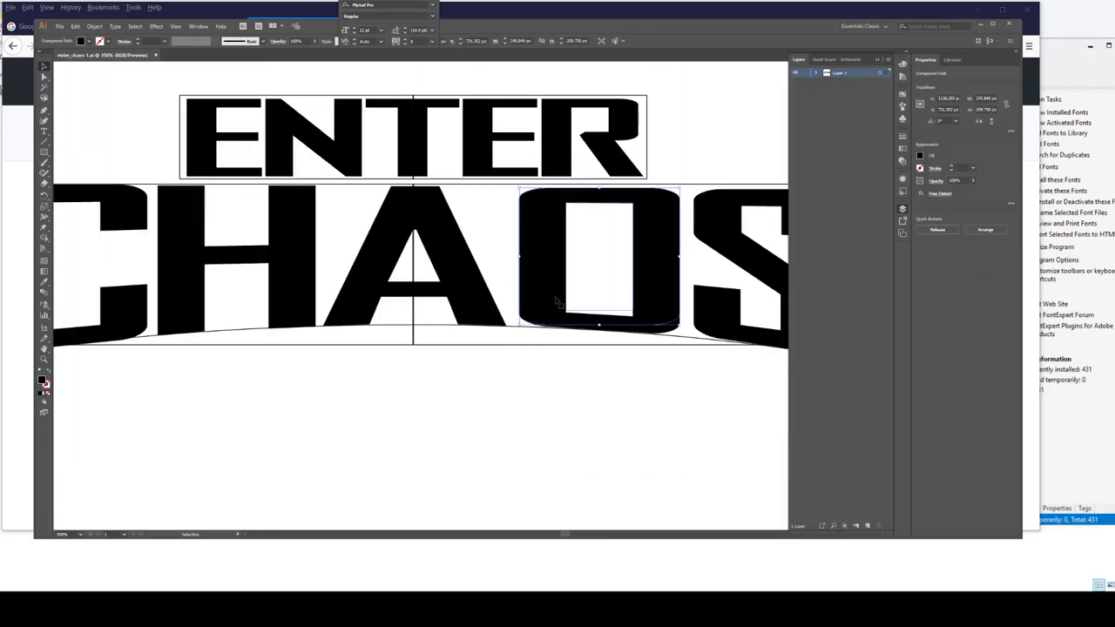
- Show the appearance settings and inspect the Free Distort effect on the O of CHAOS, closing it without changes
{"action": "left_click", "coordinate": [817, 75]}
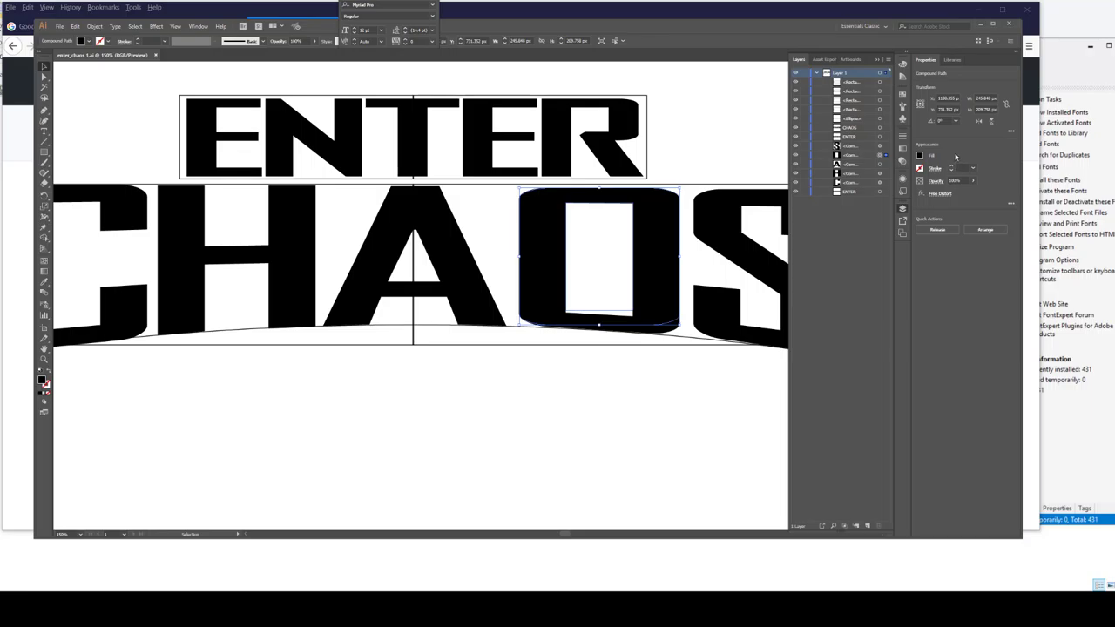
{"action": "left_click", "coordinate": [906, 51]}
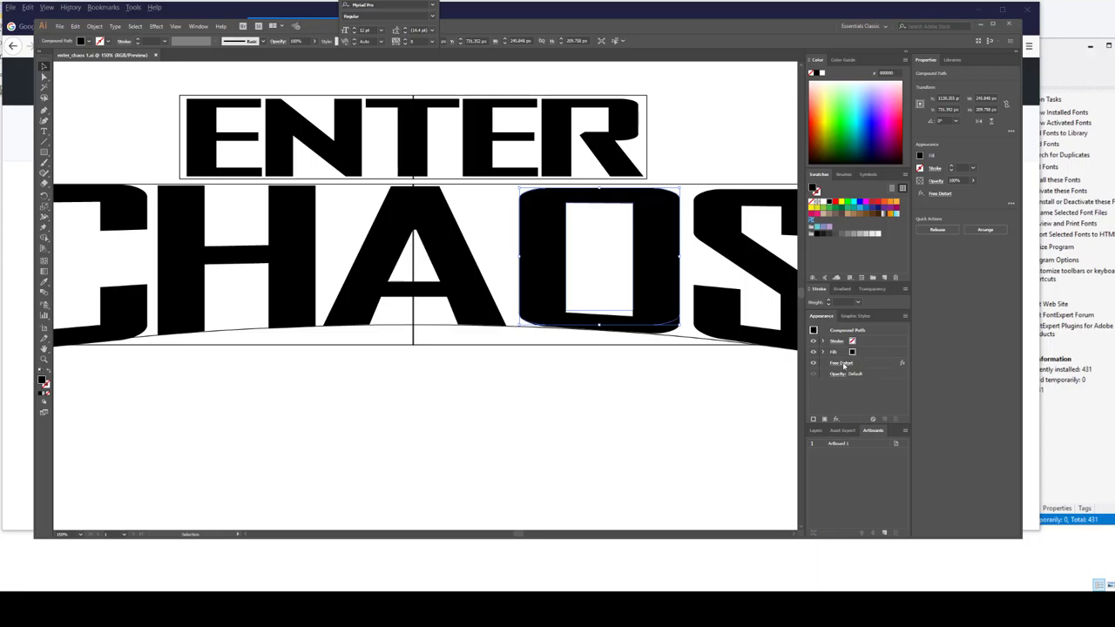
{"action": "left_click", "coordinate": [841, 363]}
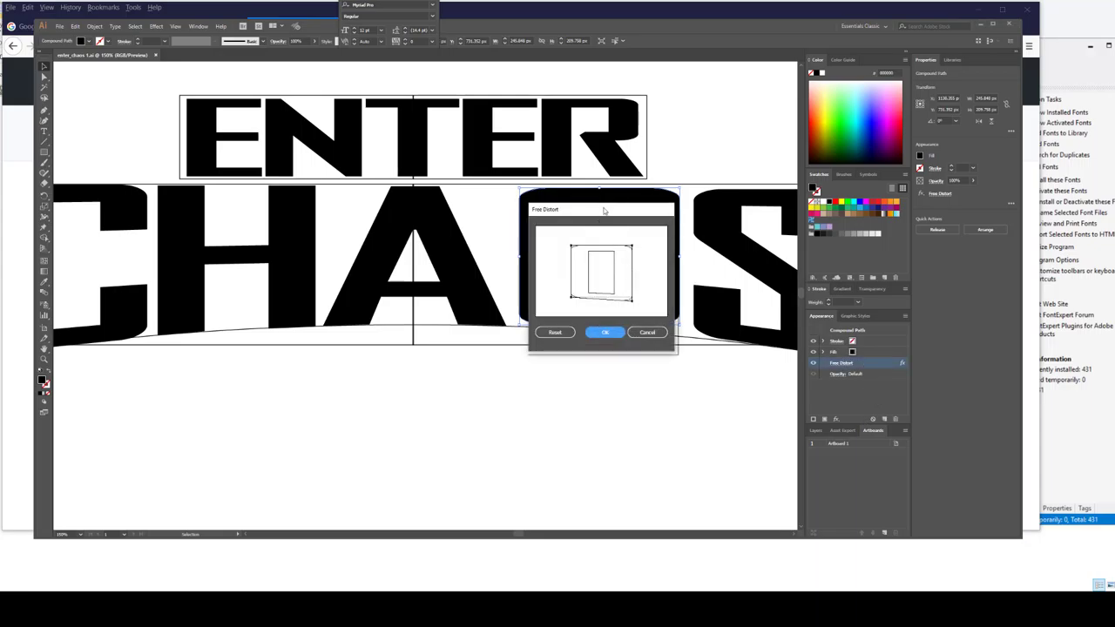
{"action": "left_click_drag", "start_coordinate": [604, 209], "coordinate": [563, 354]}
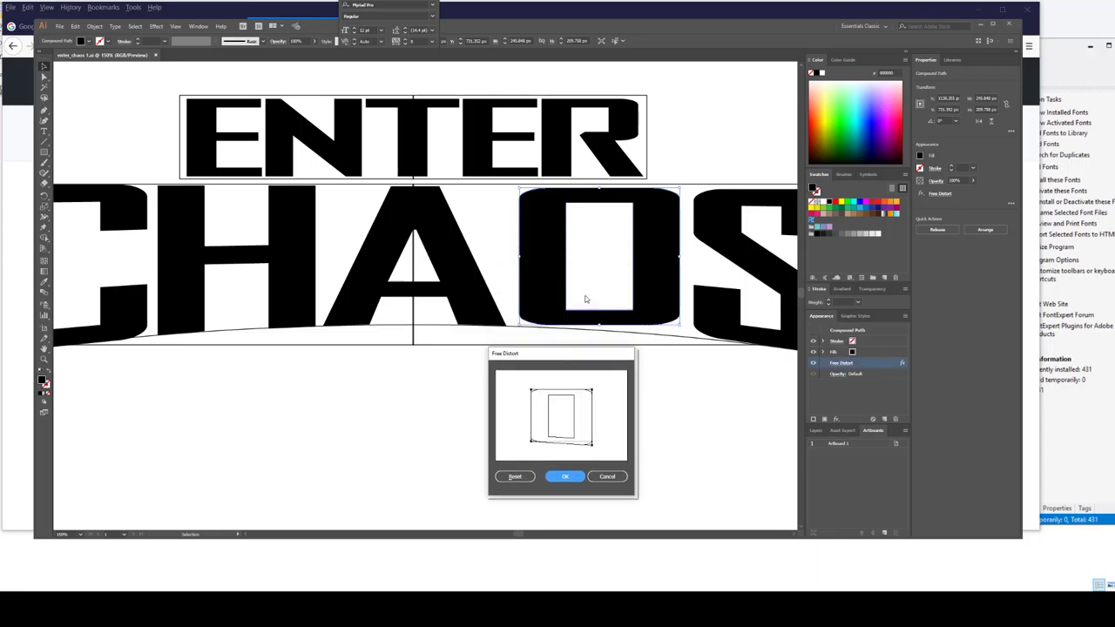
{"action": "left_click", "coordinate": [607, 477]}
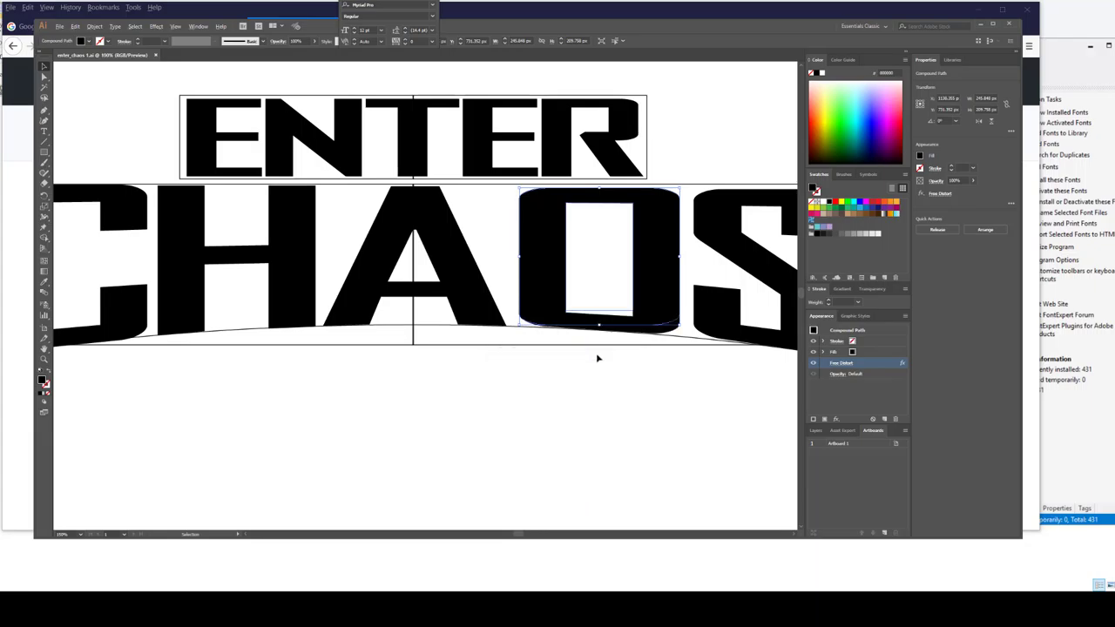
- Select the large guide ellipse beneath CHAOS and adjust its top edge to a height of about 482 px
{"action": "scroll", "coordinate": [597, 356], "scroll_direction": "down", "scroll_amount": 3, "text": "alt"}
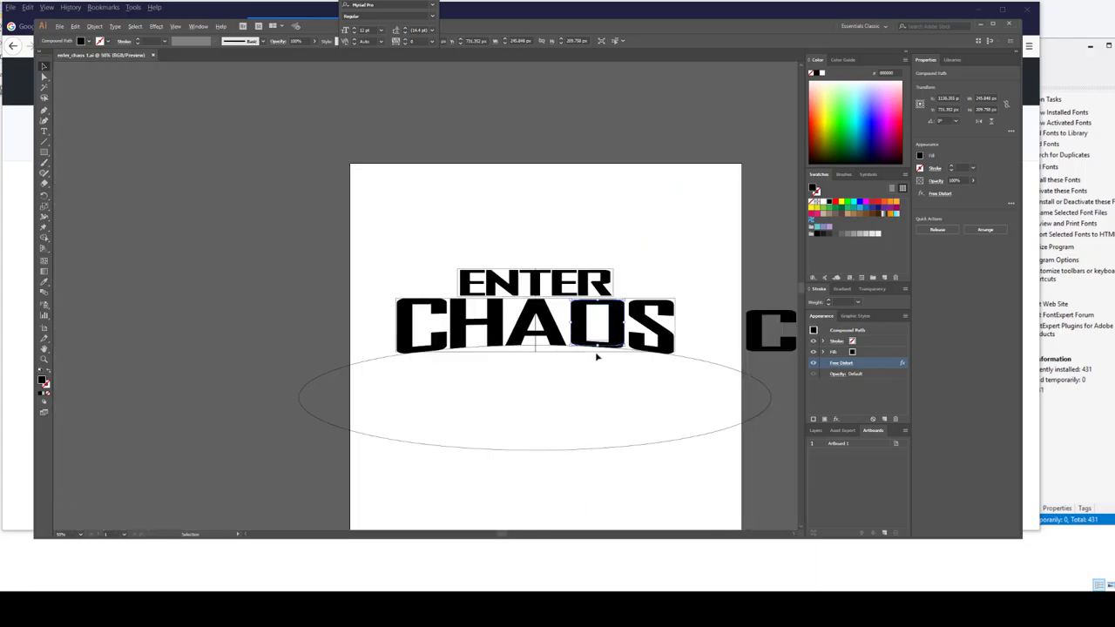
{"action": "left_click", "coordinate": [669, 446]}
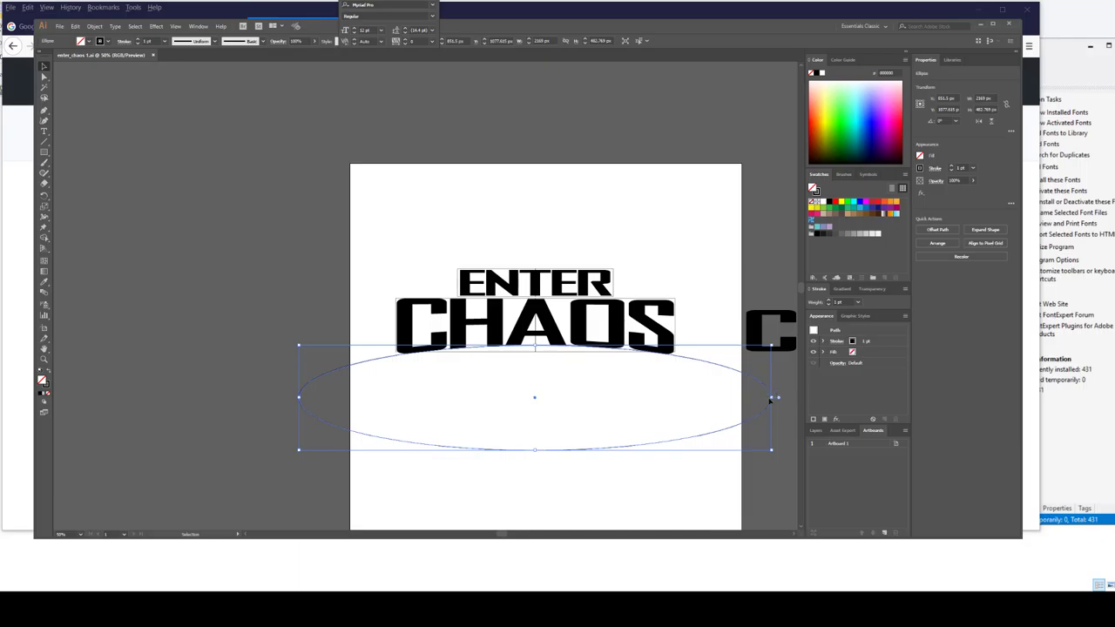
{"action": "mouse_move", "coordinate": [528, 348]}
{"action": "left_mouse_down"}
{"action": "mouse_move", "coordinate": [535, 179]}
{"action": "mouse_move", "coordinate": [545, 357]}
{"action": "mouse_move", "coordinate": [546, 346]}
{"action": "left_mouse_up"}
{"action": "scroll", "coordinate": [625, 344], "scroll_direction": "up", "scroll_amount": 1, "text": "alt"}
{"action": "scroll", "coordinate": [609, 347], "scroll_direction": "up", "scroll_amount": 1, "text": "alt"}
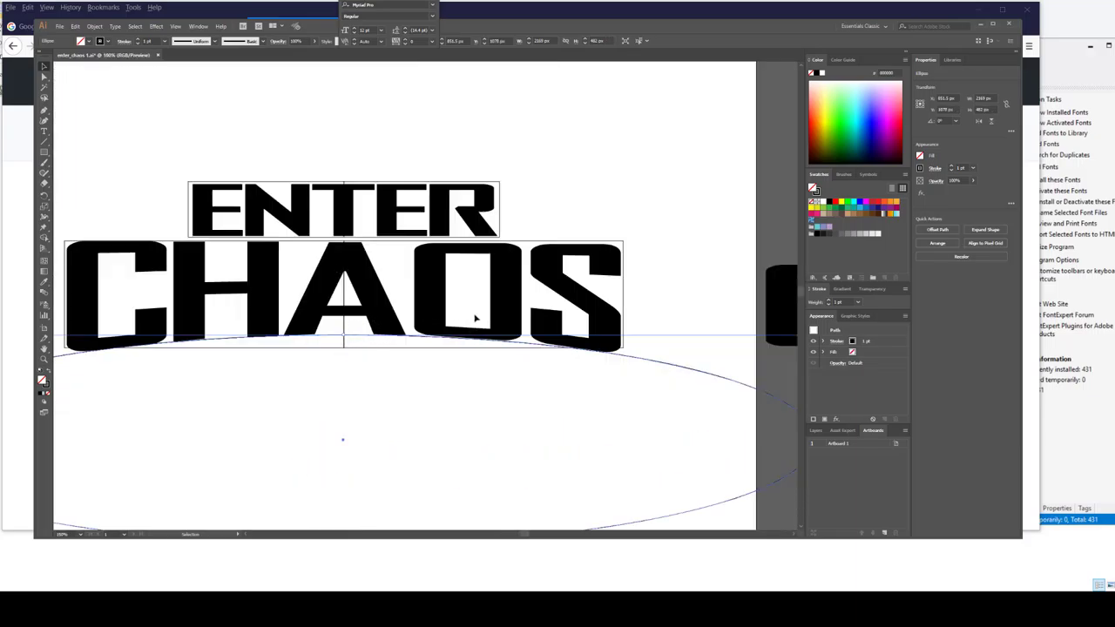
- Edit the Free Distort effect on the O of CHAOS, pulling its lower-right corner further down
{"action": "left_click", "coordinate": [505, 291]}
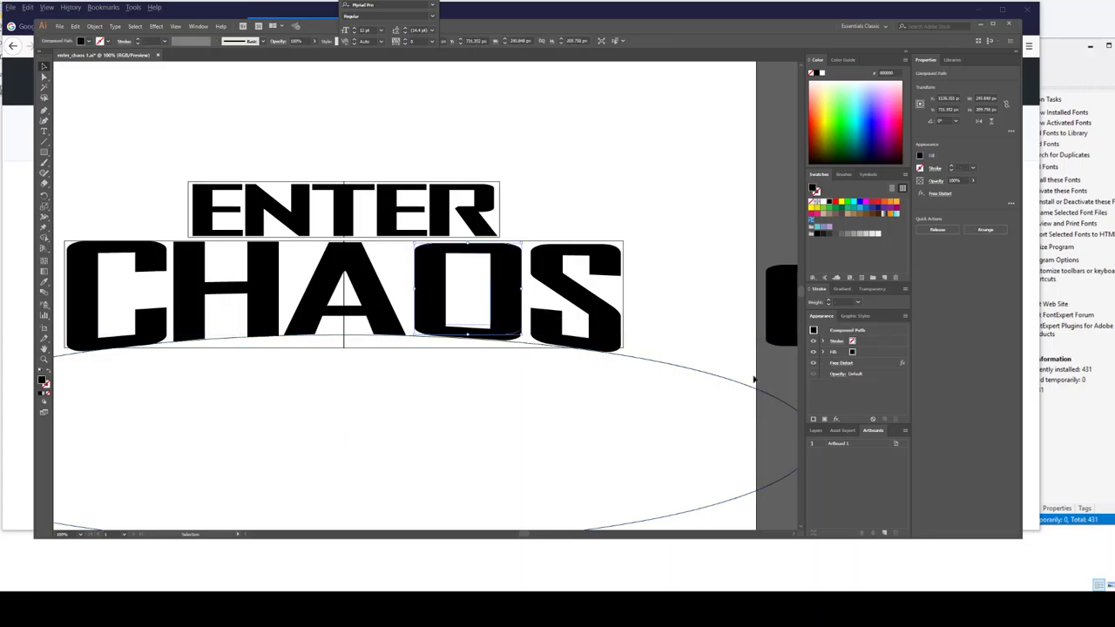
{"action": "left_click", "coordinate": [841, 364]}
{"action": "left_click_drag", "start_coordinate": [592, 447], "coordinate": [593, 453]}
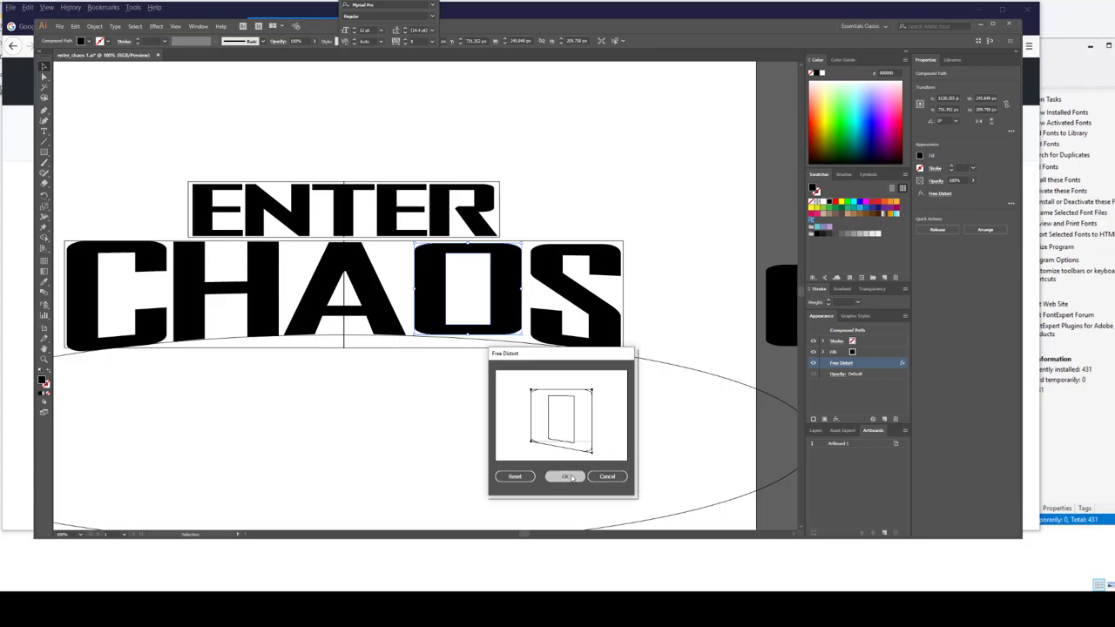
{"action": "left_click", "coordinate": [575, 477]}
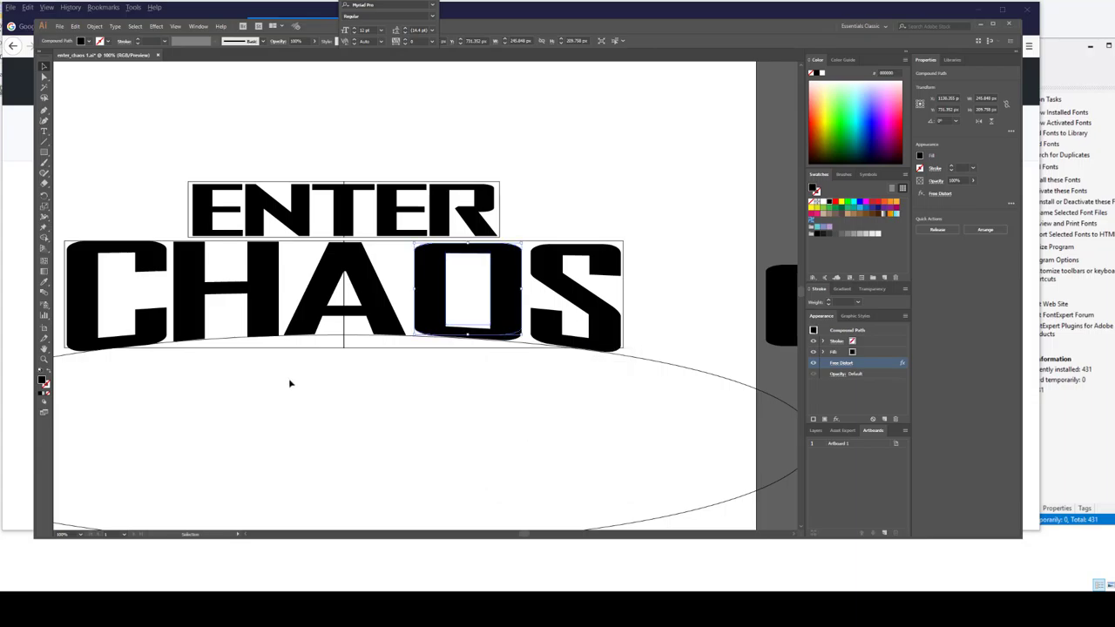
- Check the Free Distort effect on the S of CHAOS and adjust the lower-left corner of the H with Free Distort
{"action": "left_click", "coordinate": [556, 347]}
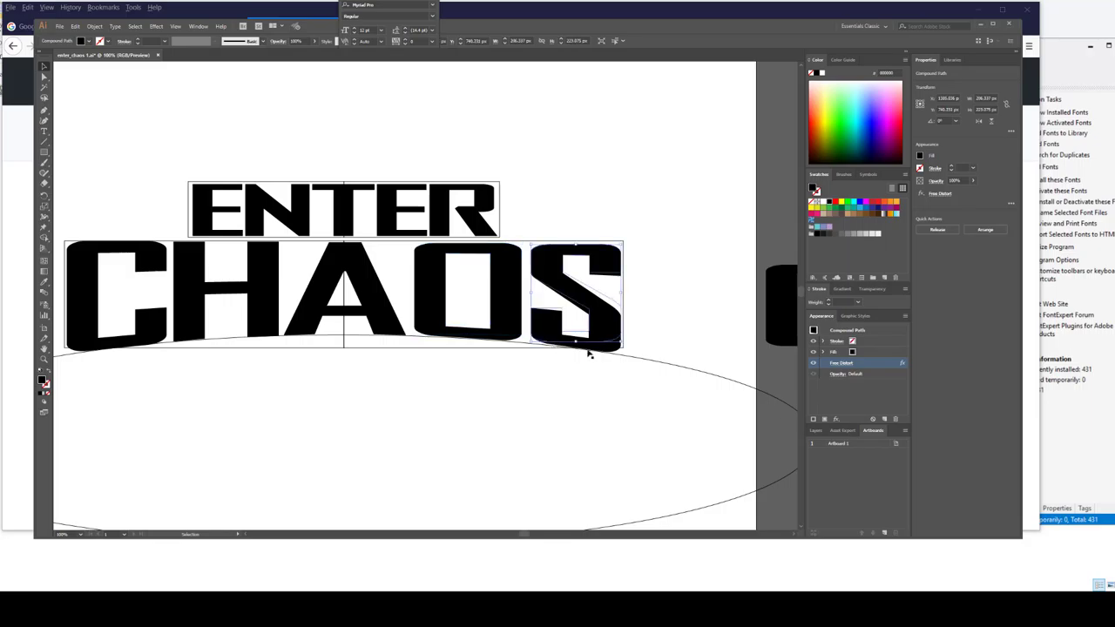
{"action": "left_click", "coordinate": [839, 363]}
{"action": "left_click", "coordinate": [596, 477]}
{"action": "left_click", "coordinate": [843, 364]}
{"action": "left_click_drag", "start_coordinate": [532, 450], "coordinate": [536, 463]}
{"action": "left_click", "coordinate": [566, 477]}
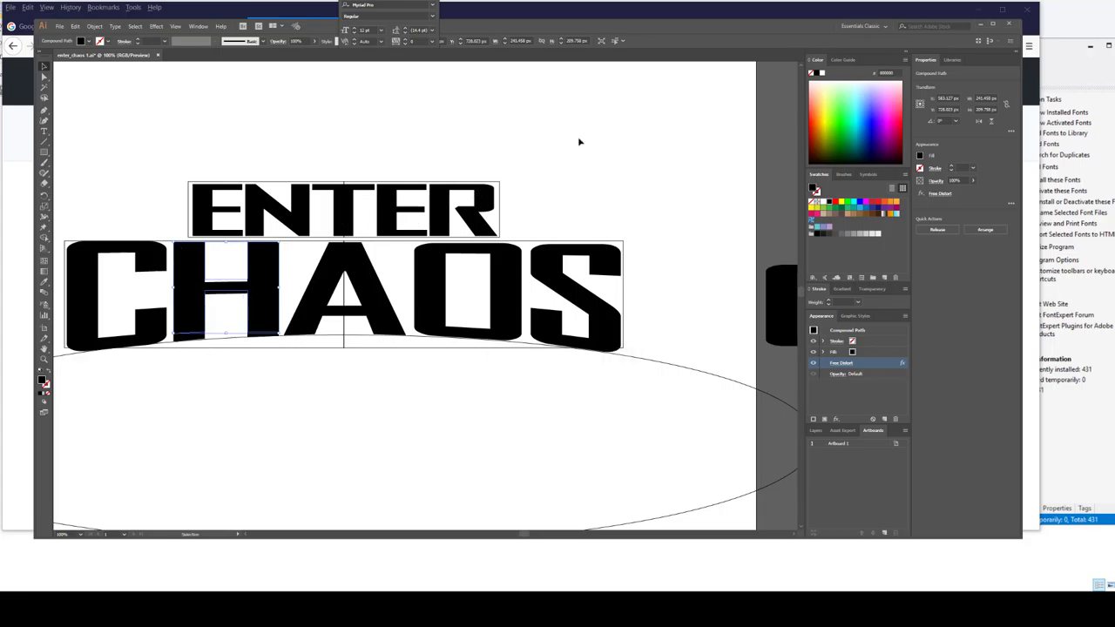
- Convert the ENTER text to outlines and ungroup it into separate letters
{"action": "left_click", "coordinate": [258, 209]}
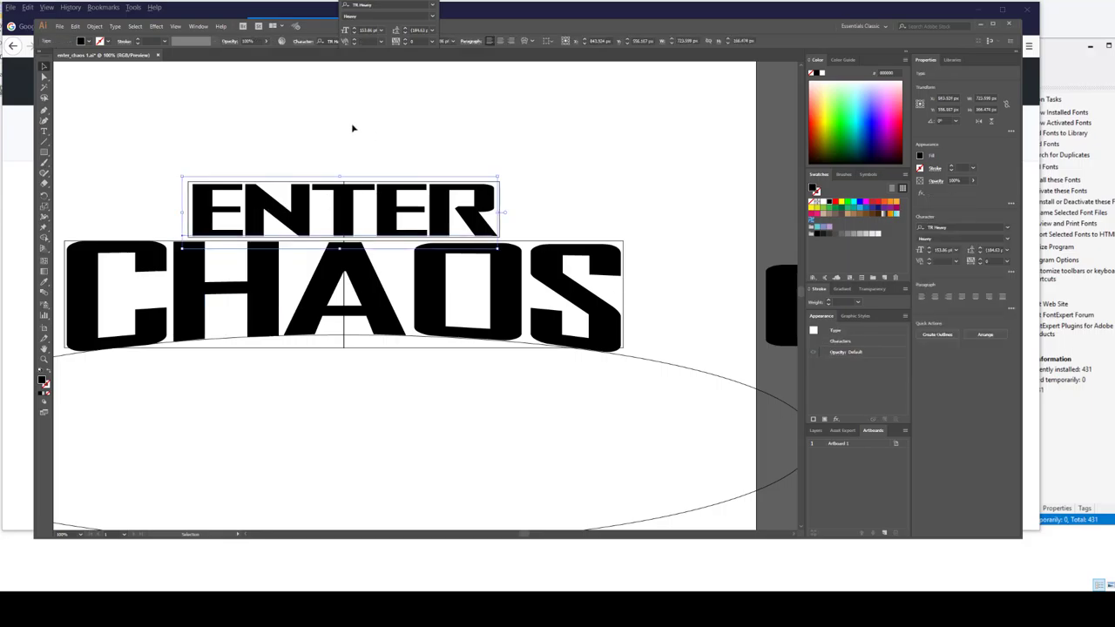
{"action": "left_click", "coordinate": [94, 26]}
{"action": "mouse_move", "coordinate": [111, 32]}
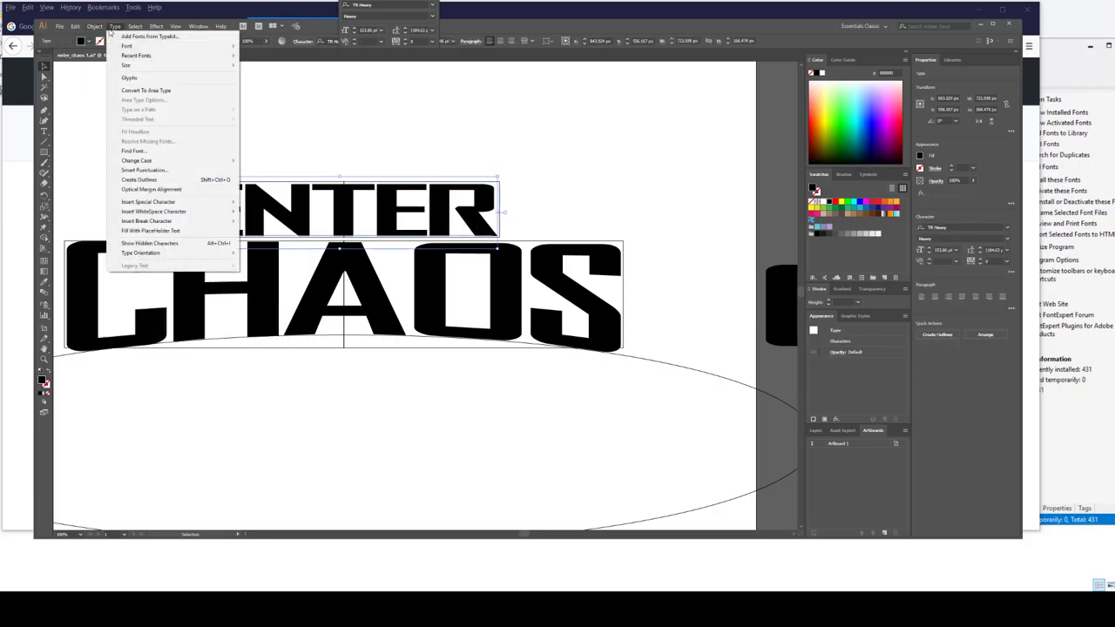
{"action": "left_click", "coordinate": [151, 180]}
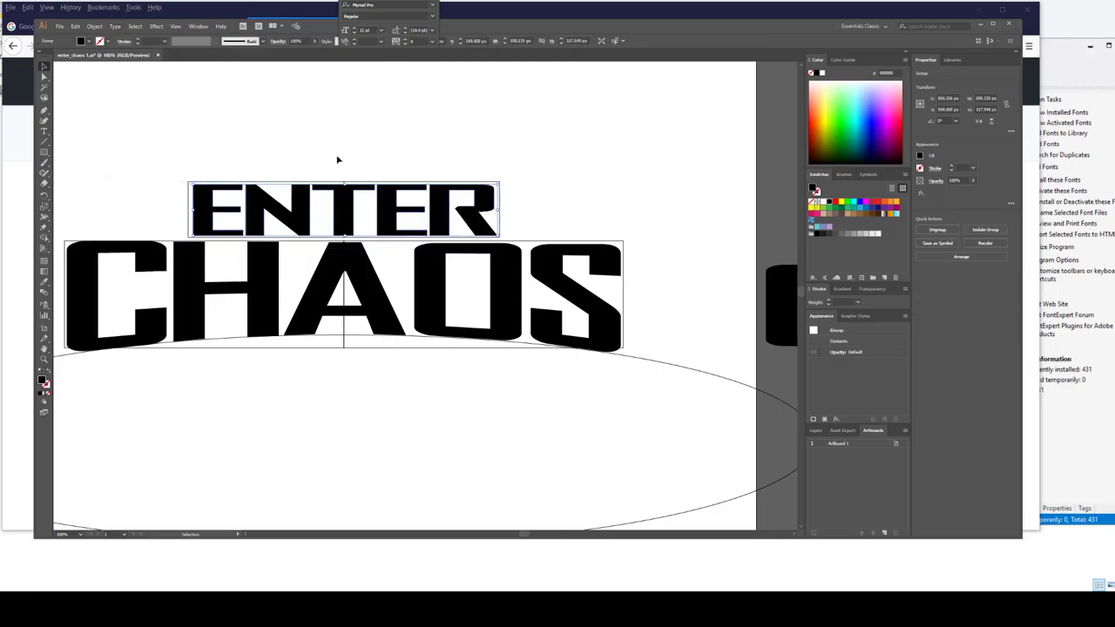
{"action": "left_click", "coordinate": [336, 160]}
{"action": "left_click", "coordinate": [338, 207]}
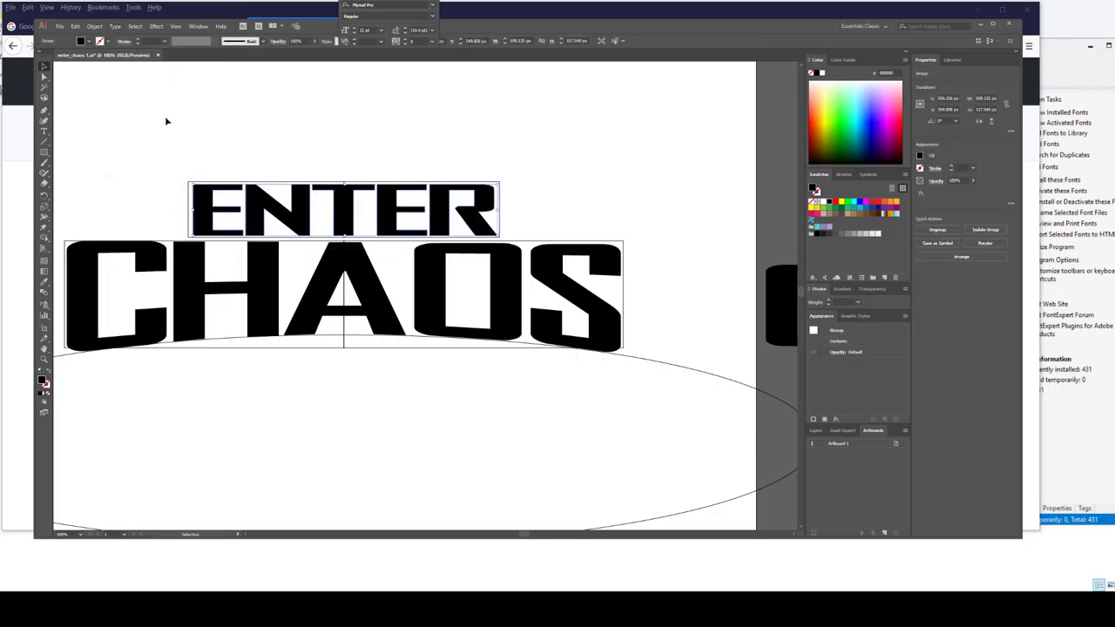
{"action": "left_click", "coordinate": [95, 26]}
{"action": "left_click", "coordinate": [109, 68]}
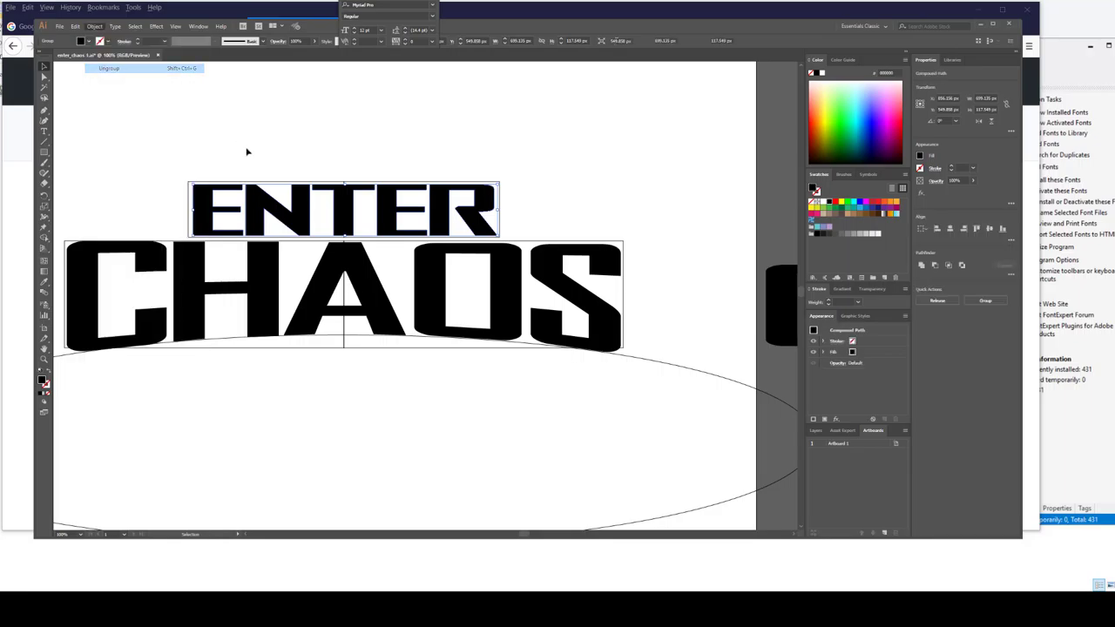
- Move the first four letters of ENTER apart and shift the right-hand guide rectangle up out of the way
{"action": "left_click", "coordinate": [223, 195]}
{"action": "left_click_drag", "start_coordinate": [210, 196], "coordinate": [187, 94]}
{"action": "left_click_drag", "start_coordinate": [279, 209], "coordinate": [305, 122]}
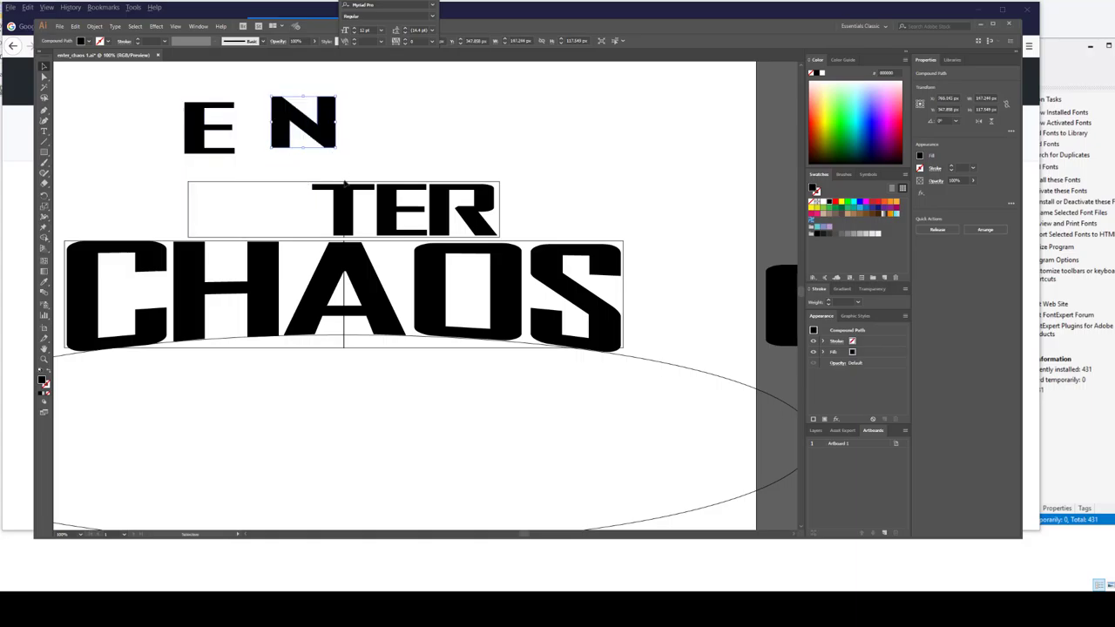
{"action": "left_click_drag", "start_coordinate": [373, 181], "coordinate": [420, 126]}
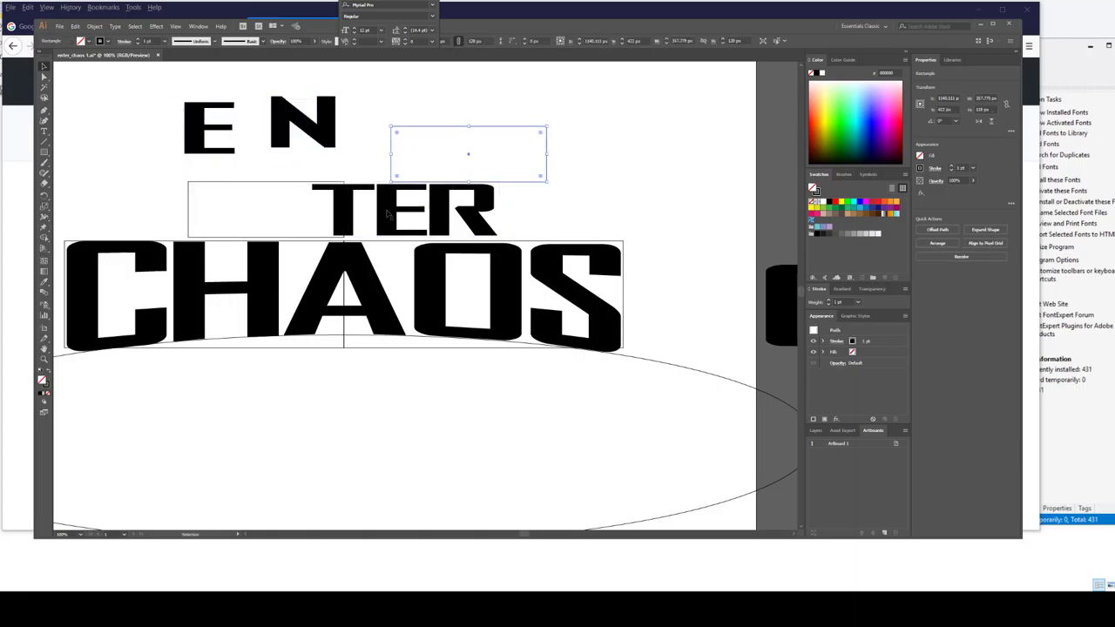
{"action": "left_click_drag", "start_coordinate": [386, 210], "coordinate": [628, 165]}
{"action": "left_click_drag", "start_coordinate": [392, 181], "coordinate": [449, 108]}
{"action": "left_click_drag", "start_coordinate": [356, 190], "coordinate": [401, 182]}
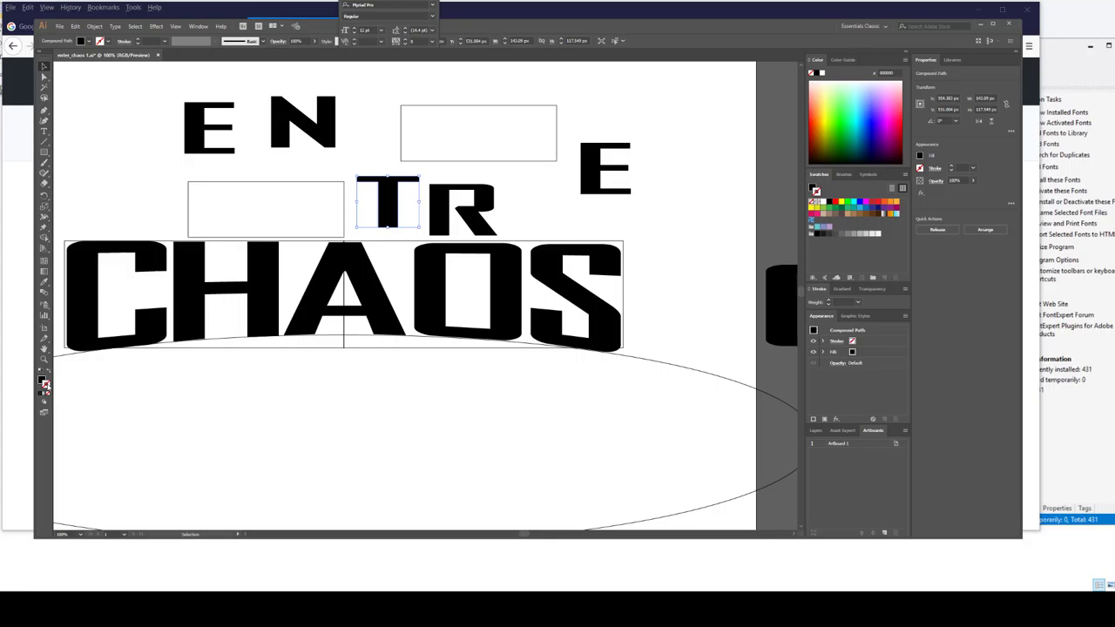
- Give the letter T a red DD2424 stroke with a weight of 8 pt
{"action": "double_click", "coordinate": [45, 383]}
{"action": "left_click", "coordinate": [341, 110]}
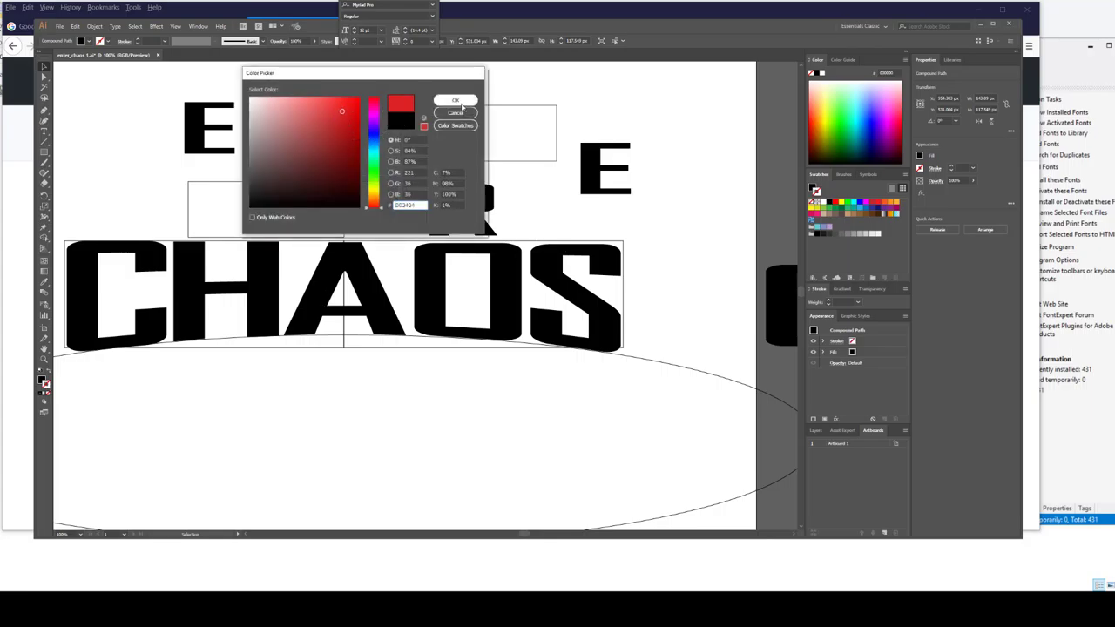
{"action": "left_click", "coordinate": [460, 102]}
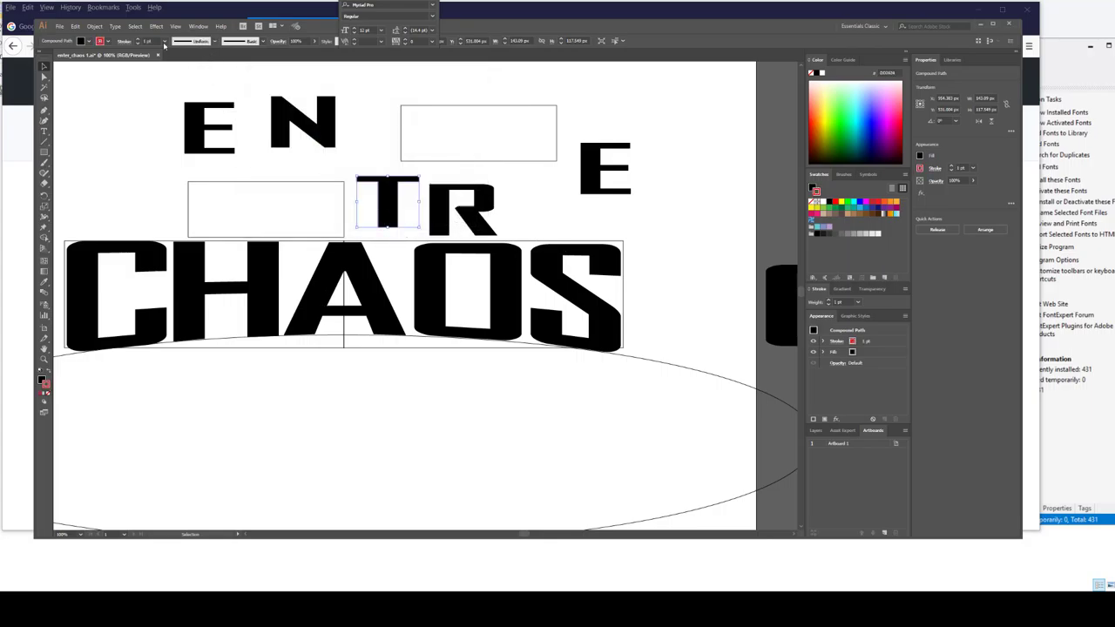
{"action": "left_click", "coordinate": [138, 39]}
{"action": "left_click", "coordinate": [138, 39]}
{"action": "left_click", "coordinate": [137, 39]}
{"action": "left_click", "coordinate": [138, 40]}
{"action": "left_click", "coordinate": [137, 39]}
{"action": "left_click", "coordinate": [138, 39]}
{"action": "left_click", "coordinate": [138, 39]}
{"action": "scroll", "coordinate": [401, 200], "scroll_direction": "up", "scroll_amount": 1}
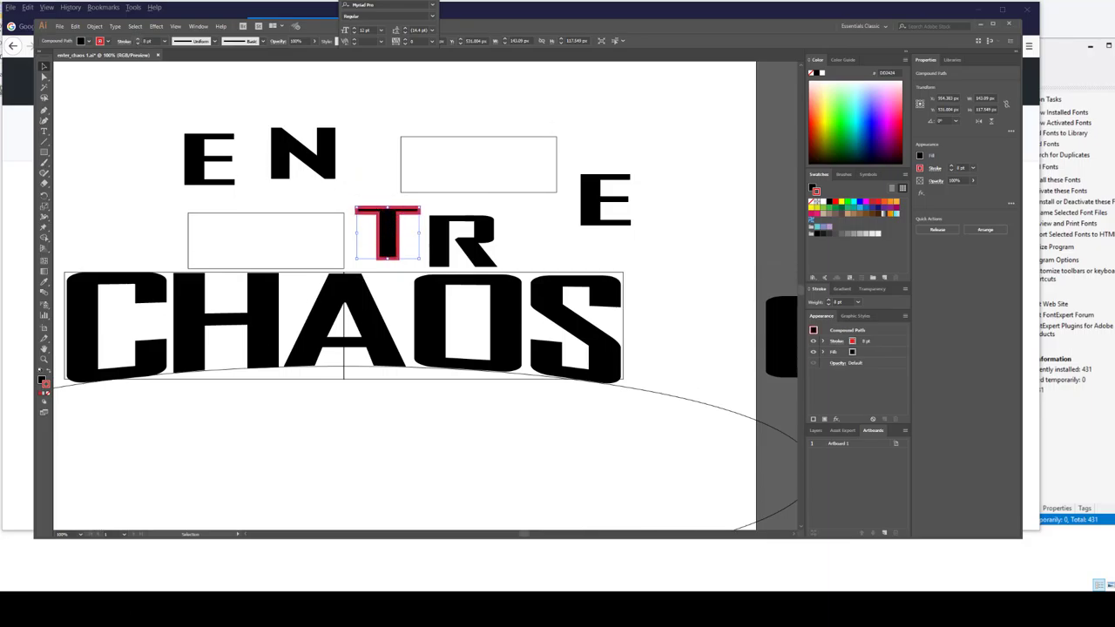
- Switch to the web browser to examine the Tomb Raider title on the cover image, and return to Illustrator
{"action": "key", "text": "alt+Tab"}
{"action": "left_click", "coordinate": [178, 26]}
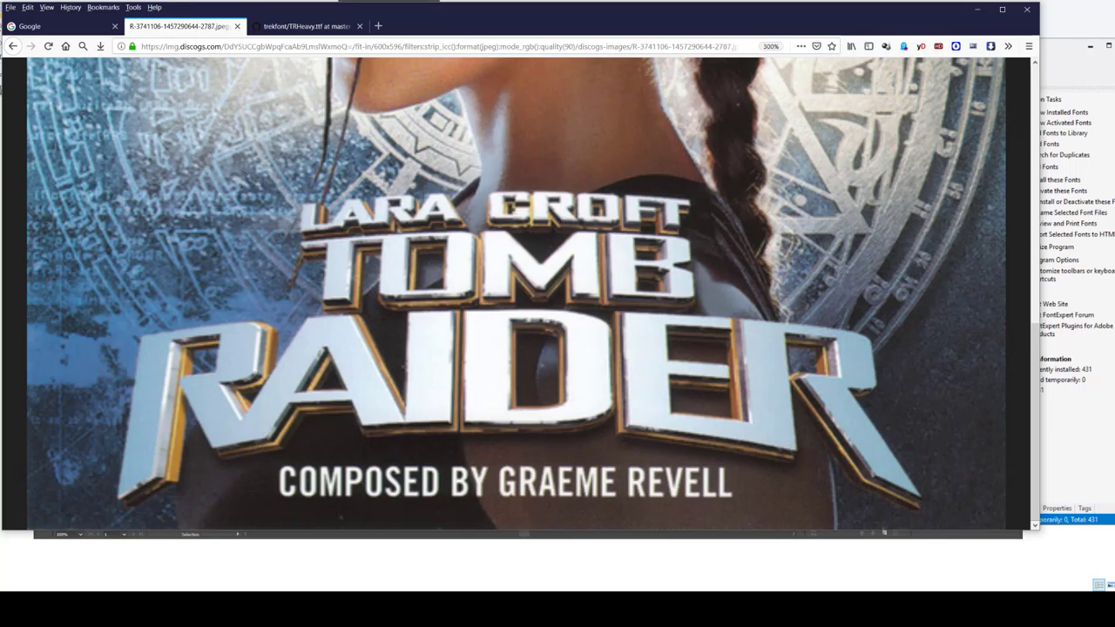
{"action": "key", "text": "alt+Tab"}
{"action": "scroll", "coordinate": [399, 222], "scroll_direction": "up", "scroll_amount": 2}
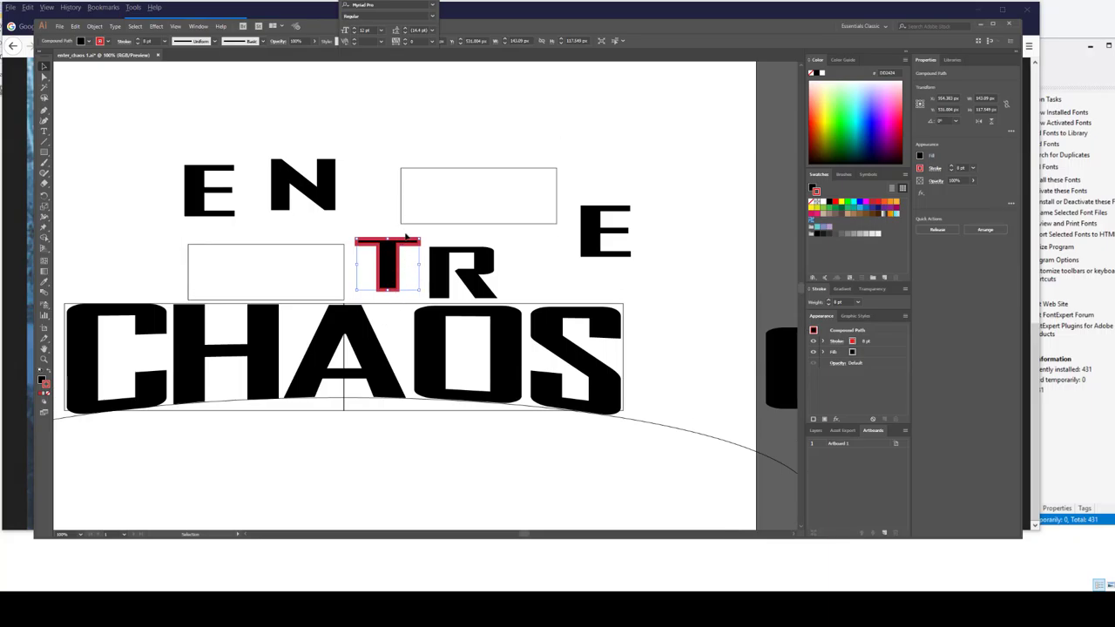
- Place the second E and the R of ENTER in a row beside the red-stroked T, matching its height and spacing
{"action": "left_click", "coordinate": [433, 262]}
{"action": "left_click_drag", "start_coordinate": [428, 250], "coordinate": [551, 244]}
{"action": "left_click_drag", "start_coordinate": [443, 219], "coordinate": [436, 247]}
{"action": "left_click_drag", "start_coordinate": [547, 265], "coordinate": [481, 266]}
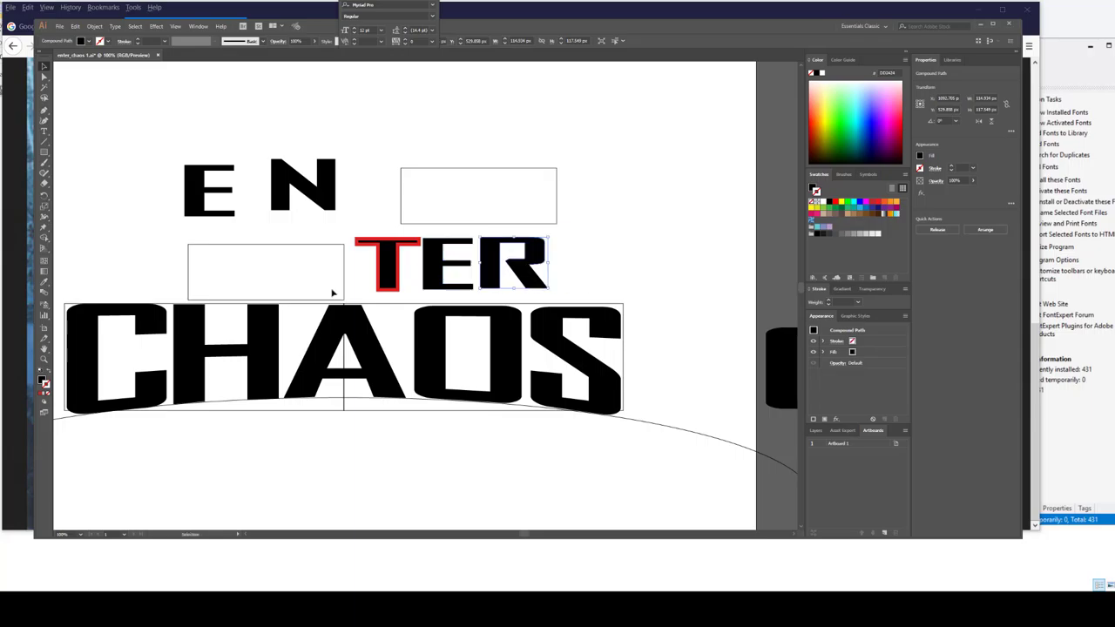
{"action": "left_click", "coordinate": [379, 250]}
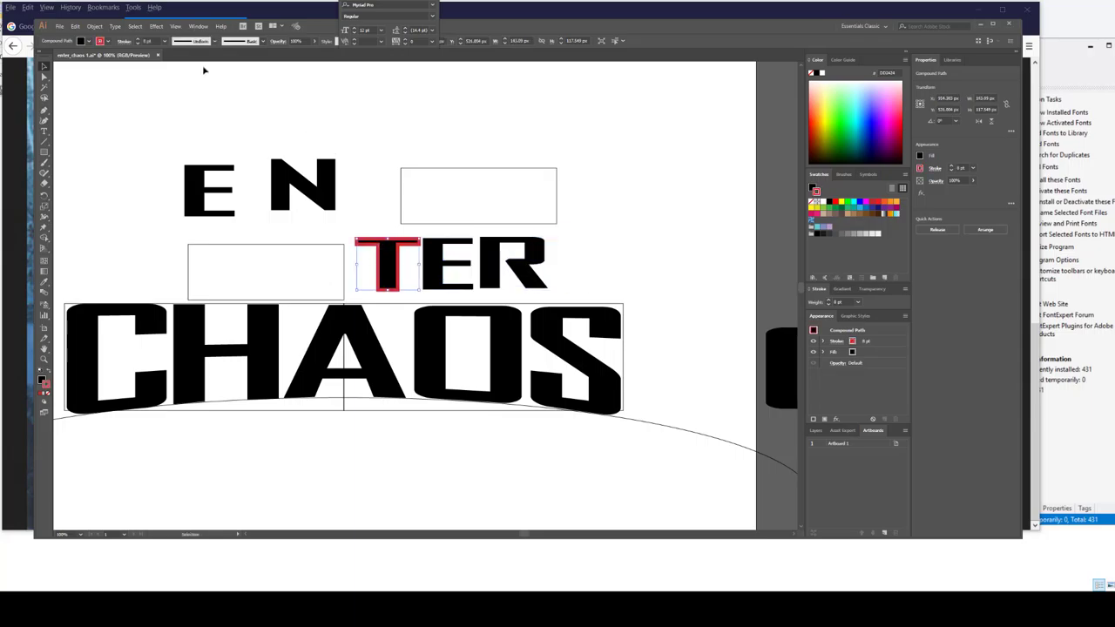
{"action": "left_click", "coordinate": [484, 274]}
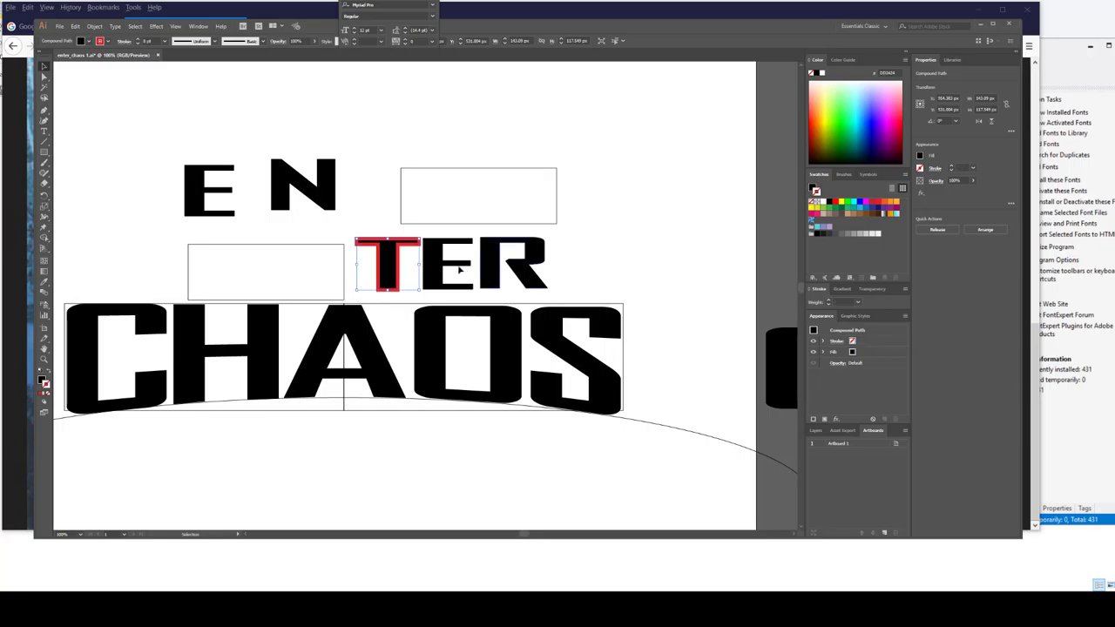
- Give the second E and the R of ENTER the same red stroke at 8 pt
{"action": "left_click", "coordinate": [453, 267], "text": "shift"}
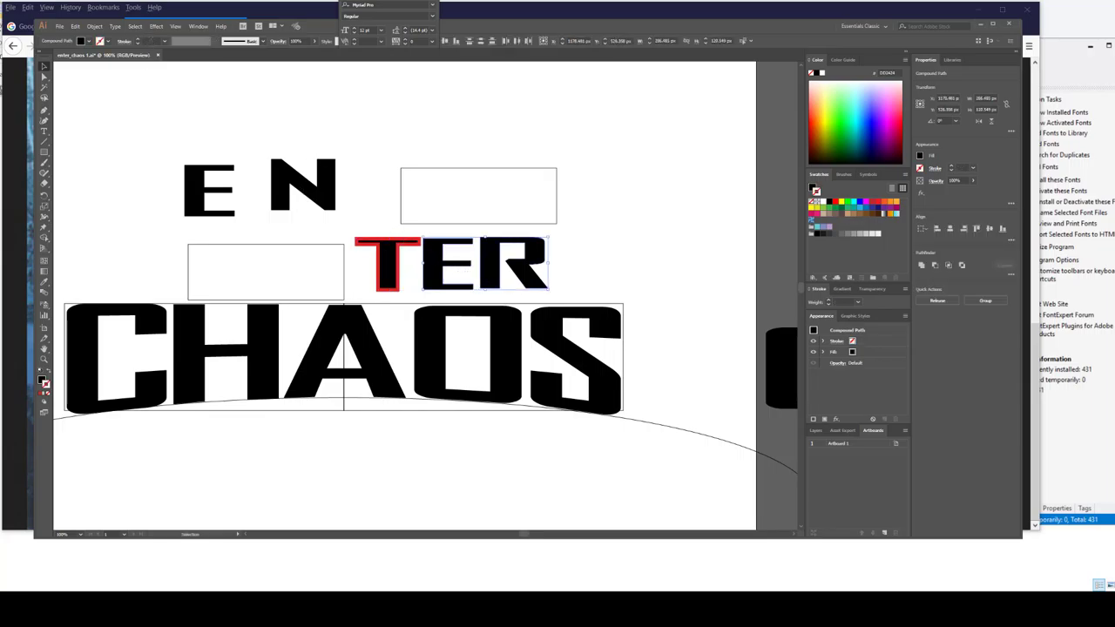
{"action": "left_click", "coordinate": [151, 41]}
{"action": "type", "text": "8"}
{"action": "key", "text": "Return"}
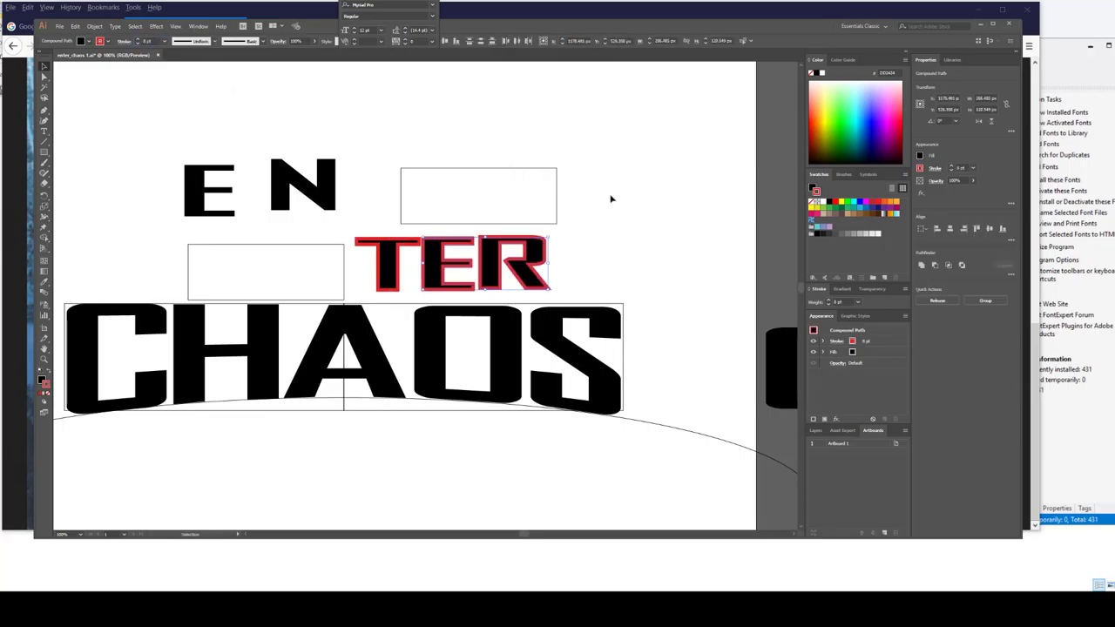
- Shift the red-stroked E and R closer to the T to tighten the gaps between the letters
{"action": "left_click", "coordinate": [431, 261]}
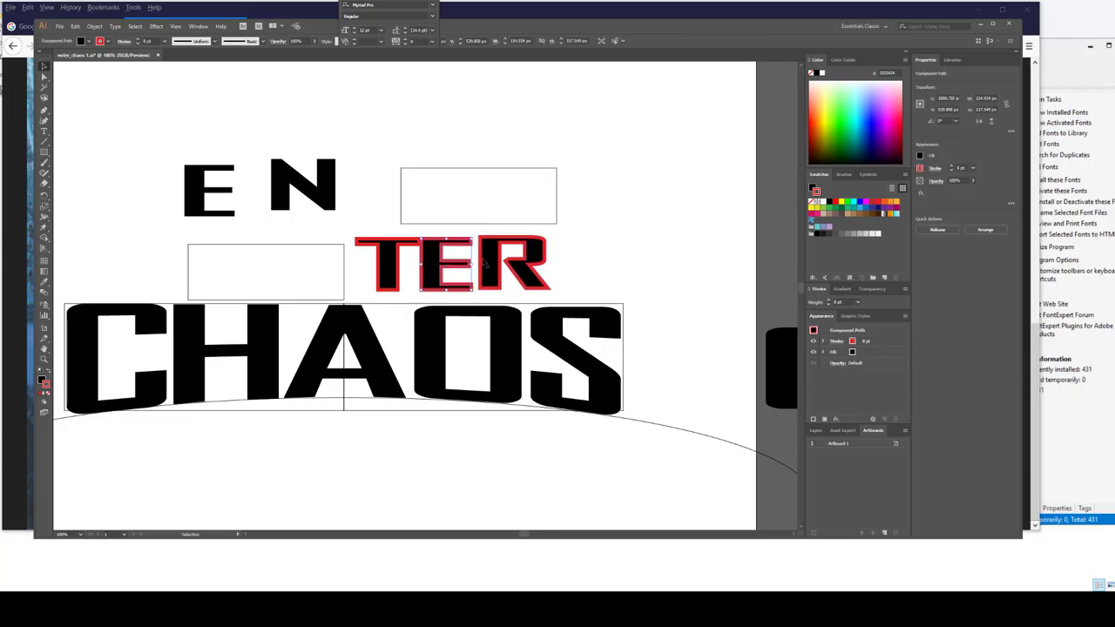
{"action": "left_click", "coordinate": [499, 271]}
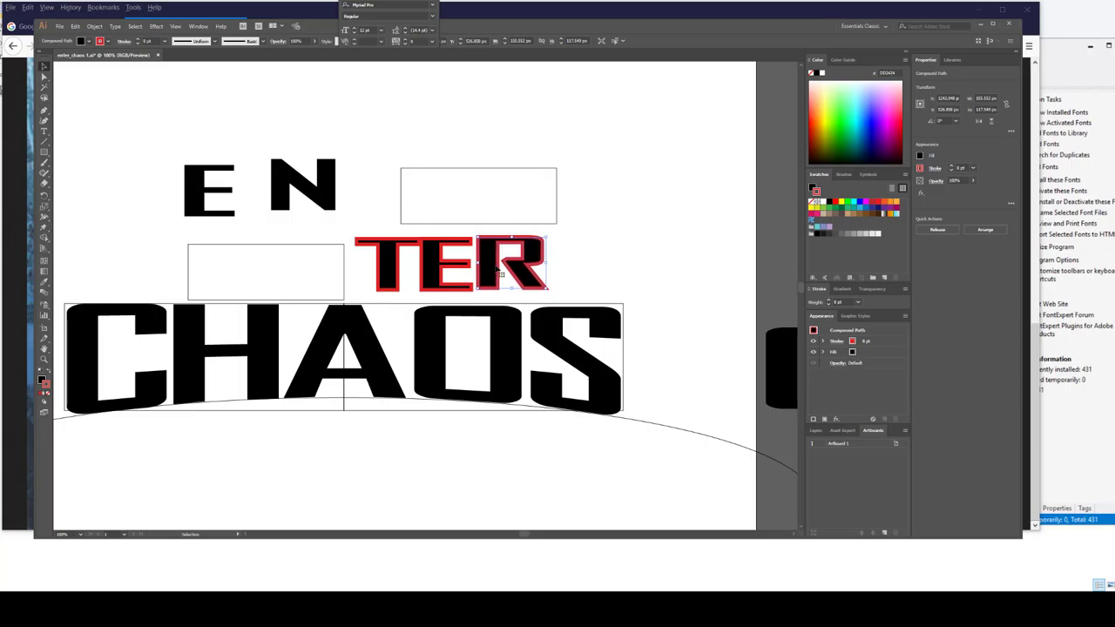
{"action": "key", "text": "Left"}
{"action": "key", "text": "Left"}
{"action": "key", "text": "Left"}
{"action": "key", "text": "Left"}
{"action": "key", "text": "Left"}
{"action": "key", "text": "Left"}
{"action": "key", "text": "Left"}
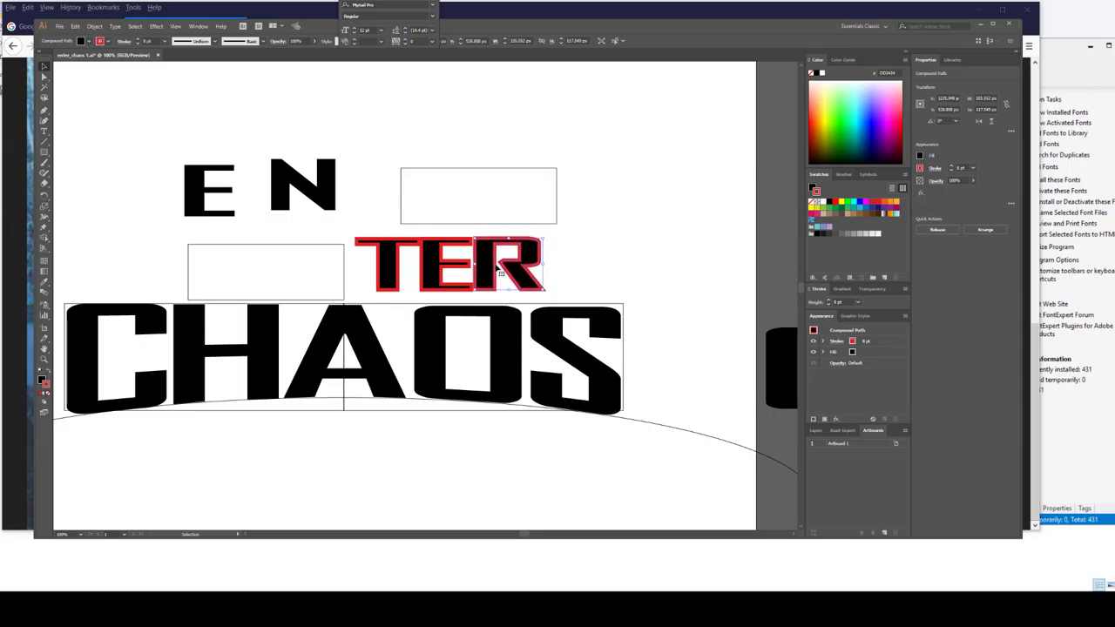
{"action": "key", "text": "Left"}
{"action": "key", "text": "Left"}
{"action": "key", "text": "Left"}
{"action": "left_click", "coordinate": [571, 243]}
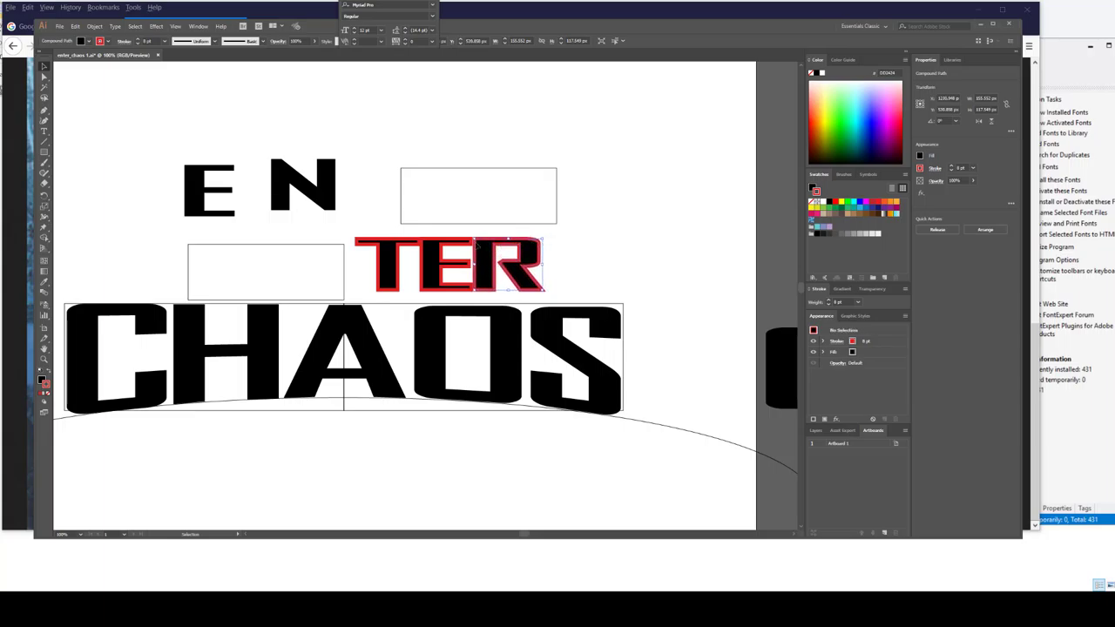
- Fine-tune the R's position so its red outline overlaps the E's outline and lines up with its height
{"action": "scroll", "coordinate": [491, 260], "scroll_direction": "up", "scroll_amount": 8, "text": "alt"}
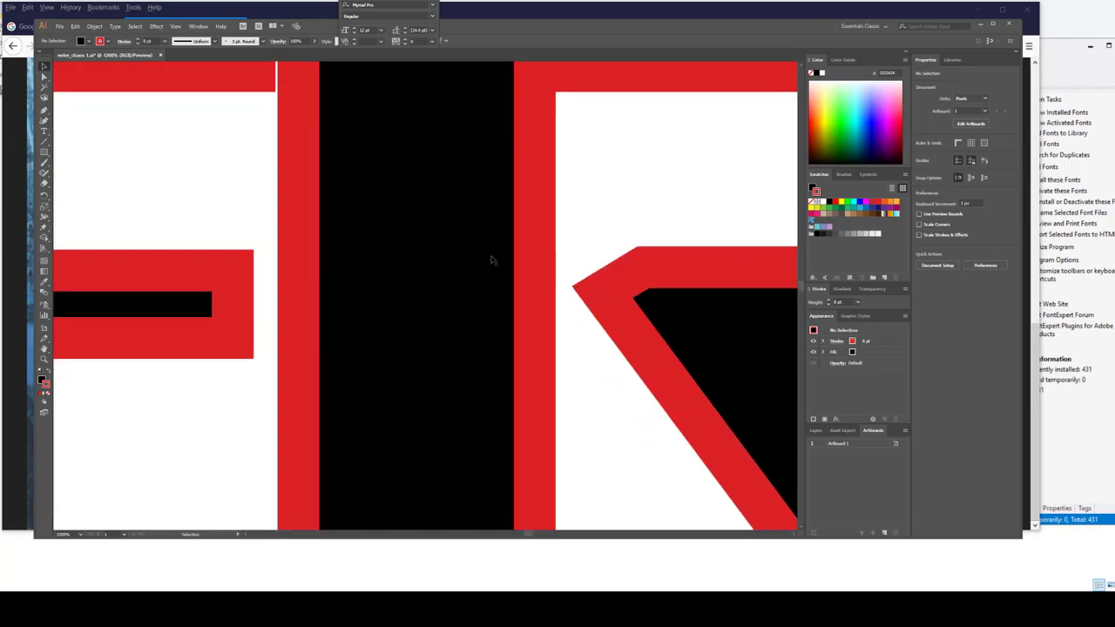
{"action": "scroll", "coordinate": [490, 259], "scroll_direction": "down", "scroll_amount": 5, "text": "alt"}
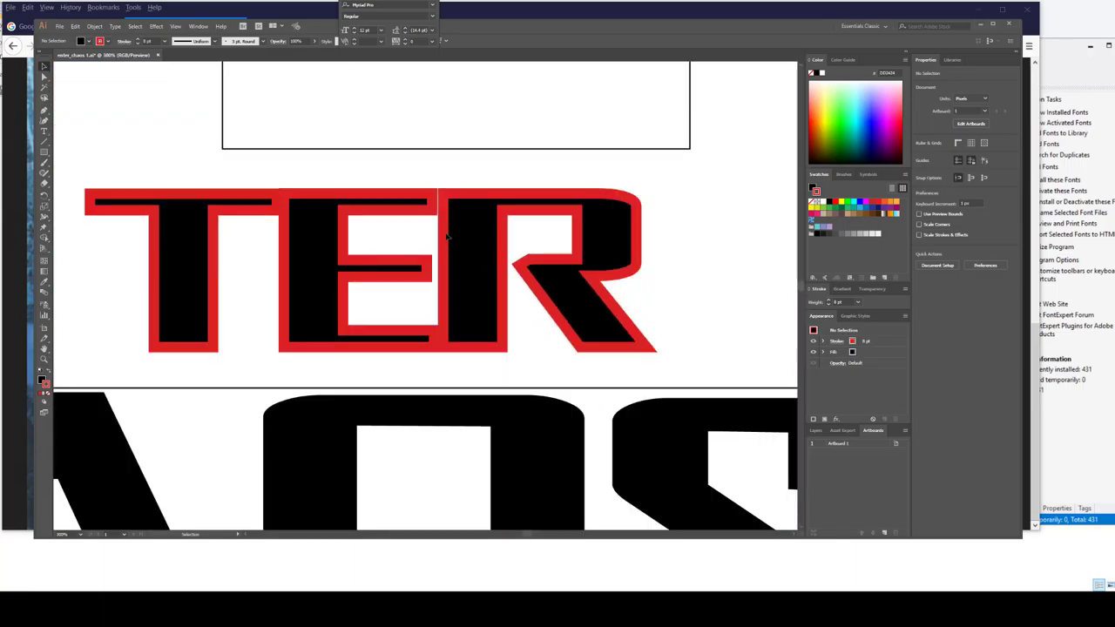
{"action": "left_click", "coordinate": [446, 235]}
{"action": "left_click_drag", "start_coordinate": [445, 235], "coordinate": [444, 233]}
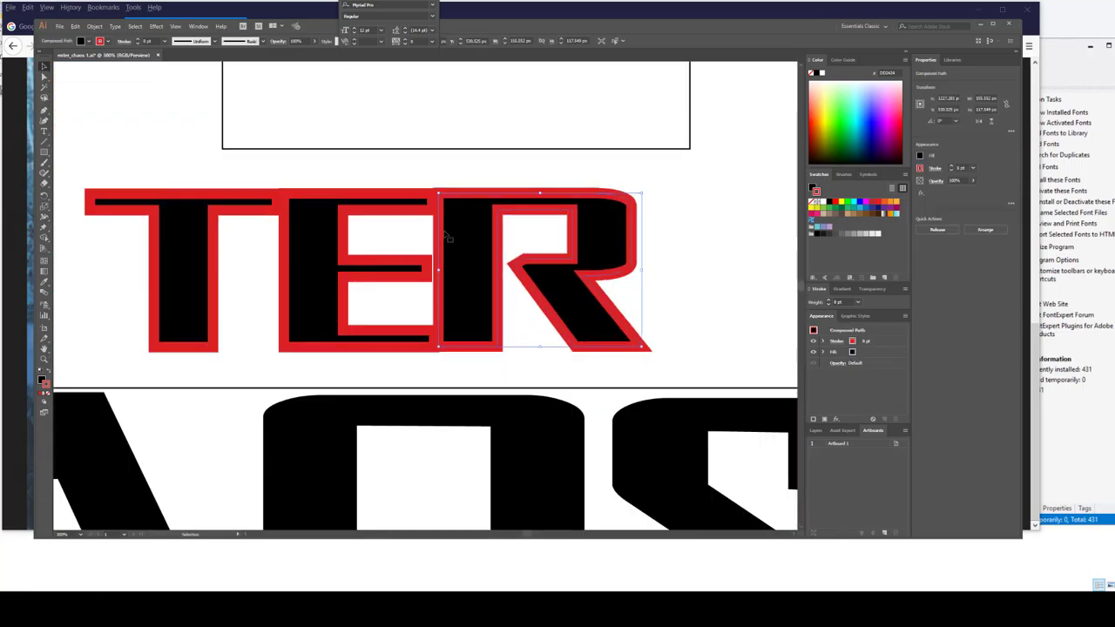
{"action": "key", "text": "Right"}
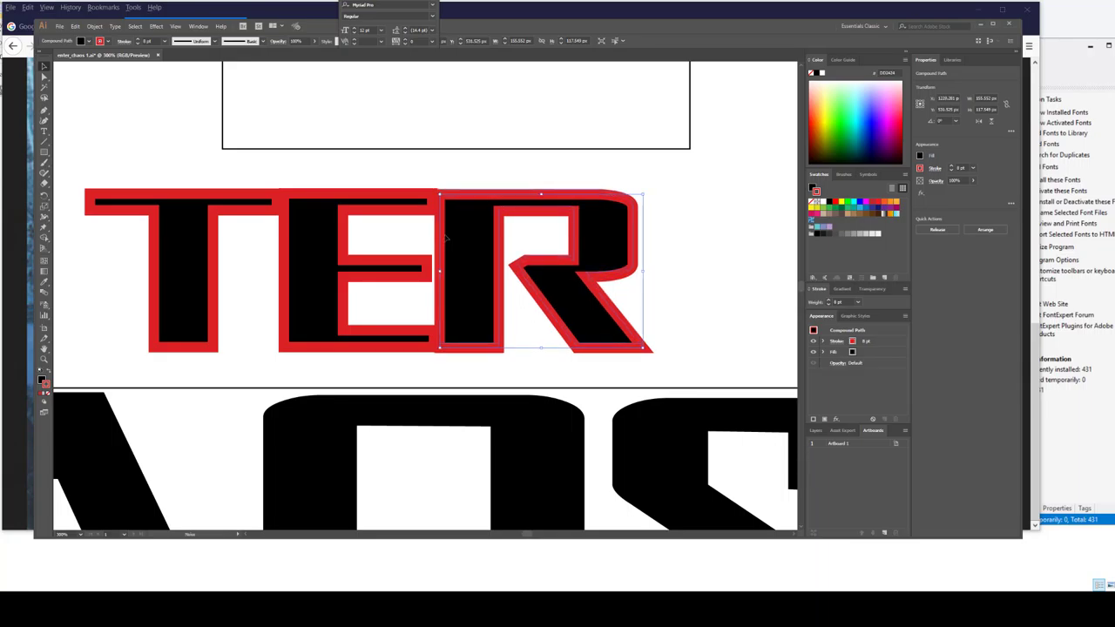
{"action": "key", "text": "Up"}
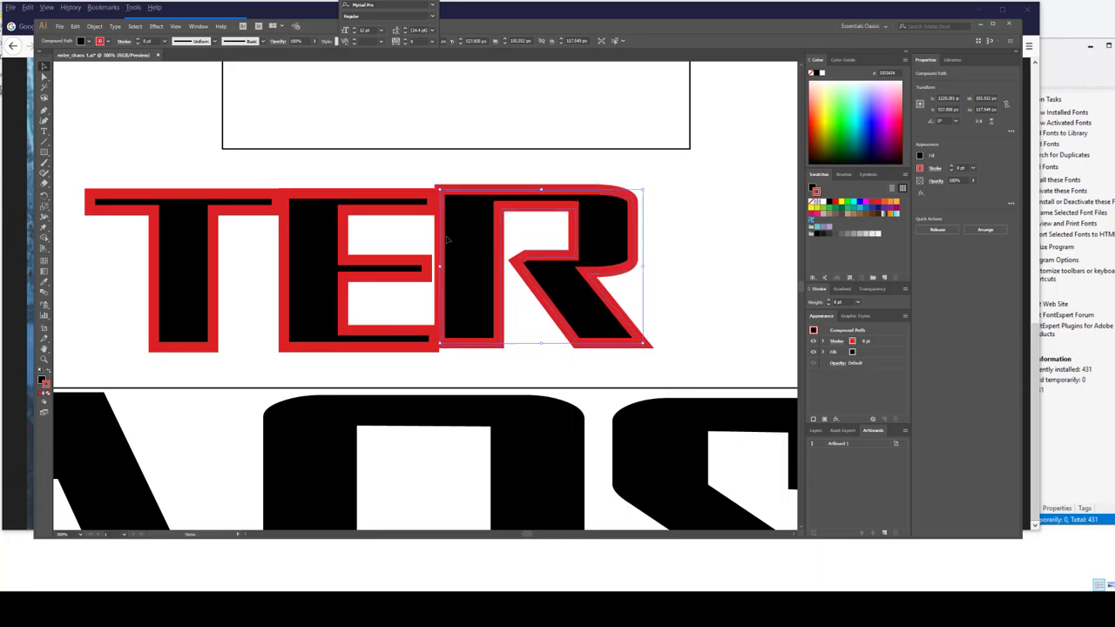
{"action": "key", "text": "Up"}
{"action": "key", "text": "Down"}
{"action": "key", "text": "Down"}
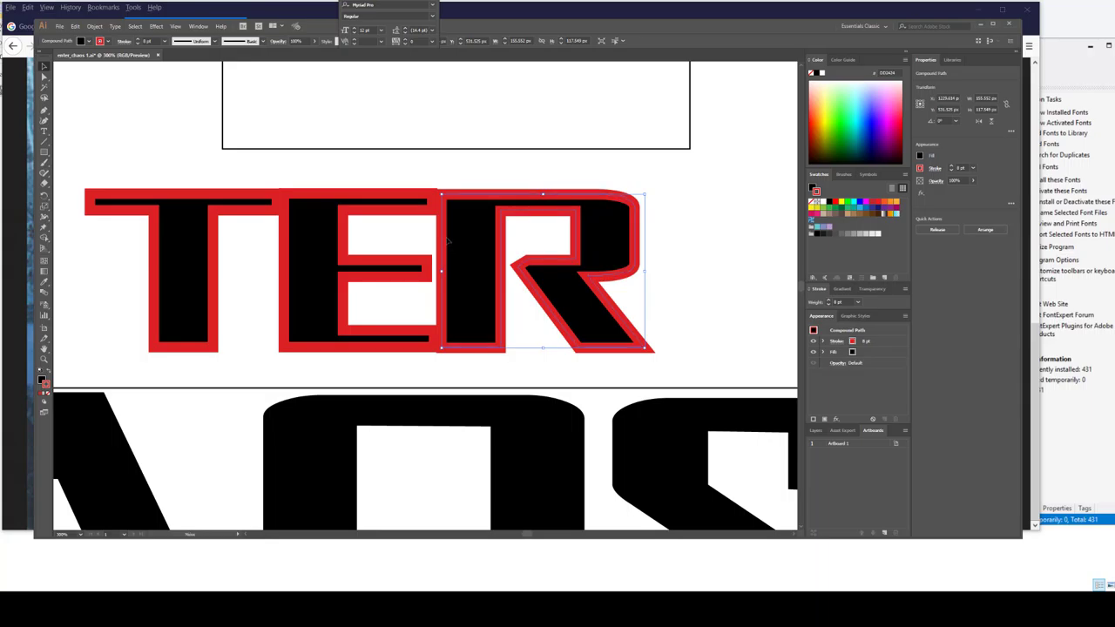
{"action": "key", "text": "Up"}
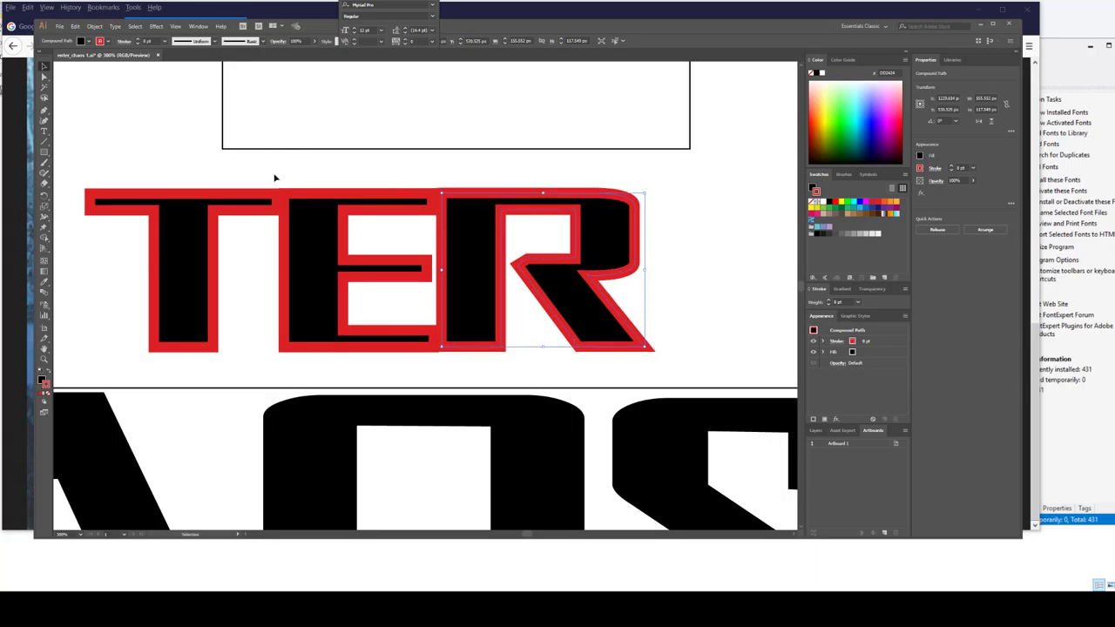
{"action": "left_click_drag", "start_coordinate": [499, 183], "coordinate": [194, 235]}
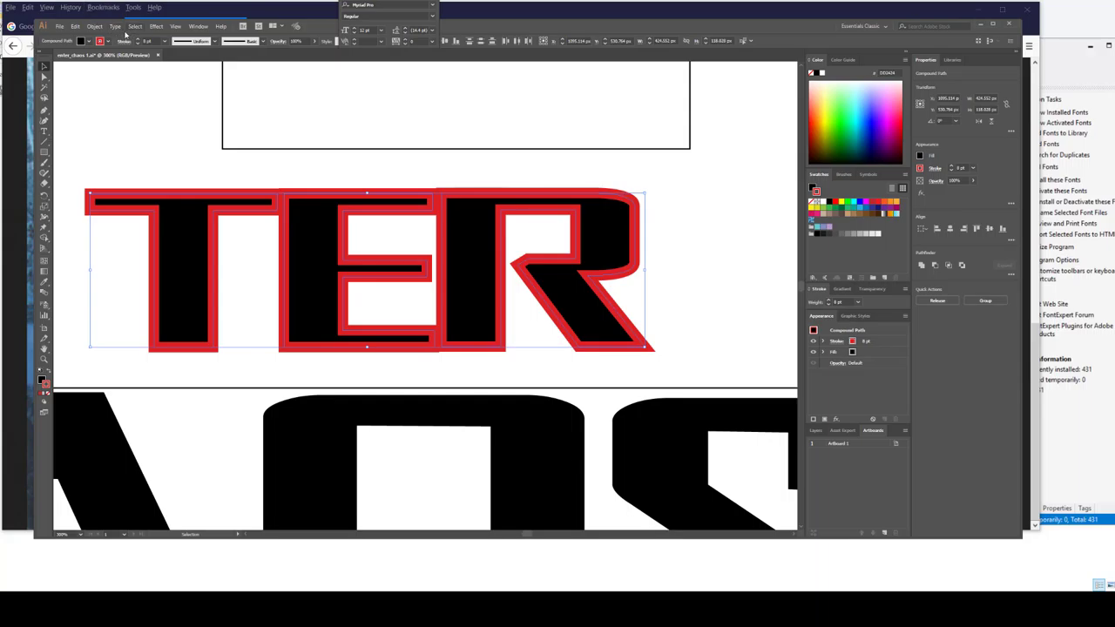
{"action": "left_click", "coordinate": [95, 27]}
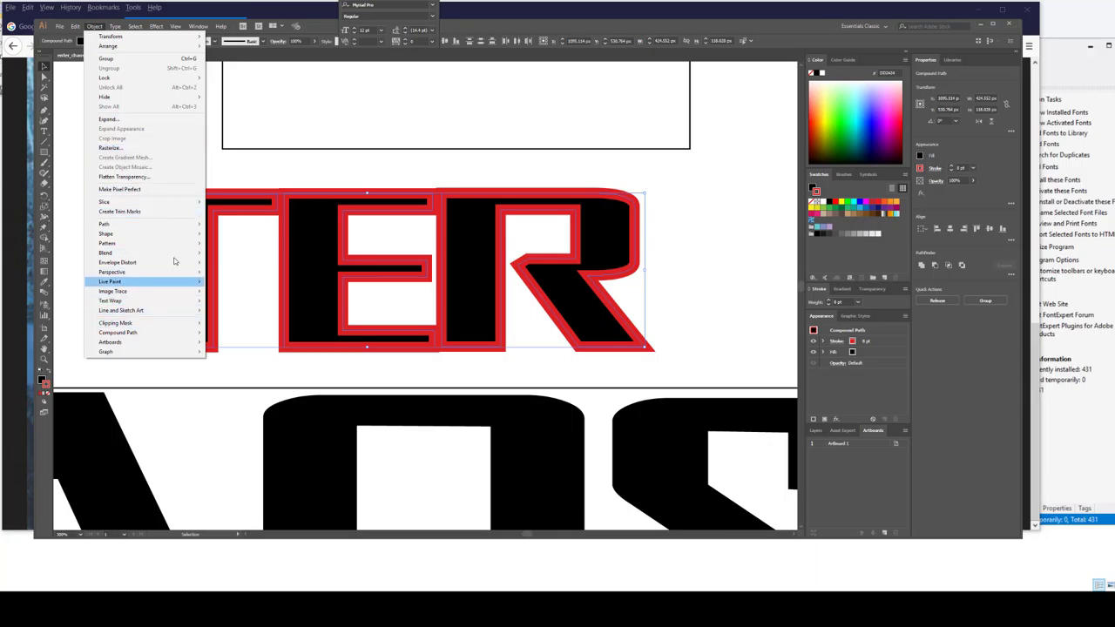
{"action": "mouse_move", "coordinate": [177, 239]}
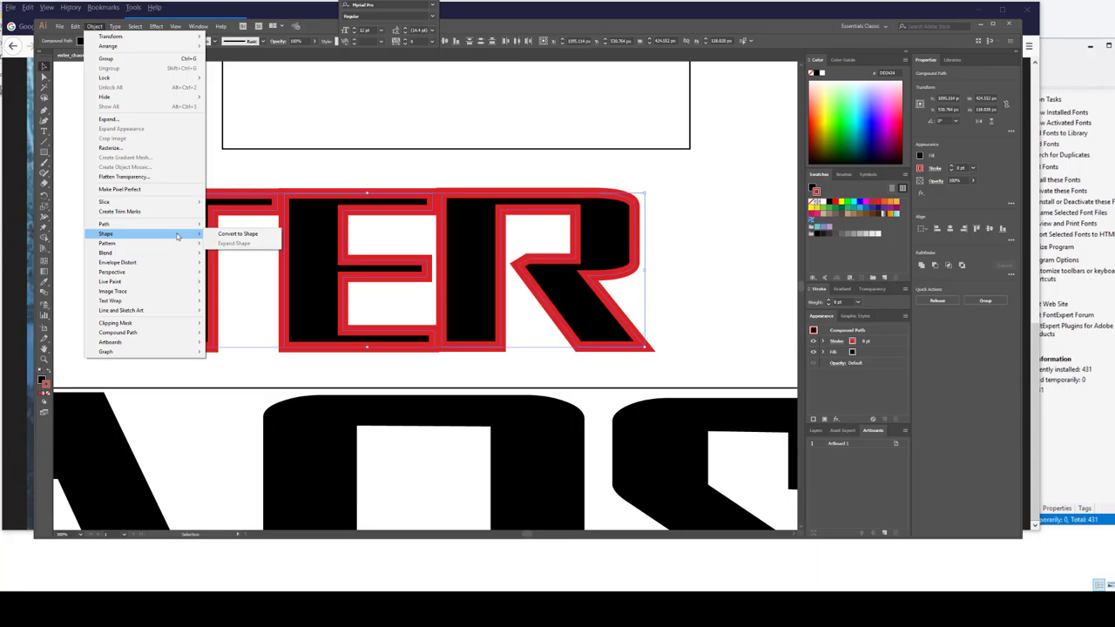
{"action": "mouse_move", "coordinate": [160, 274]}
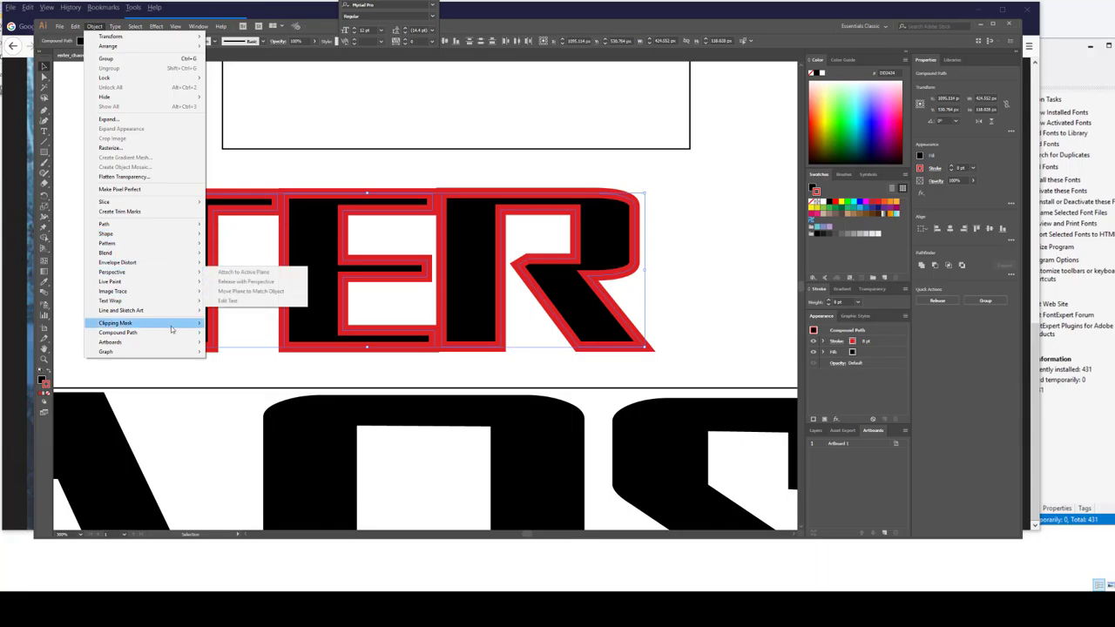
{"action": "mouse_move", "coordinate": [114, 27]}
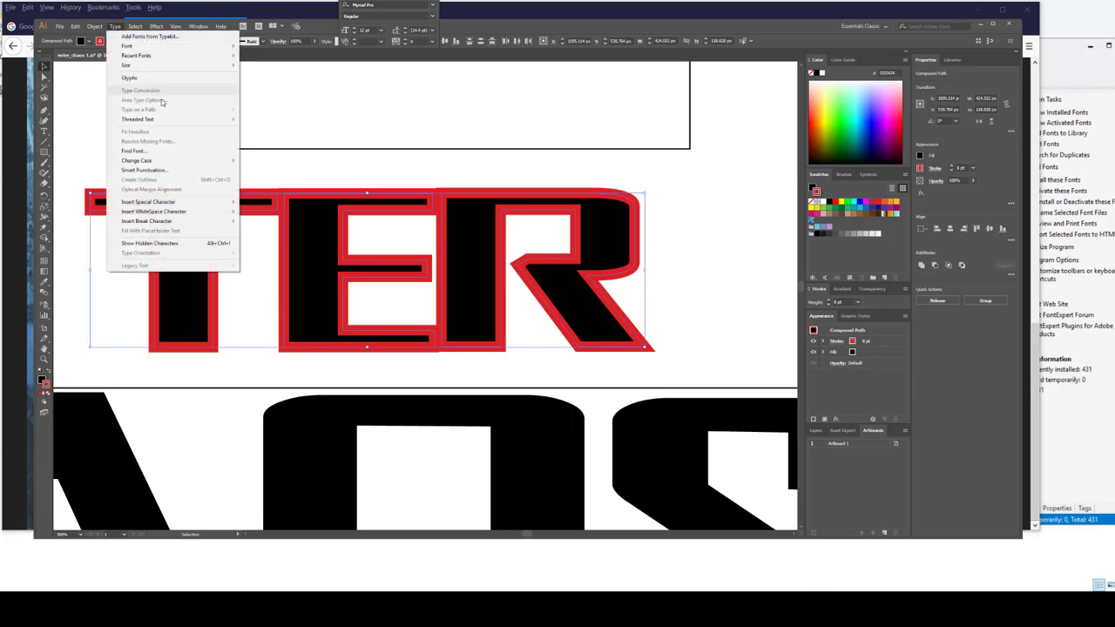
{"action": "left_click", "coordinate": [291, 159]}
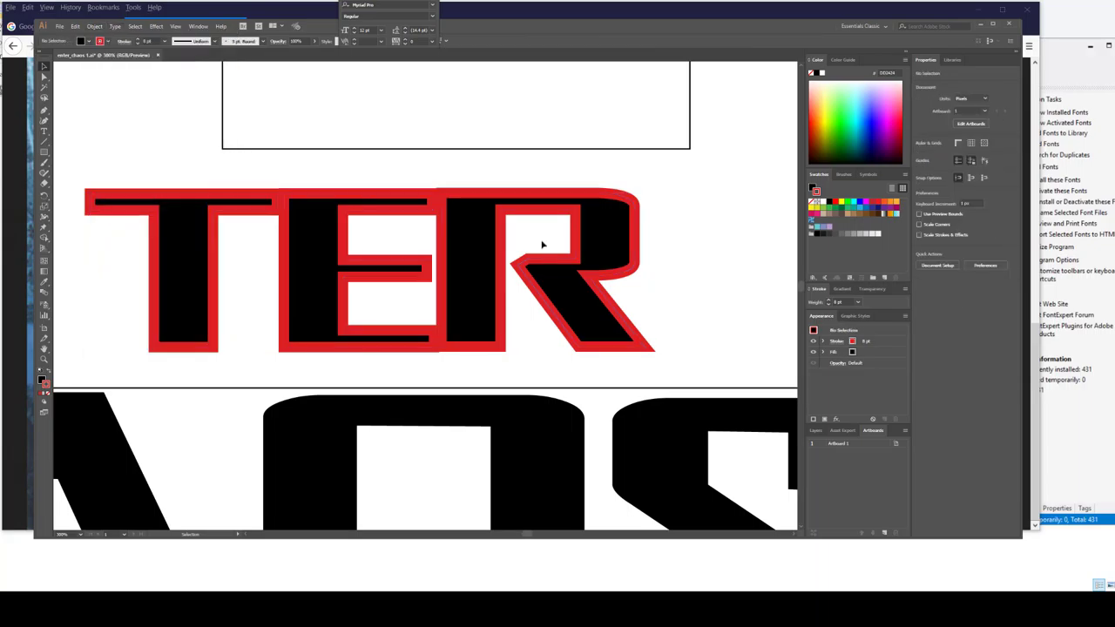
- Convert the R's red stroke to a shape with Outline Stroke
{"action": "left_click", "coordinate": [619, 242]}
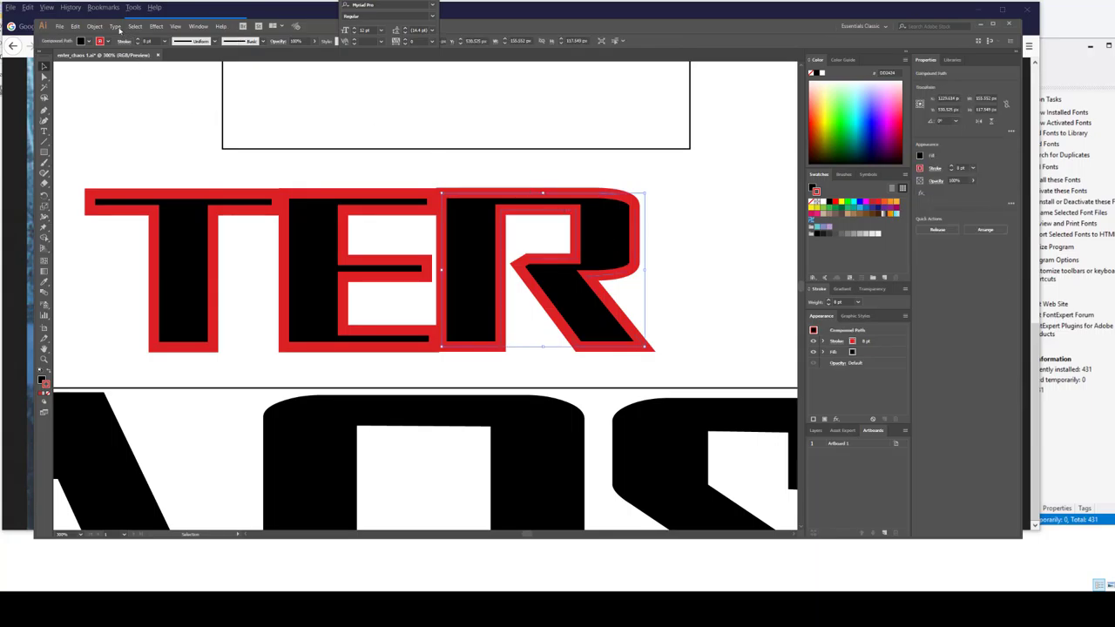
{"action": "left_click", "coordinate": [75, 27]}
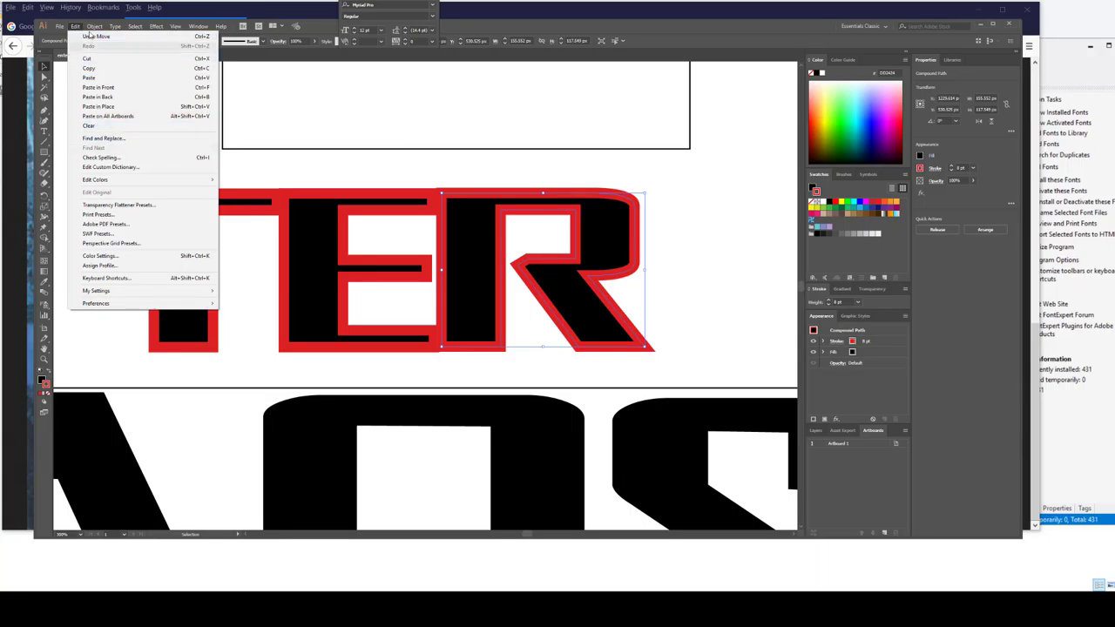
{"action": "mouse_move", "coordinate": [94, 26]}
{"action": "mouse_move", "coordinate": [97, 45]}
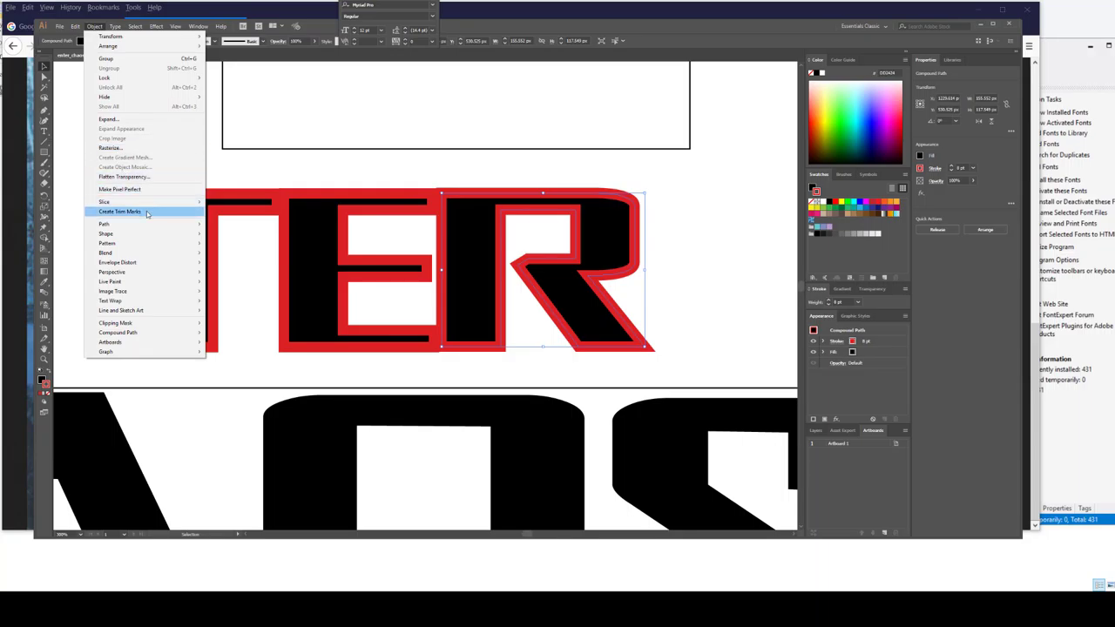
{"action": "mouse_move", "coordinate": [146, 224]}
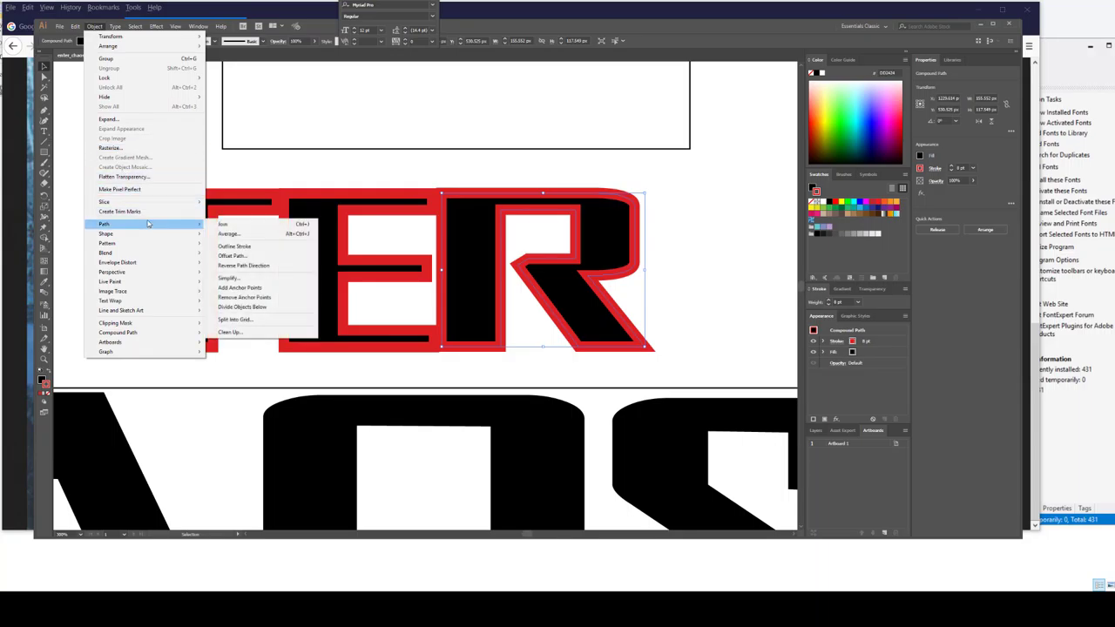
{"action": "left_click", "coordinate": [266, 246]}
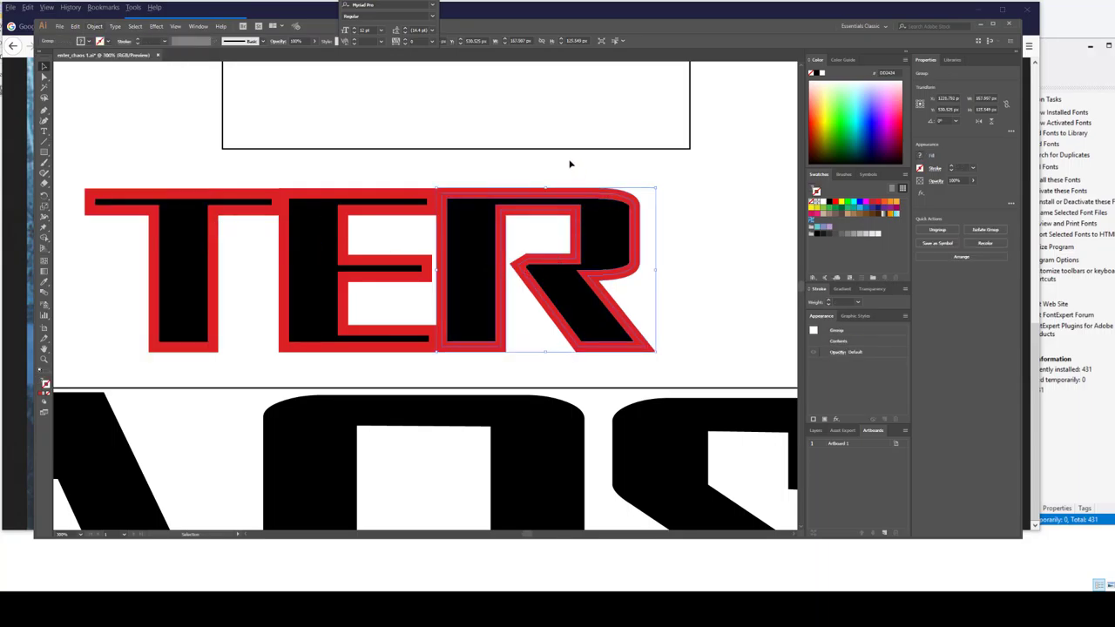
{"action": "key", "text": "a"}
{"action": "left_click_drag", "start_coordinate": [591, 221], "coordinate": [727, 207]}
{"action": "key", "text": "ctrl+z"}
{"action": "key", "text": "v"}
- Apply Outline Stroke to the second E and to the T of ENTER
{"action": "left_click", "coordinate": [402, 198]}
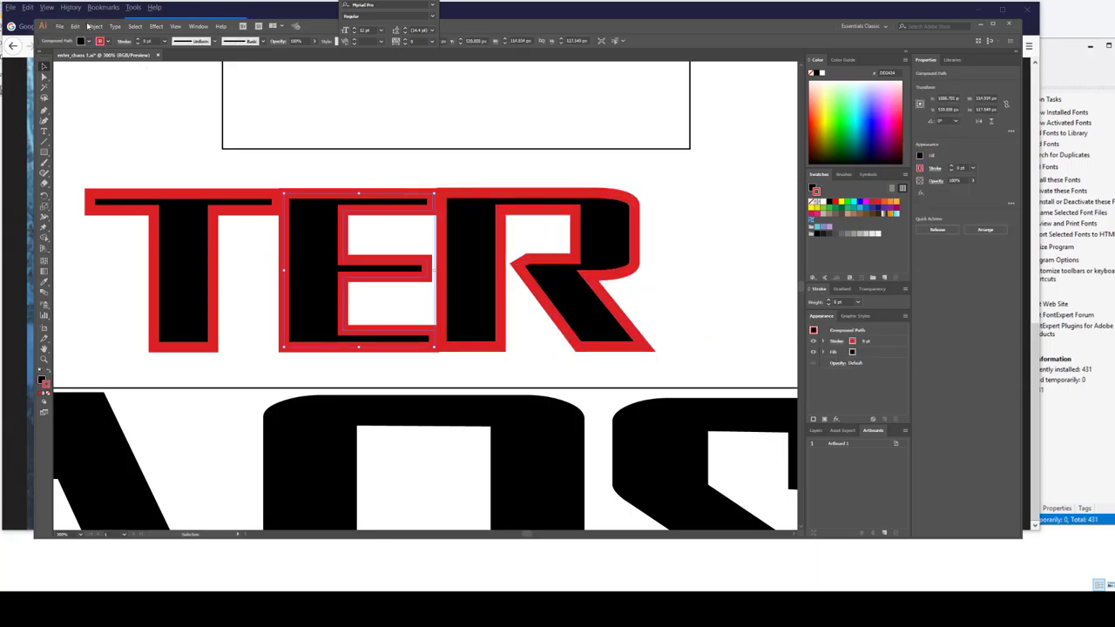
{"action": "left_click", "coordinate": [90, 27]}
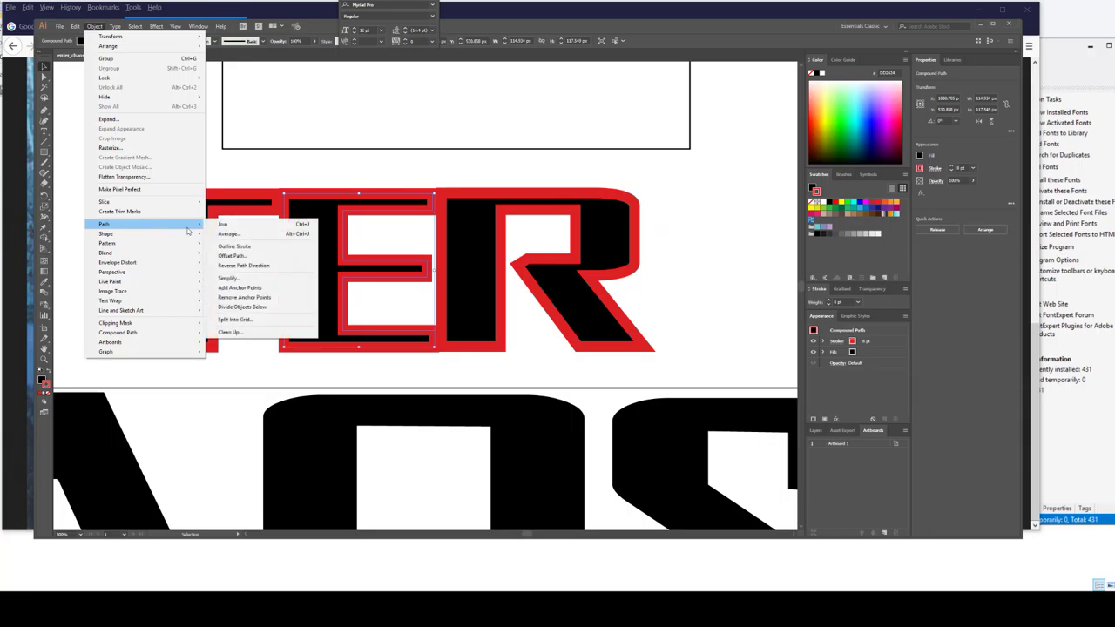
{"action": "left_click", "coordinate": [233, 245]}
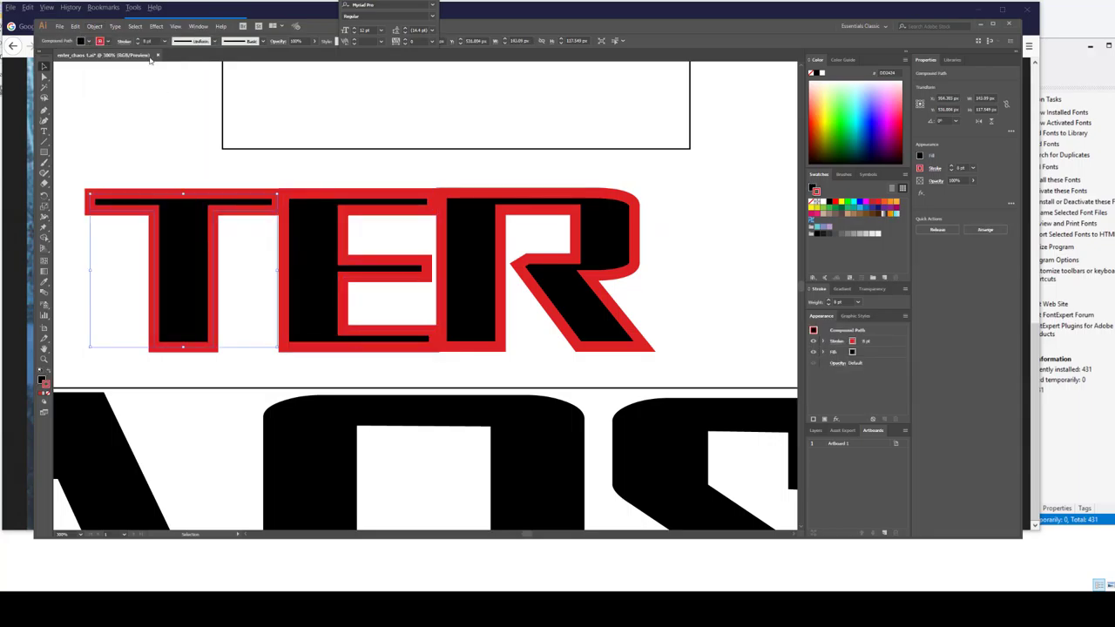
{"action": "left_click", "coordinate": [96, 27]}
{"action": "mouse_move", "coordinate": [148, 229]}
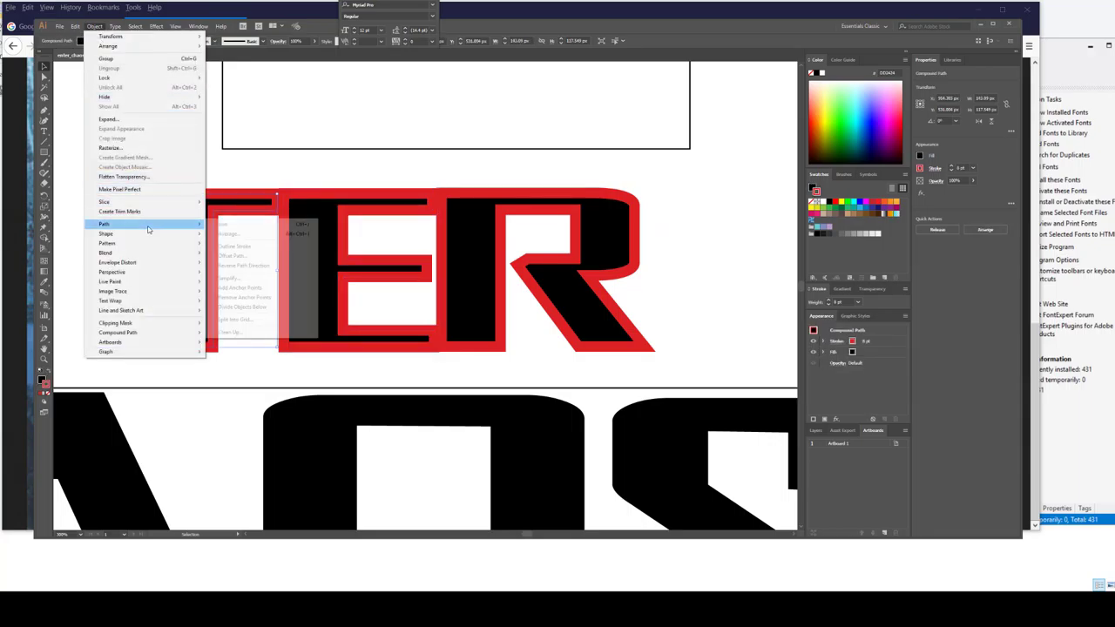
{"action": "left_click", "coordinate": [291, 246]}
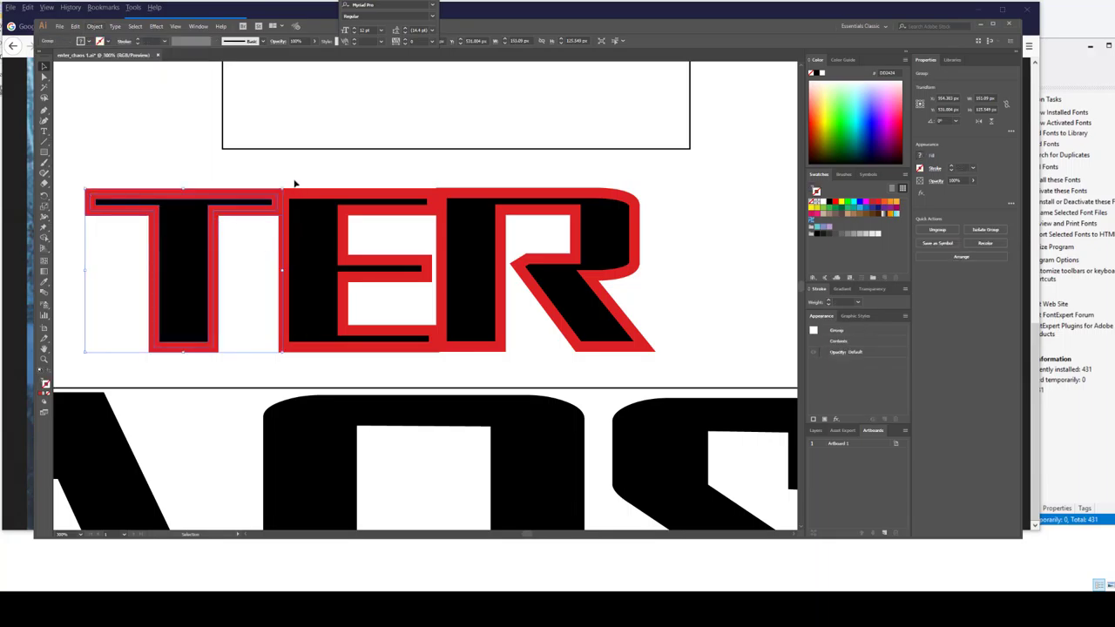
- Ungroup the outlined T and delete its black inner shape, keeping only the red outline
{"action": "left_click", "coordinate": [77, 27]}
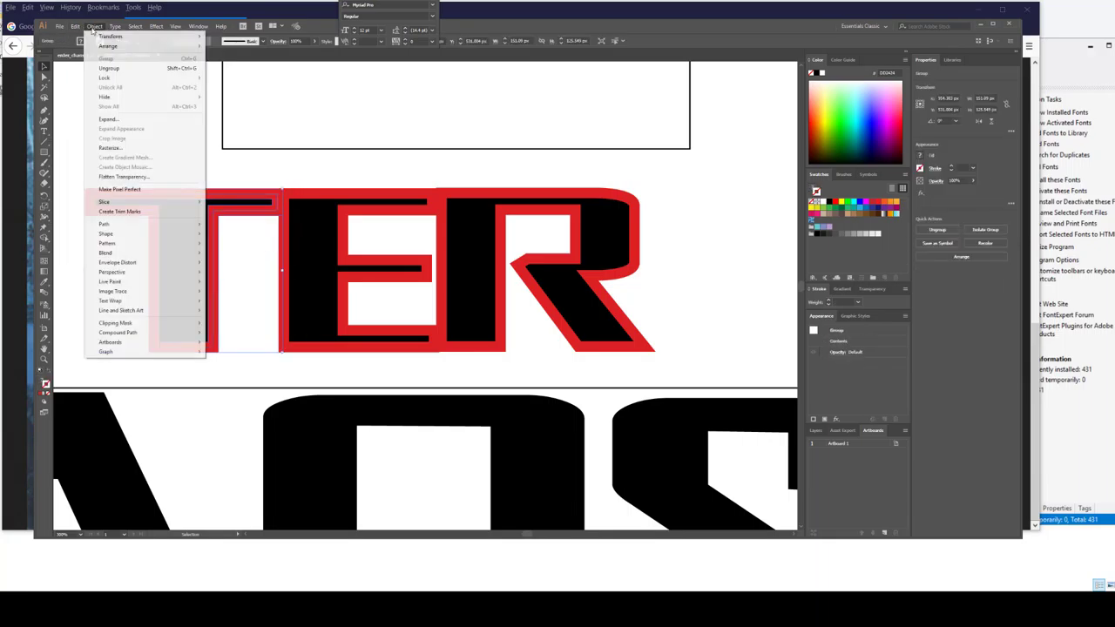
{"action": "left_click", "coordinate": [114, 68]}
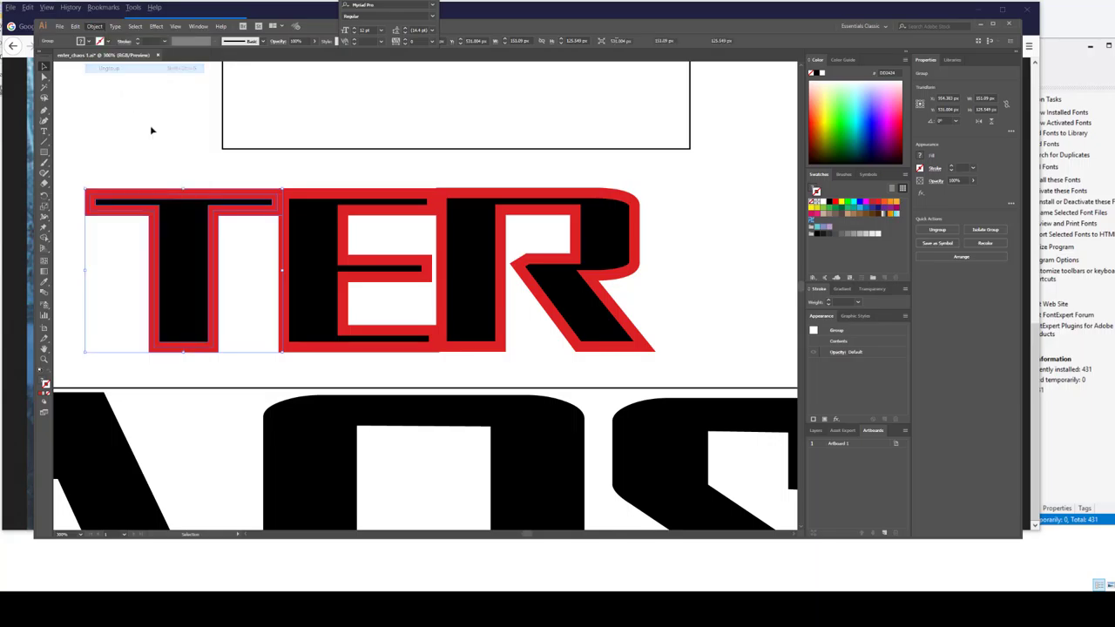
{"action": "left_click", "coordinate": [186, 169]}
{"action": "left_click", "coordinate": [185, 239]}
{"action": "key", "text": "Delete"}
- Ungroup the outlined E beside the T to separate its black shape from its red outline
{"action": "left_click", "coordinate": [318, 248]}
{"action": "left_click", "coordinate": [292, 231]}
{"action": "left_click", "coordinate": [94, 26]}
{"action": "left_click", "coordinate": [113, 68]}
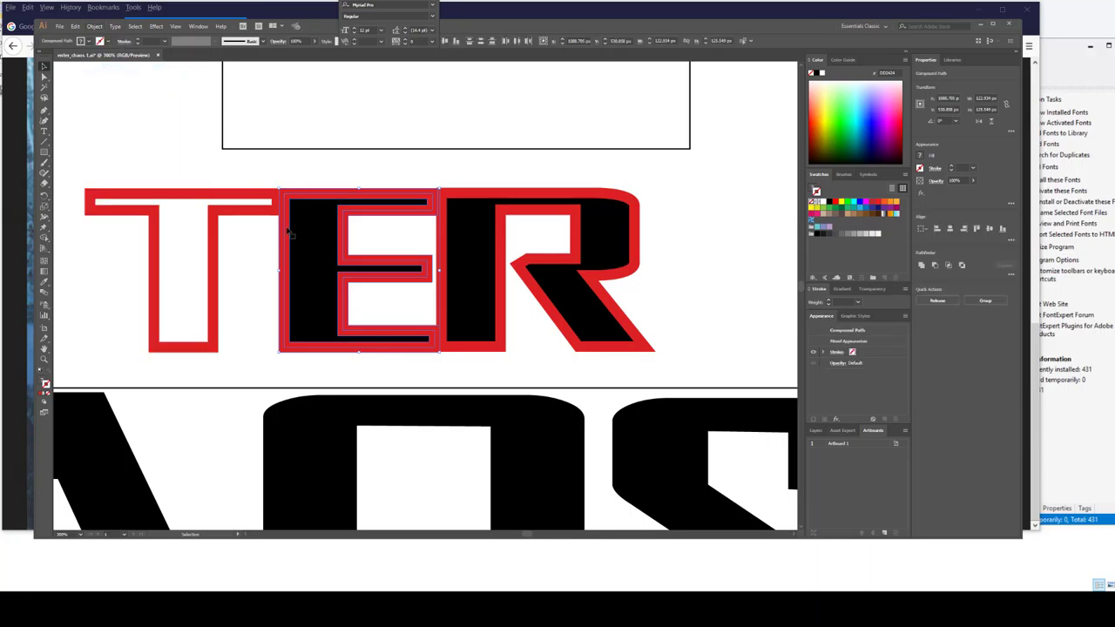
{"action": "left_click", "coordinate": [292, 234]}
{"action": "key", "text": "Delete"}
{"action": "left_click", "coordinate": [492, 247]}
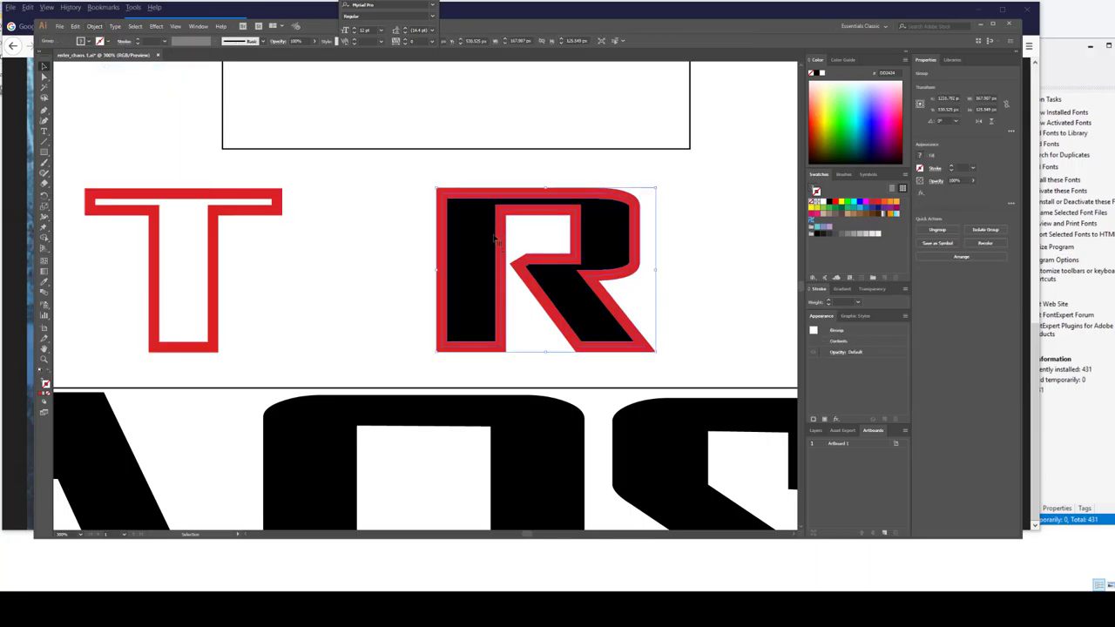
{"action": "key", "text": "ctrl+z"}
- Delete the black inner shape of the E, keeping its red outline, and select the outlined R group
{"action": "left_click", "coordinate": [348, 166]}
{"action": "left_click", "coordinate": [326, 214]}
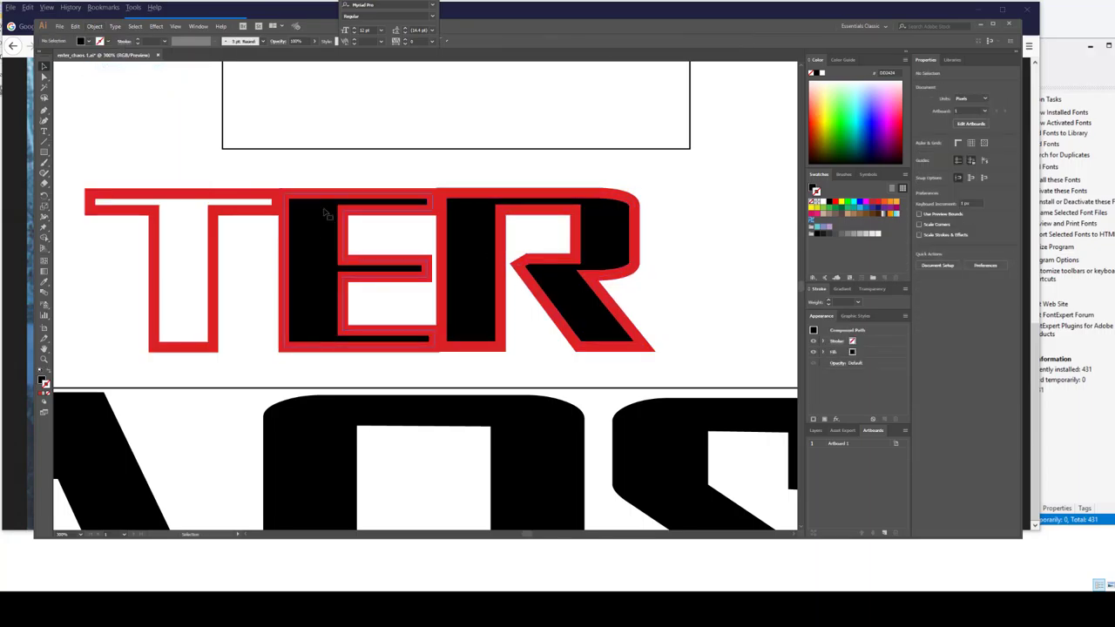
{"action": "key", "text": "Delete"}
{"action": "left_click", "coordinate": [464, 215]}
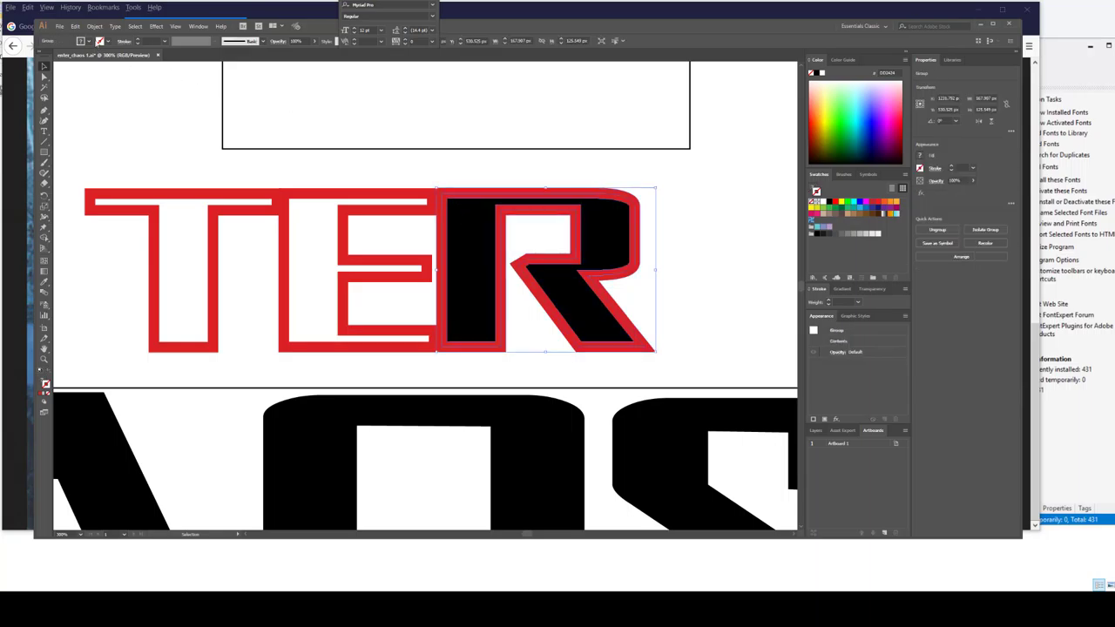
{"action": "left_click", "coordinate": [94, 25]}
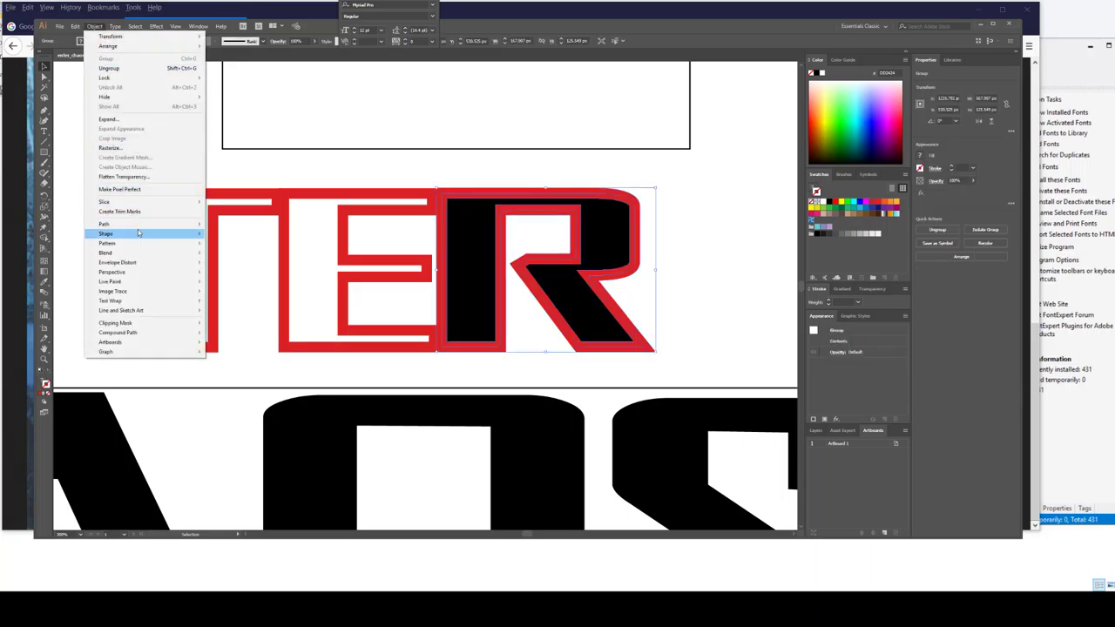
{"action": "mouse_move", "coordinate": [133, 225]}
{"action": "left_click", "coordinate": [237, 247]}
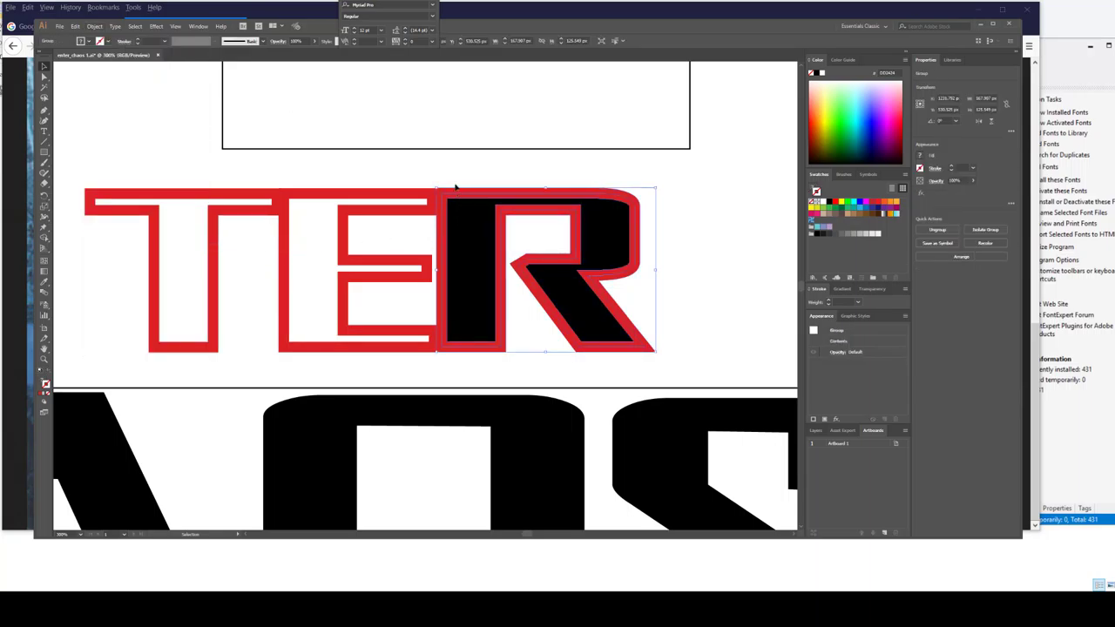
{"action": "key", "text": "Delete"}
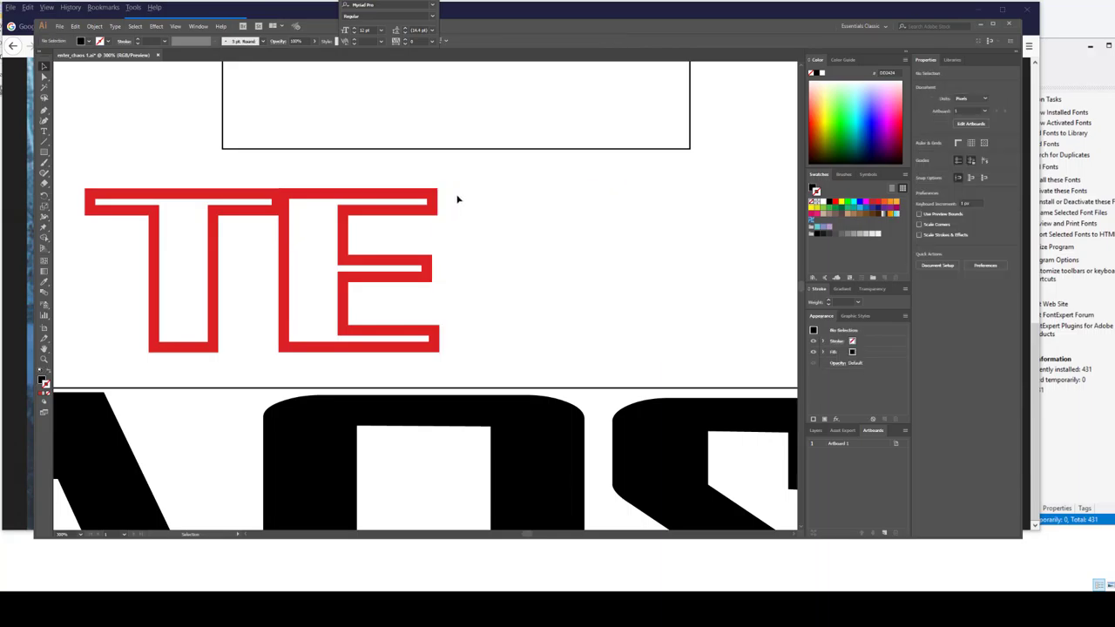
{"action": "key", "text": "ctrl+z"}
{"action": "left_click", "coordinate": [458, 178]}
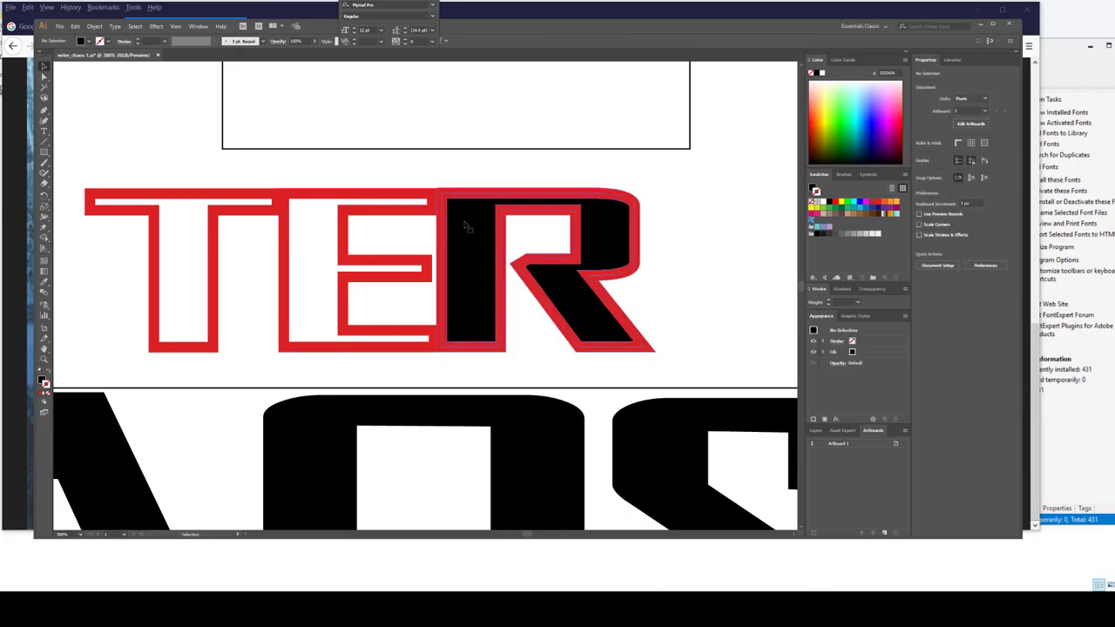
- Ungroup the outlined R and delete its black inner shape, keeping only the red outline
{"action": "left_click", "coordinate": [466, 226]}
{"action": "left_click", "coordinate": [94, 26]}
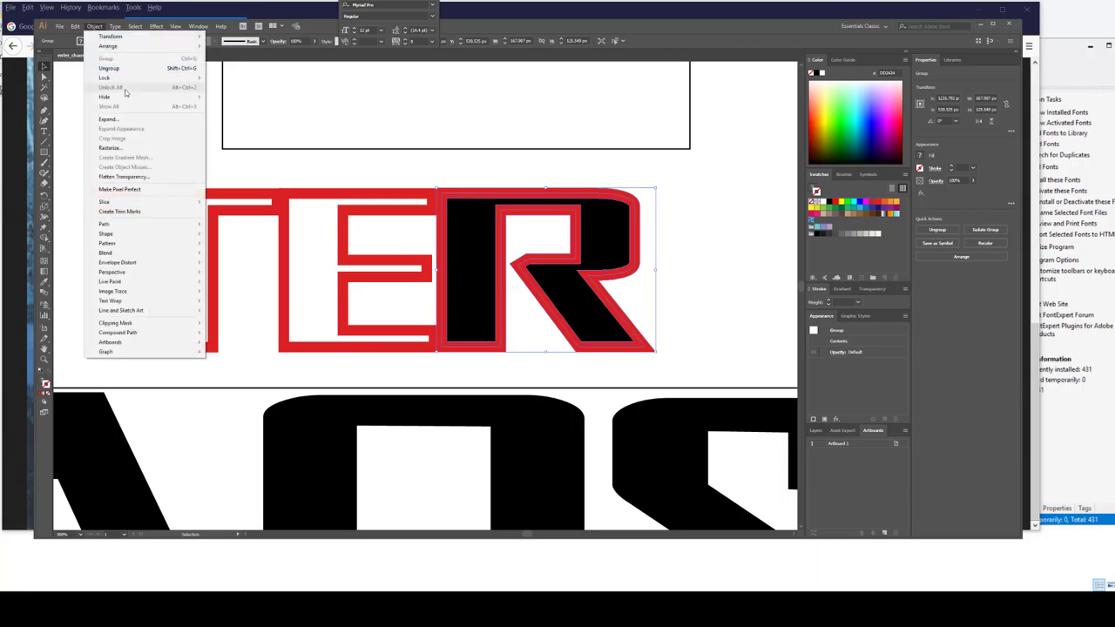
{"action": "left_click", "coordinate": [127, 72]}
{"action": "left_click", "coordinate": [442, 166]}
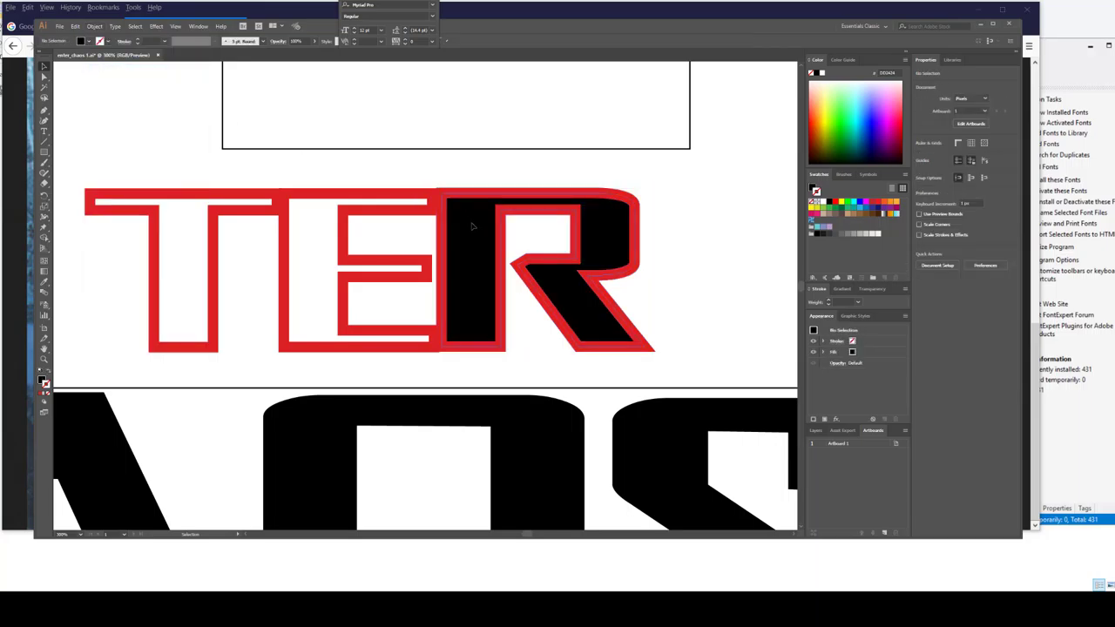
{"action": "left_click", "coordinate": [470, 225]}
{"action": "key", "text": "Delete"}
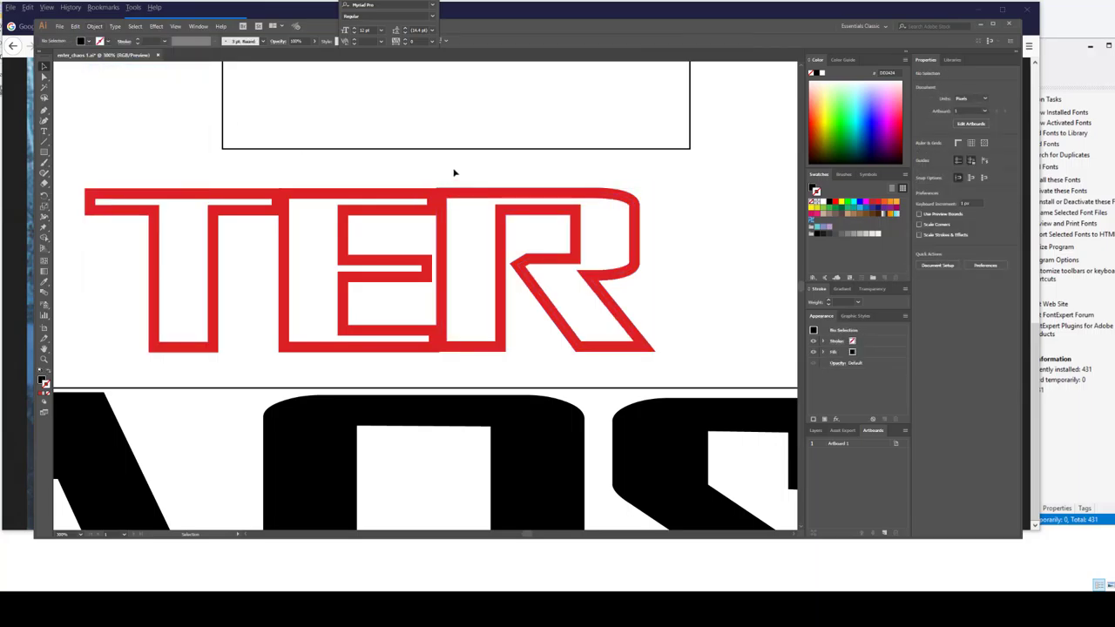
- Nudge the red R outline in small increments to line it up with the neighbouring E outline
{"action": "scroll", "coordinate": [475, 192], "scroll_direction": "left", "scroll_amount": 3, "text": "ctrl"}
{"action": "scroll", "coordinate": [497, 204], "scroll_direction": "up", "scroll_amount": 5, "text": "alt"}
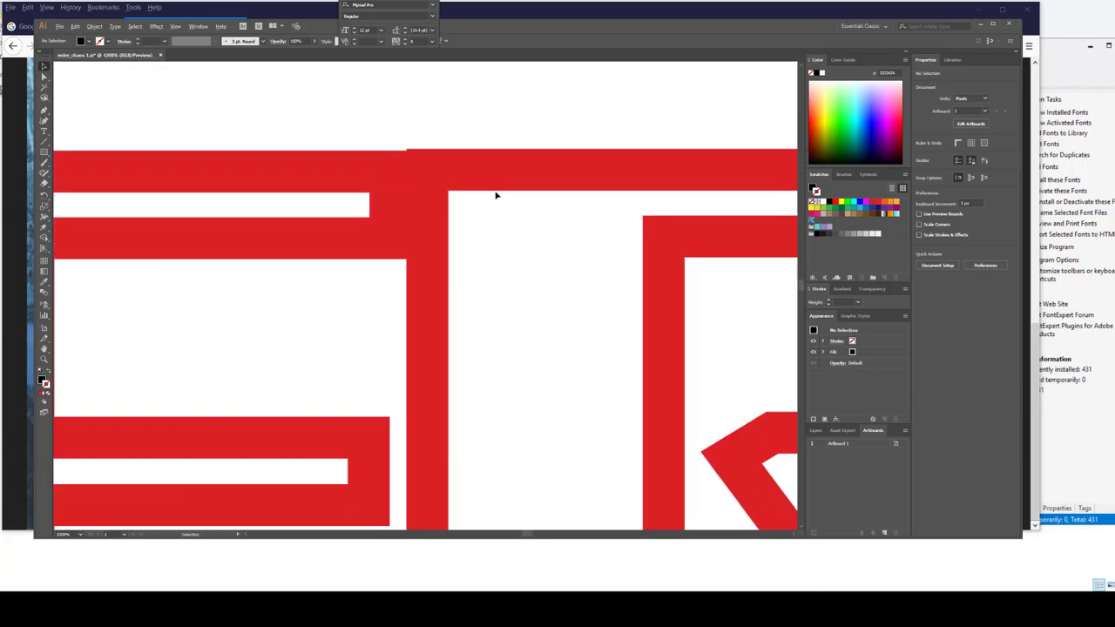
{"action": "left_click", "coordinate": [448, 165]}
{"action": "key", "text": "Right"}
{"action": "key", "text": "Right"}
{"action": "key", "text": "Up"}
{"action": "key", "text": "Right"}
{"action": "key", "text": "Right"}
{"action": "left_click", "coordinate": [442, 124]}
{"action": "scroll", "coordinate": [428, 114], "scroll_direction": "down", "scroll_amount": 4, "text": "alt"}
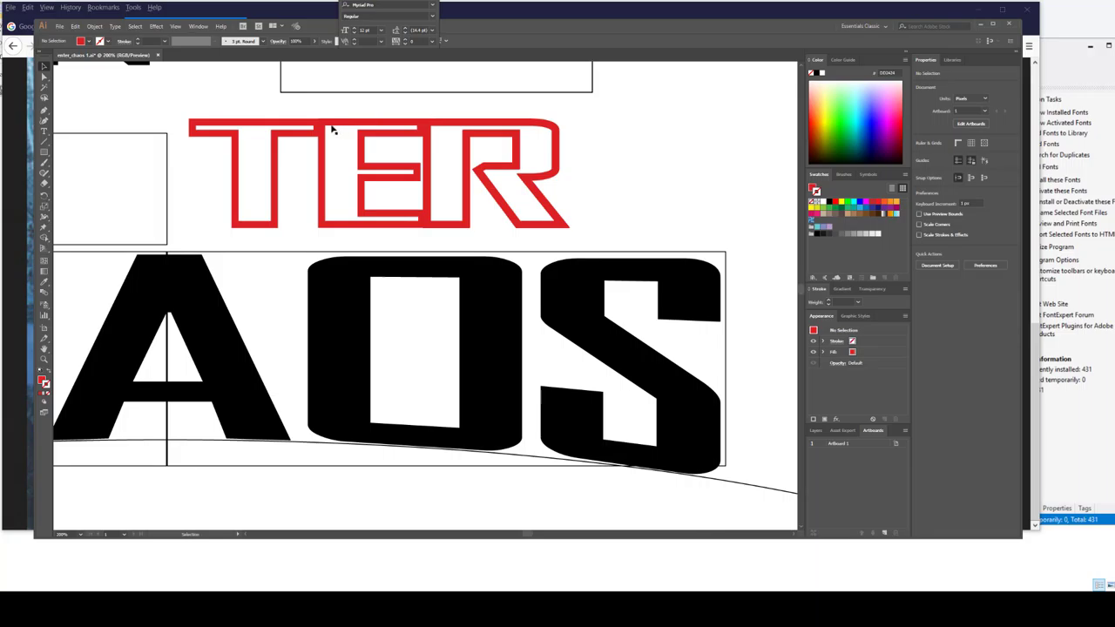
- Select the red T outline and nudge it one increment to the right, closer against the E
{"action": "left_click", "coordinate": [505, 190]}
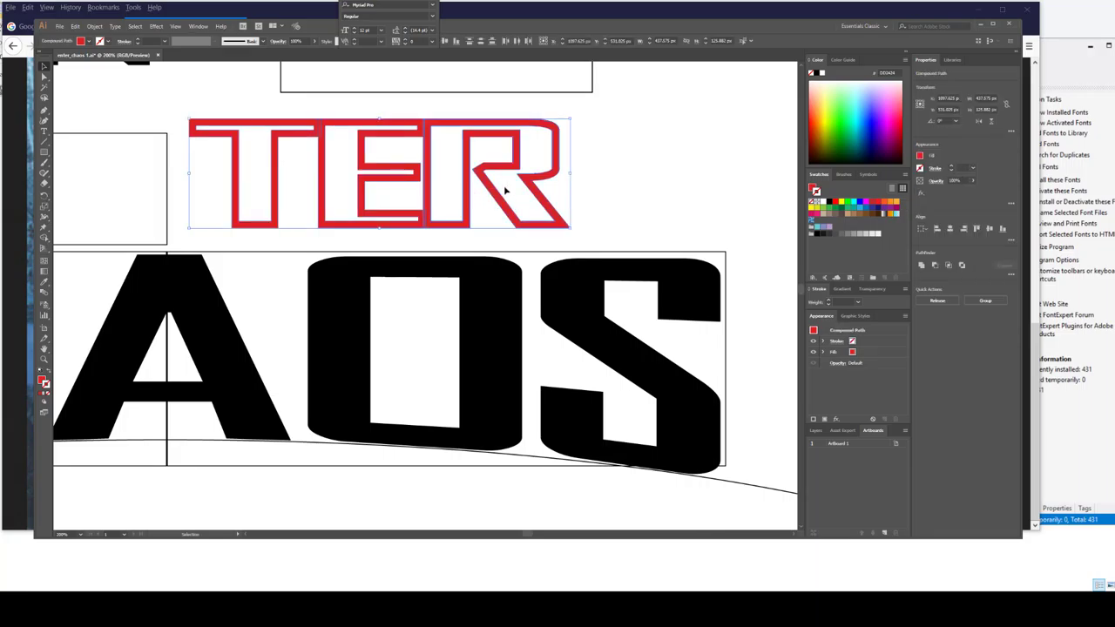
{"action": "left_click", "coordinate": [436, 127]}
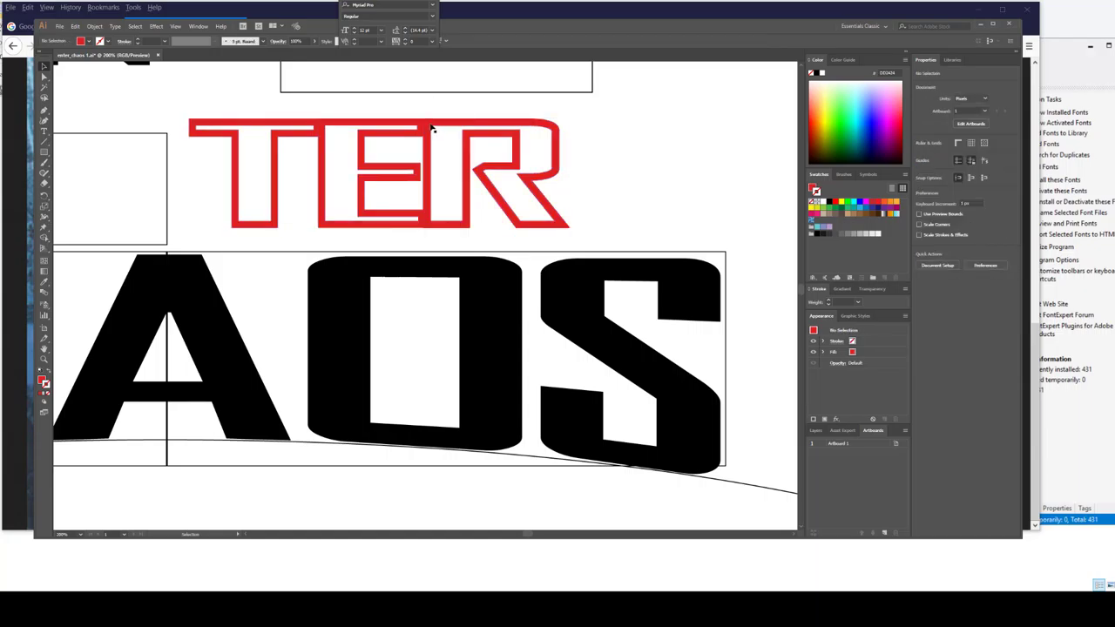
{"action": "left_click", "coordinate": [433, 127]}
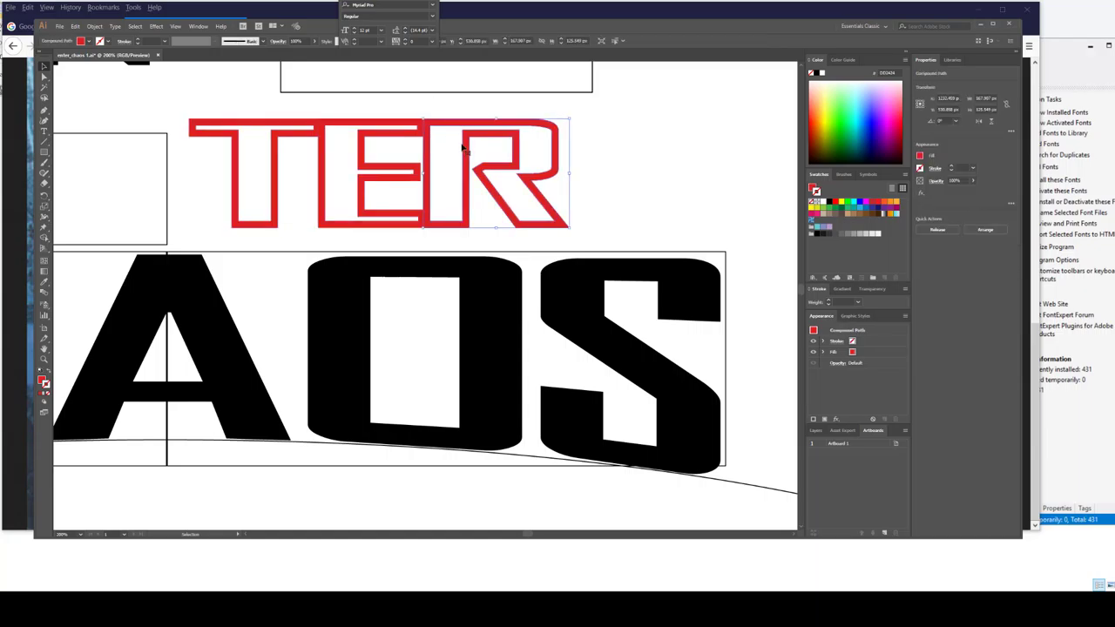
{"action": "left_click", "coordinate": [300, 135]}
{"action": "key", "text": "Right"}
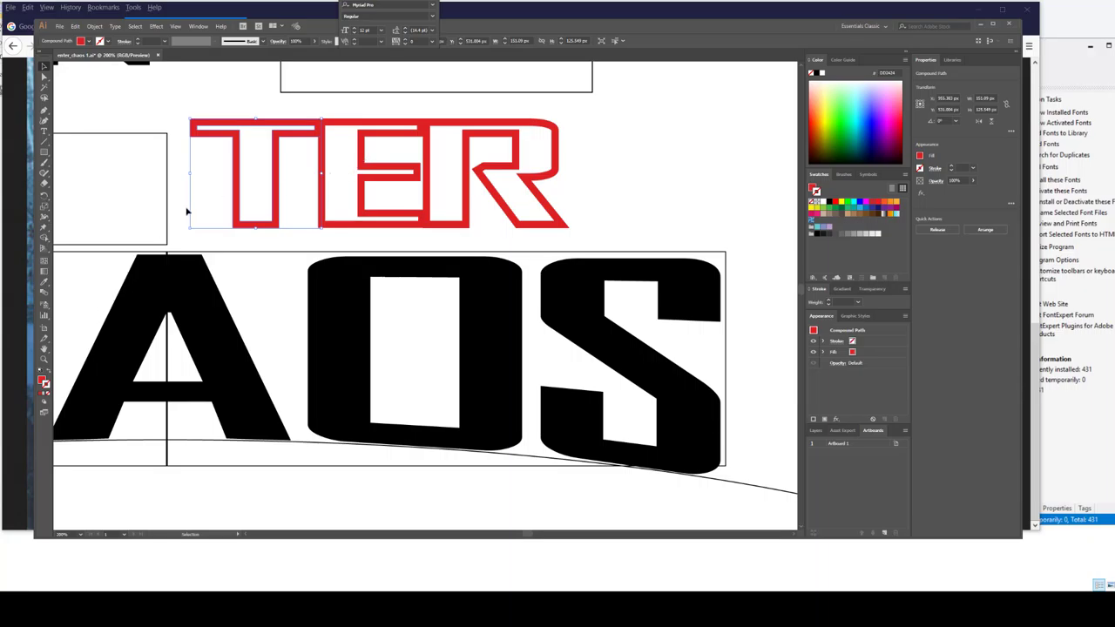
- Select the red T, E and R outlines together and merge them into one compound shape with Pathfinder's Unite
{"action": "left_click", "coordinate": [510, 186], "text": "shift"}
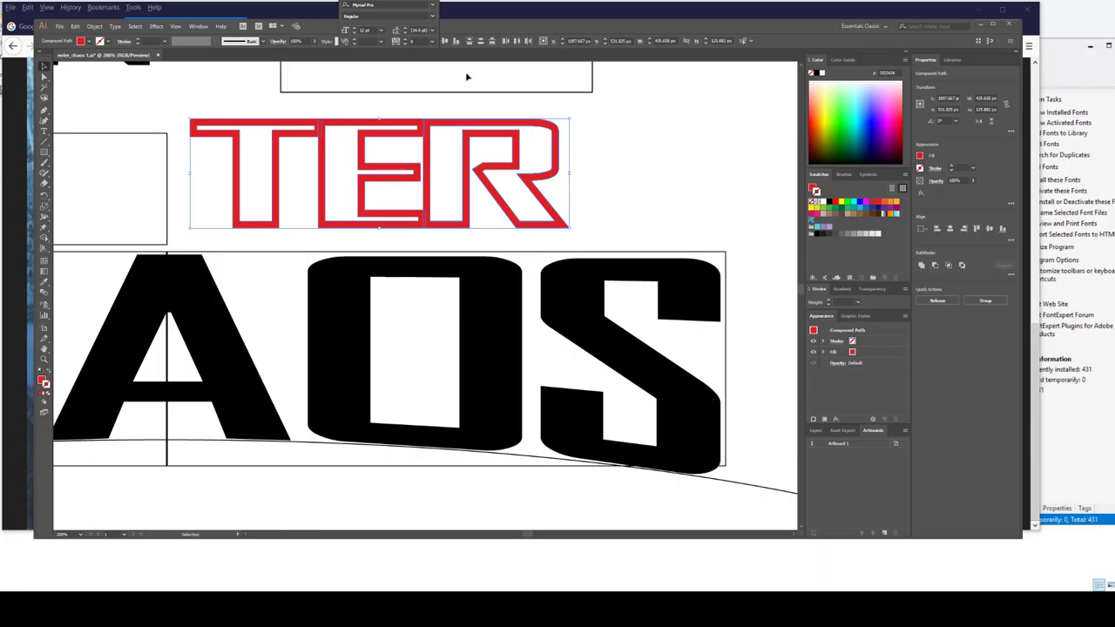
{"action": "left_click", "coordinate": [206, 28]}
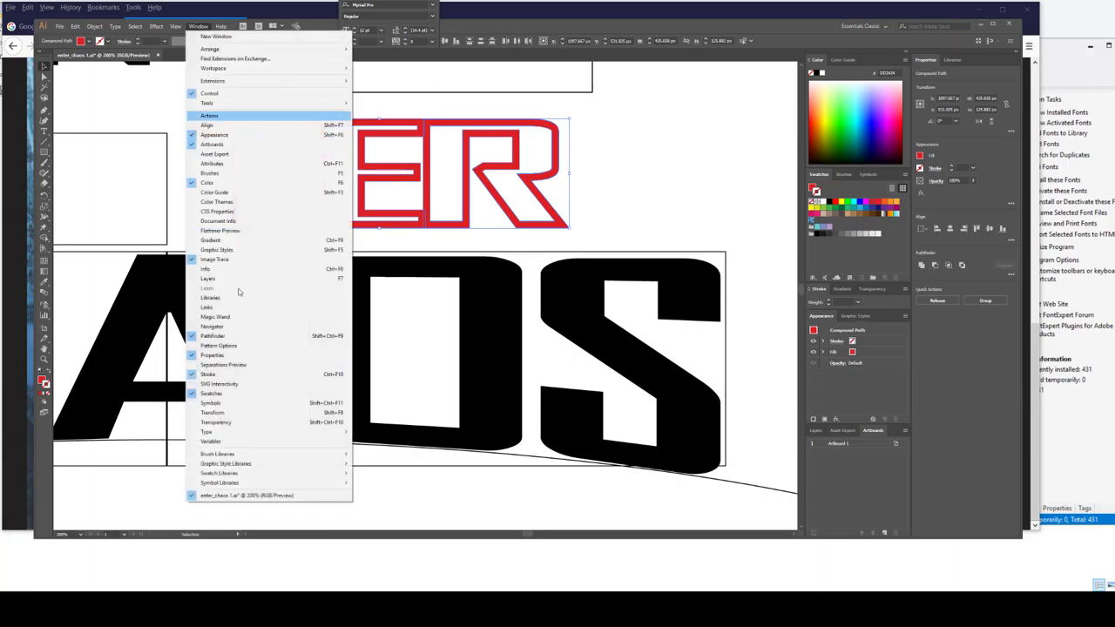
{"action": "left_click", "coordinate": [227, 335]}
{"action": "left_click", "coordinate": [202, 27]}
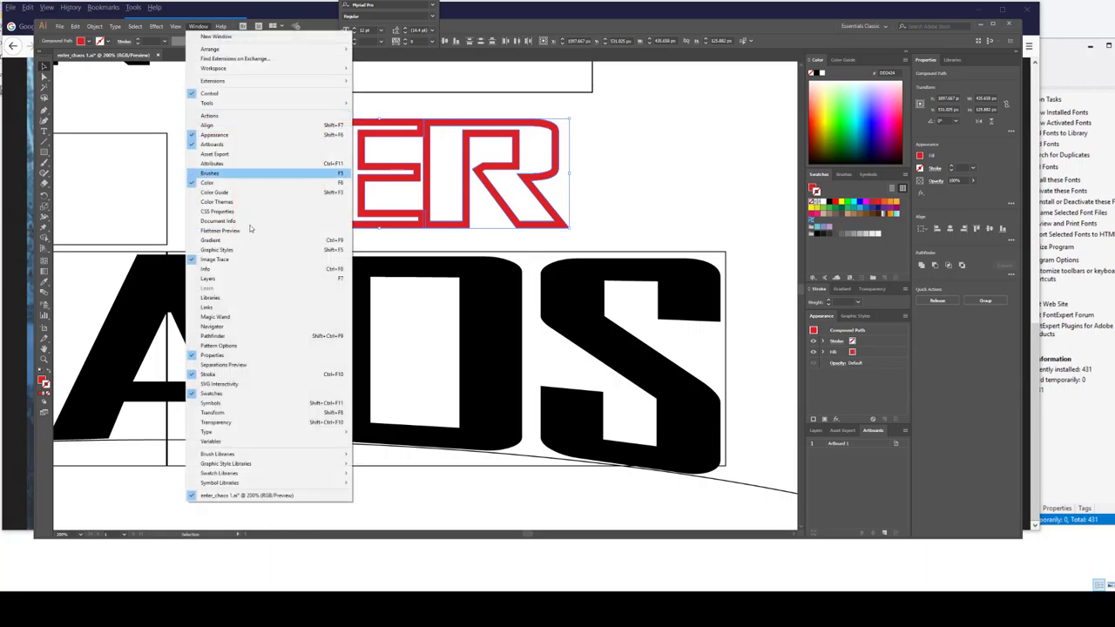
{"action": "left_click", "coordinate": [226, 338]}
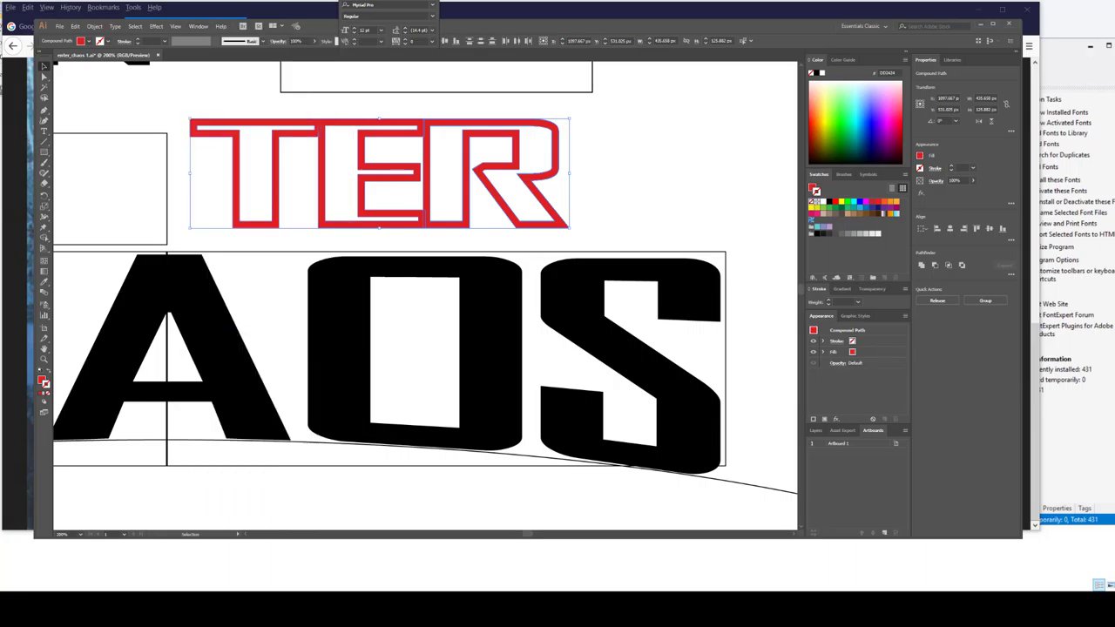
{"action": "left_click_drag", "start_coordinate": [255, 252], "coordinate": [627, 108]}
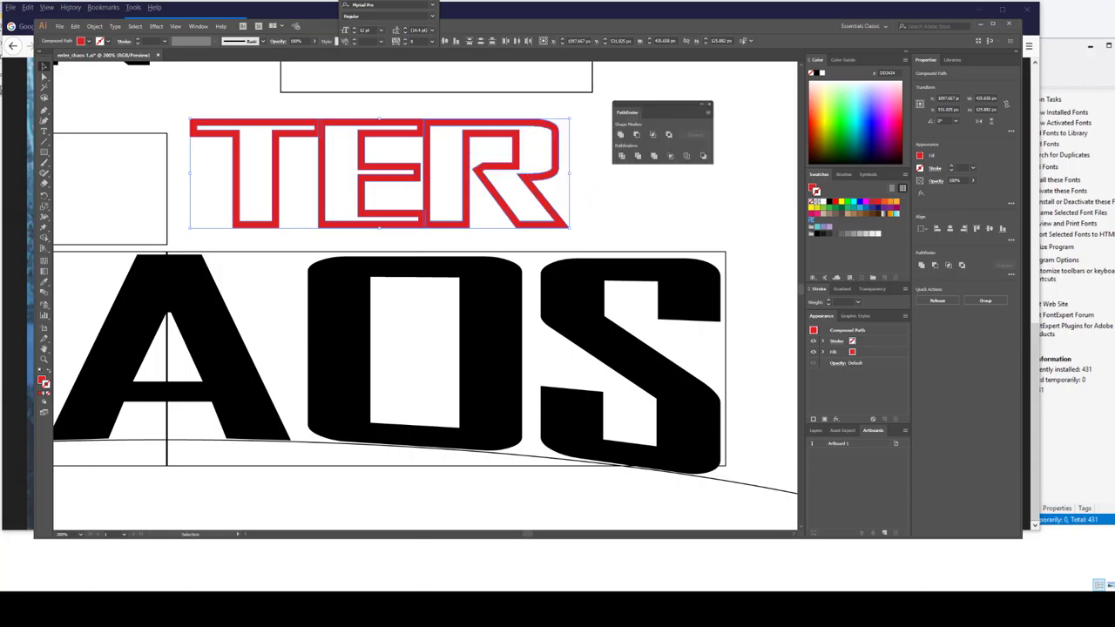
{"action": "left_click_drag", "start_coordinate": [440, 178], "coordinate": [725, 188]}
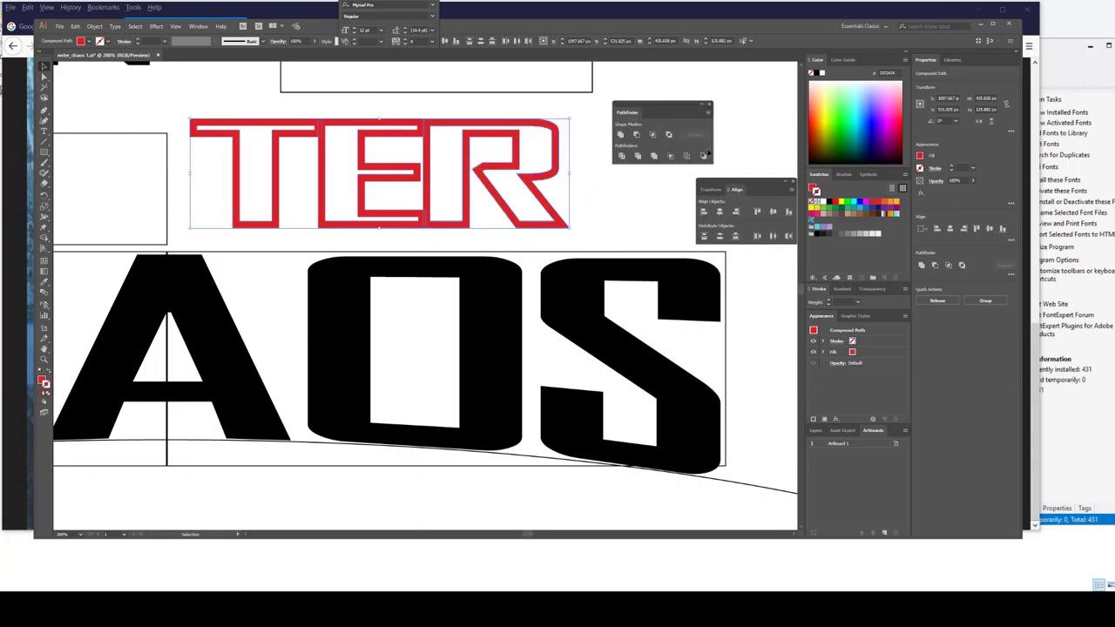
{"action": "left_click", "coordinate": [620, 135]}
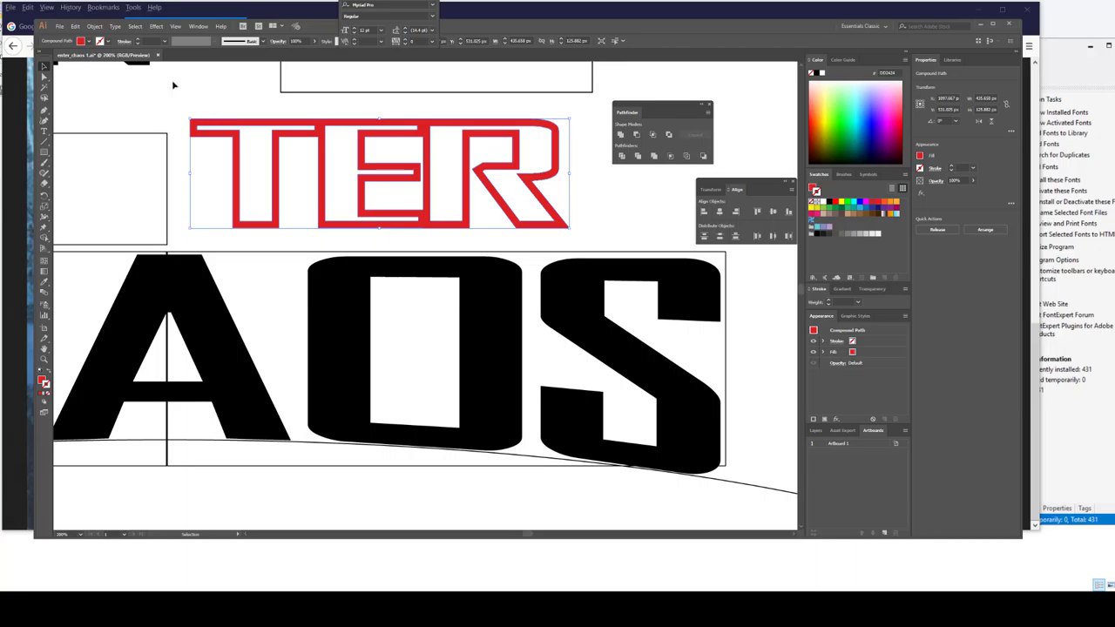
{"action": "left_click", "coordinate": [92, 26]}
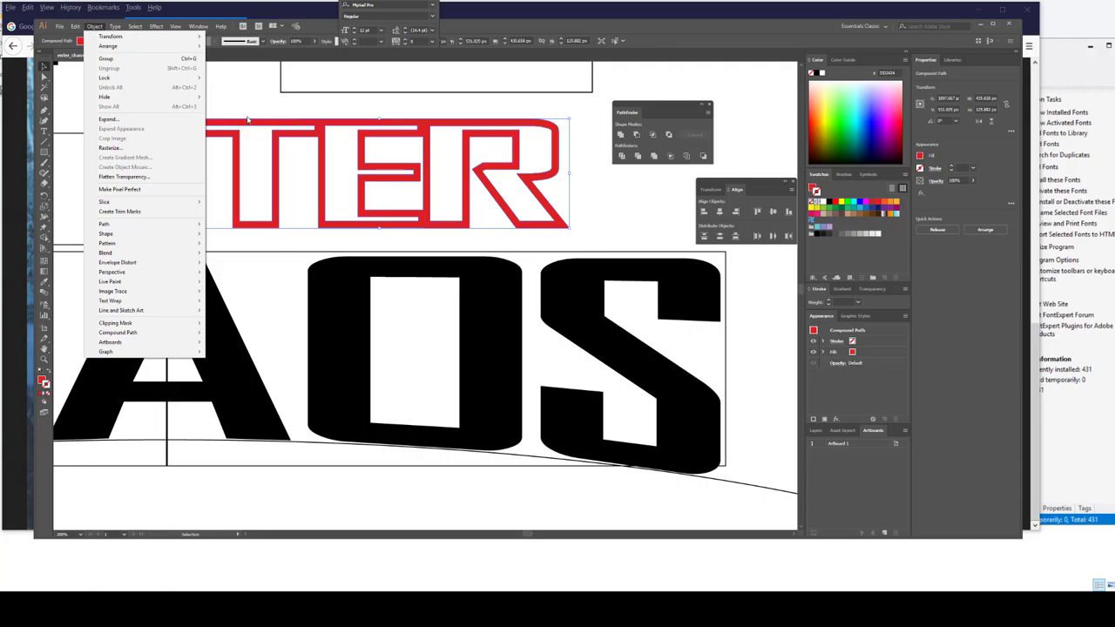
{"action": "mouse_move", "coordinate": [162, 230]}
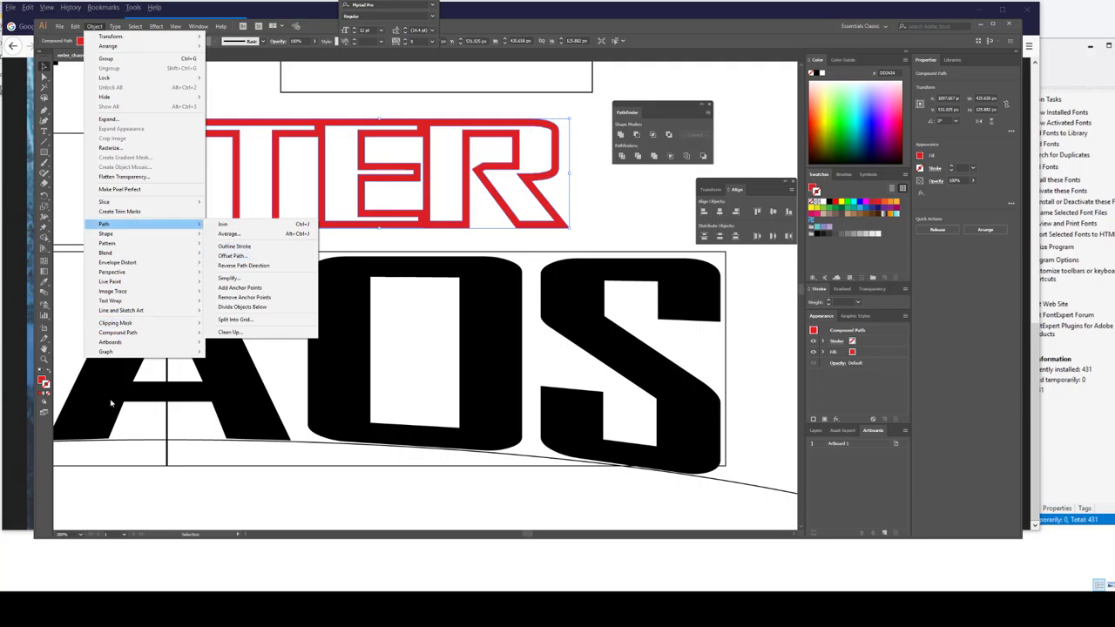
{"action": "left_click", "coordinate": [45, 378]}
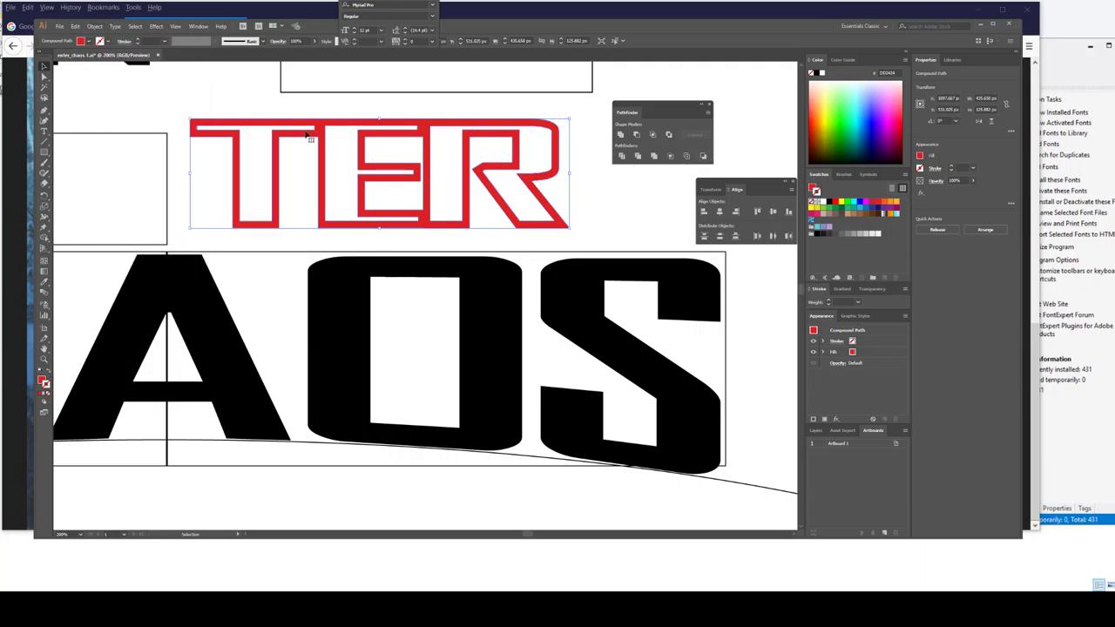
- Test that the united TER moves as one piece by shifting it, then place it back above the CHAOS lettering
{"action": "left_click", "coordinate": [261, 136]}
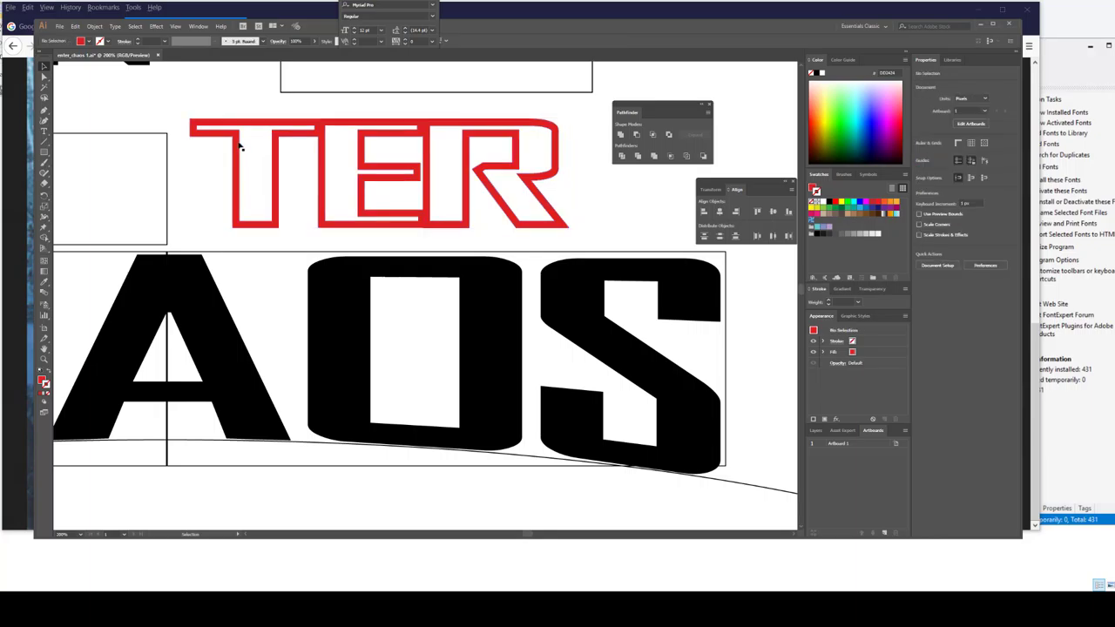
{"action": "left_click_drag", "start_coordinate": [241, 146], "coordinate": [208, 182]}
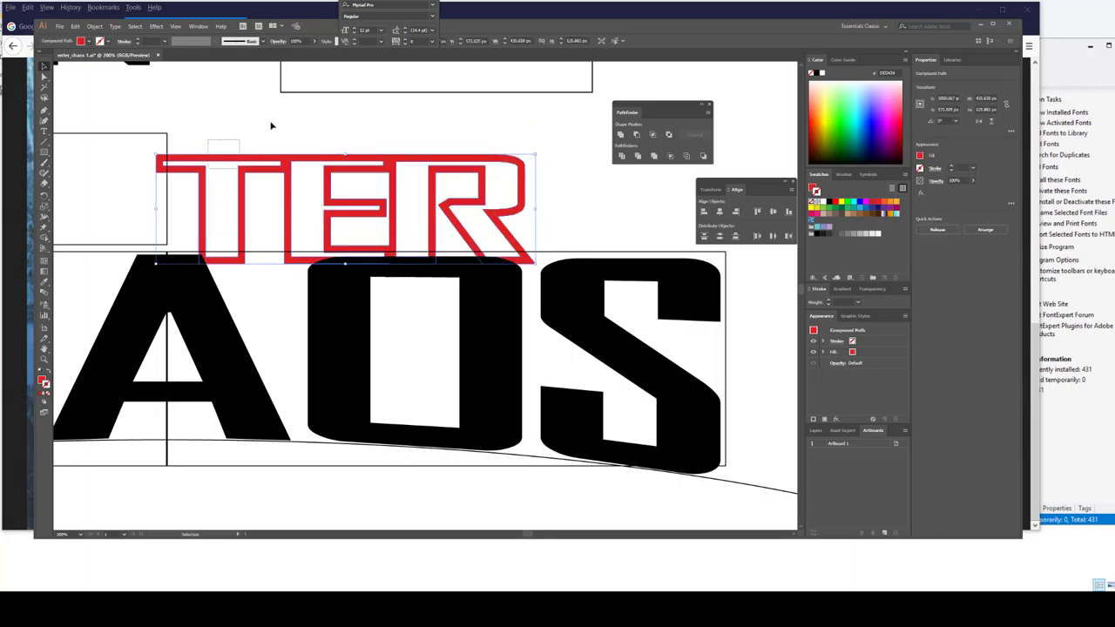
{"action": "left_click_drag", "start_coordinate": [458, 159], "coordinate": [499, 126]}
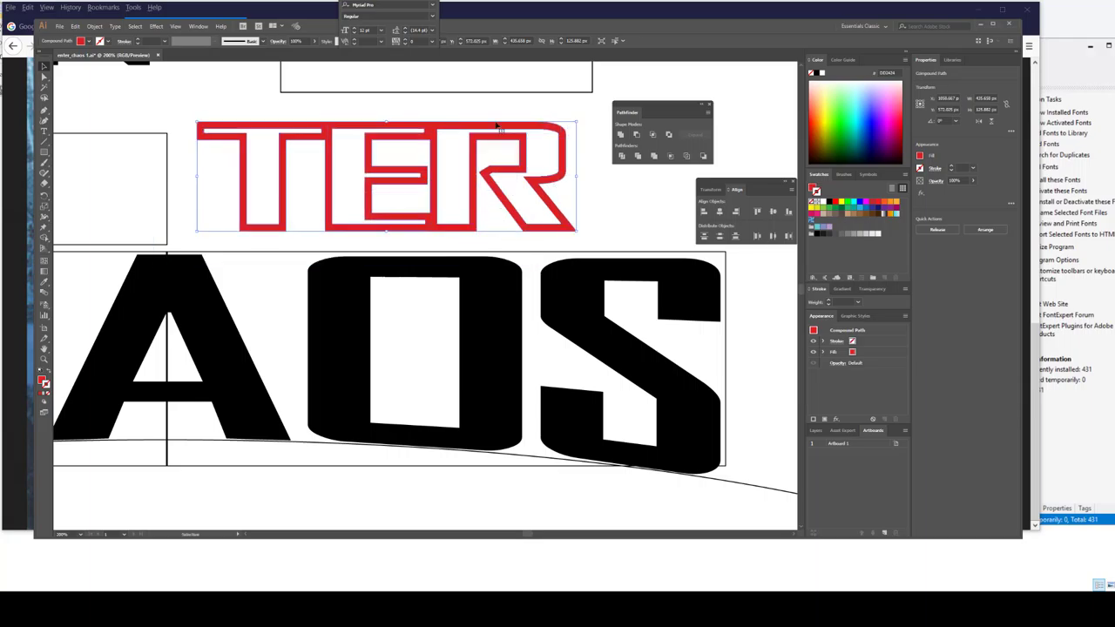
- Delete the inner contour of the T with the Direct Selection tool to make the letter solid red
{"action": "key", "text": "a"}
{"action": "key", "text": "ctrl+shift+a"}
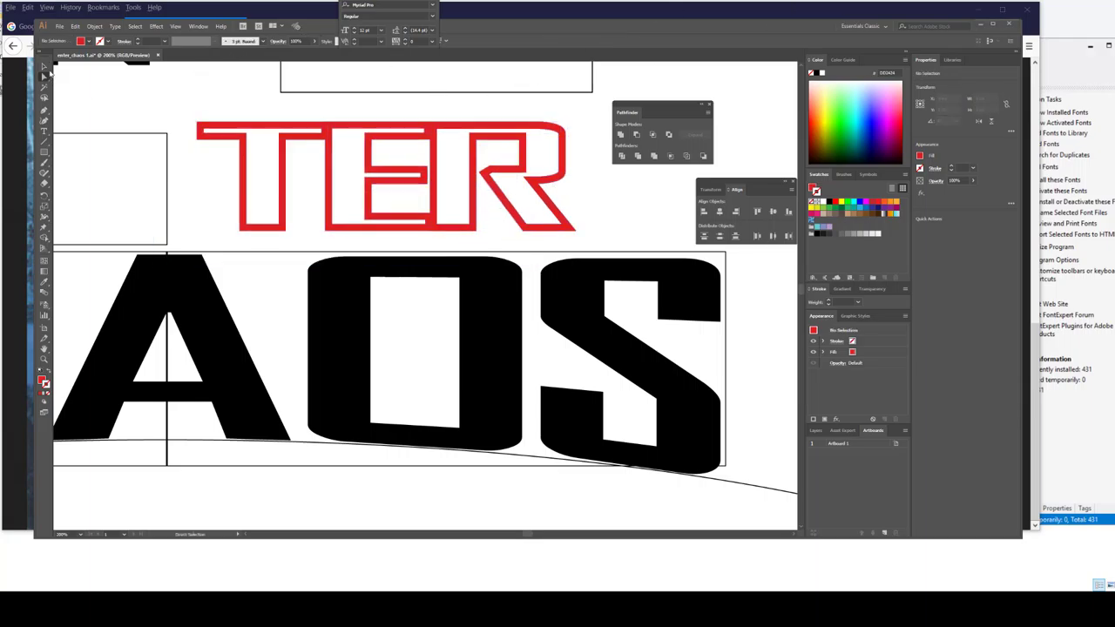
{"action": "left_click", "coordinate": [44, 68]}
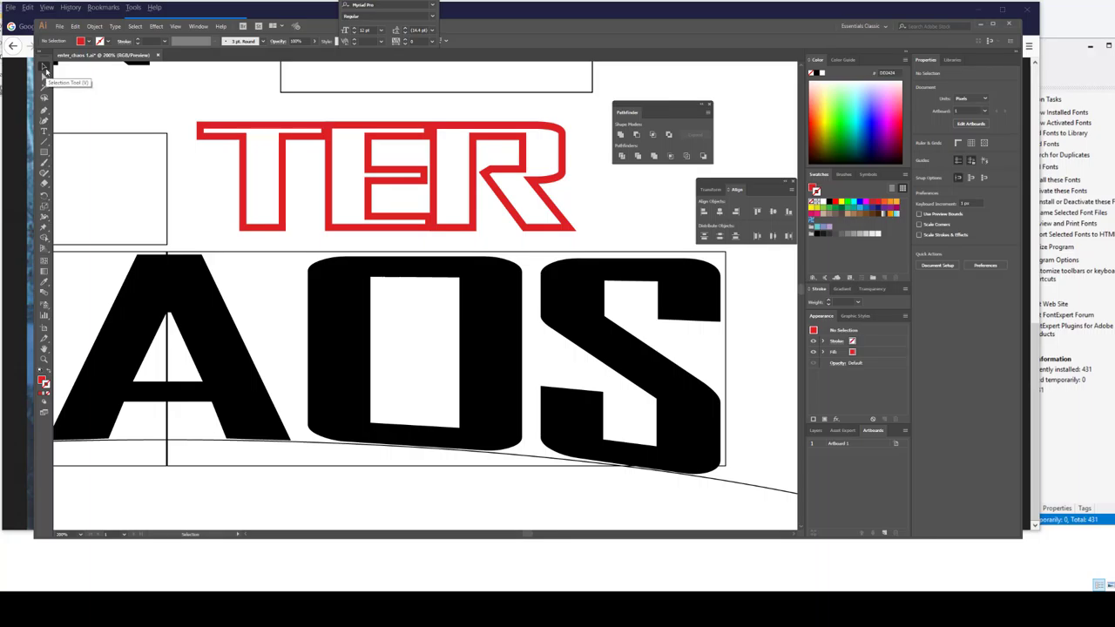
{"action": "left_click", "coordinate": [44, 77]}
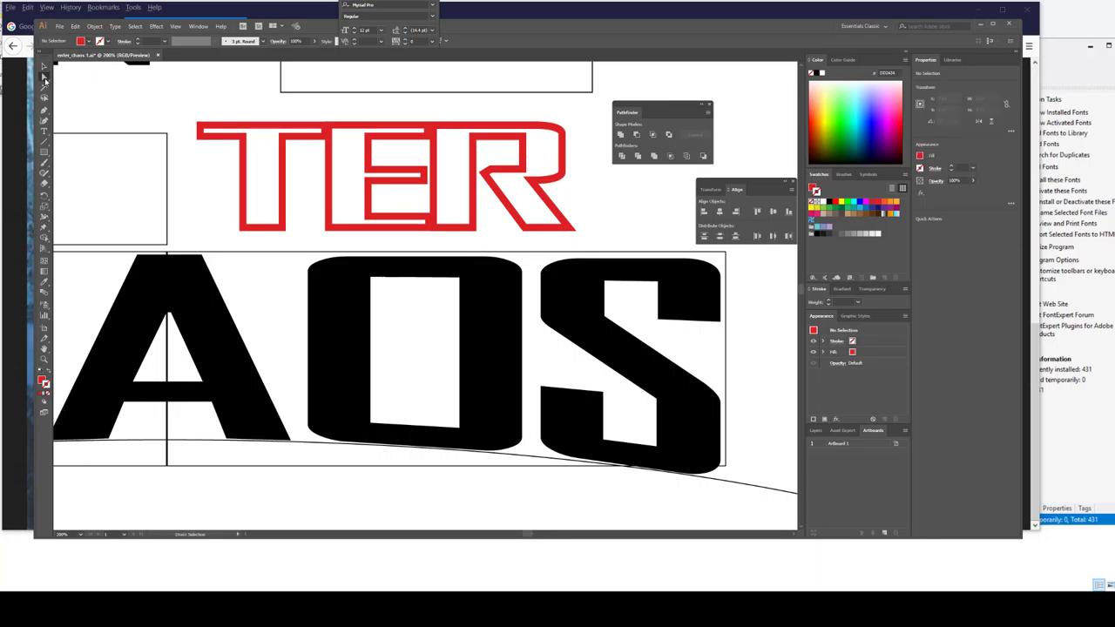
{"action": "left_click", "coordinate": [247, 135]}
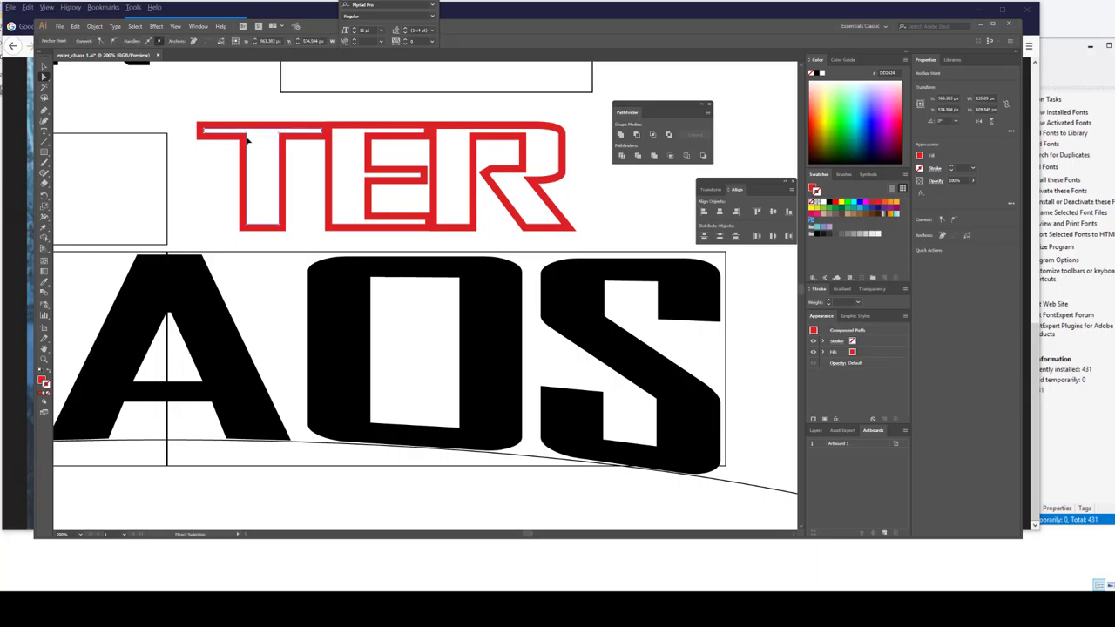
{"action": "left_click", "coordinate": [248, 137]}
{"action": "key", "text": "Delete"}
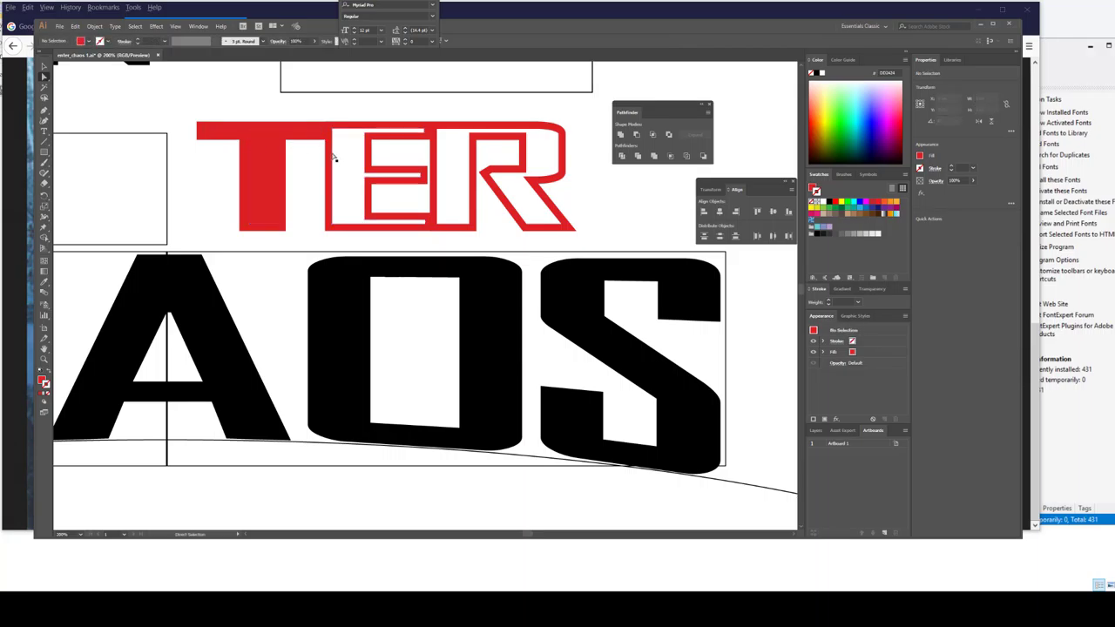
- Delete the inner contours of the E and R to fill both letters solid red, keeping their counters open
{"action": "left_click", "coordinate": [334, 157]}
{"action": "key", "text": "Delete"}
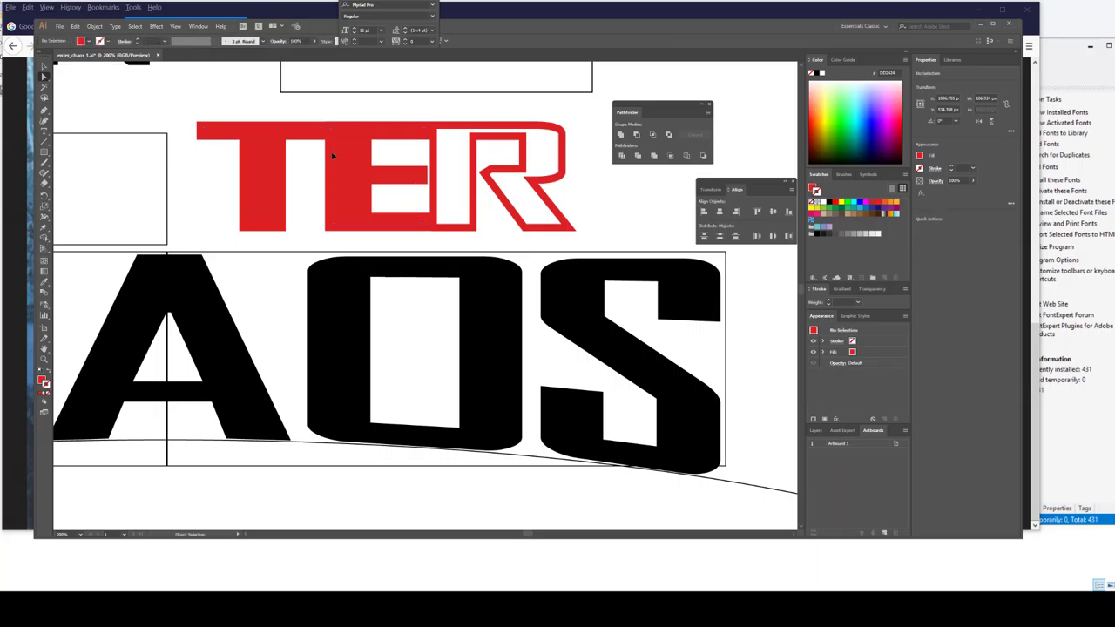
{"action": "left_click", "coordinate": [437, 158]}
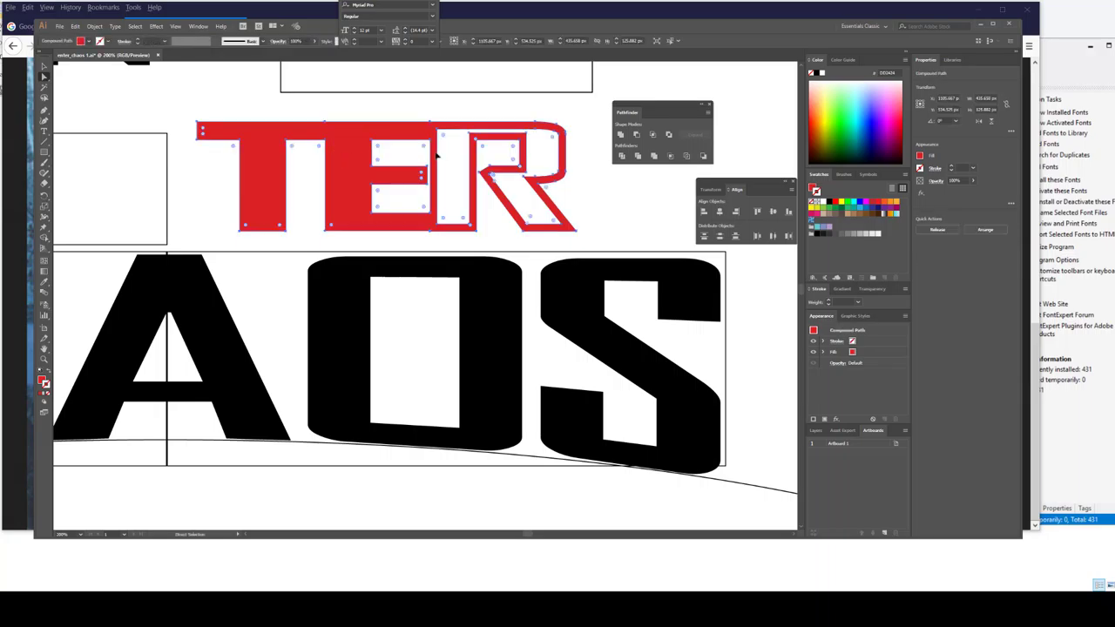
{"action": "left_click", "coordinate": [466, 225]}
{"action": "left_click", "coordinate": [465, 225]}
{"action": "key", "text": "Delete"}
{"action": "key", "text": "Delete"}
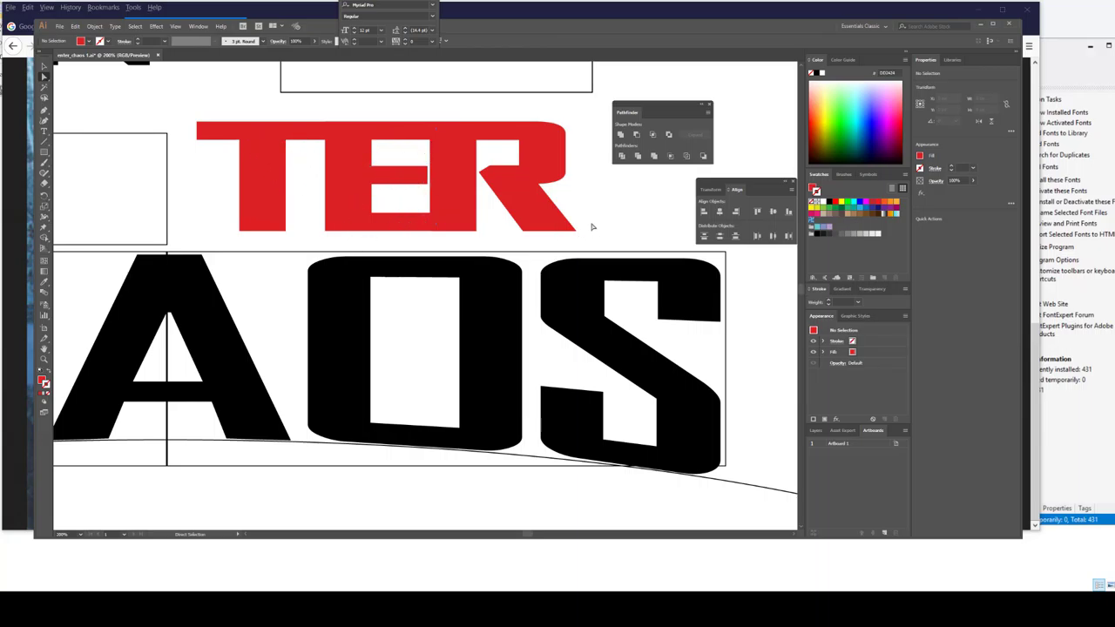
{"action": "scroll", "coordinate": [522, 228], "scroll_direction": "down", "scroll_amount": 1}
{"action": "scroll", "coordinate": [521, 225], "scroll_direction": "up", "scroll_amount": 2}
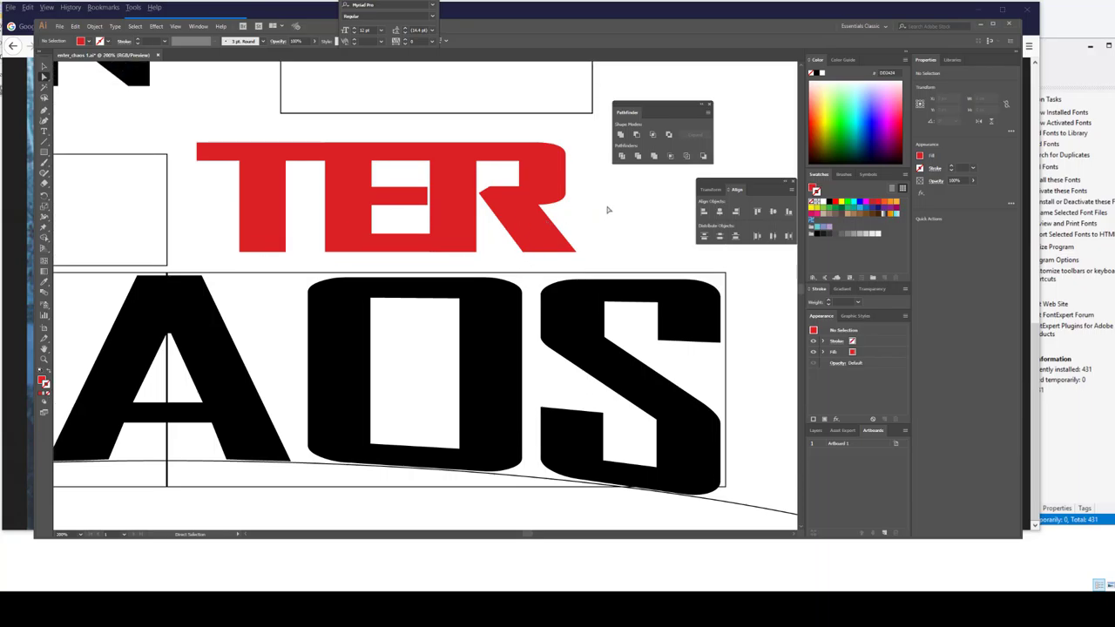
- Copy the united red TER shape and paste it into a new 1920 × 1080 px document
{"action": "left_click", "coordinate": [43, 66]}
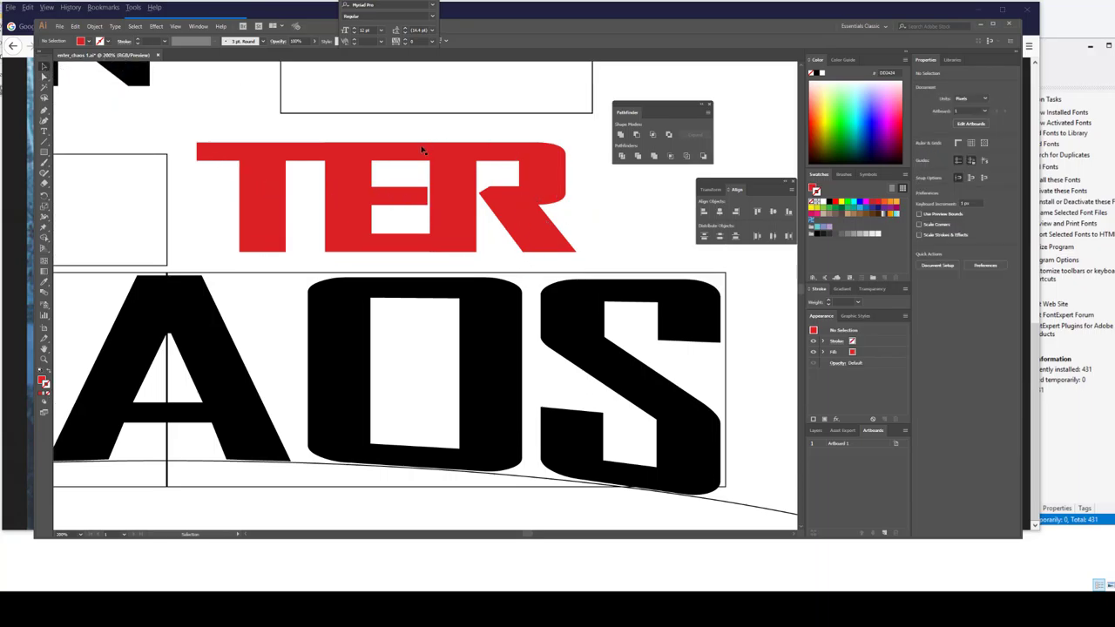
{"action": "scroll", "coordinate": [422, 146], "scroll_direction": "up", "scroll_amount": 3}
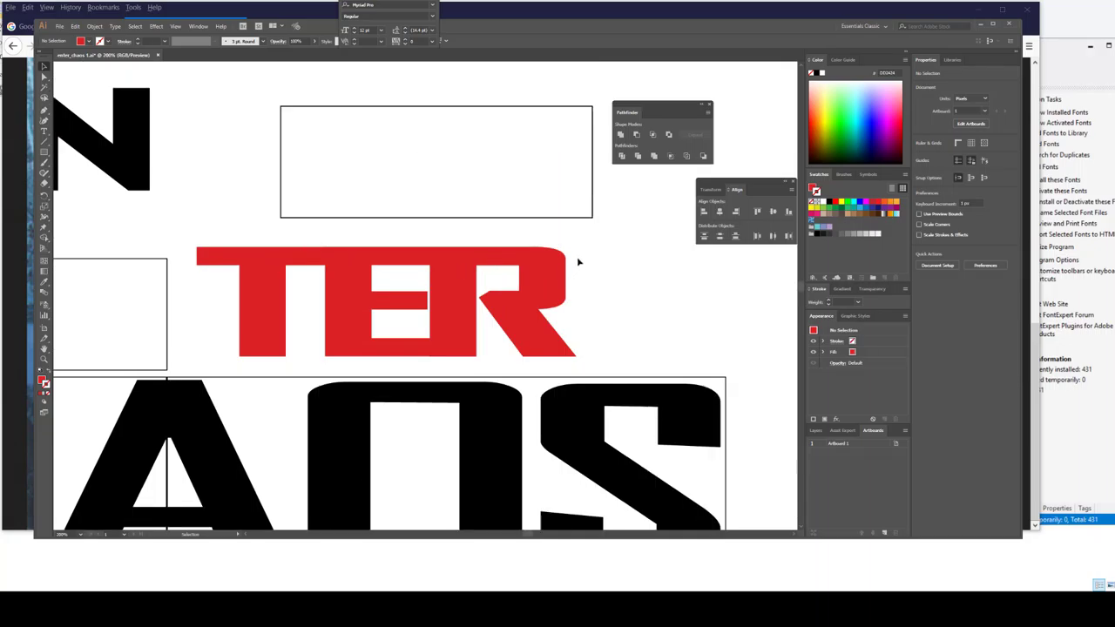
{"action": "left_click", "coordinate": [267, 267]}
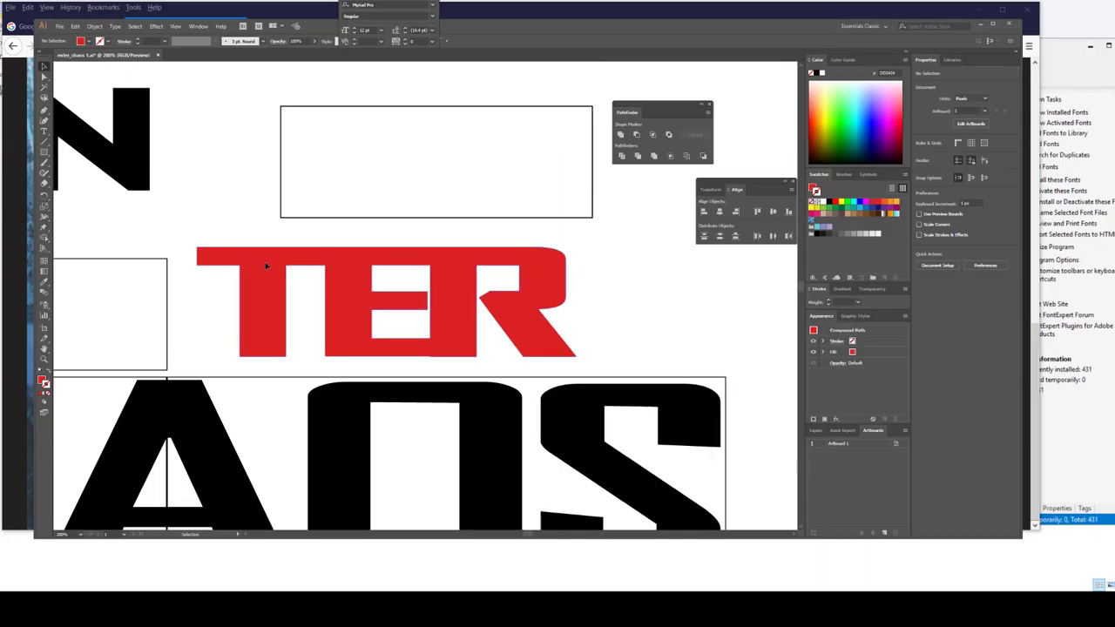
{"action": "left_click", "coordinate": [59, 27]}
{"action": "left_click", "coordinate": [61, 36]}
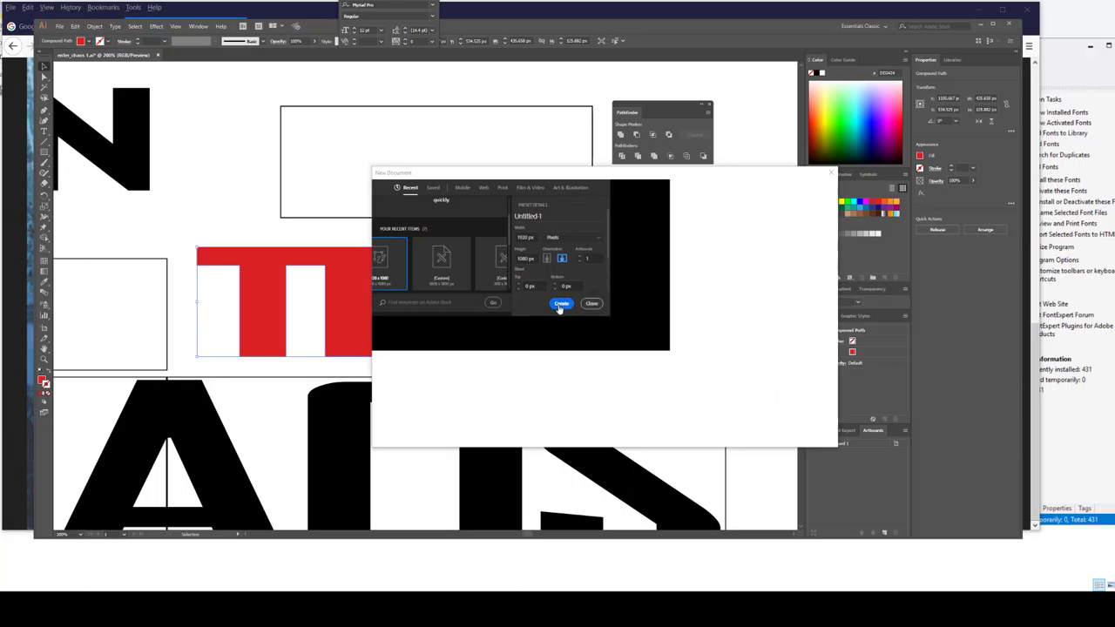
{"action": "left_click", "coordinate": [561, 304]}
{"action": "key", "text": "ctrl+v"}
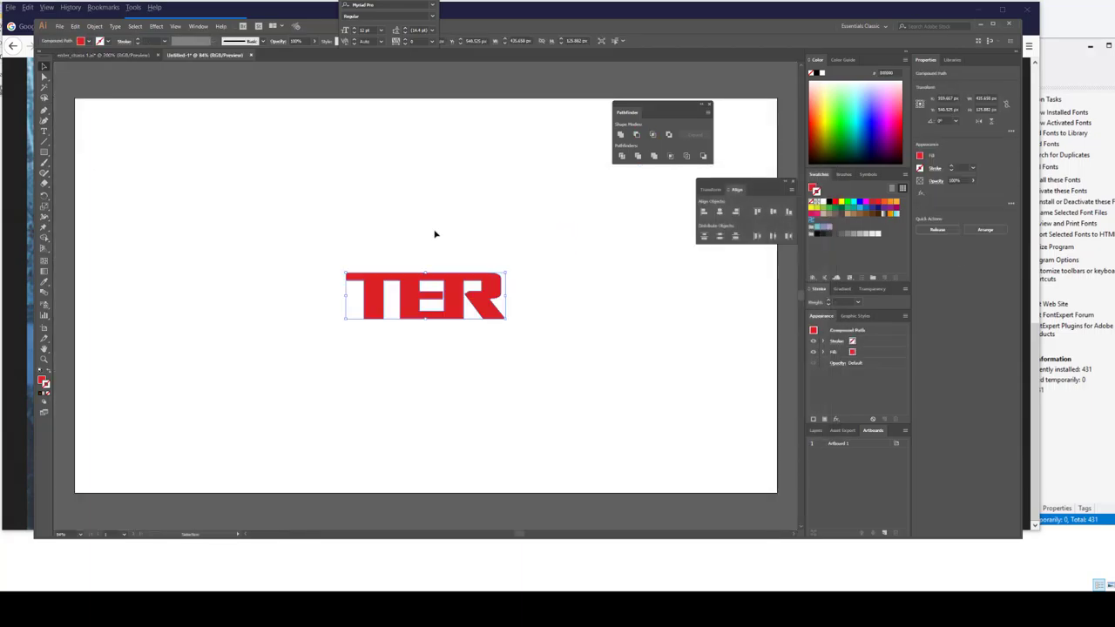
{"action": "key", "text": "ctrl+equal"}
{"action": "key", "text": "ctrl+equal"}
{"action": "key", "text": "ctrl+equal"}
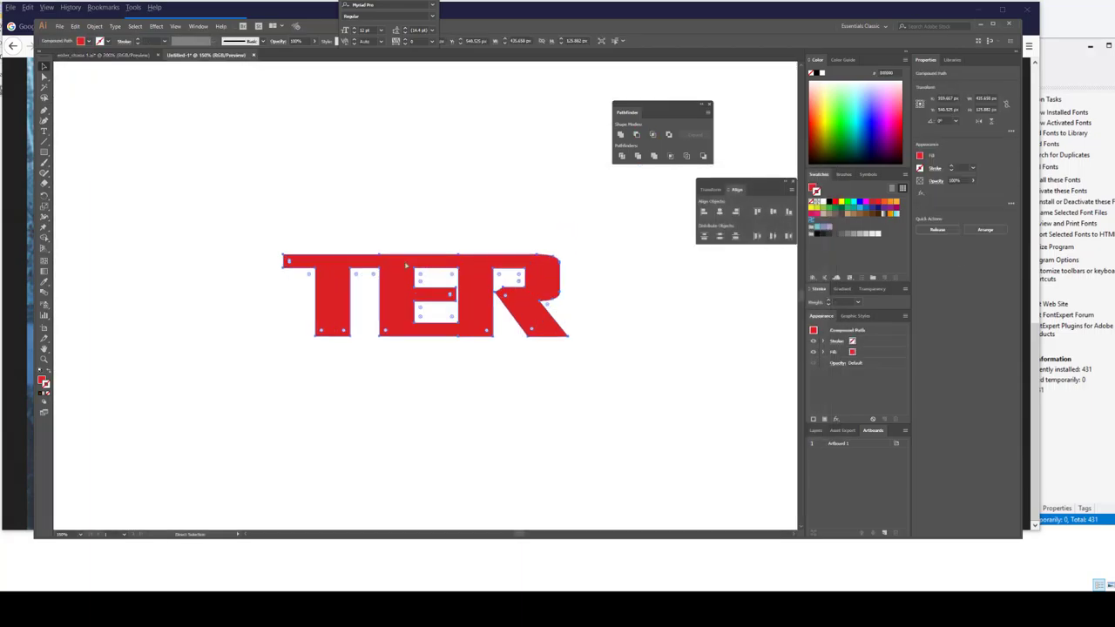
- Revert the enter_chaos 1.ai document to its last saved version and fit its artboard in view
{"action": "left_click", "coordinate": [102, 55]}
{"action": "left_click", "coordinate": [58, 26]}
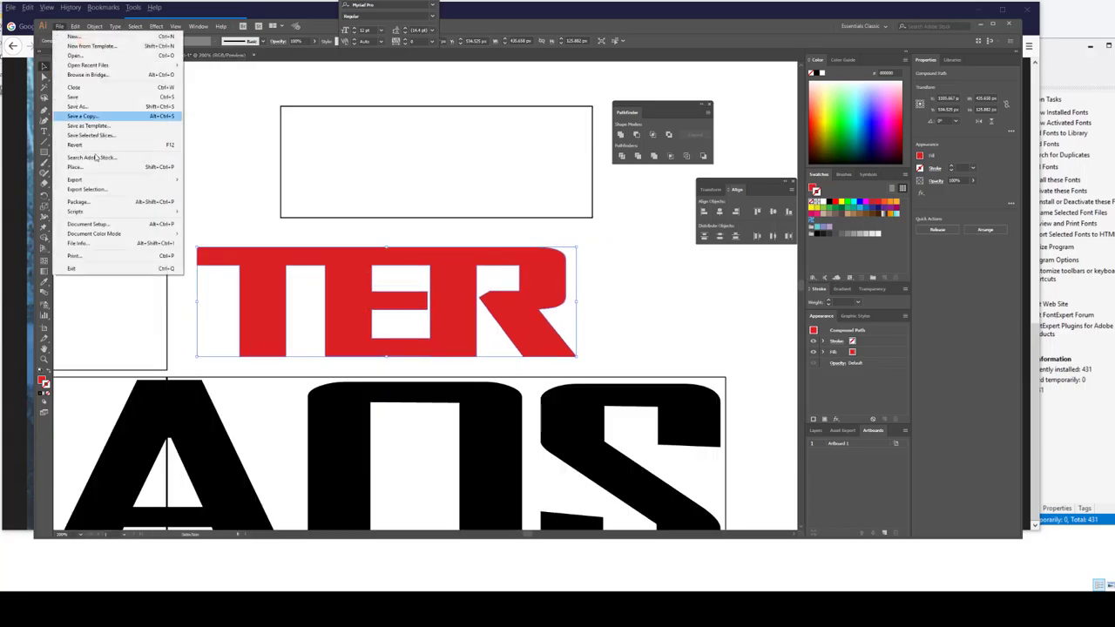
{"action": "left_click", "coordinate": [96, 145]}
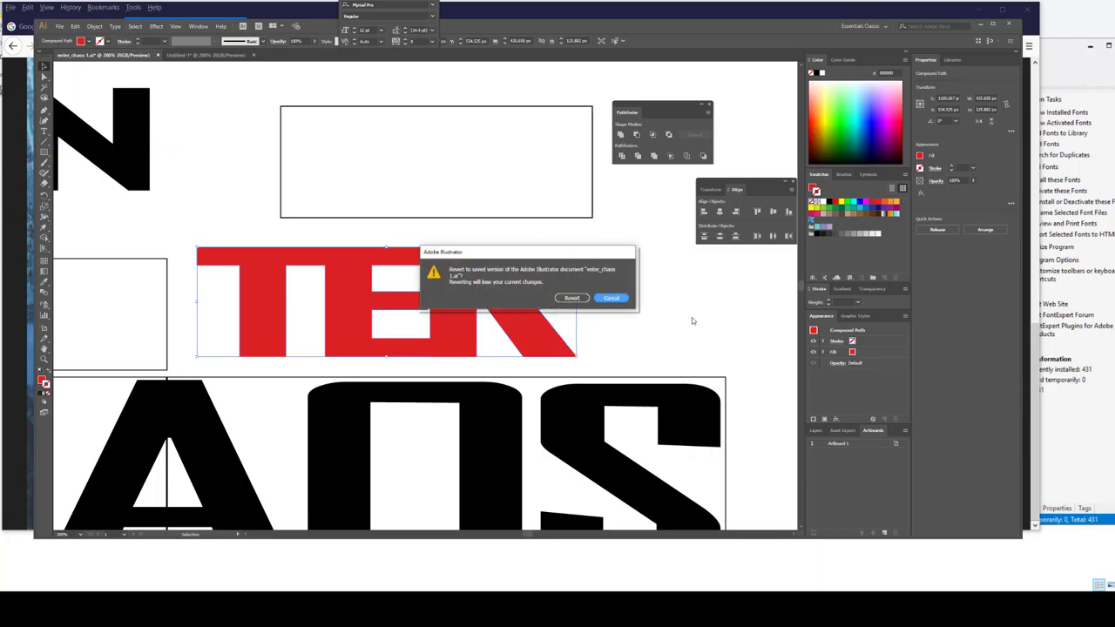
{"action": "left_click", "coordinate": [572, 298]}
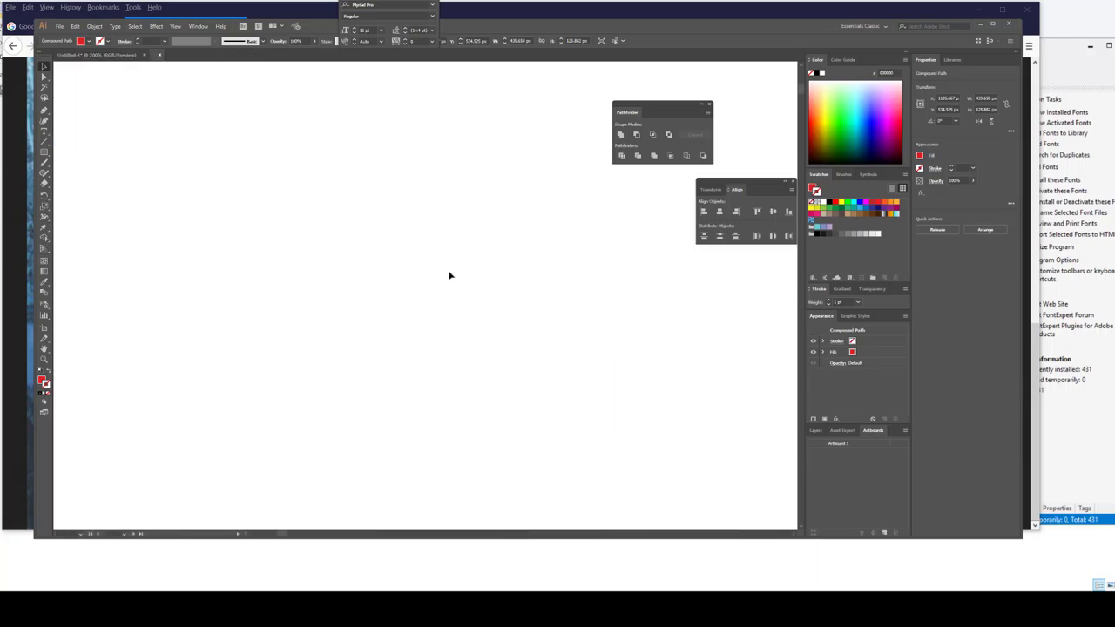
{"action": "key", "text": "ctrl+0"}
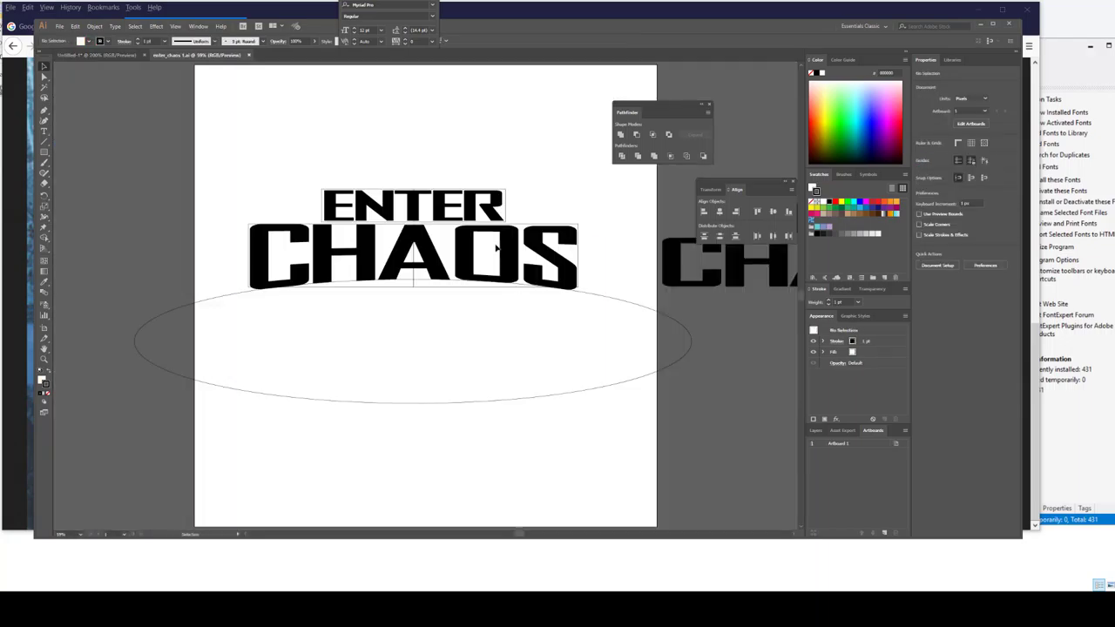
- Convert the black ENTER text above CHAOS to outlines and ungroup it into separate letters
{"action": "left_click", "coordinate": [473, 218]}
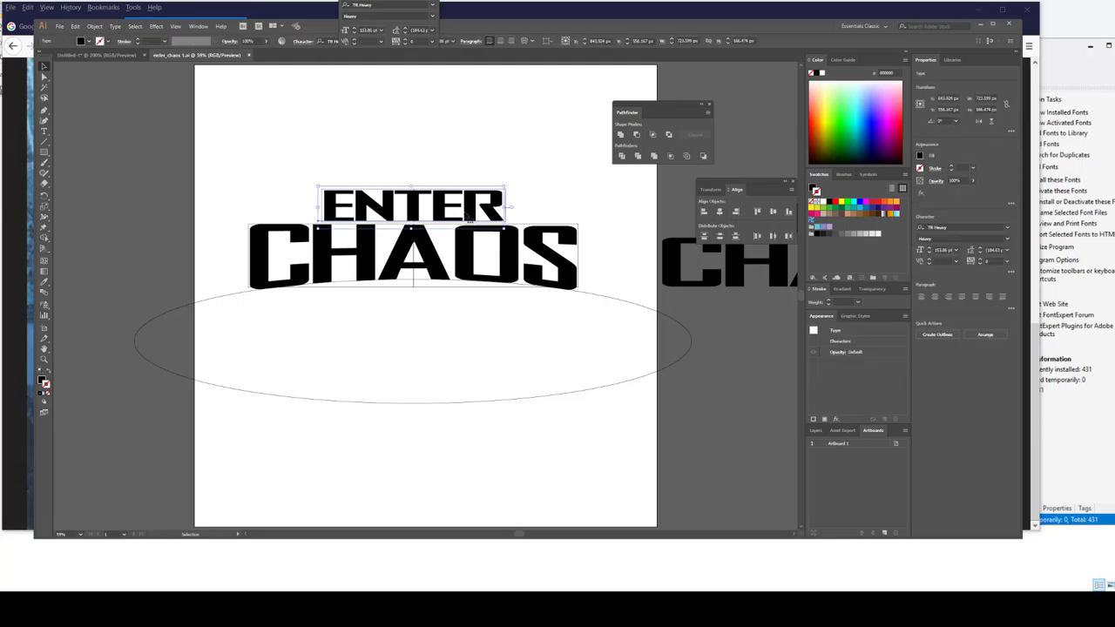
{"action": "left_click", "coordinate": [94, 26]}
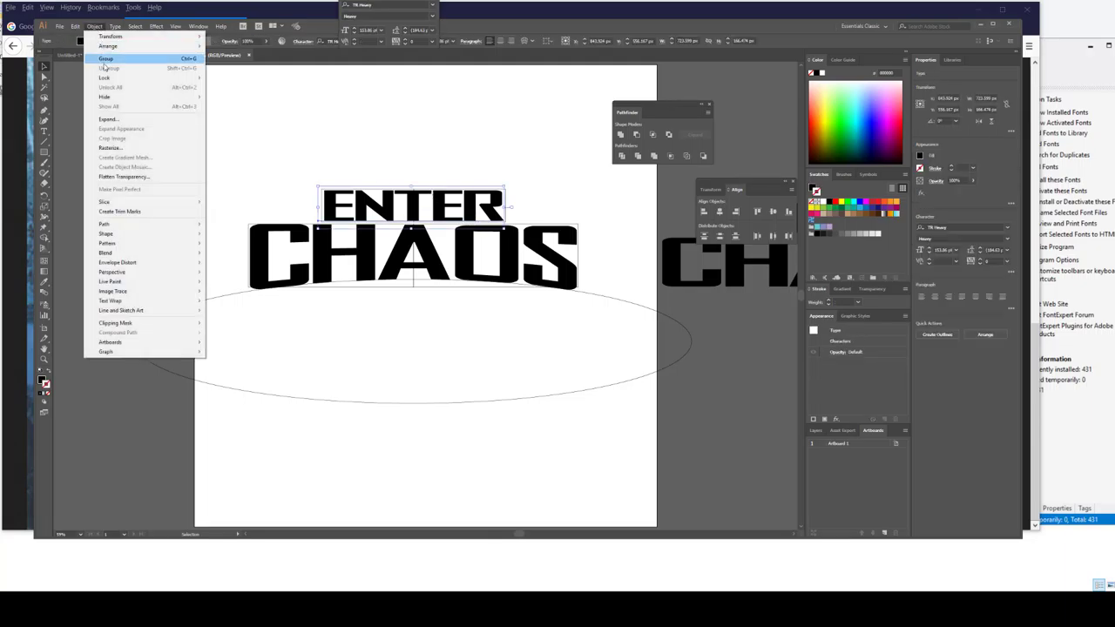
{"action": "mouse_move", "coordinate": [114, 26]}
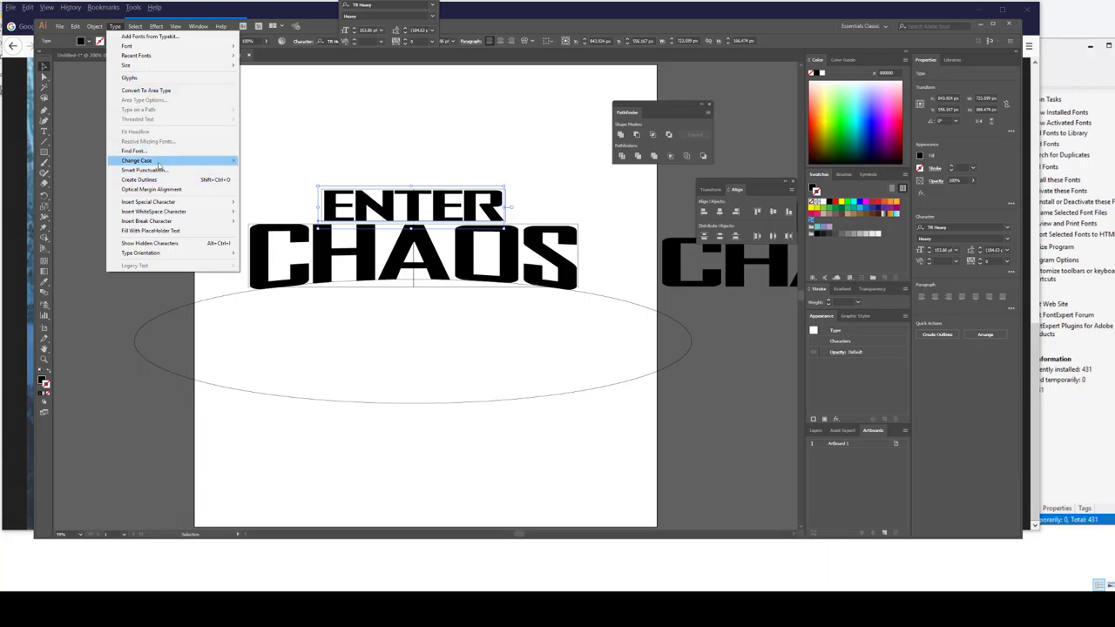
{"action": "left_click", "coordinate": [209, 180]}
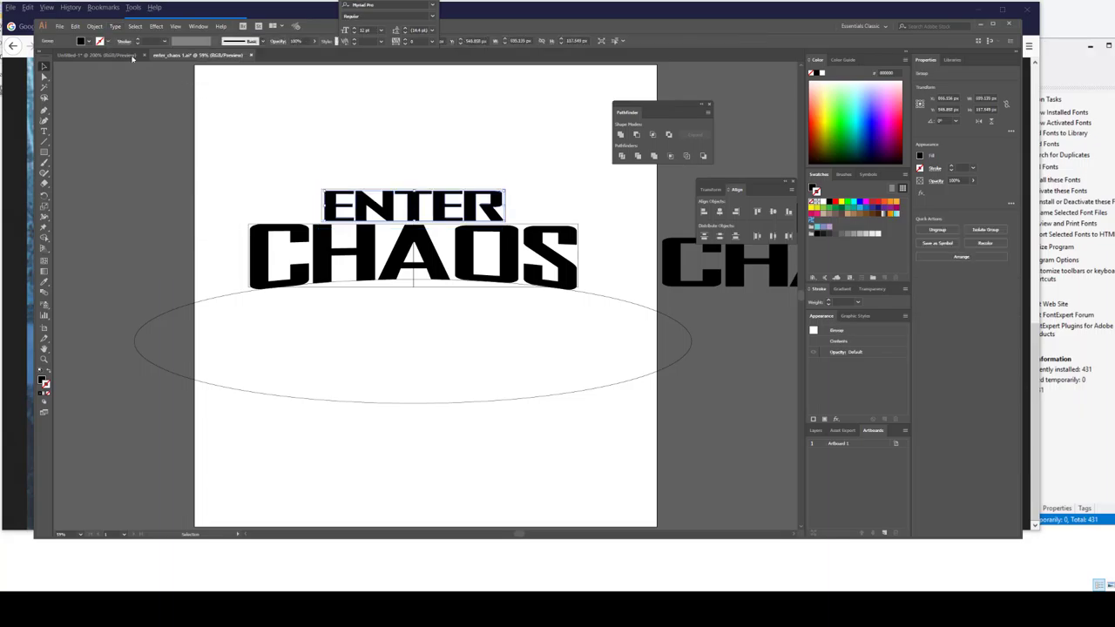
{"action": "left_click", "coordinate": [94, 26]}
{"action": "left_click", "coordinate": [111, 71]}
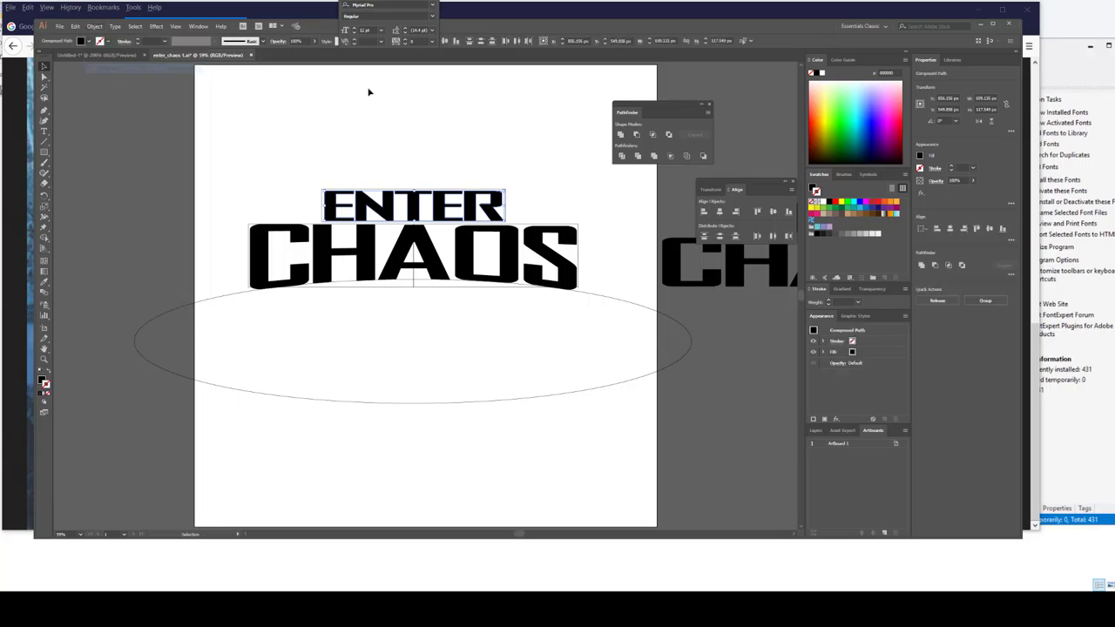
- Copy the black T, E and R outlines onto the red TER in Untitled-1, nudging them left to centre them inside it
{"action": "left_click", "coordinate": [484, 208]}
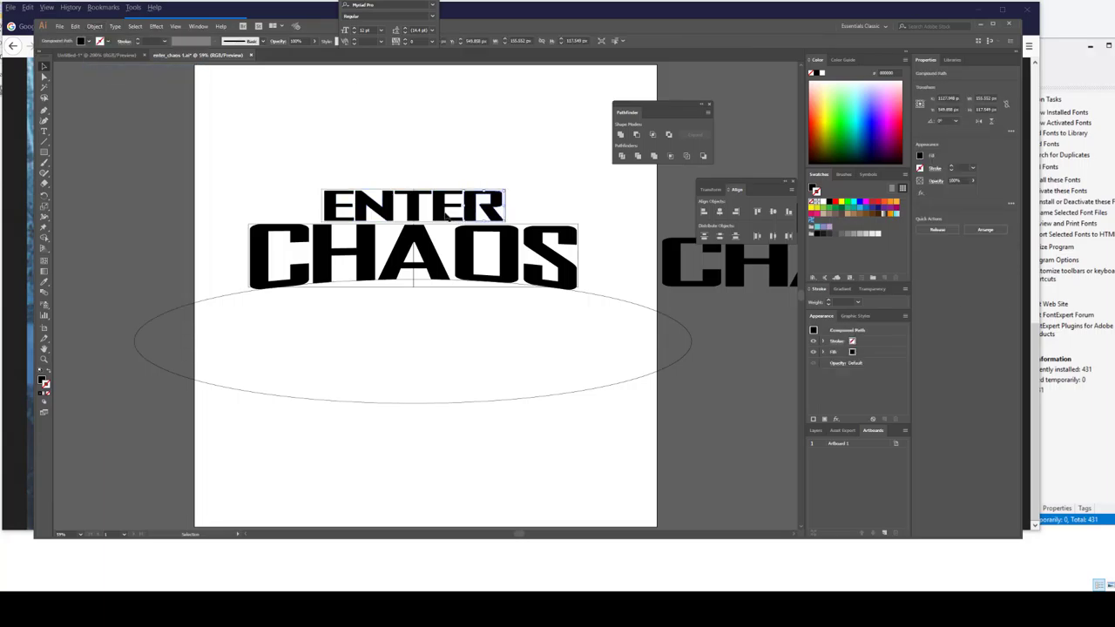
{"action": "left_click", "coordinate": [444, 214], "text": "shift"}
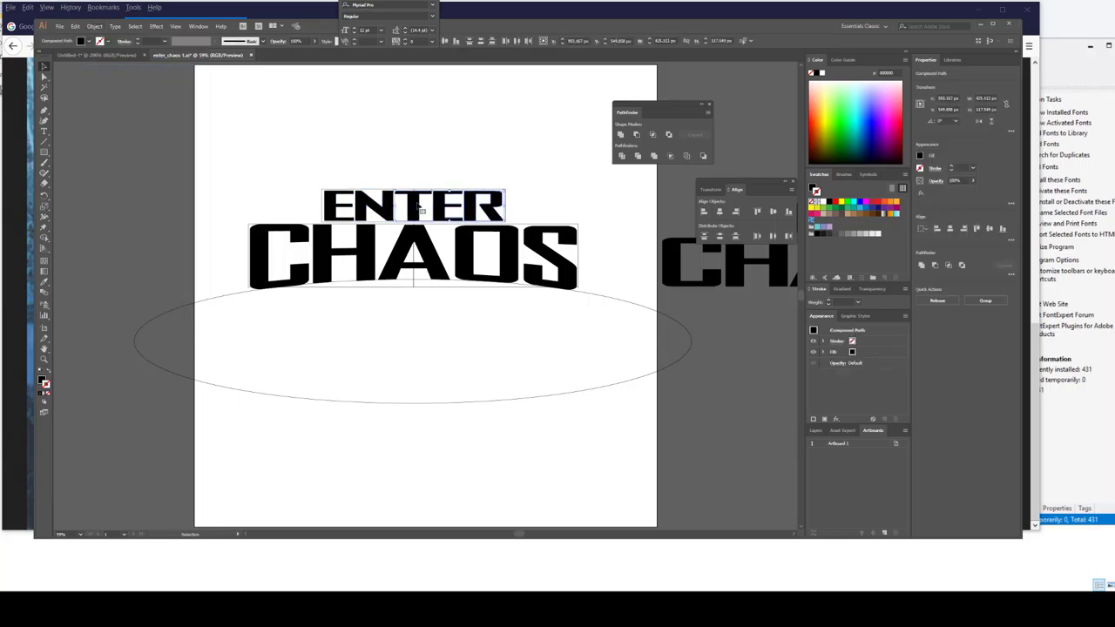
{"action": "left_click", "coordinate": [96, 55]}
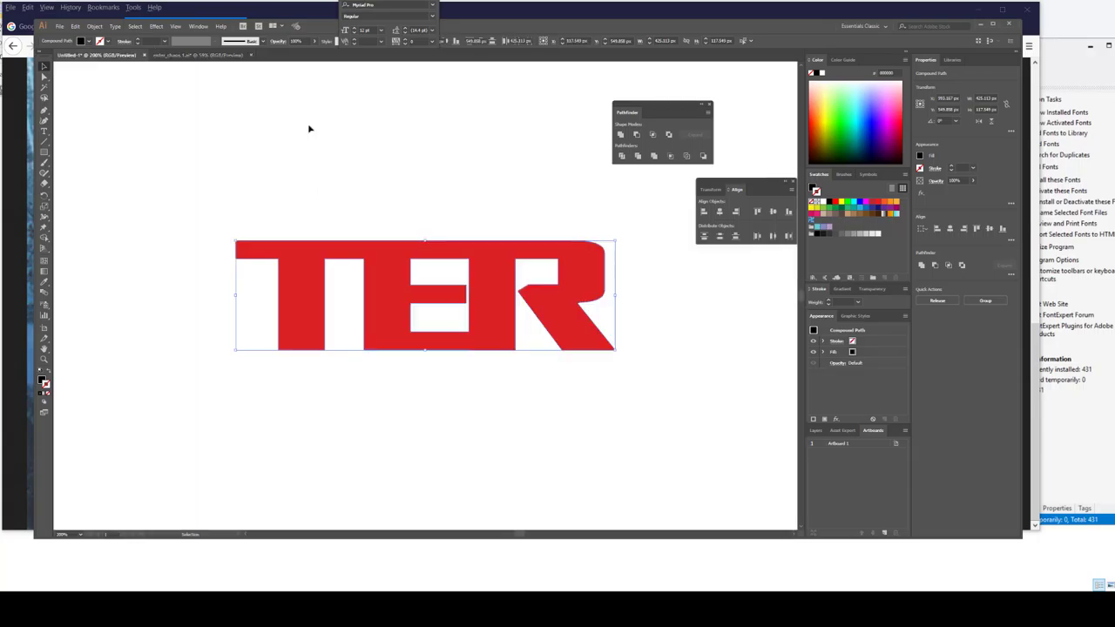
{"action": "key", "text": "ctrl+v"}
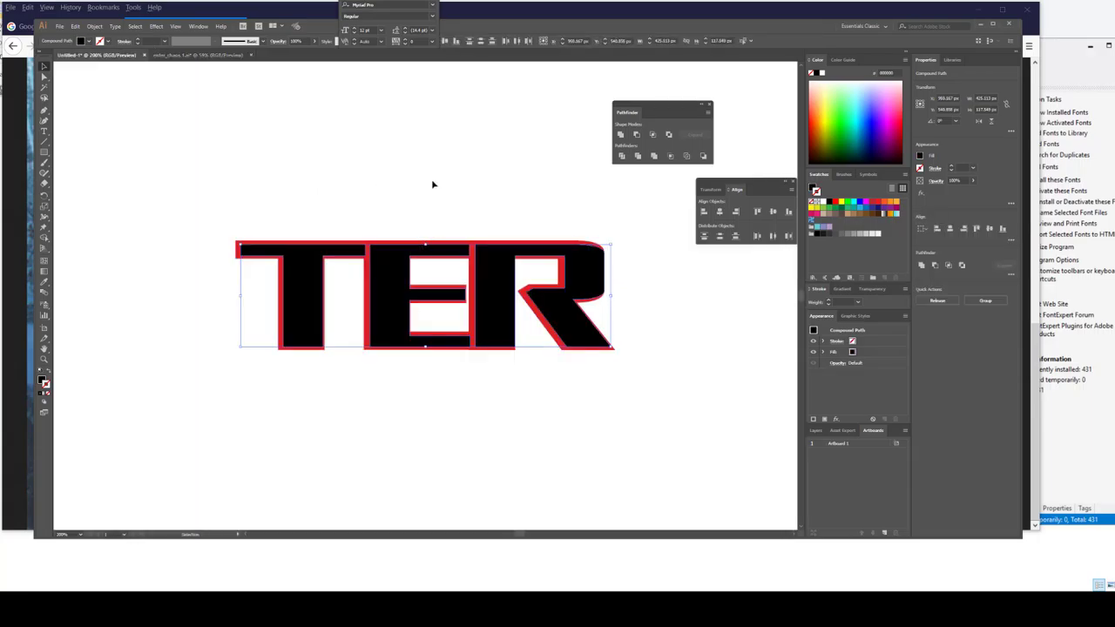
{"action": "key", "text": "Left"}
{"action": "key", "text": "Left"}
{"action": "key", "text": "Left"}
{"action": "key", "text": "Left"}
{"action": "key", "text": "Right"}
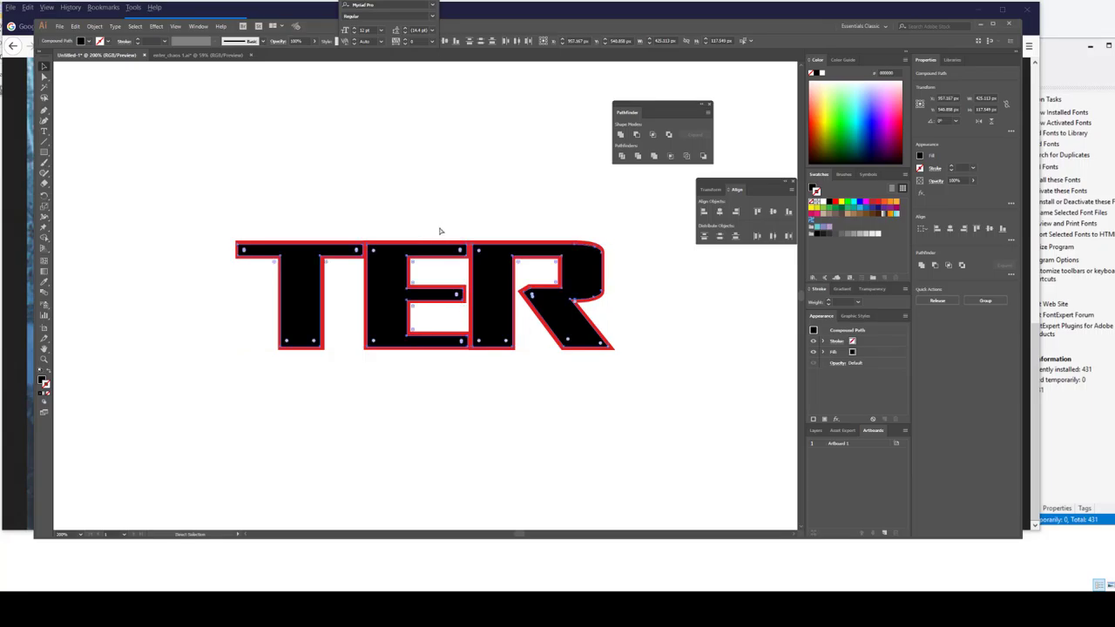
- Examine the red border around the black TER up close, test shifting the black letters off it, and undo the move
{"action": "scroll", "coordinate": [439, 229], "scroll_direction": "up", "scroll_amount": 4, "text": "ctrl"}
{"action": "scroll", "coordinate": [440, 228], "scroll_direction": "down", "scroll_amount": 3, "text": "ctrl"}
{"action": "scroll", "coordinate": [439, 228], "scroll_direction": "up", "scroll_amount": 2, "text": "alt"}
{"action": "scroll", "coordinate": [438, 228], "scroll_direction": "up", "scroll_amount": 2, "text": "alt"}
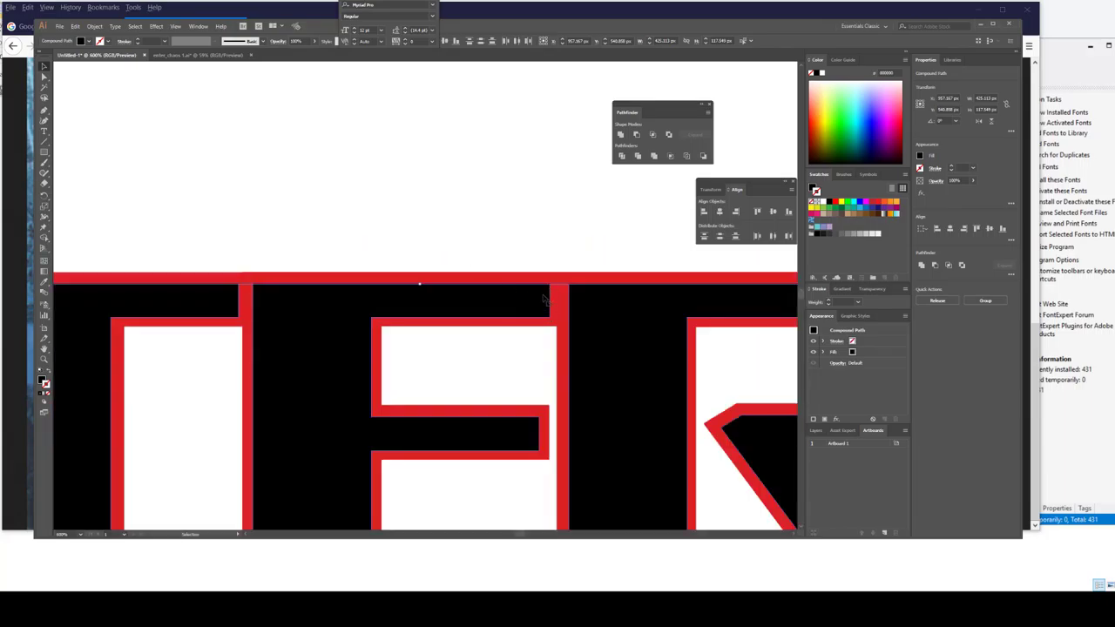
{"action": "key", "text": "ctrl+0"}
{"action": "scroll", "coordinate": [538, 285], "scroll_direction": "up", "scroll_amount": 2, "text": "alt"}
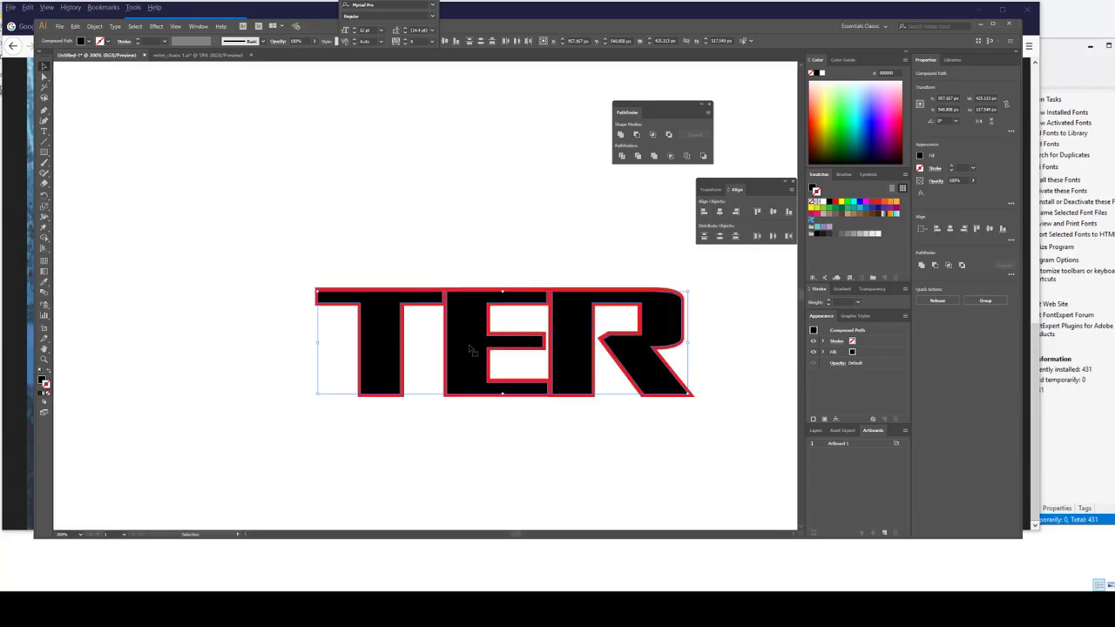
{"action": "left_click_drag", "start_coordinate": [475, 346], "coordinate": [477, 329]}
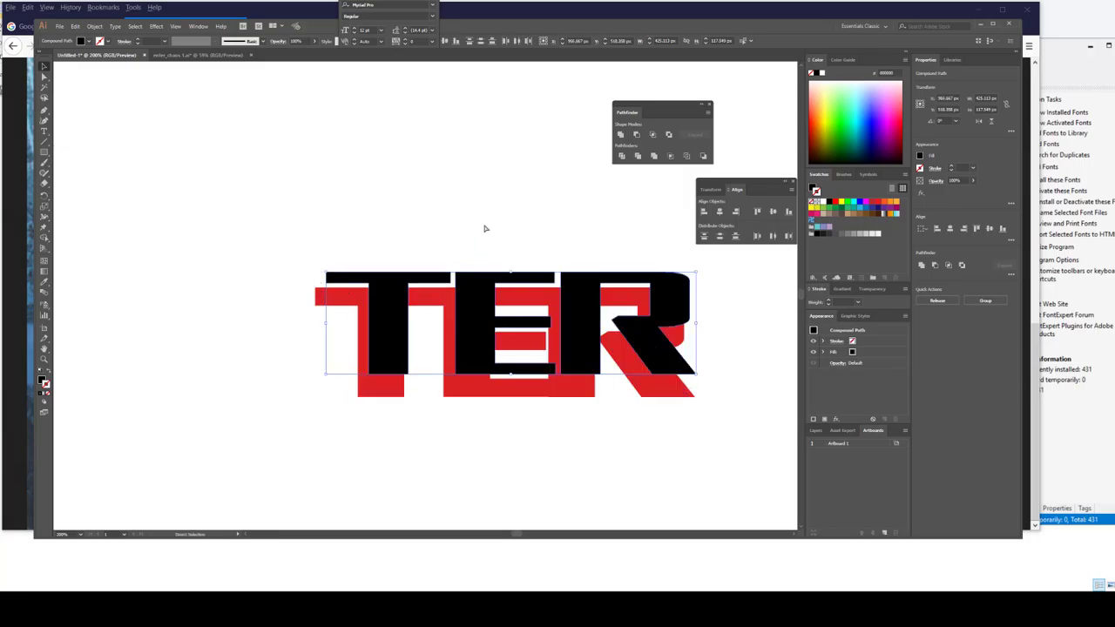
{"action": "key", "text": "ctrl+z"}
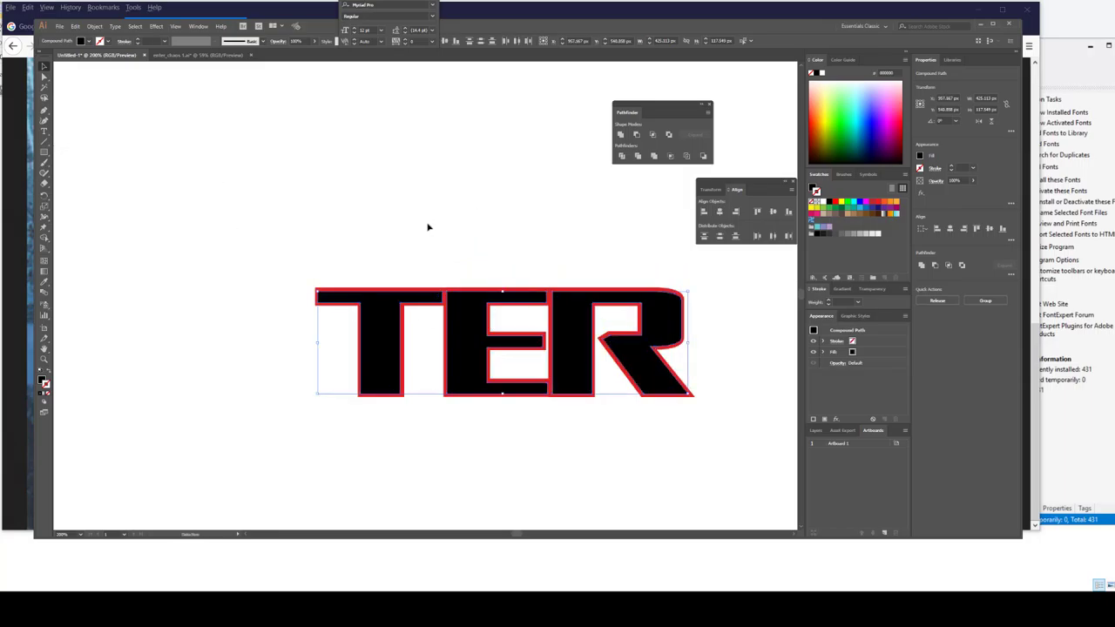
- Remove the black TER letters from the red artwork and paste them into another new 1920 × 1080 px document
{"action": "key", "text": "Delete"}
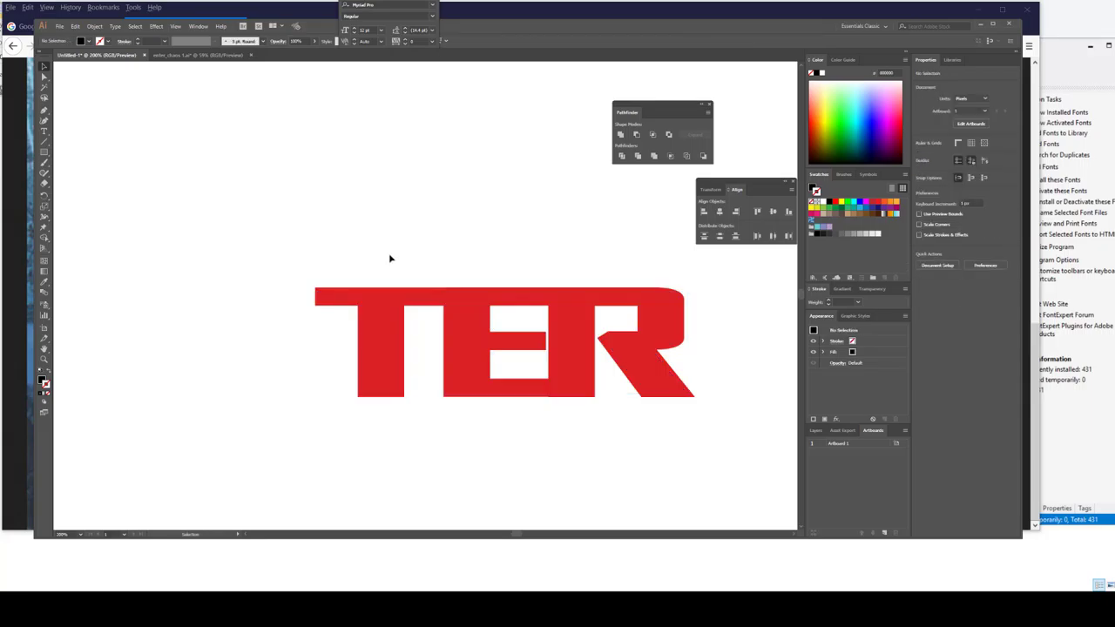
{"action": "left_click", "coordinate": [59, 26]}
{"action": "left_click", "coordinate": [74, 37]}
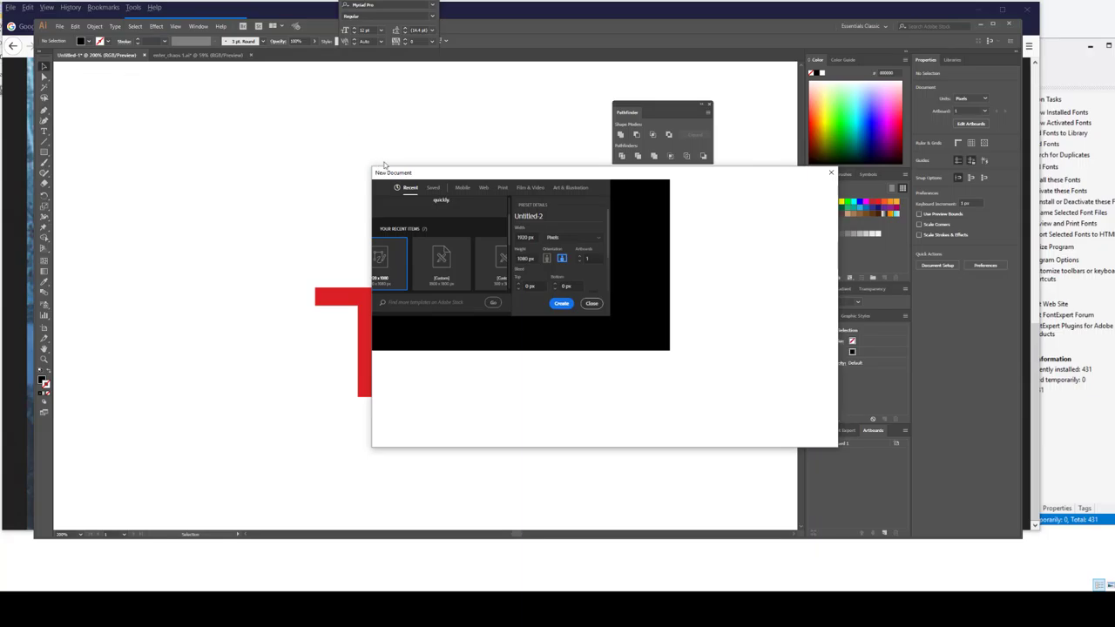
{"action": "left_click", "coordinate": [561, 303]}
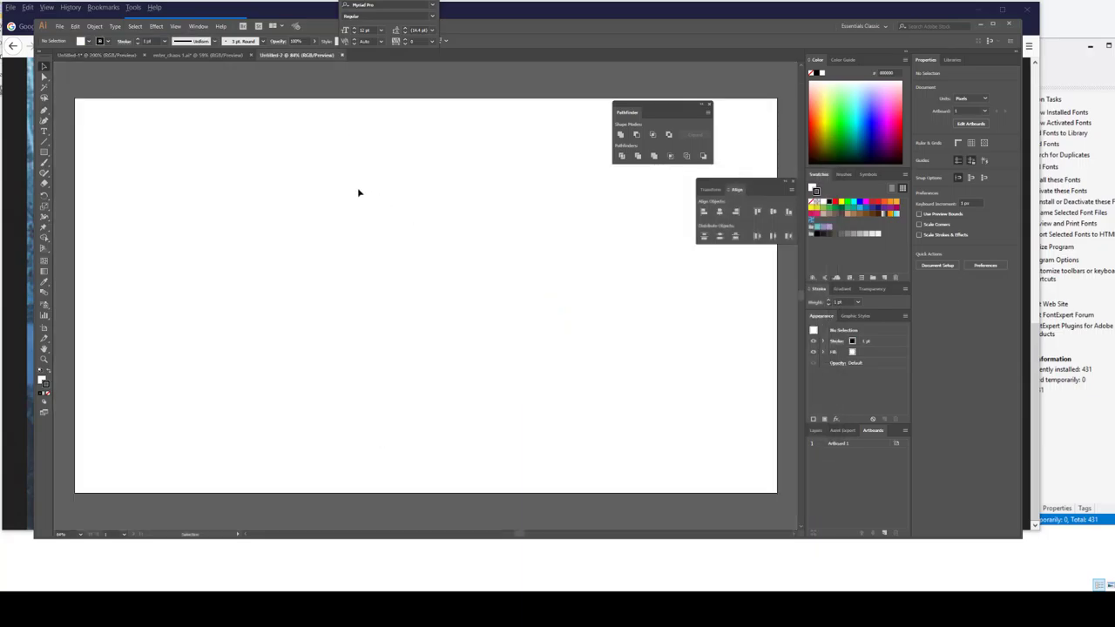
{"action": "key", "text": "r"}
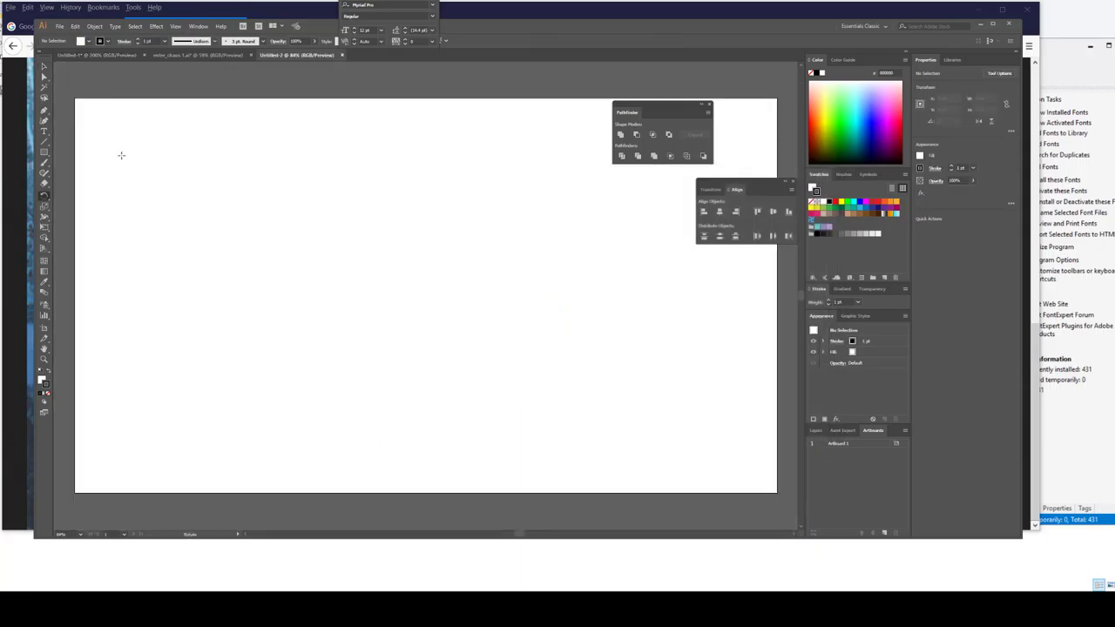
{"action": "key", "text": "t"}
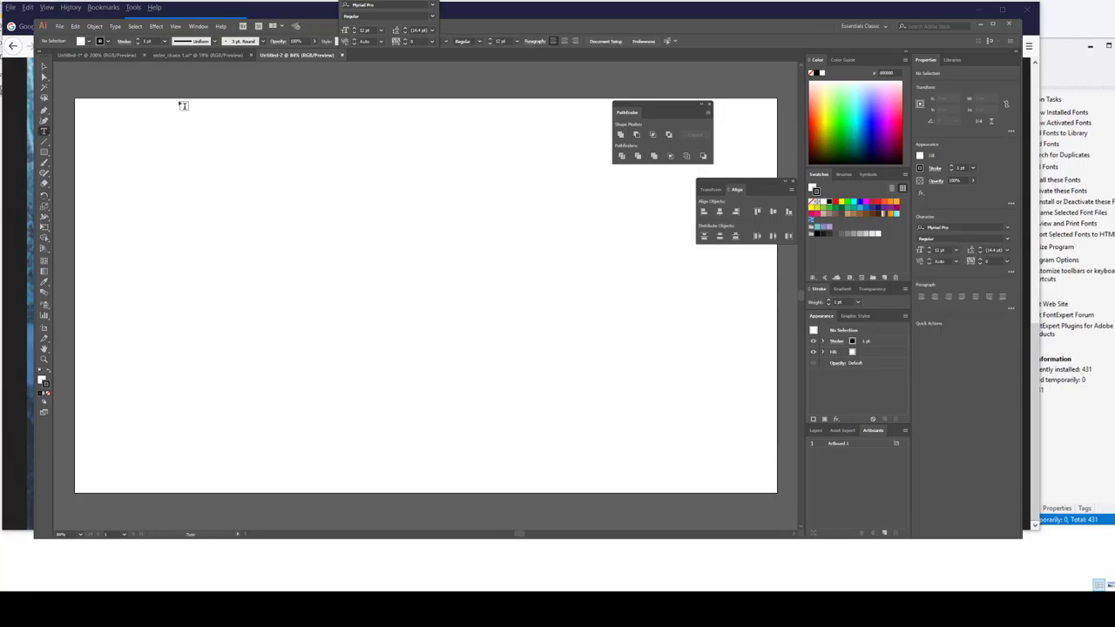
{"action": "key", "text": "ctrl+v"}
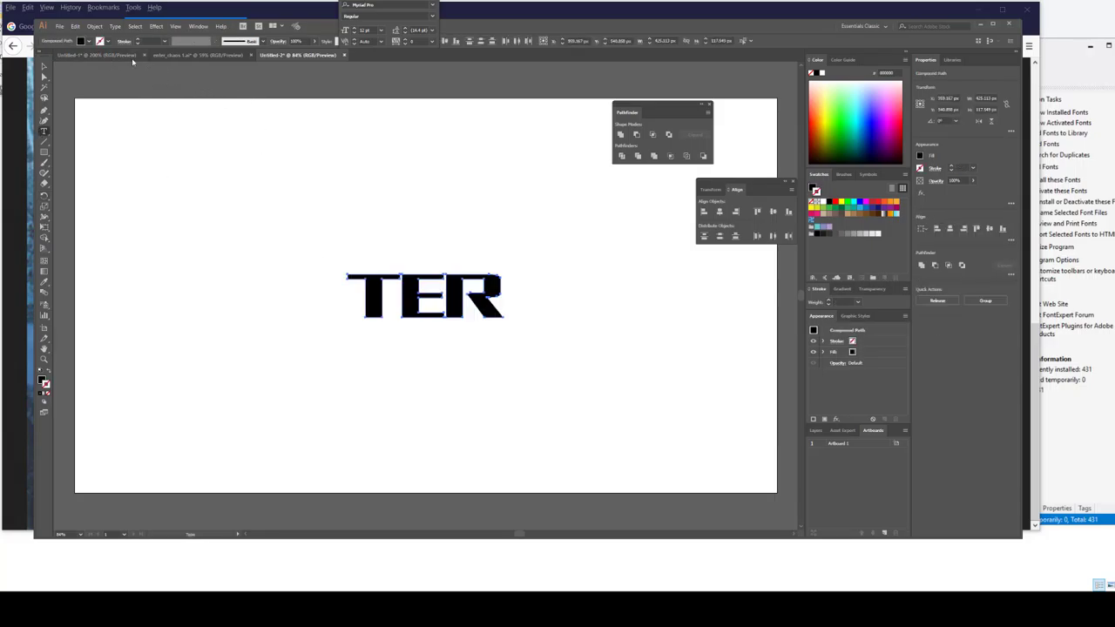
- Save the black TER document as Untitled-2.ai in the enter_chaos-01-03-2019 folder, using the legacy Illustrator 8 version
{"action": "left_click", "coordinate": [60, 26]}
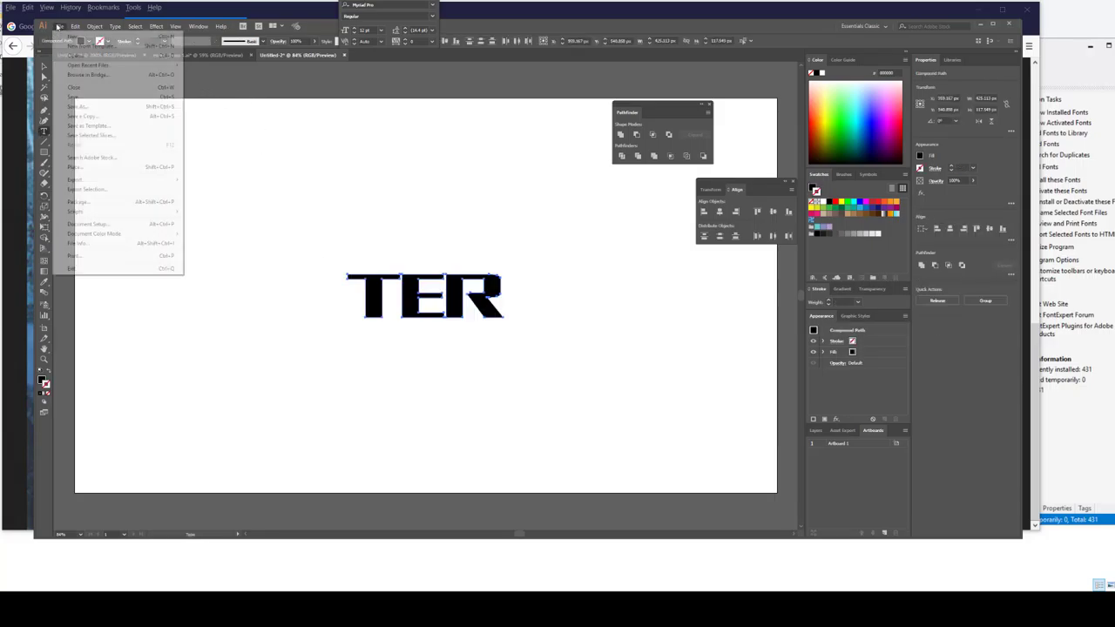
{"action": "left_click", "coordinate": [80, 107]}
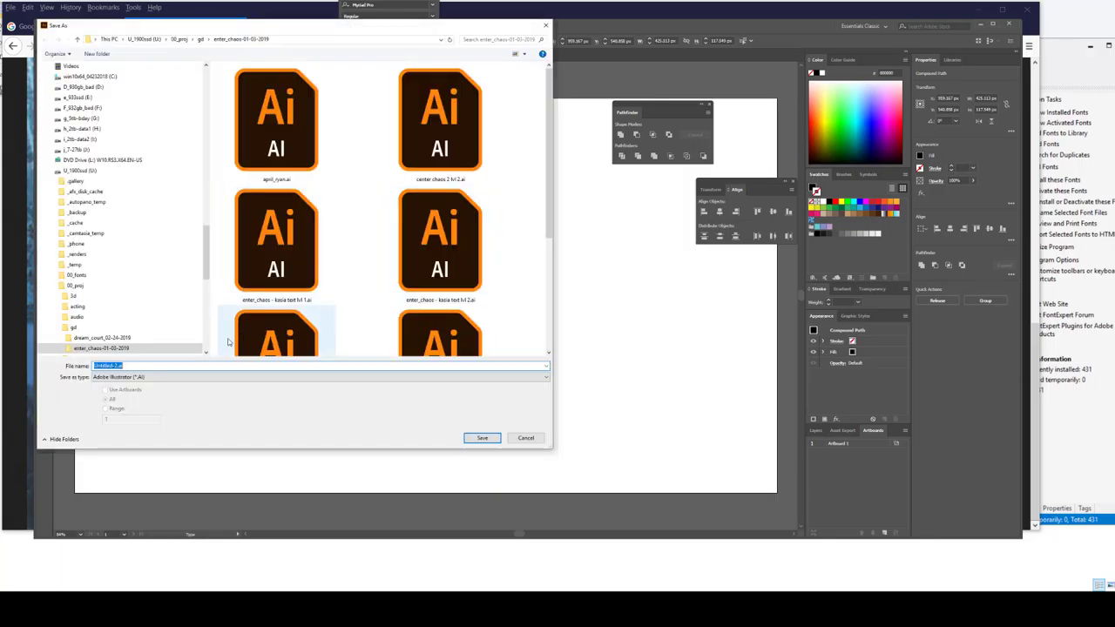
{"action": "left_click", "coordinate": [481, 438]}
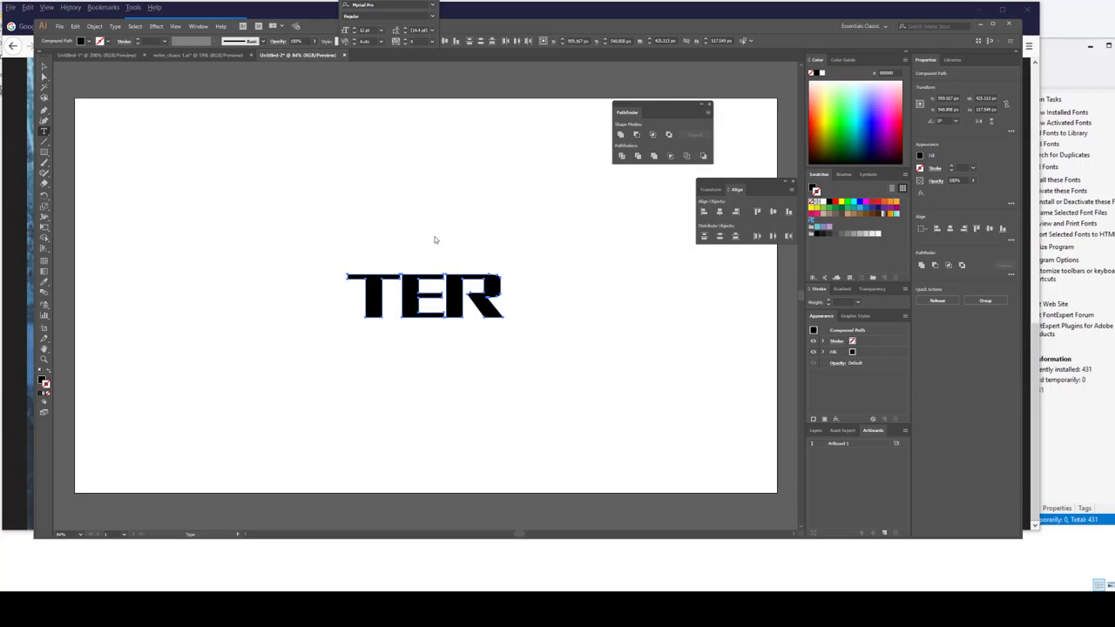
{"action": "left_click", "coordinate": [318, 57]}
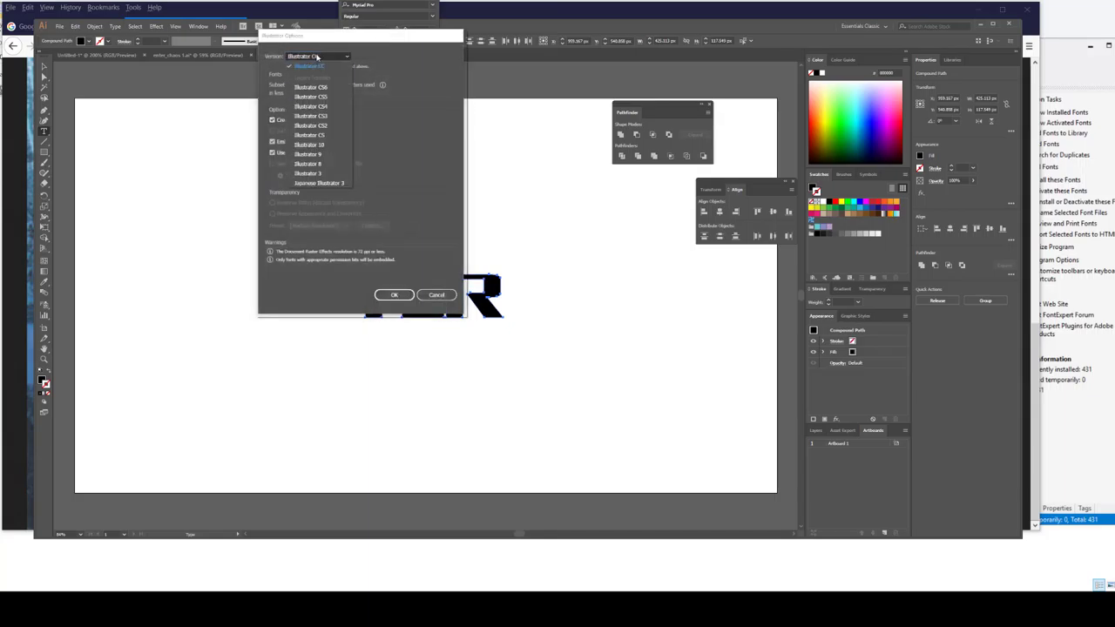
{"action": "left_click", "coordinate": [306, 166]}
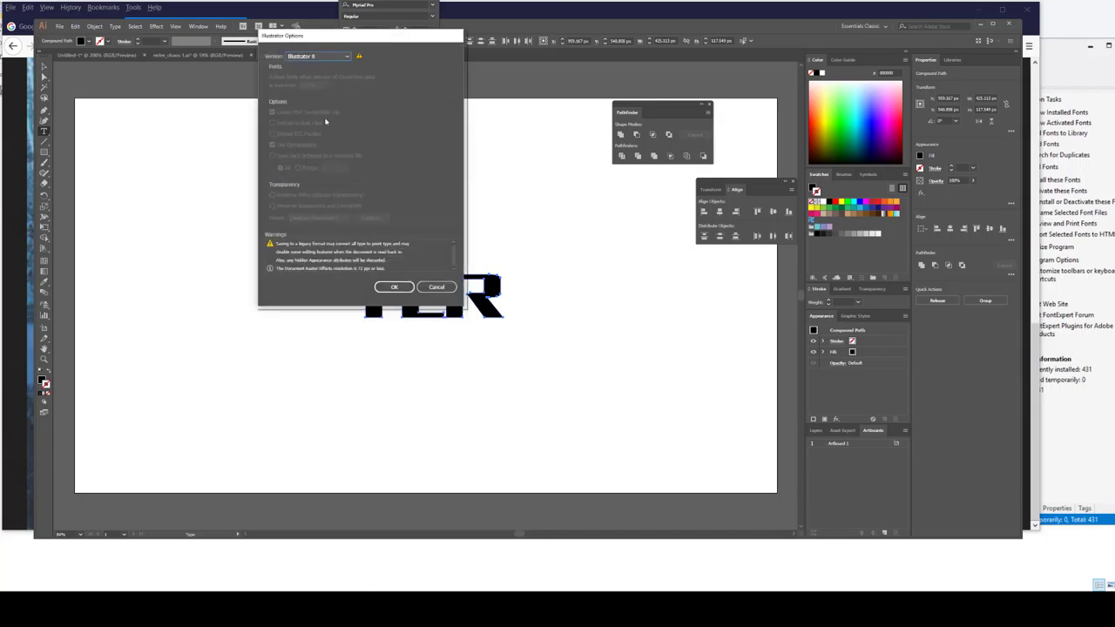
{"action": "left_click", "coordinate": [391, 286]}
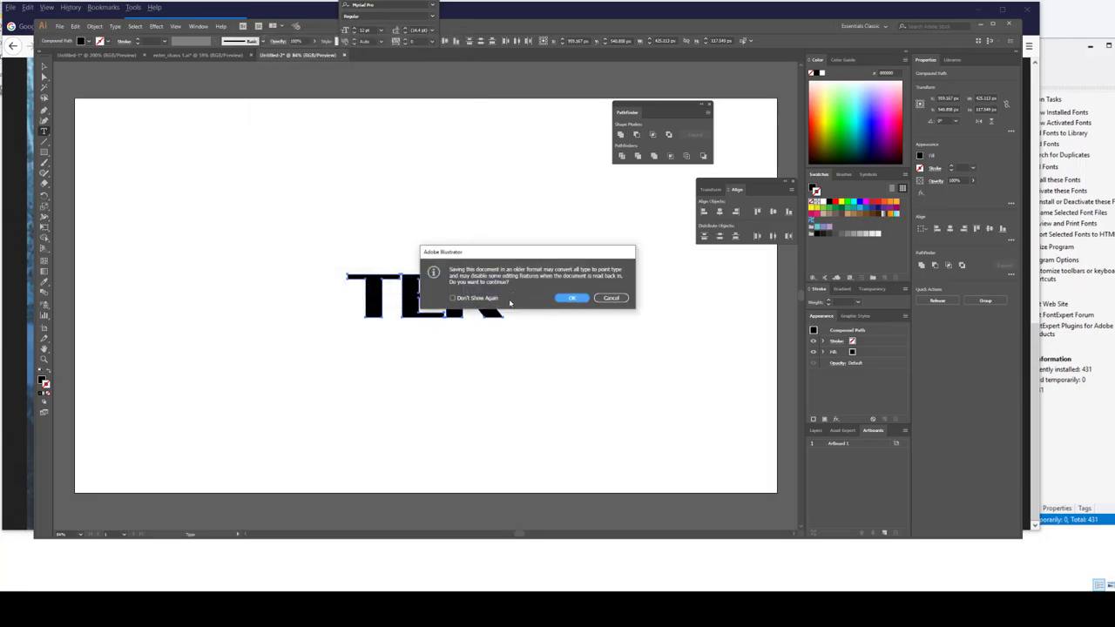
{"action": "left_click", "coordinate": [570, 298]}
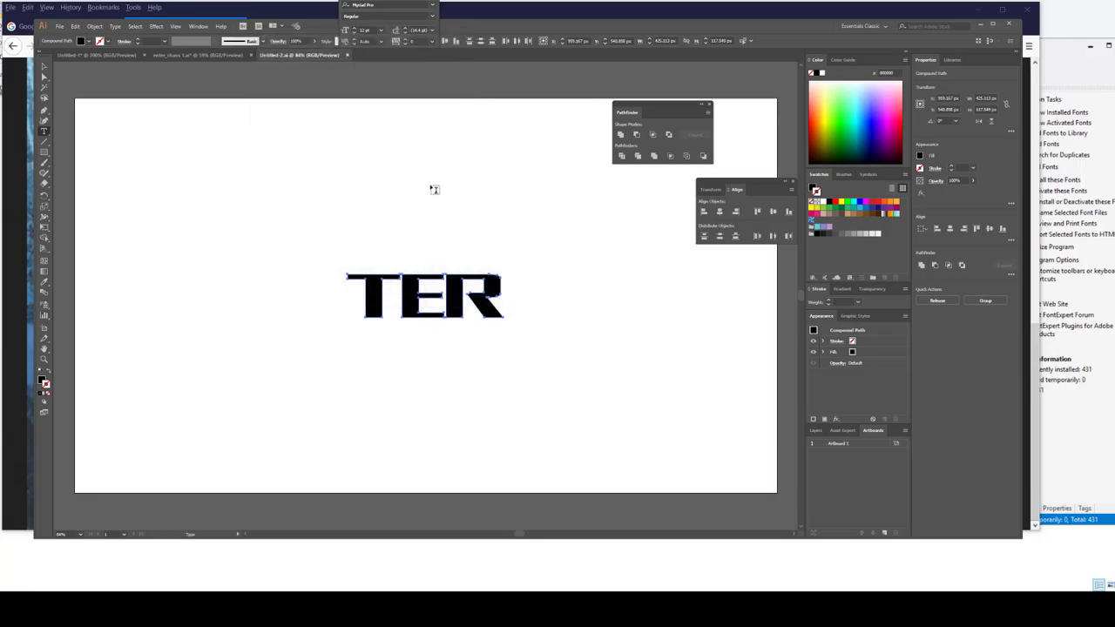
- Return to the red TER document in Untitled-1 and save it under the name ter_lvl1.ai
{"action": "left_click", "coordinate": [175, 54]}
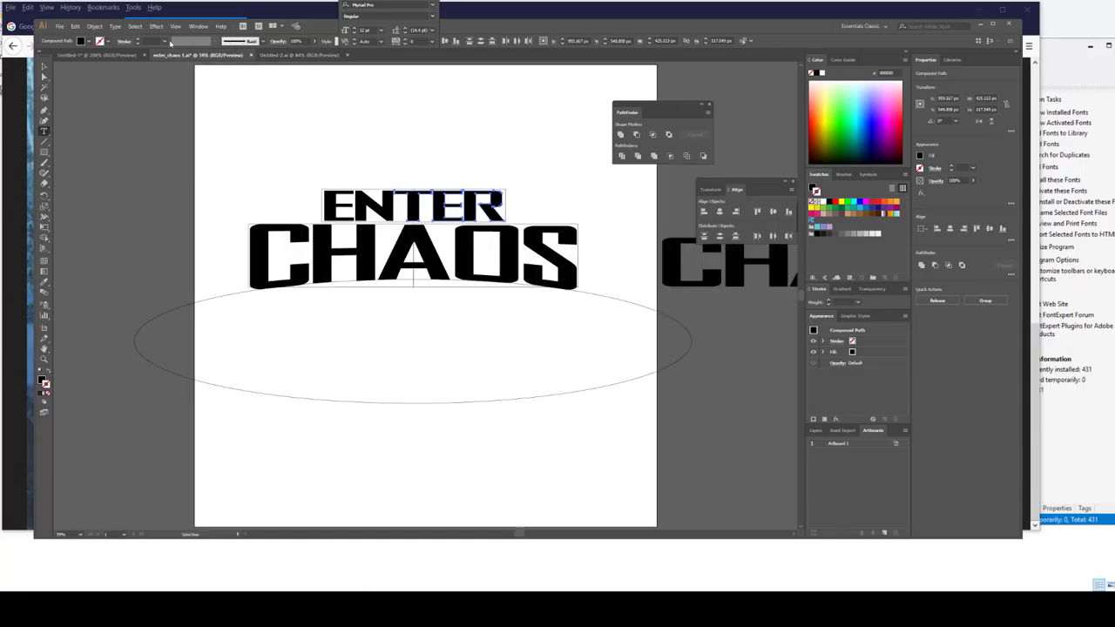
{"action": "left_click", "coordinate": [300, 55]}
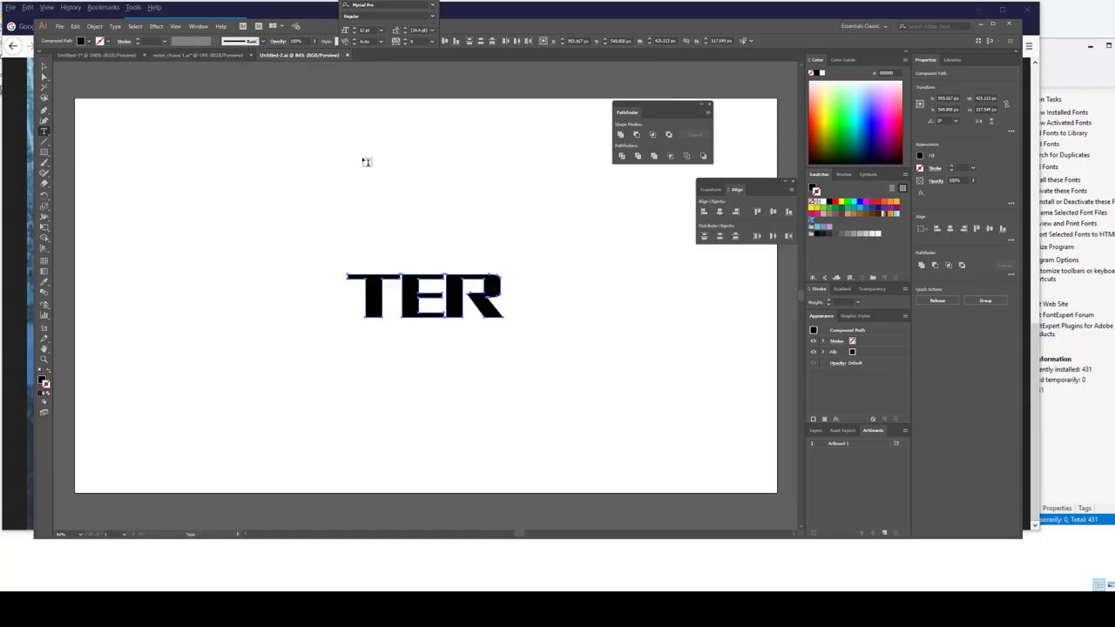
{"action": "key", "text": "ctrl+Tab"}
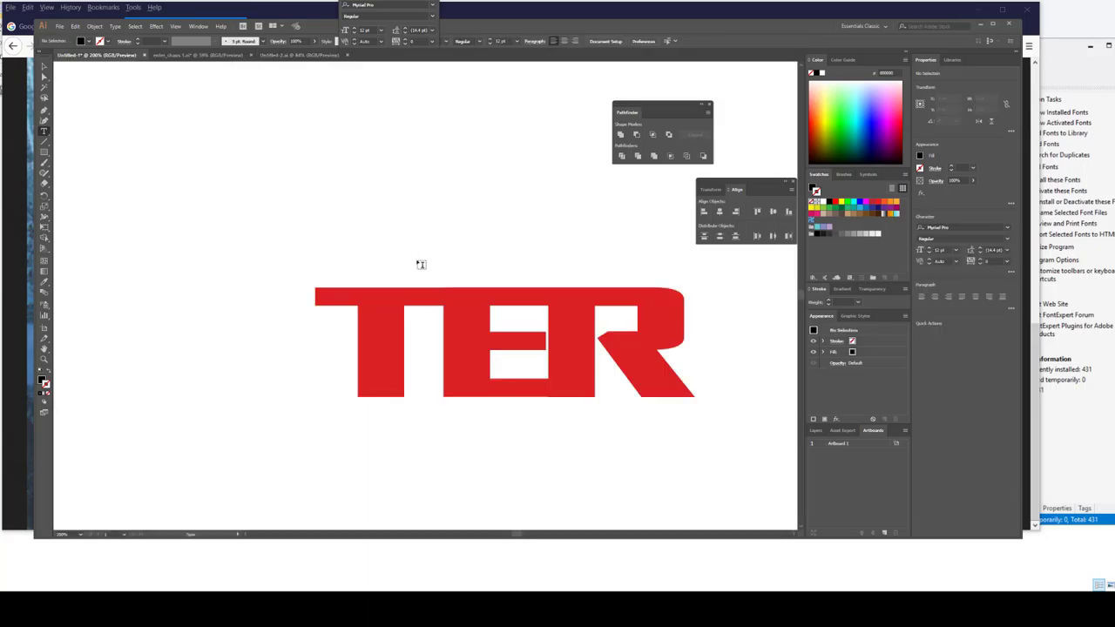
{"action": "key", "text": "ctrl+s"}
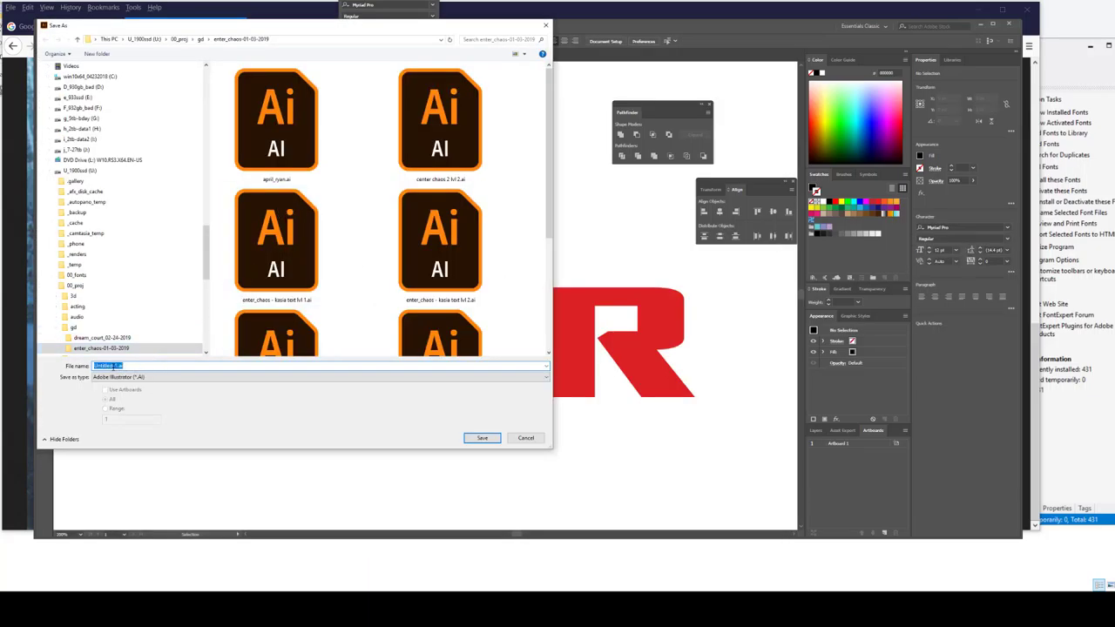
{"action": "left_click", "coordinate": [115, 366]}
{"action": "key", "text": "Delete"}
{"action": "key", "text": "Delete"}
{"action": "key", "text": "Delete"}
{"action": "key", "text": "Delete"}
{"action": "key", "text": "Delete"}
{"action": "key", "text": "Delete"}
{"action": "key", "text": "Delete"}
{"action": "type", "text": "tes"}
{"action": "key", "text": "Return"}
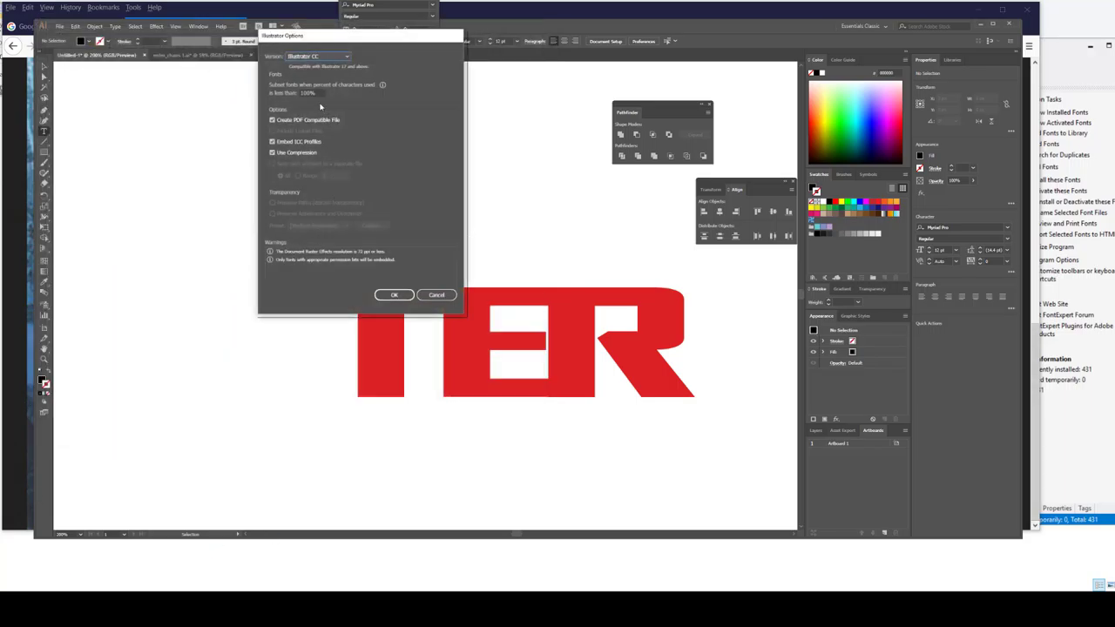
- Choose the Illustrator 8 version for the red TER file and accept the older format
{"action": "left_click", "coordinate": [320, 57]}
{"action": "left_click", "coordinate": [327, 164]}
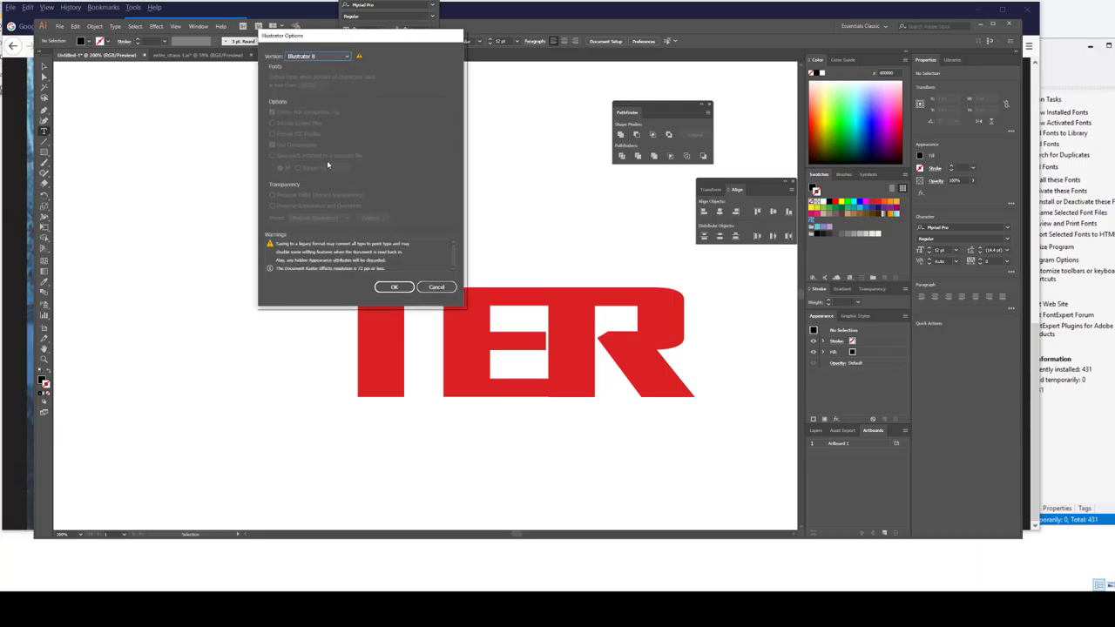
{"action": "left_click", "coordinate": [389, 286]}
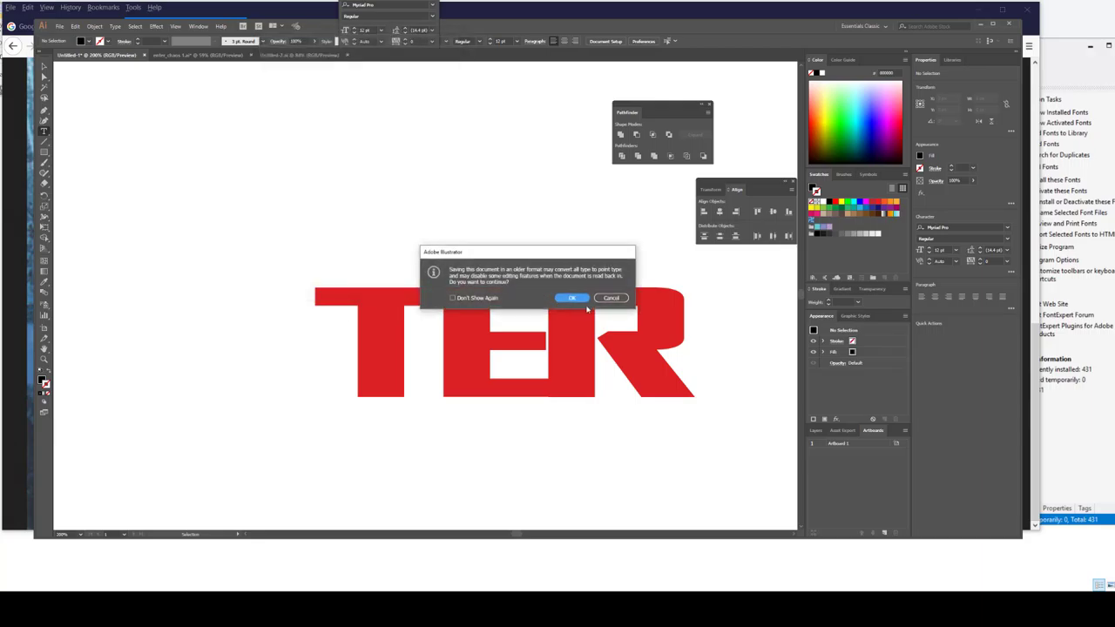
{"action": "left_click", "coordinate": [579, 297]}
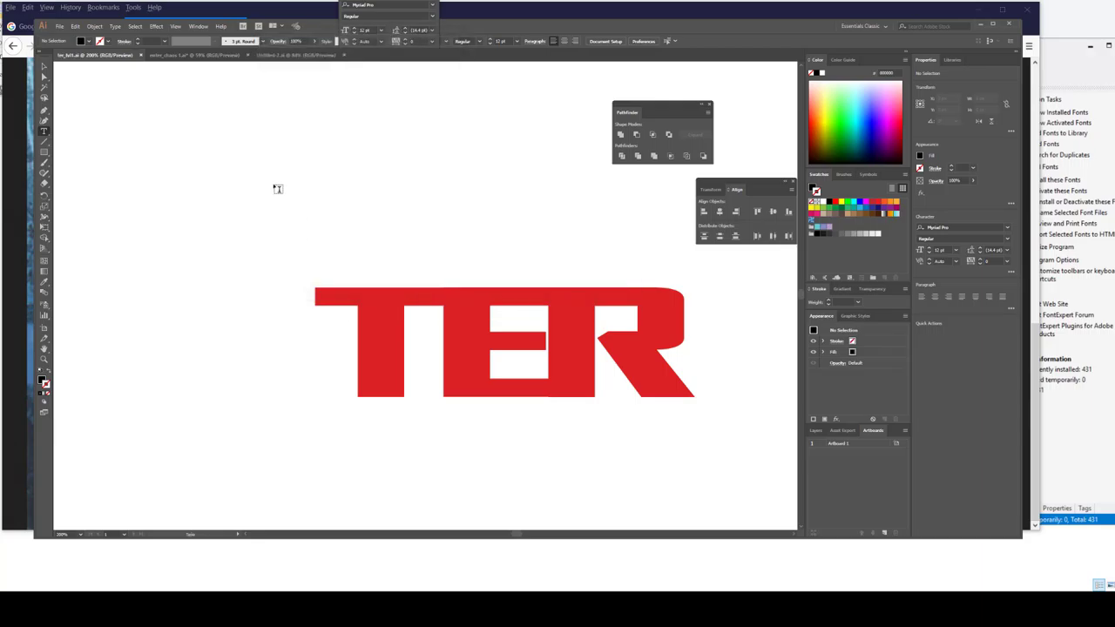
- Close all three open documents, discarding the changes to enter_chaos 1.ai
{"action": "key", "text": "ctrl+w"}
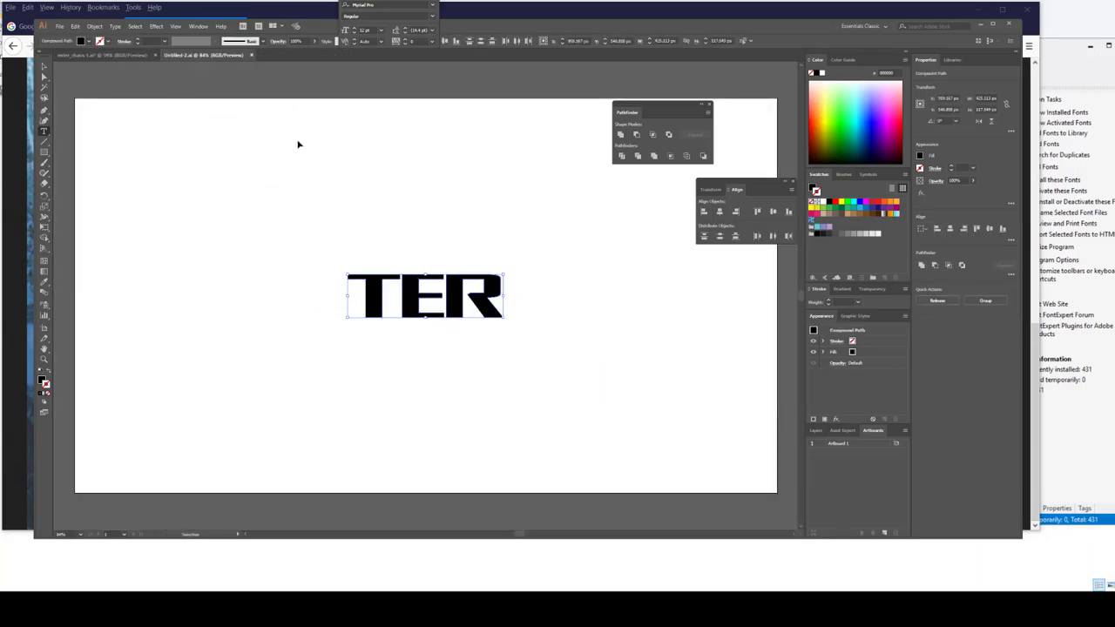
{"action": "key", "text": "ctrl+w"}
{"action": "key", "text": "ctrl+w"}
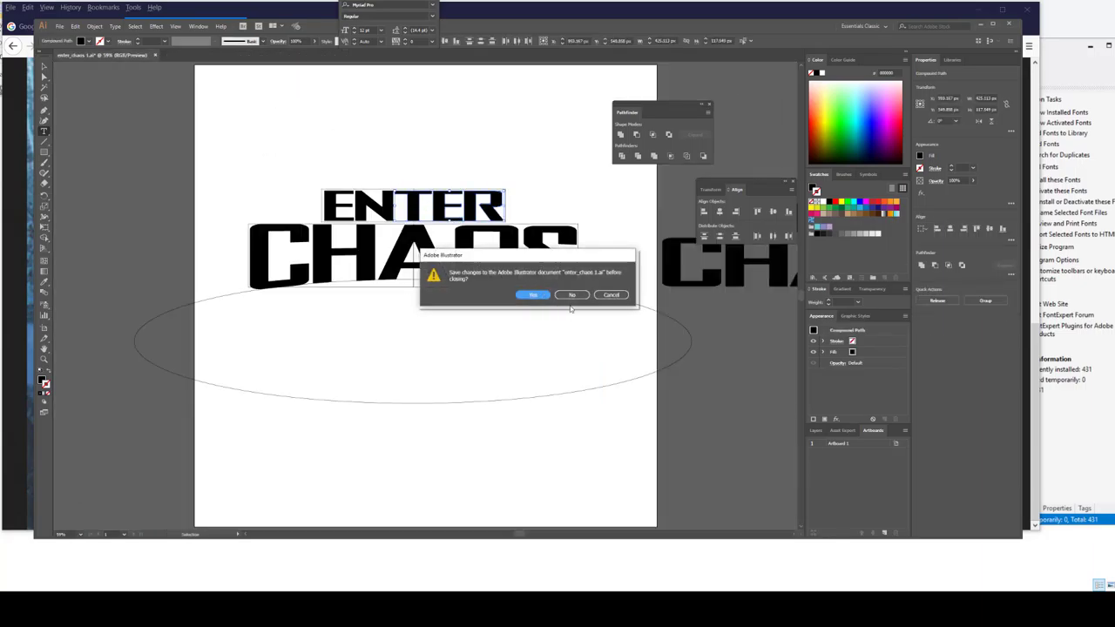
{"action": "left_click", "coordinate": [572, 295]}
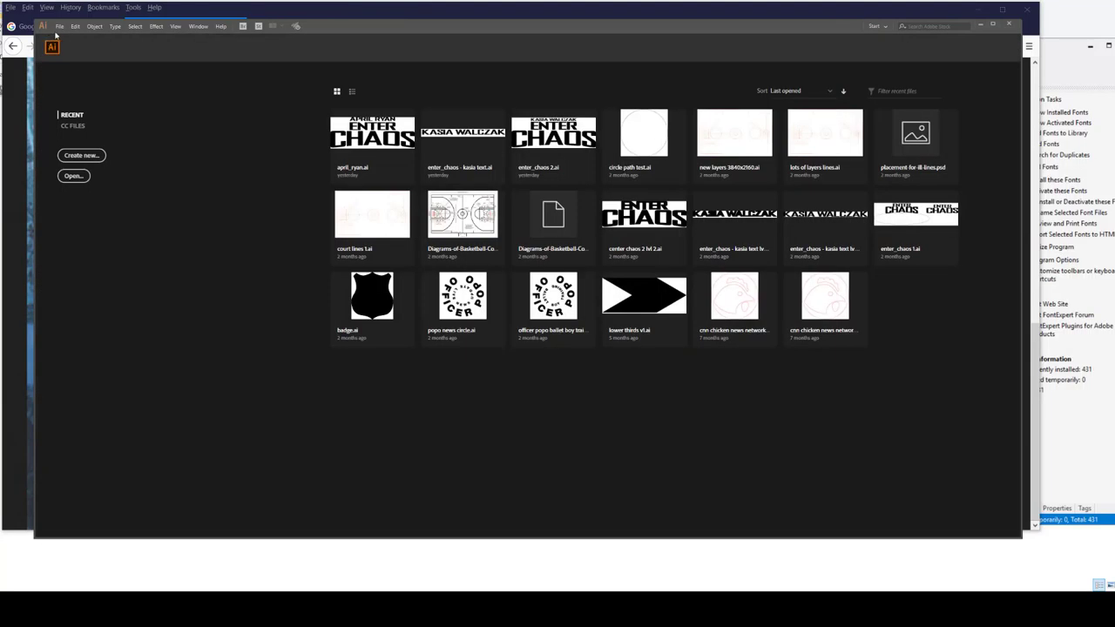
- Rename the saved Untitled-2.ai file to ter_lvl2.ai and open it briefly to check the black TER letters
{"action": "left_click", "coordinate": [59, 26]}
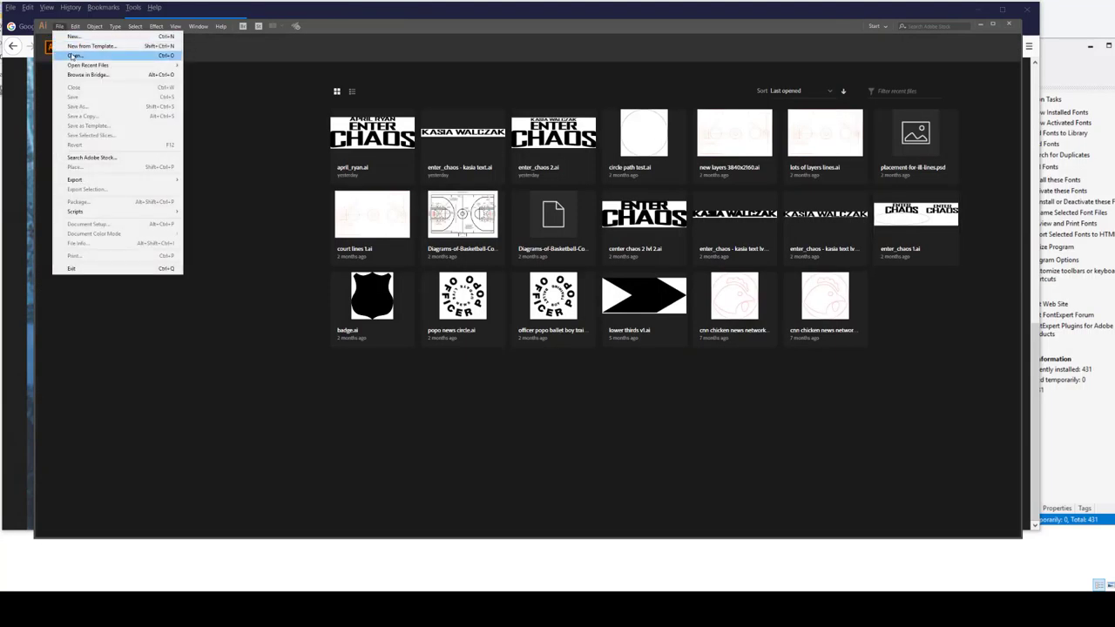
{"action": "left_click", "coordinate": [78, 61]}
{"action": "scroll", "coordinate": [286, 202], "scroll_direction": "down", "scroll_amount": 10}
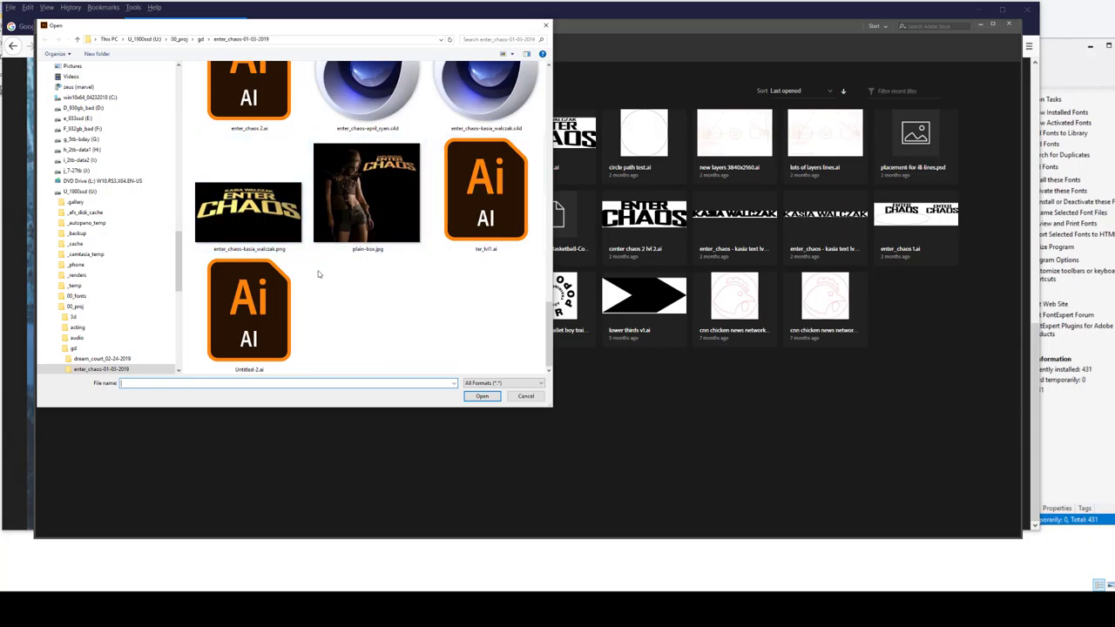
{"action": "left_click", "coordinate": [274, 296]}
{"action": "left_click", "coordinate": [273, 296]}
{"action": "type", "text": "te"}
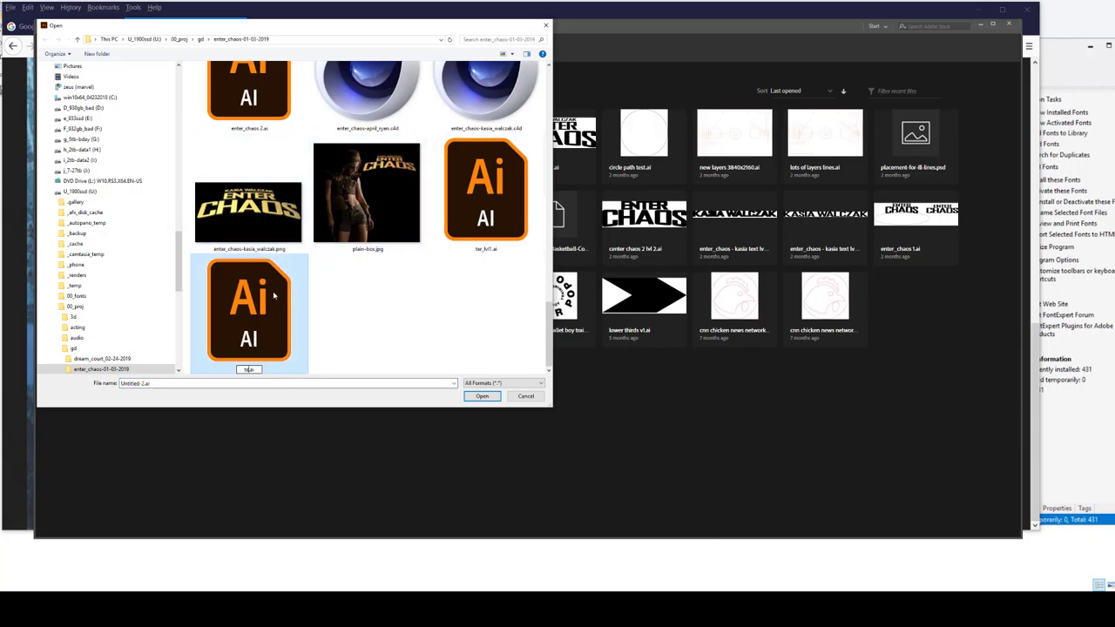
{"action": "type", "text": "r_lvl2"}
{"action": "key", "text": "Return"}
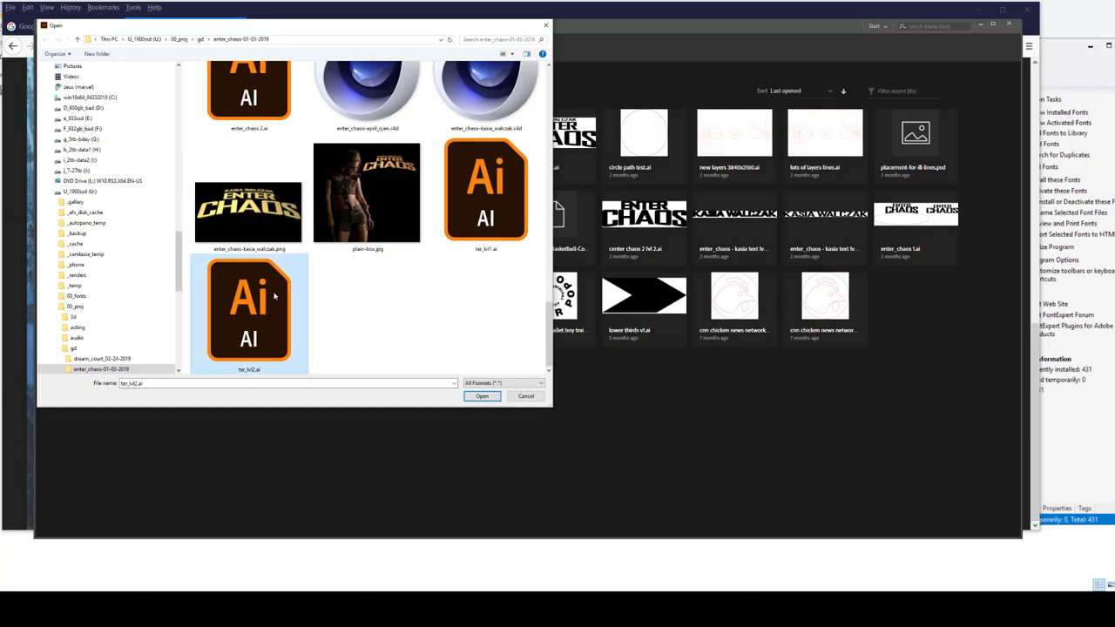
{"action": "double_click", "coordinate": [276, 301]}
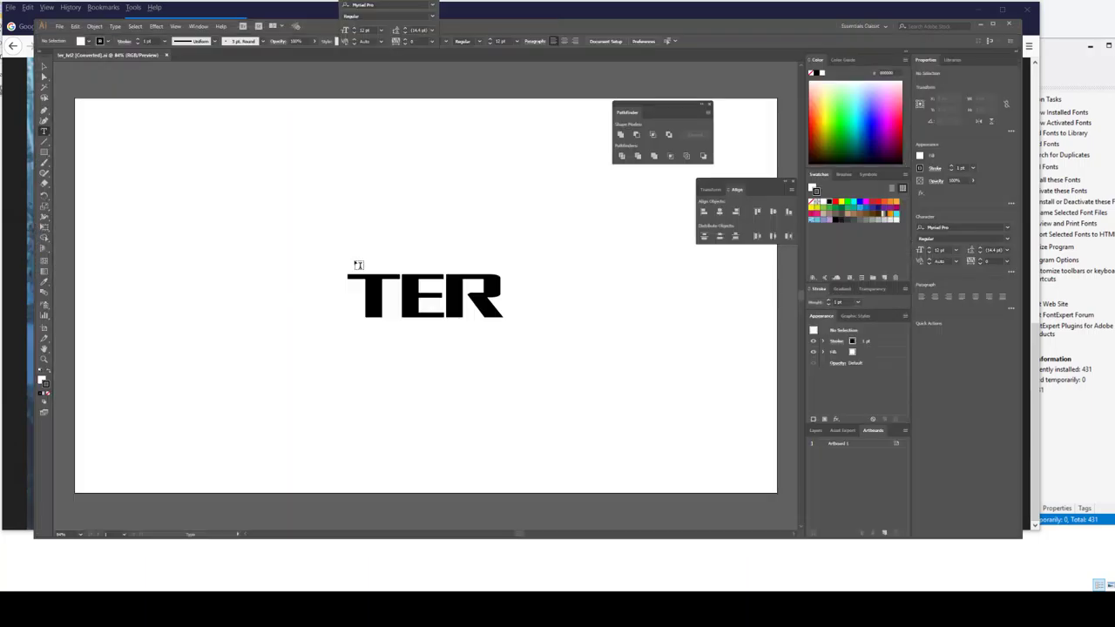
{"action": "key", "text": "ctrl+w"}
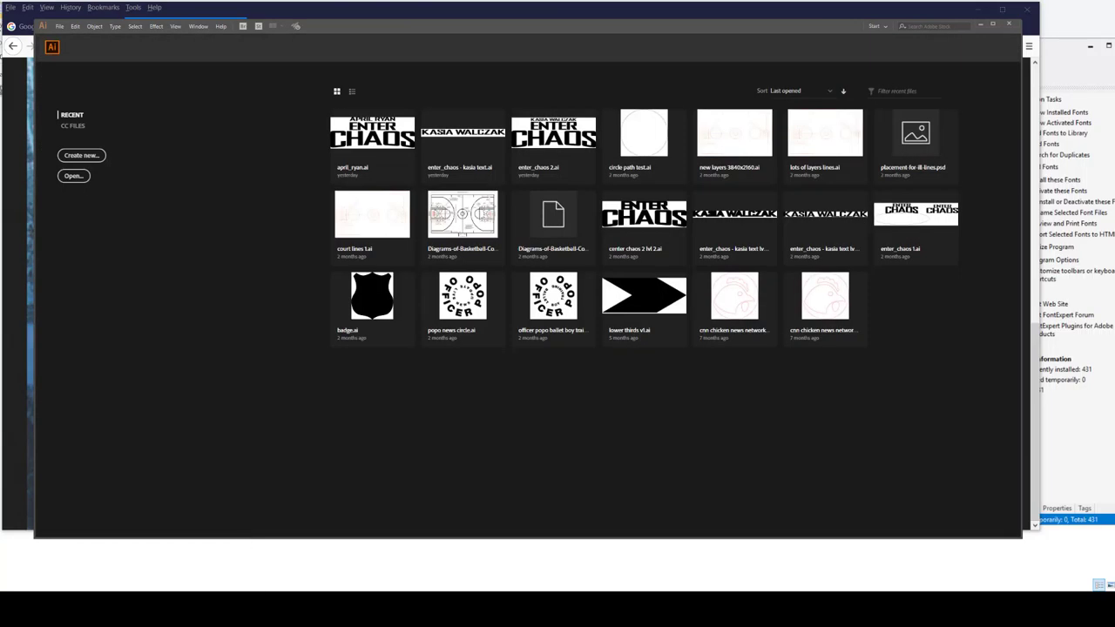
- Switch to Cinema 4D and open ter_lvl1.ai with the default Adobe Illustrator import settings
{"action": "key", "text": "alt+Tab"}
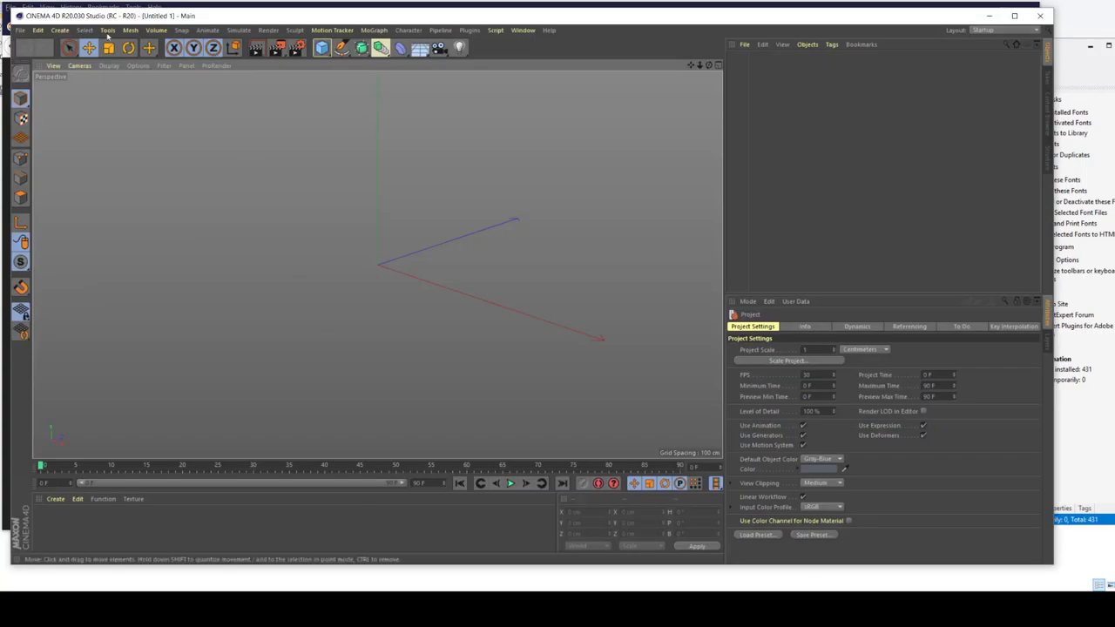
{"action": "left_click", "coordinate": [19, 29]}
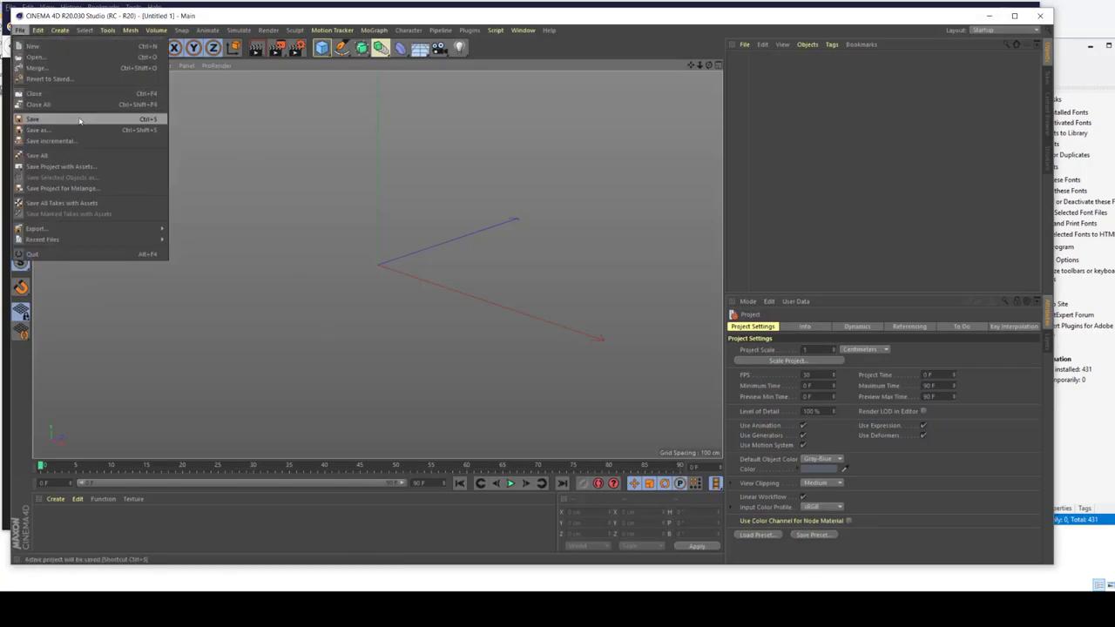
{"action": "left_click", "coordinate": [83, 59]}
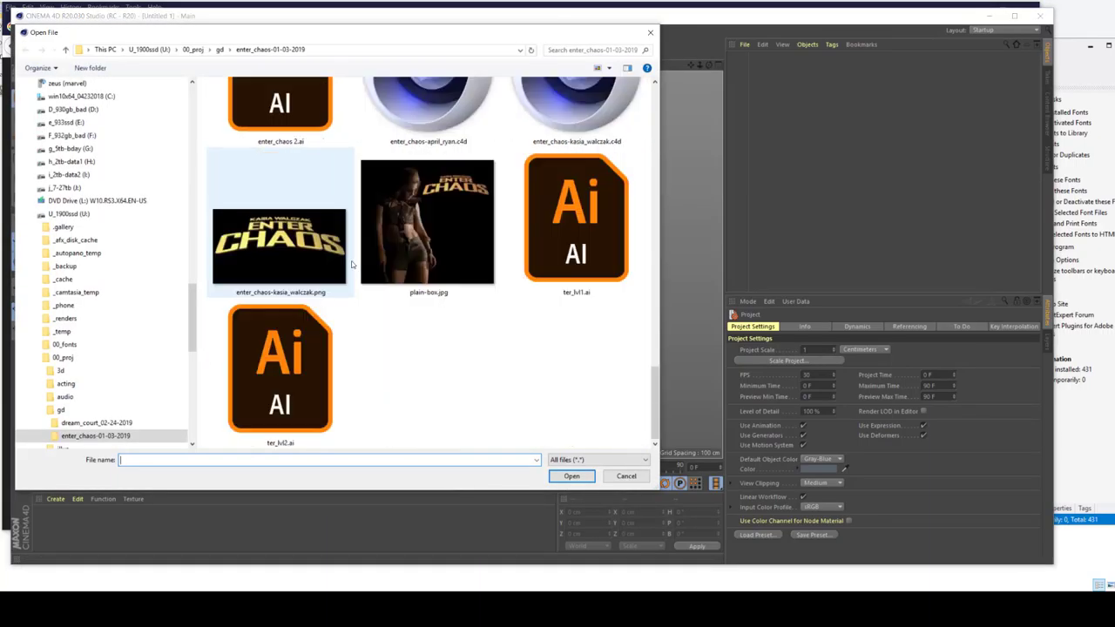
{"action": "double_click", "coordinate": [565, 239]}
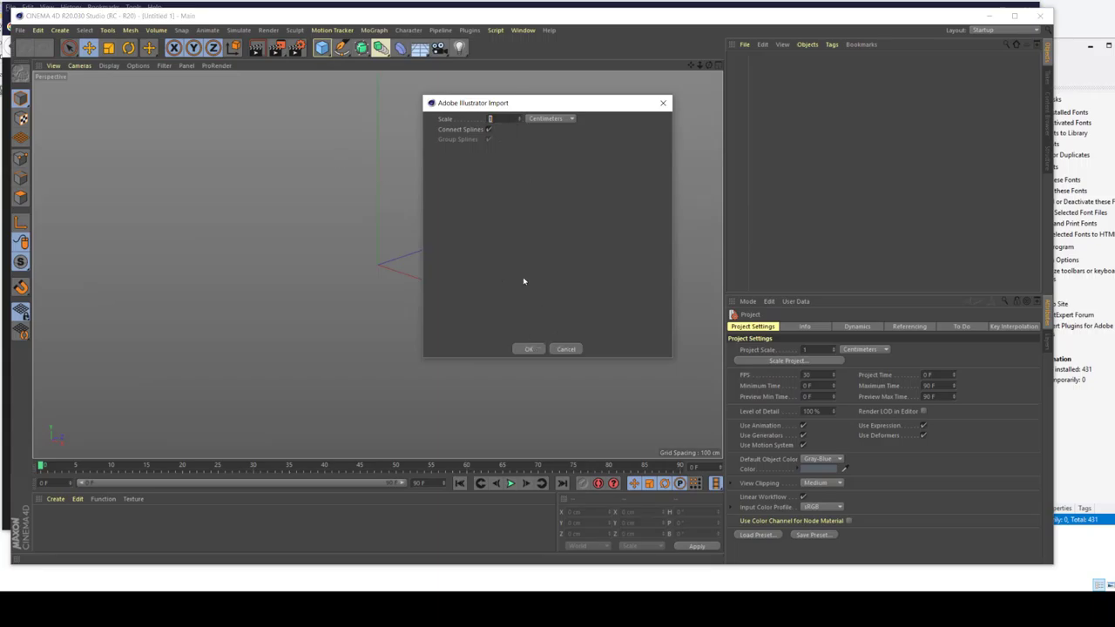
{"action": "left_click", "coordinate": [526, 348]}
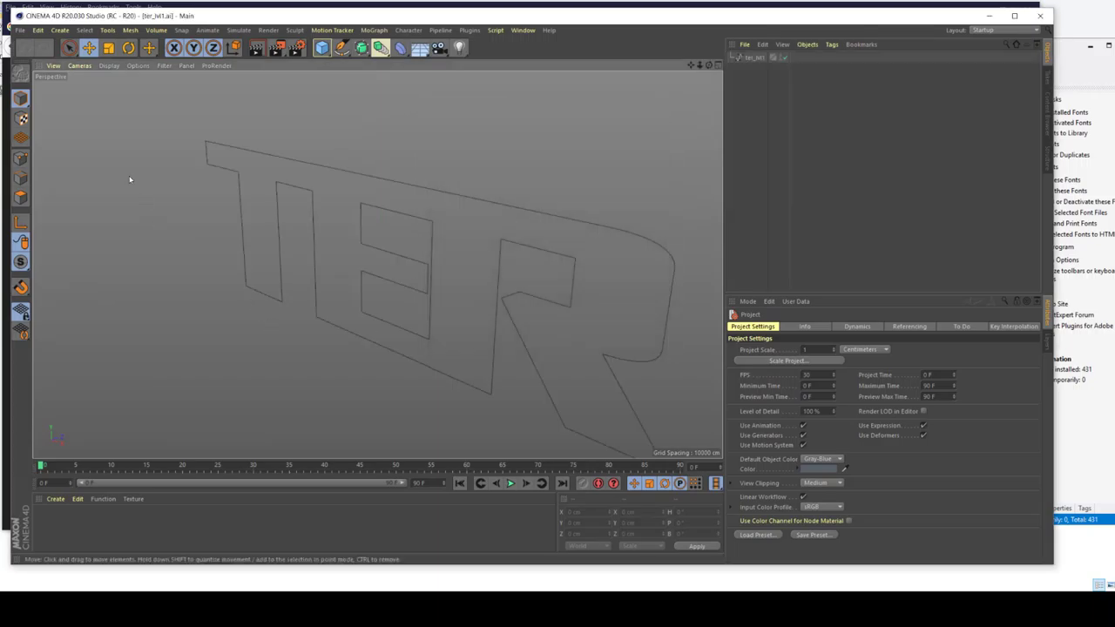
- Merge ter_lvl2.ai into the current project with the default Adobe Illustrator import settings
{"action": "left_click", "coordinate": [19, 29]}
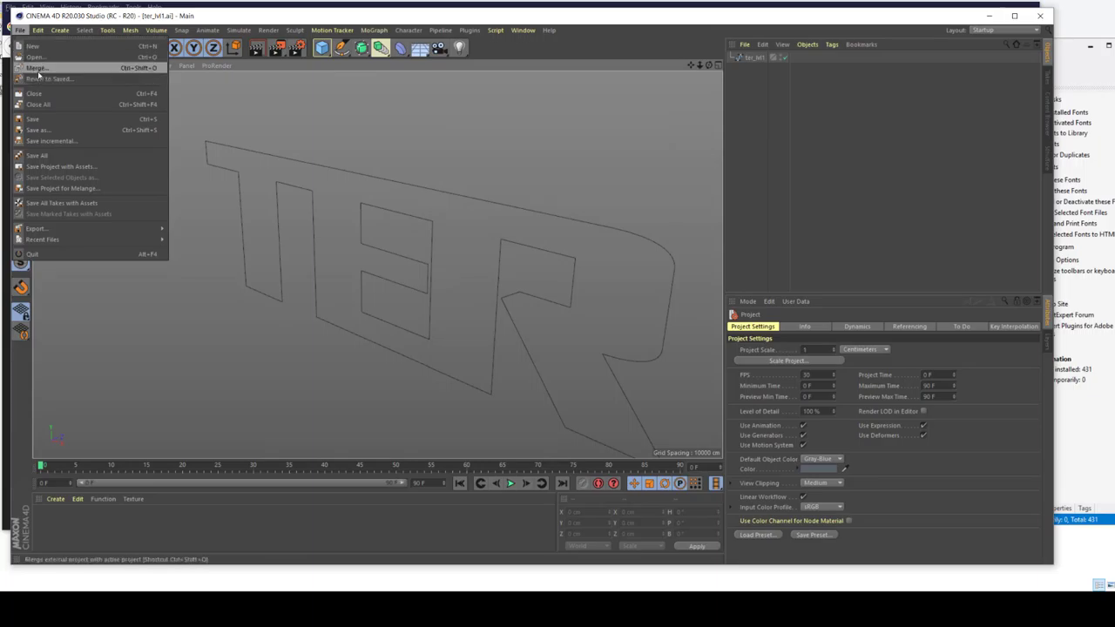
{"action": "left_click", "coordinate": [37, 70]}
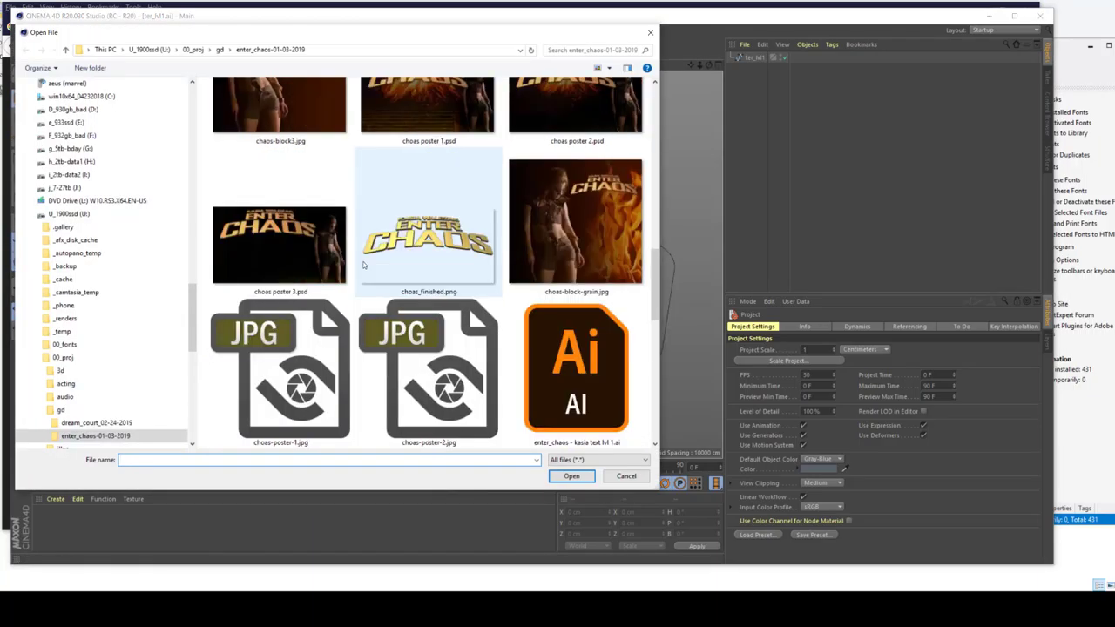
{"action": "scroll", "coordinate": [364, 264], "scroll_direction": "down", "scroll_amount": 5}
{"action": "double_click", "coordinate": [287, 366]}
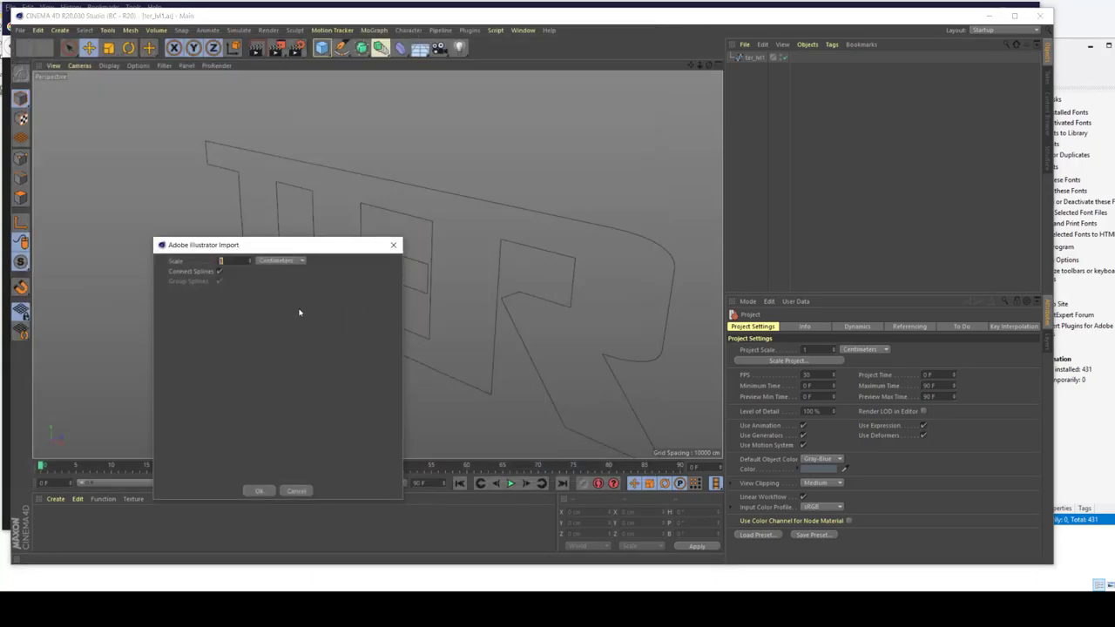
{"action": "left_click", "coordinate": [257, 492]}
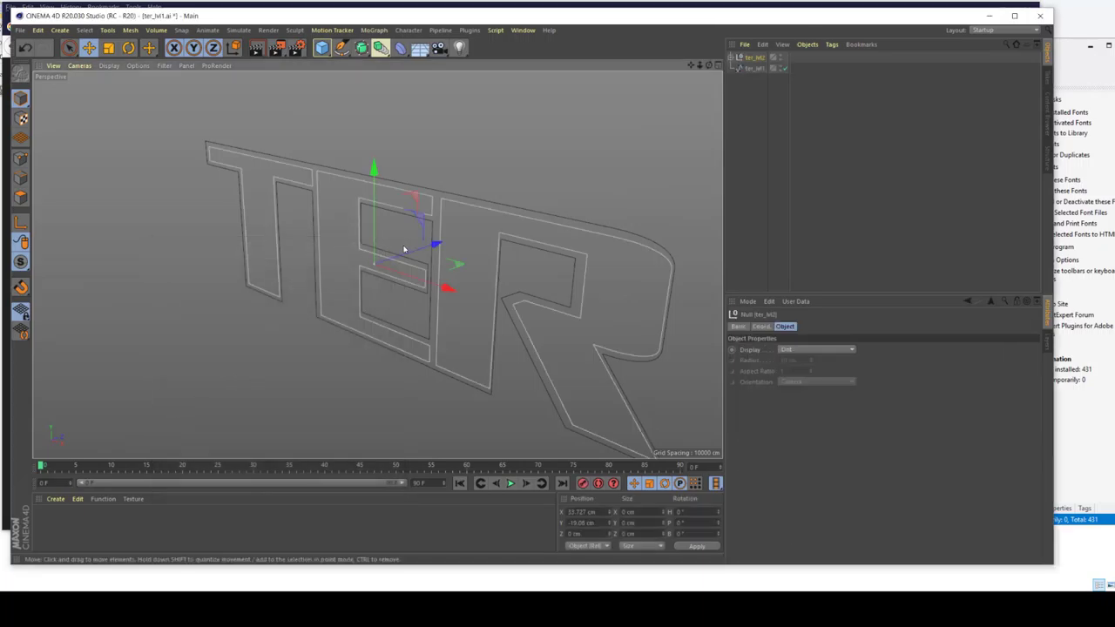
- Shift the merged ter_lvl2 letters slightly along Z and inspect both sets of TER outlines from the opposite side
{"action": "left_click_drag", "start_coordinate": [403, 251], "coordinate": [402, 256]}
{"action": "scroll", "coordinate": [383, 353], "scroll_direction": "up", "scroll_amount": 5}
{"action": "middle_click_drag", "start_coordinate": [390, 350], "coordinate": [219, 344], "text": "alt"}
{"action": "mouse_move", "coordinate": [219, 346]}
{"action": "left_mouse_down", "text": "alt"}
{"action": "mouse_move", "coordinate": [207, 346]}
{"action": "mouse_move", "coordinate": [241, 354]}
{"action": "mouse_move", "coordinate": [287, 324]}
{"action": "mouse_move", "coordinate": [209, 335]}
{"action": "left_mouse_up", "text": "alt"}
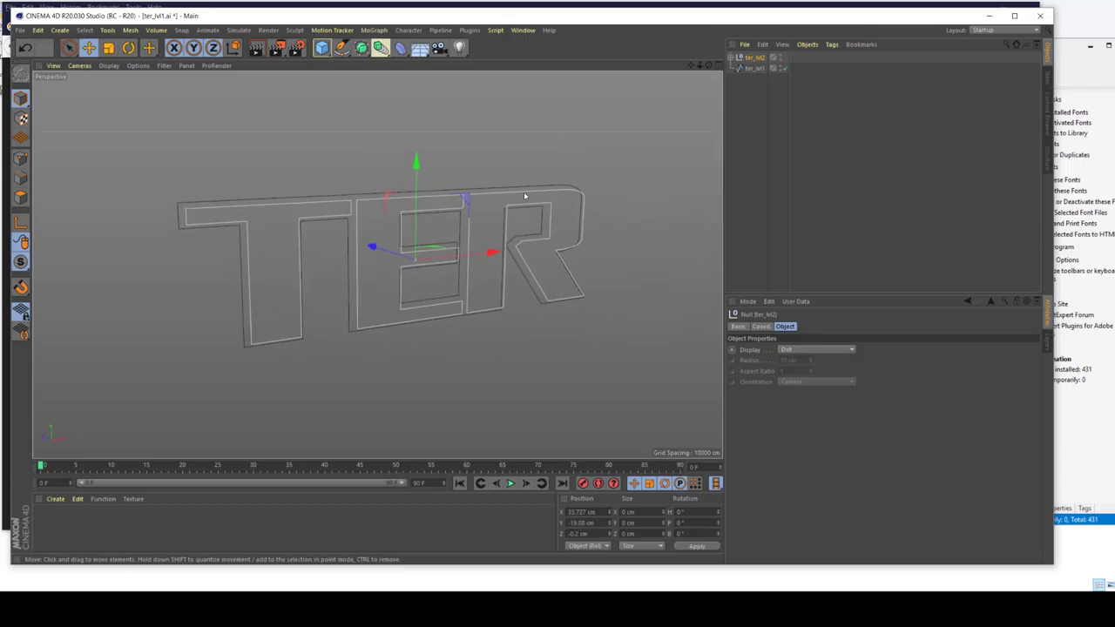
{"action": "left_click", "coordinate": [399, 49]}
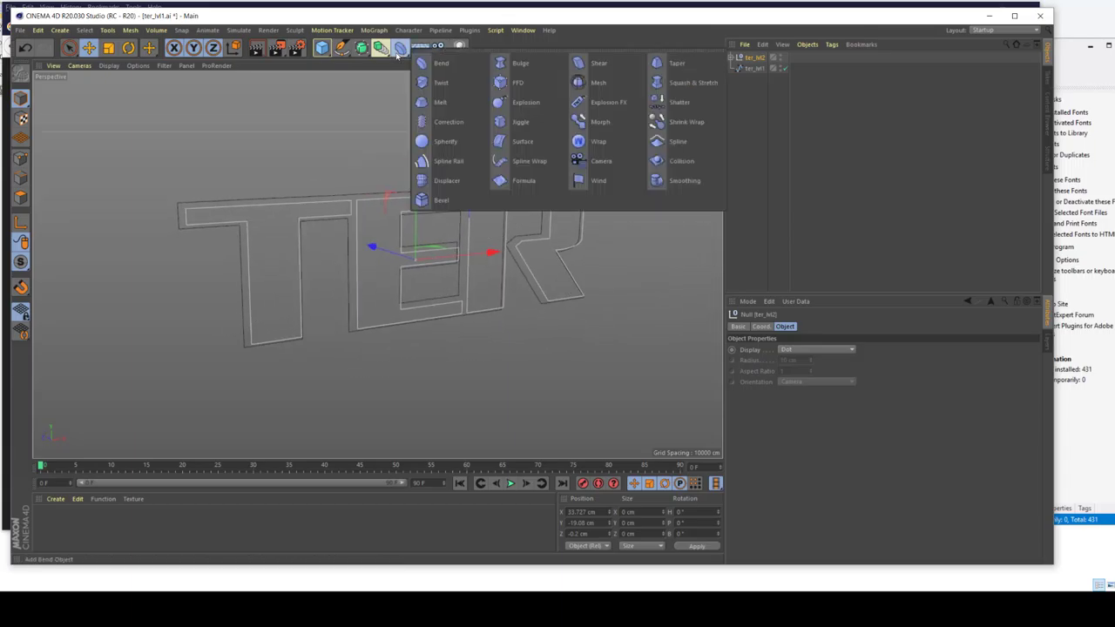
{"action": "left_click", "coordinate": [362, 49]}
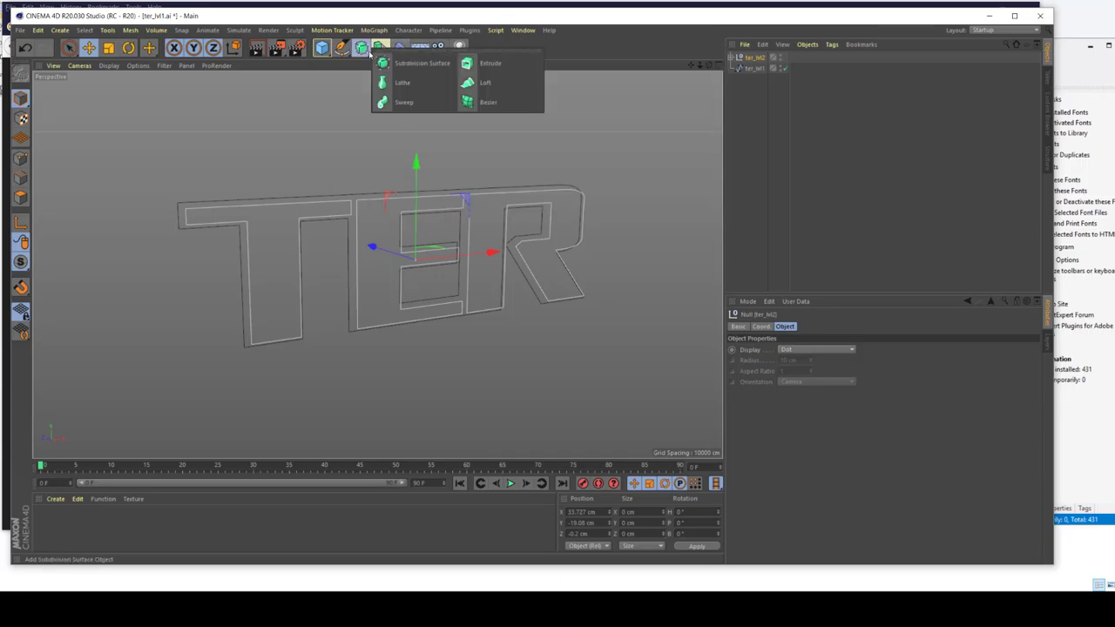
{"action": "left_click", "coordinate": [481, 64]}
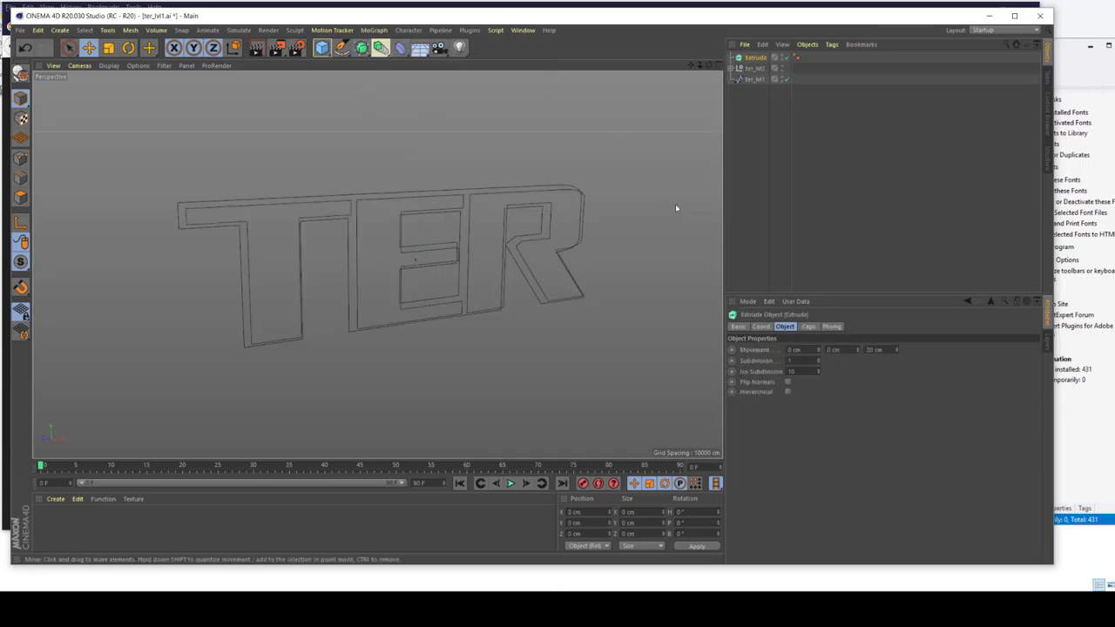
{"action": "key", "text": "ctrl+z"}
- Add a Bevel deformer, try making it a child of the ter_lvl1 spline, and undo that nesting
{"action": "left_click", "coordinate": [322, 48]}
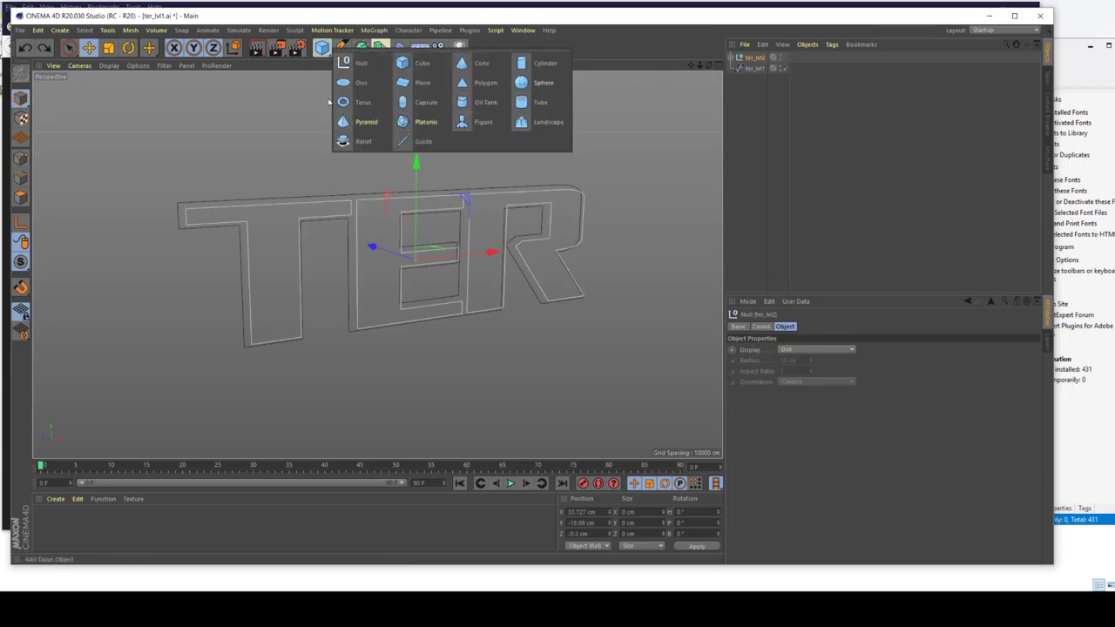
{"action": "left_click", "coordinate": [342, 48]}
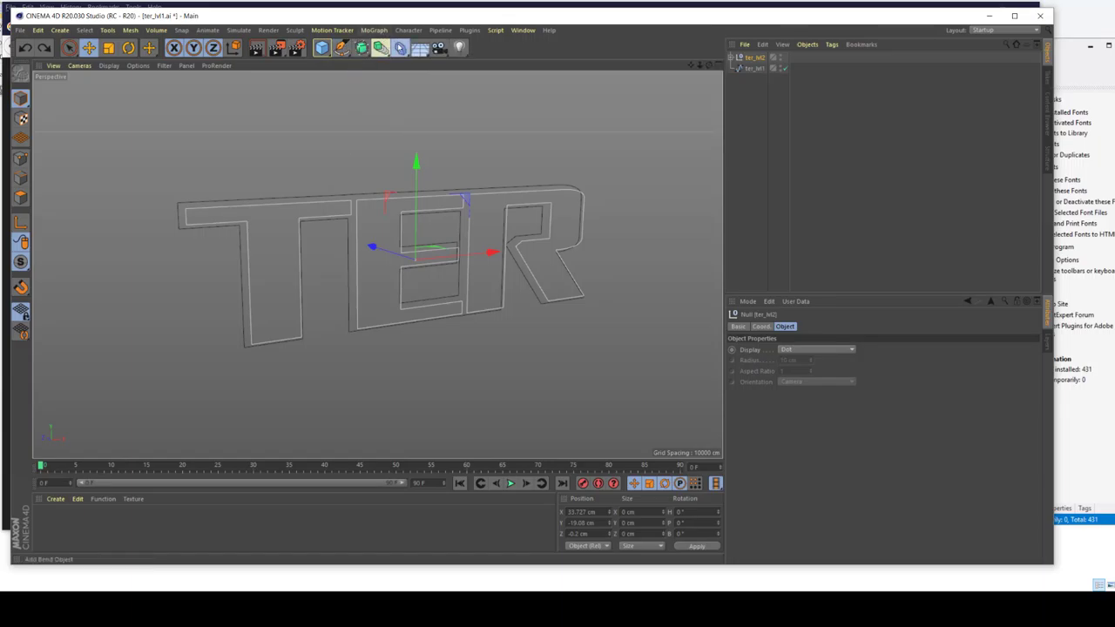
{"action": "left_click", "coordinate": [400, 48]}
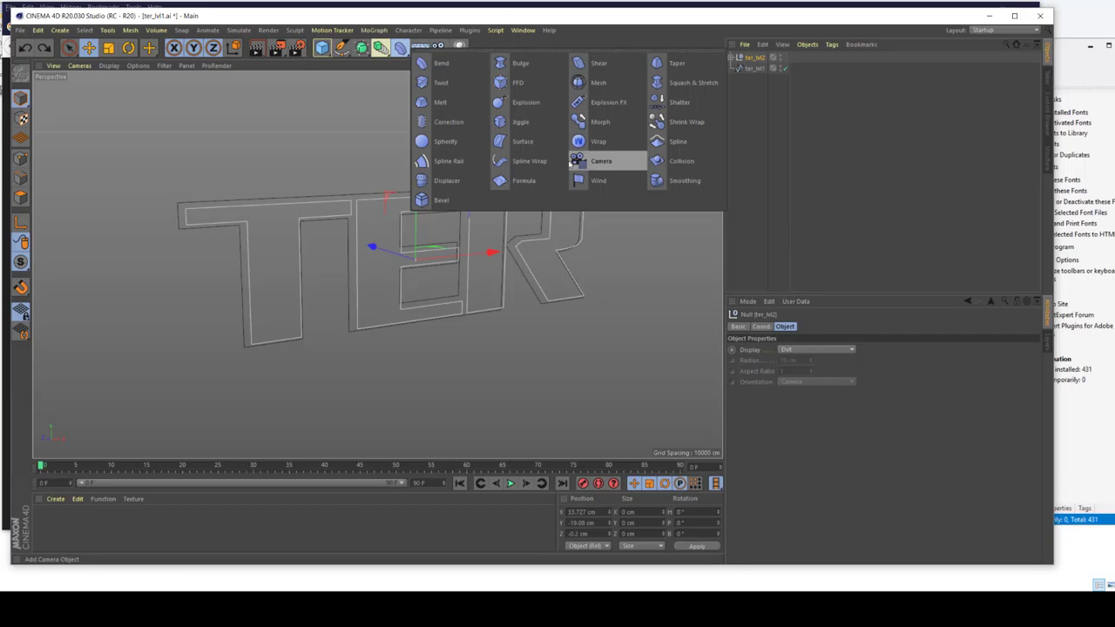
{"action": "left_click", "coordinate": [441, 199]}
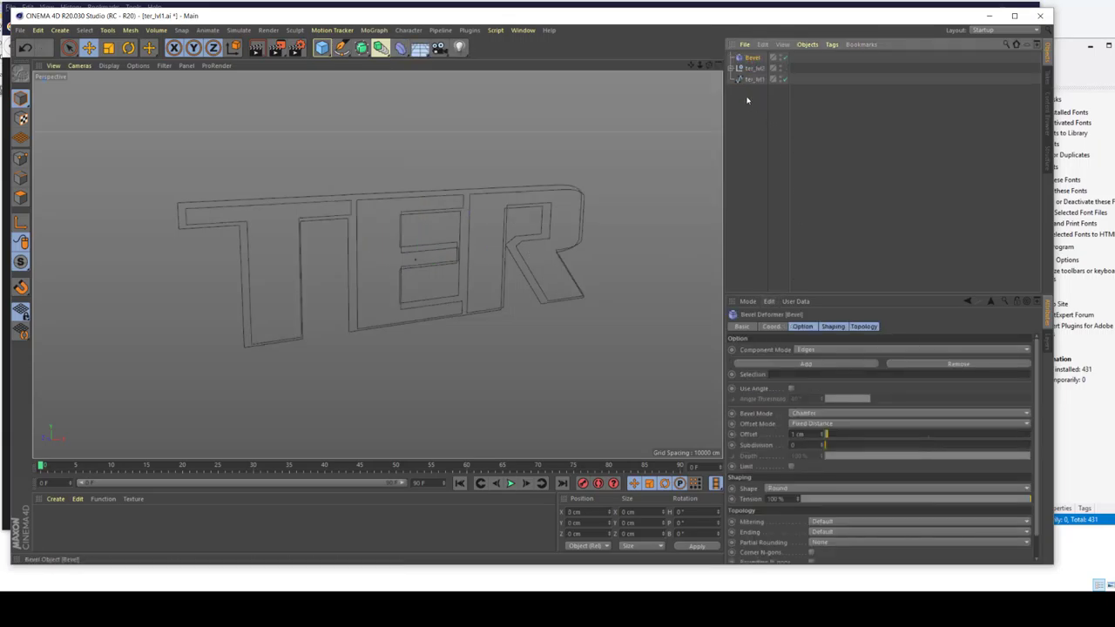
{"action": "left_click_drag", "start_coordinate": [747, 100], "coordinate": [762, 80]}
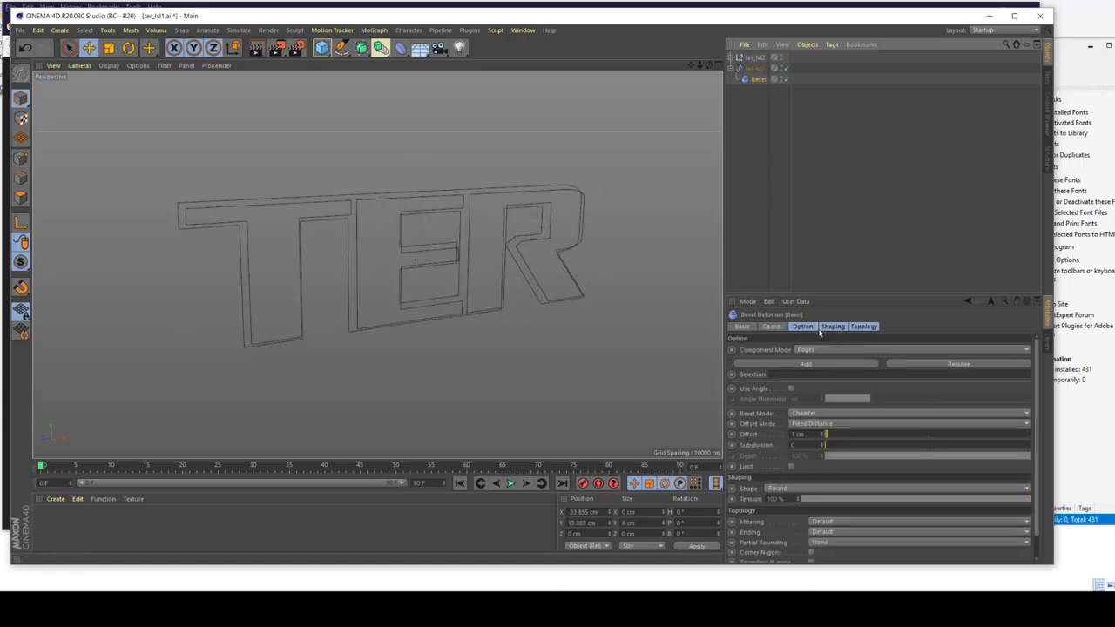
{"action": "key", "text": "ctrl+z"}
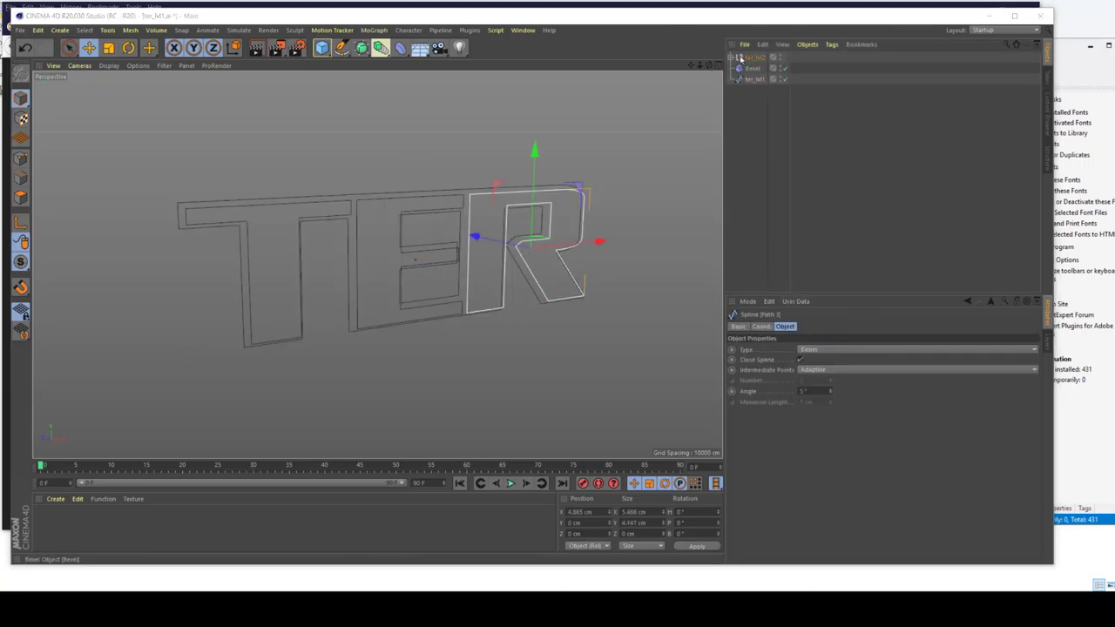
- Expand the ter_lvl2 group to check its letter paths, try moving the whole group, and undo the move
{"action": "left_click", "coordinate": [732, 57]}
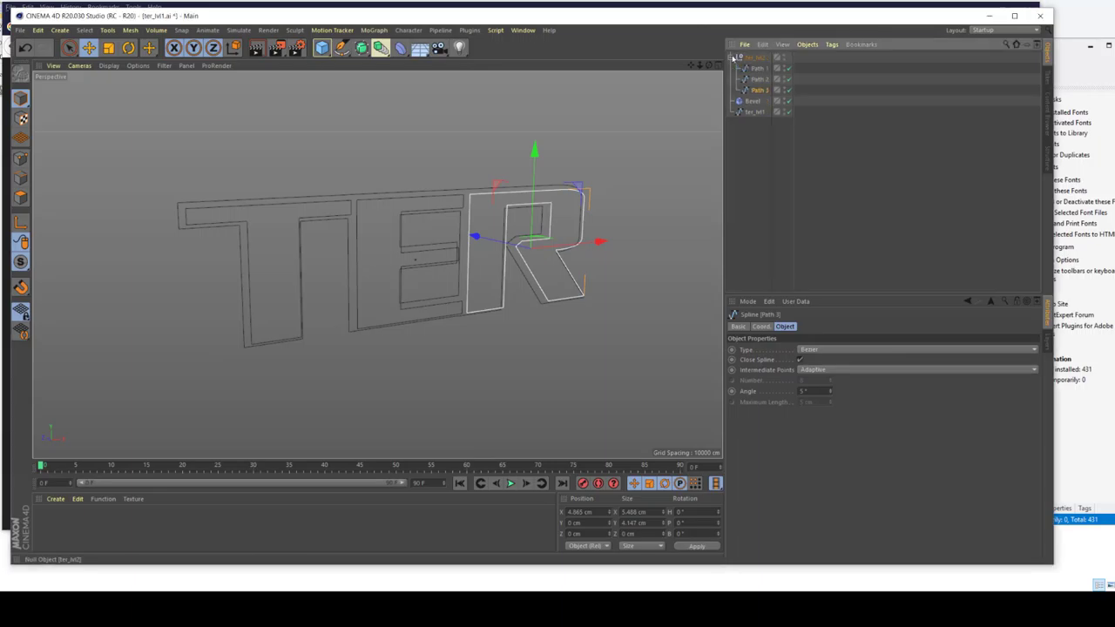
{"action": "left_click", "coordinate": [759, 90]}
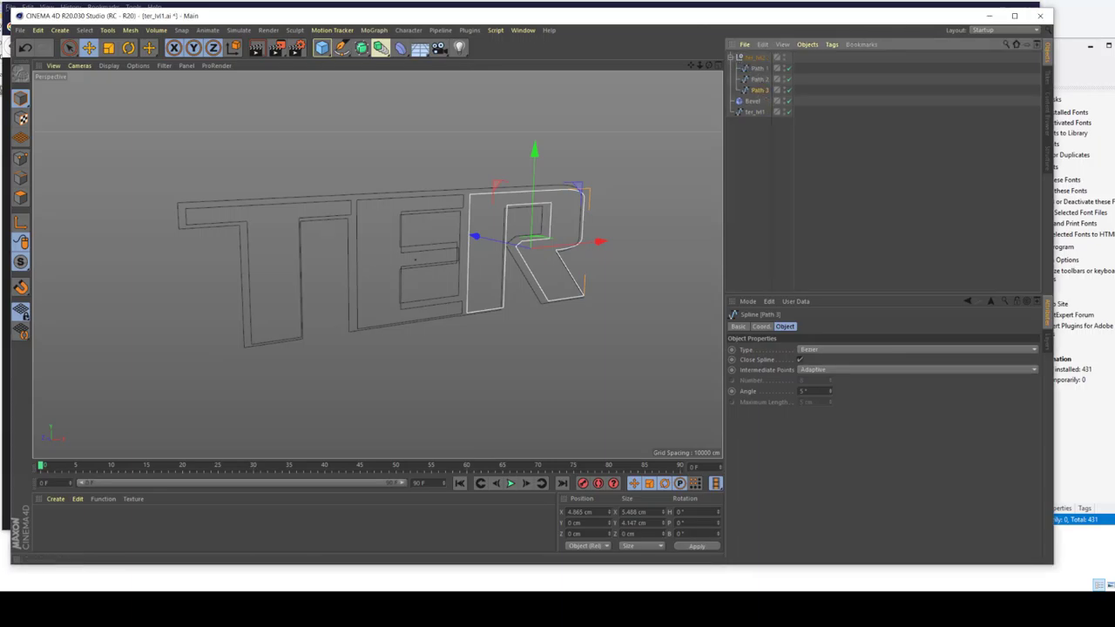
{"action": "left_click", "coordinate": [754, 58]}
{"action": "left_click_drag", "start_coordinate": [490, 251], "coordinate": [413, 274]}
{"action": "key", "text": "ctrl+z"}
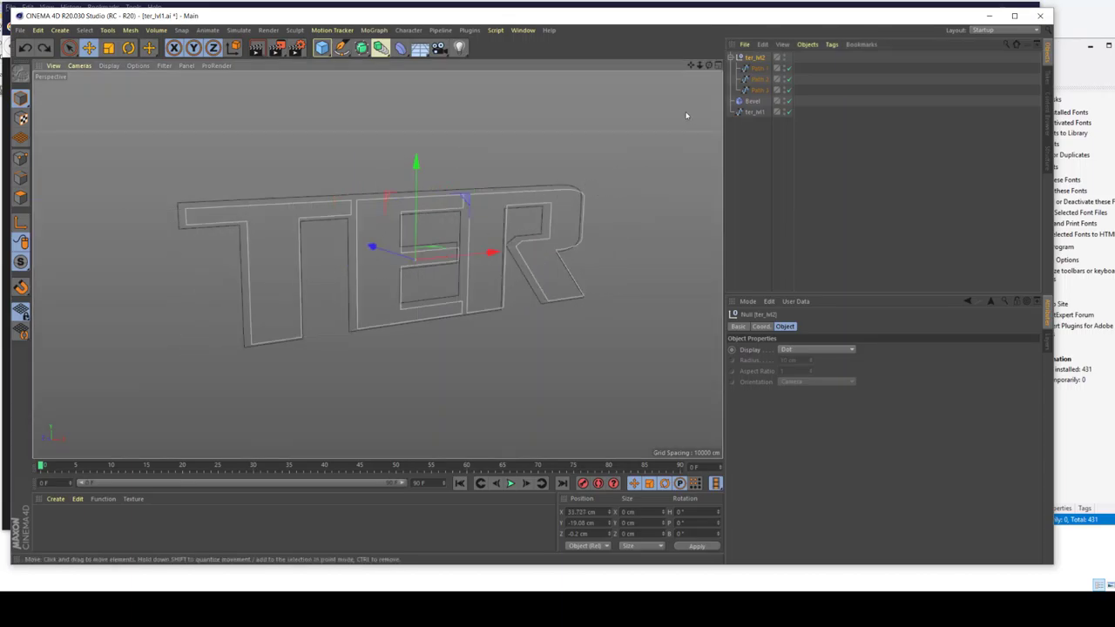
- Inspect the three path splines of ter_lvl2 and the ter_lvl1 spline to compare their outlines in the viewport
{"action": "left_click", "coordinate": [756, 69]}
{"action": "left_click", "coordinate": [762, 79]}
{"action": "left_click", "coordinate": [764, 90]}
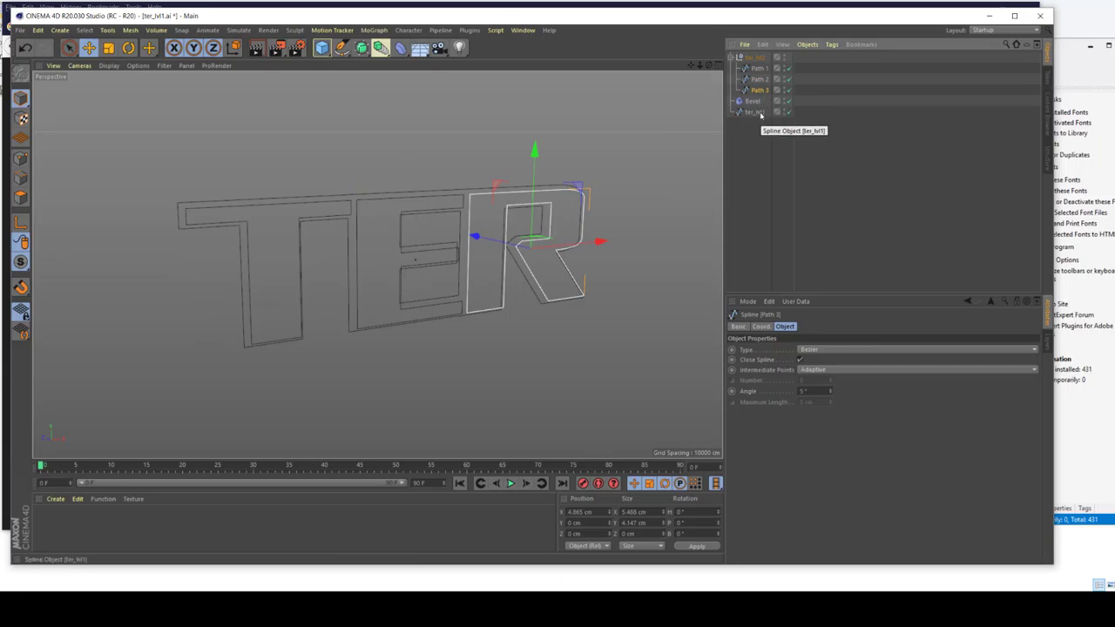
{"action": "left_click", "coordinate": [754, 112]}
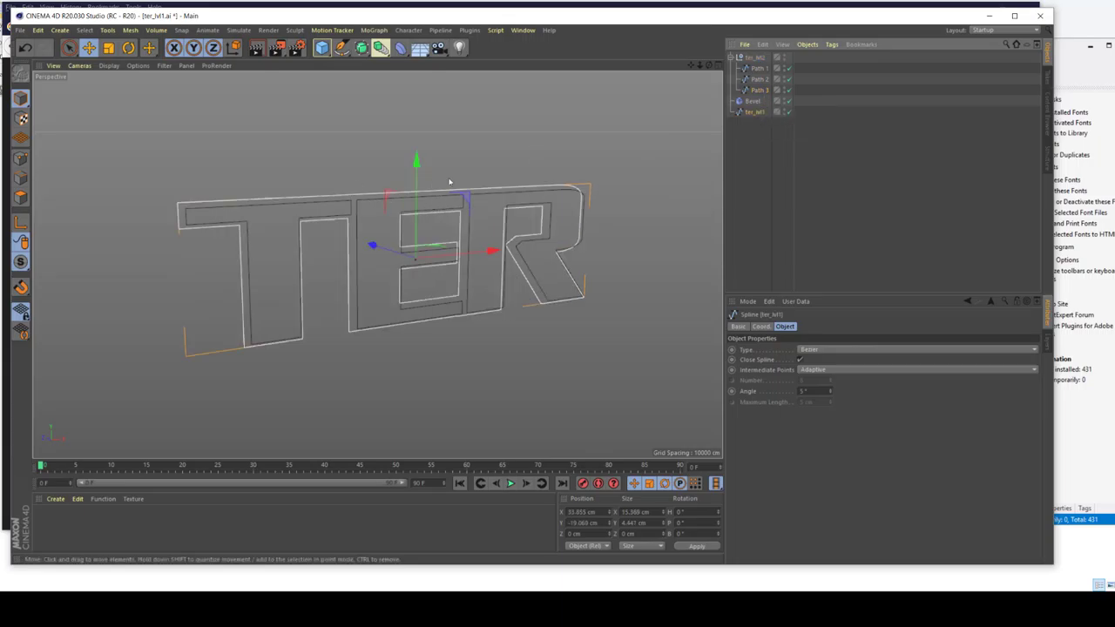
{"action": "scroll", "coordinate": [341, 204], "scroll_direction": "up", "scroll_amount": 5}
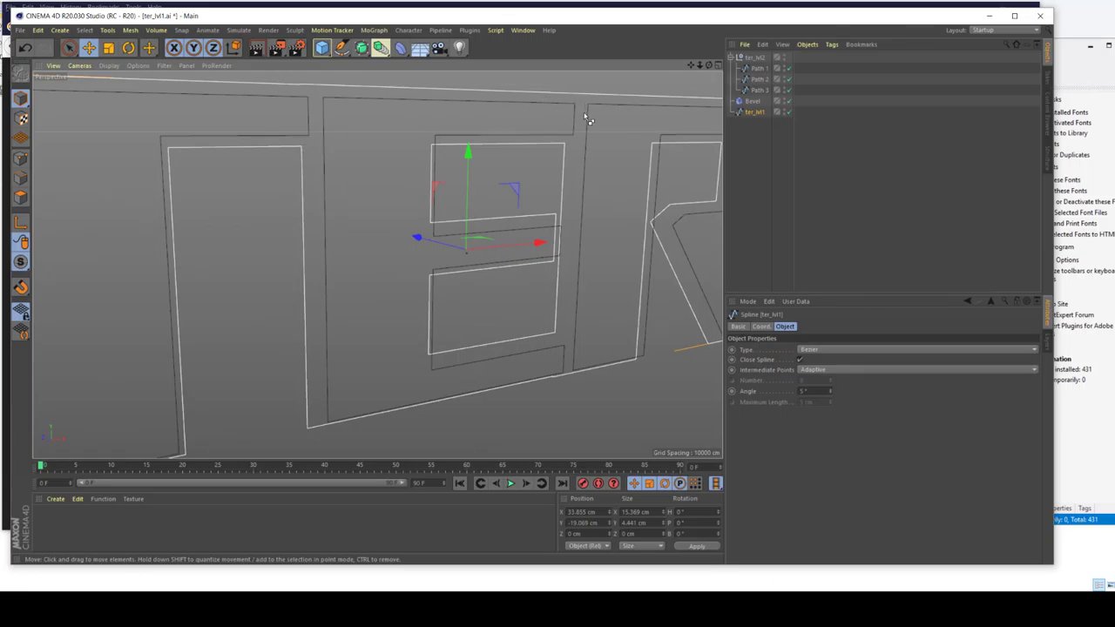
{"action": "scroll", "coordinate": [586, 120], "scroll_direction": "down", "scroll_amount": 5}
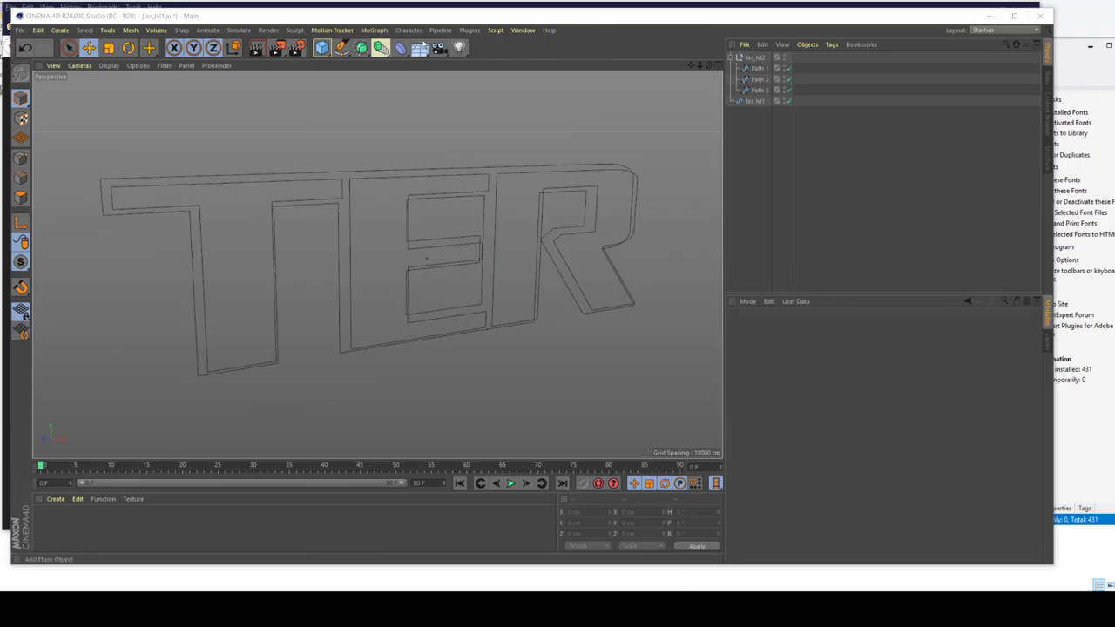
- Add an Extrude generator and nest the ter_lvl2 null with its paths inside it
{"action": "left_click", "coordinate": [361, 47]}
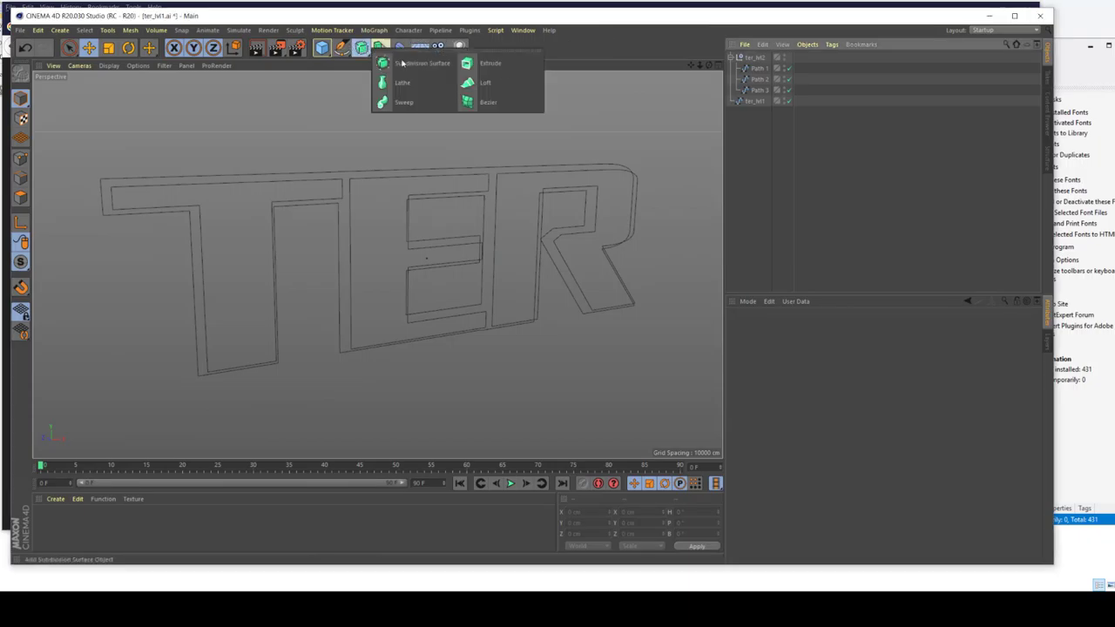
{"action": "left_click", "coordinate": [486, 63]}
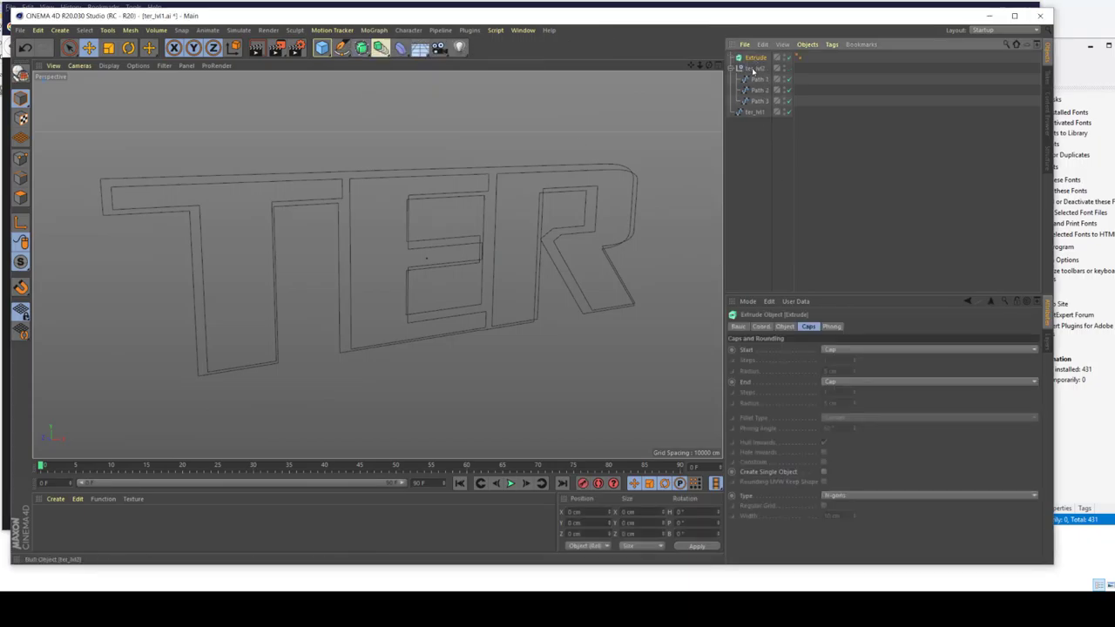
{"action": "mouse_move", "coordinate": [753, 71]}
{"action": "left_mouse_down"}
{"action": "mouse_move", "coordinate": [768, 58]}
{"action": "mouse_move", "coordinate": [767, 68]}
{"action": "left_mouse_up"}
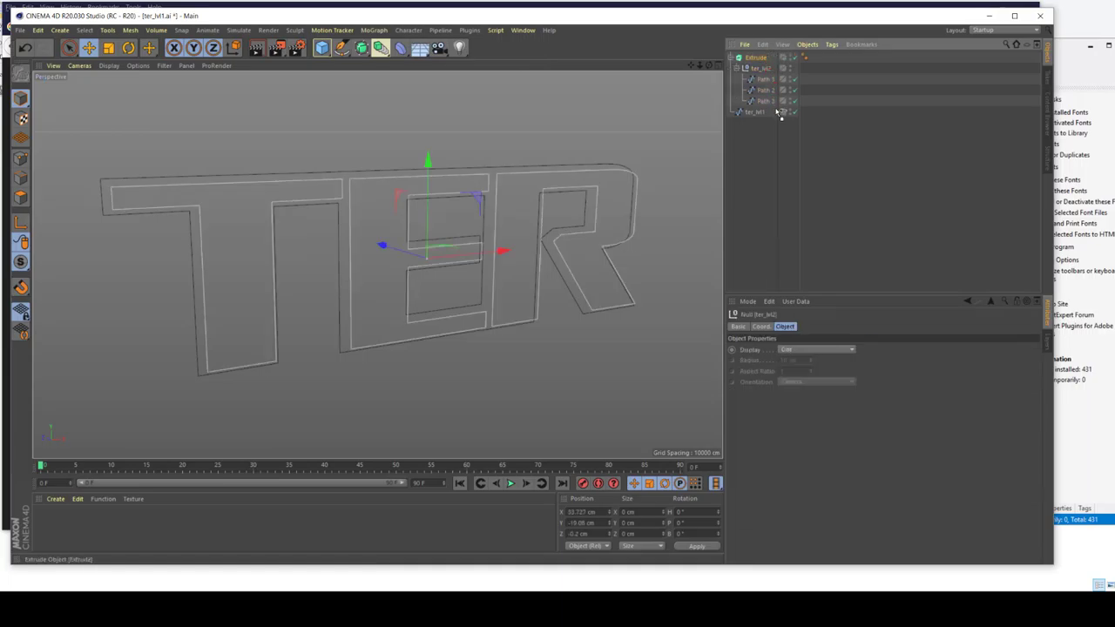
- Rearrange the hierarchy so ter_lvl2 is back at the top level and the Extrude sits inside it above the paths
{"action": "left_click", "coordinate": [755, 57]}
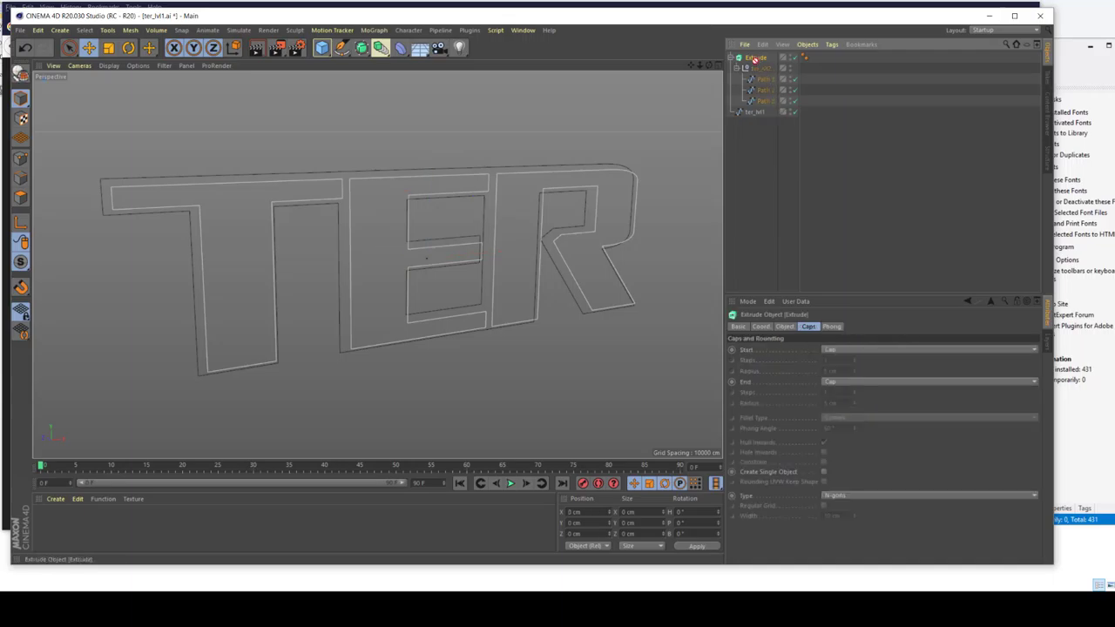
{"action": "left_click_drag", "start_coordinate": [754, 59], "coordinate": [761, 154]}
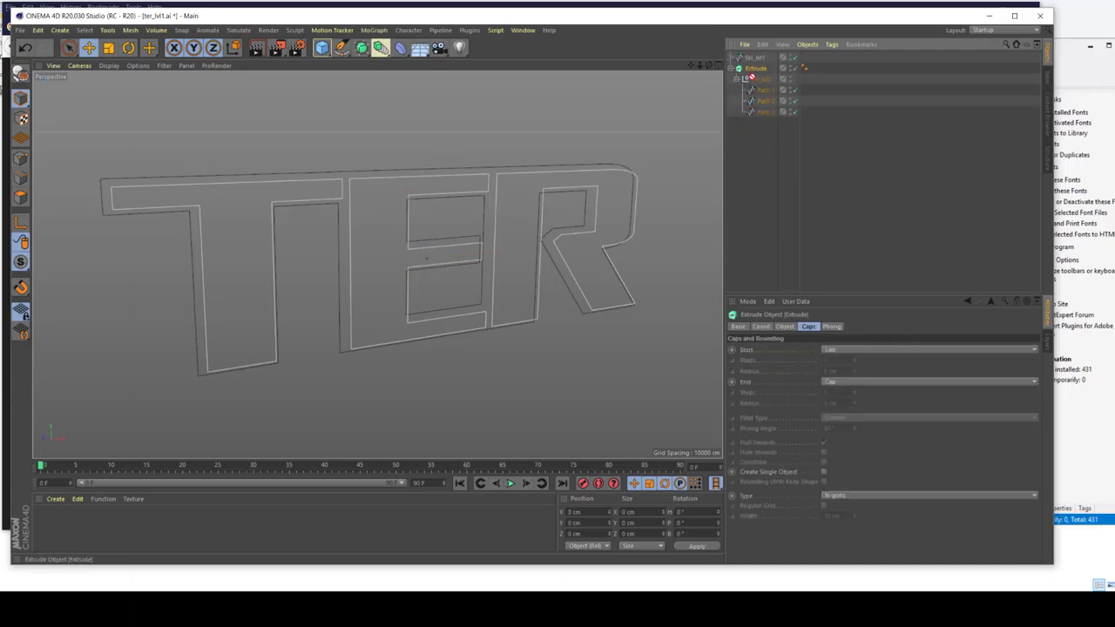
{"action": "left_click_drag", "start_coordinate": [747, 75], "coordinate": [761, 202]}
{"action": "left_click_drag", "start_coordinate": [751, 68], "coordinate": [766, 88]}
- Nest Path 1, Path 2 and Path 3 inside the Extrude and select the generator
{"action": "left_click", "coordinate": [763, 90]}
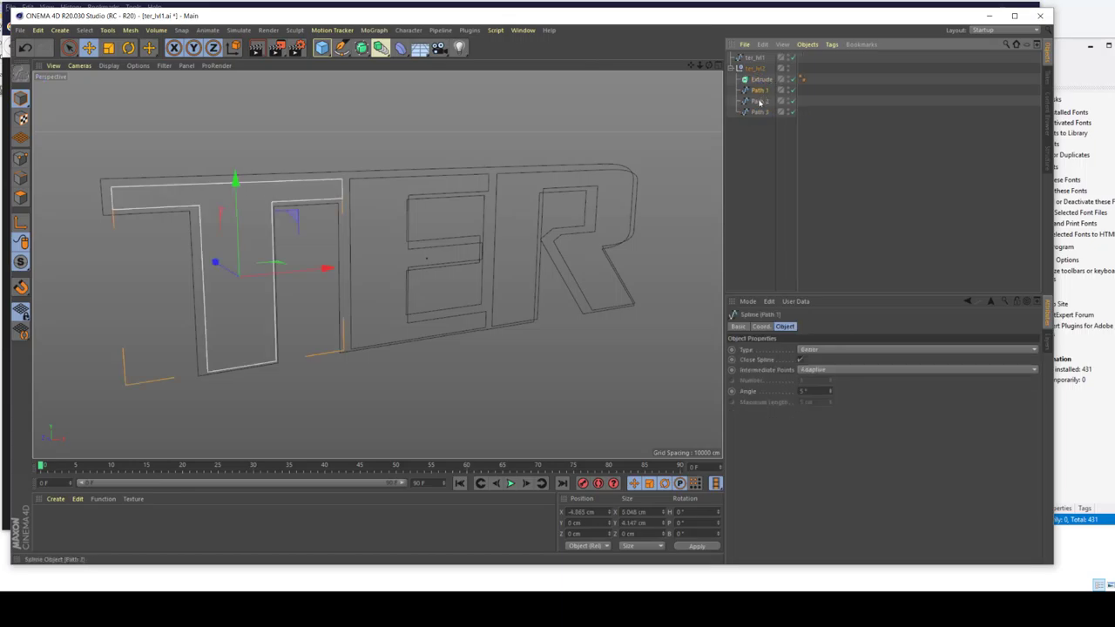
{"action": "left_click", "coordinate": [763, 90]}
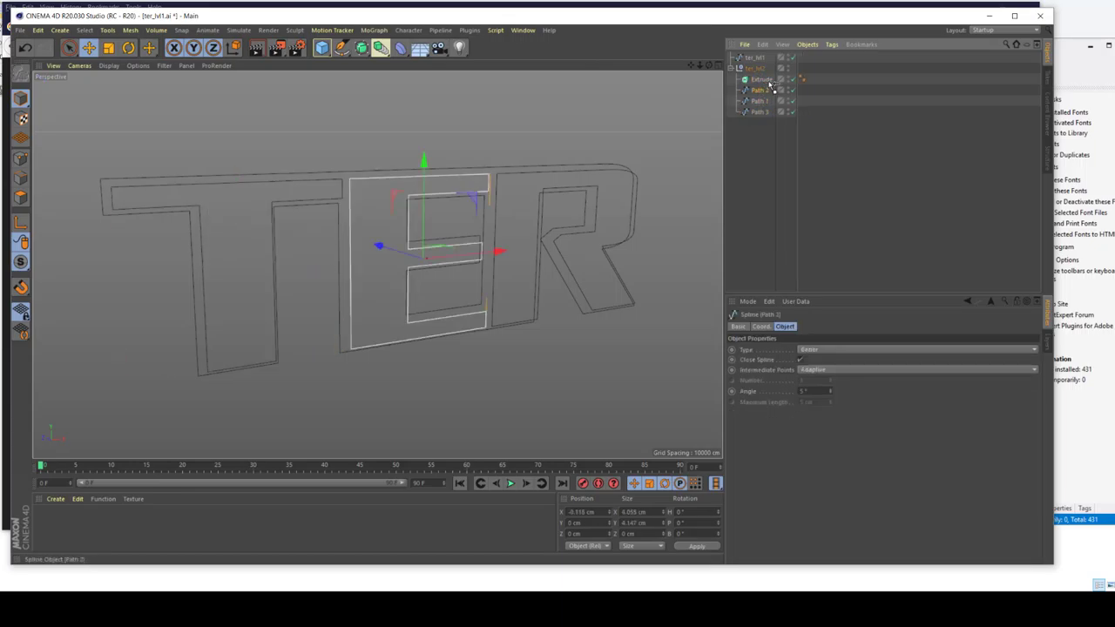
{"action": "mouse_move", "coordinate": [771, 81]}
{"action": "left_mouse_down"}
{"action": "mouse_move", "coordinate": [764, 88]}
{"action": "mouse_move", "coordinate": [772, 80]}
{"action": "left_mouse_up"}
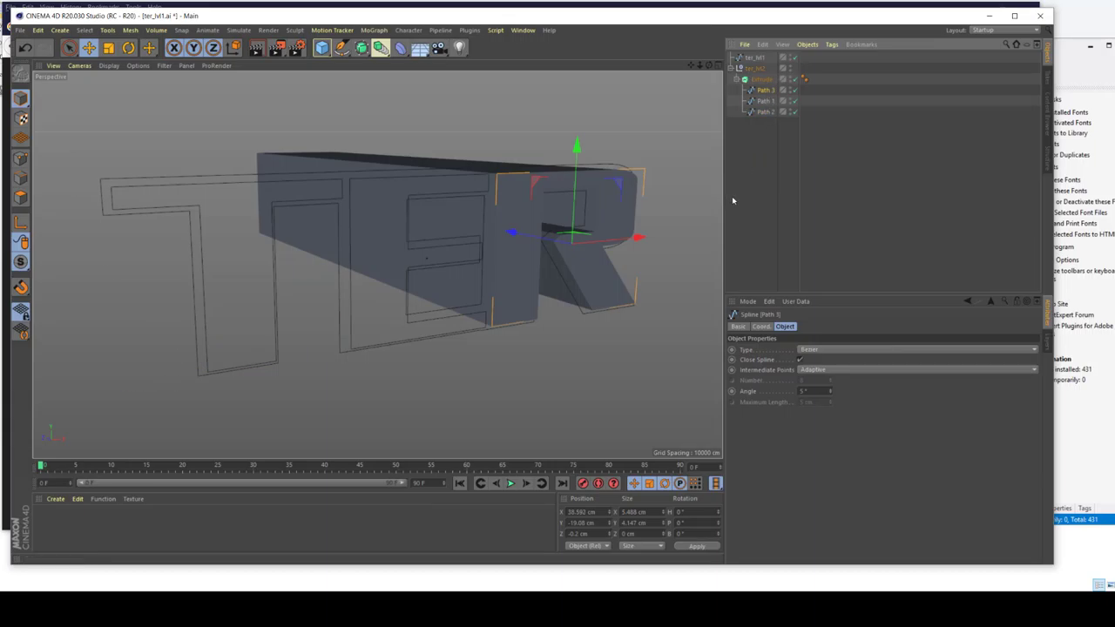
{"action": "left_click", "coordinate": [764, 80]}
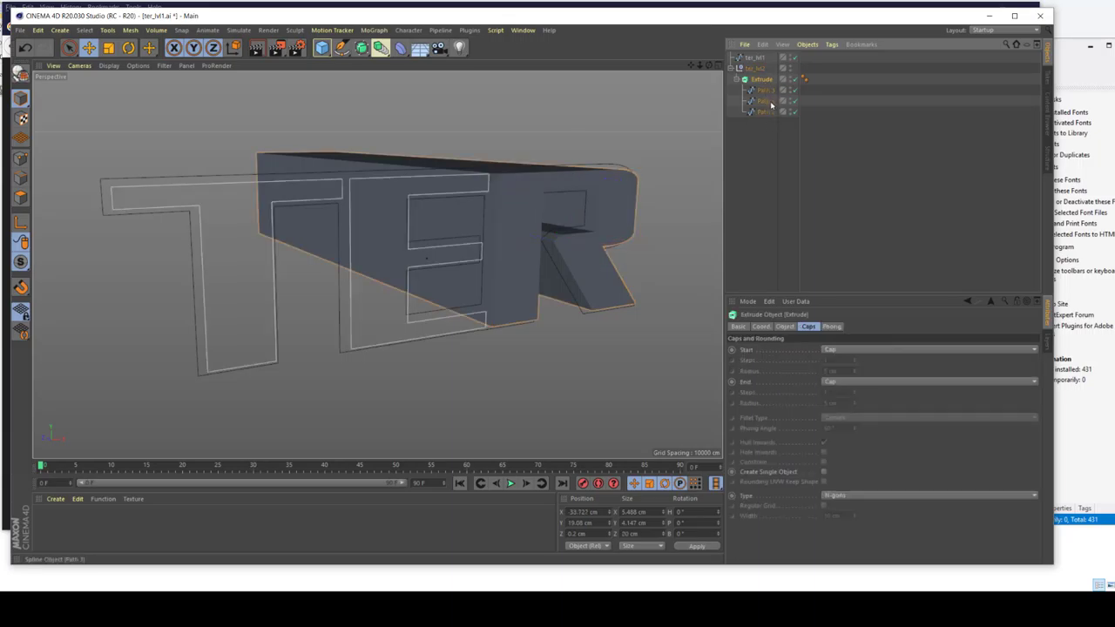
- Move the three path splines and the Extrude out of ter_lvl2 to the top level of the hierarchy
{"action": "left_click_drag", "start_coordinate": [756, 153], "coordinate": [756, 162]}
{"action": "left_click_drag", "start_coordinate": [764, 101], "coordinate": [754, 134]}
{"action": "left_click_drag", "start_coordinate": [763, 94], "coordinate": [756, 131]}
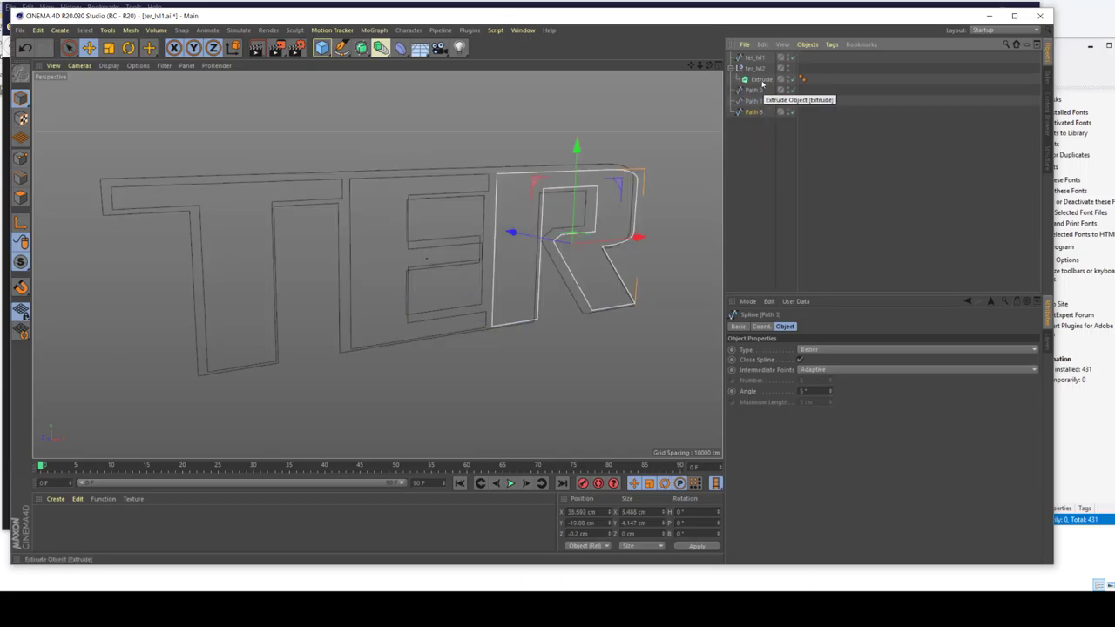
{"action": "left_click_drag", "start_coordinate": [764, 84], "coordinate": [751, 149]}
- Group the Path 1, Path 2 and Path 3 splines together under a new null
{"action": "left_click", "coordinate": [754, 79]}
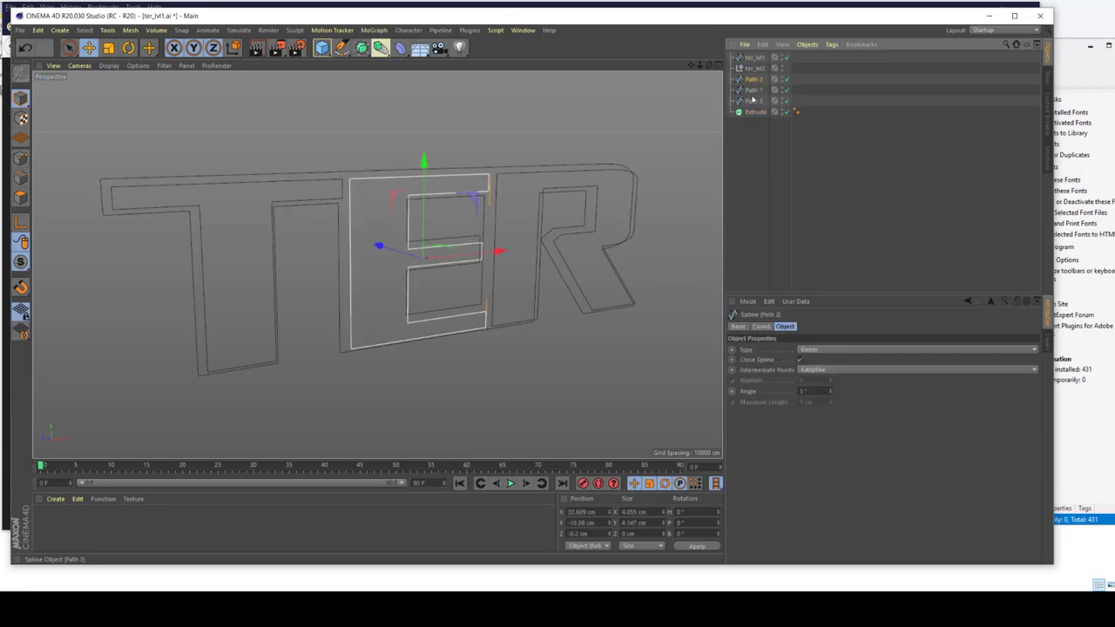
{"action": "left_click", "coordinate": [754, 101], "text": "shift"}
{"action": "right_click", "coordinate": [754, 101]}
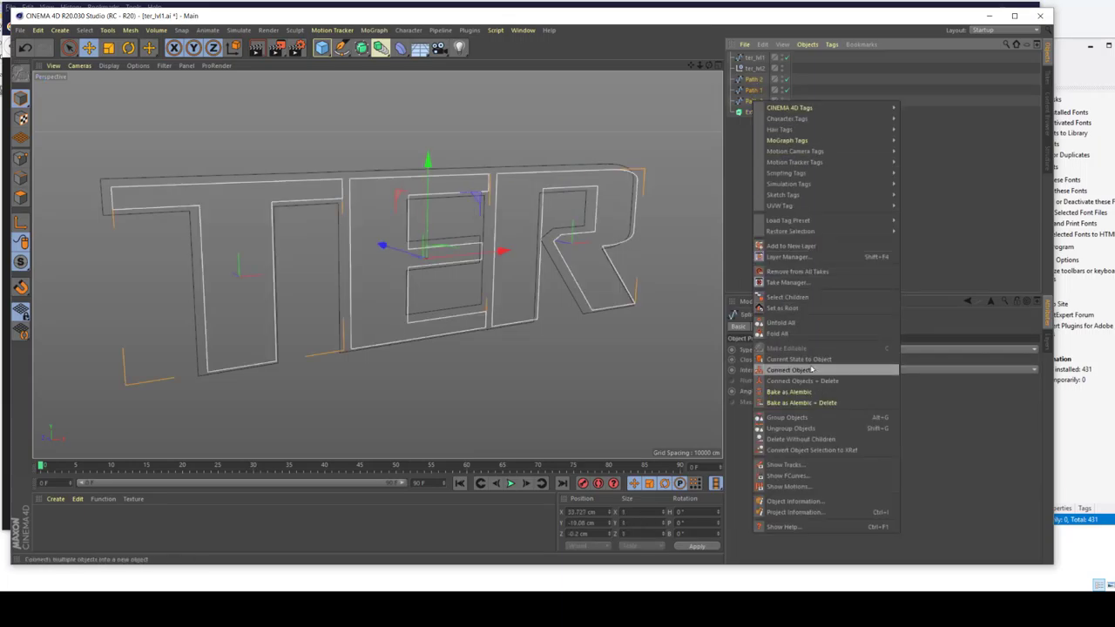
{"action": "left_click", "coordinate": [811, 418]}
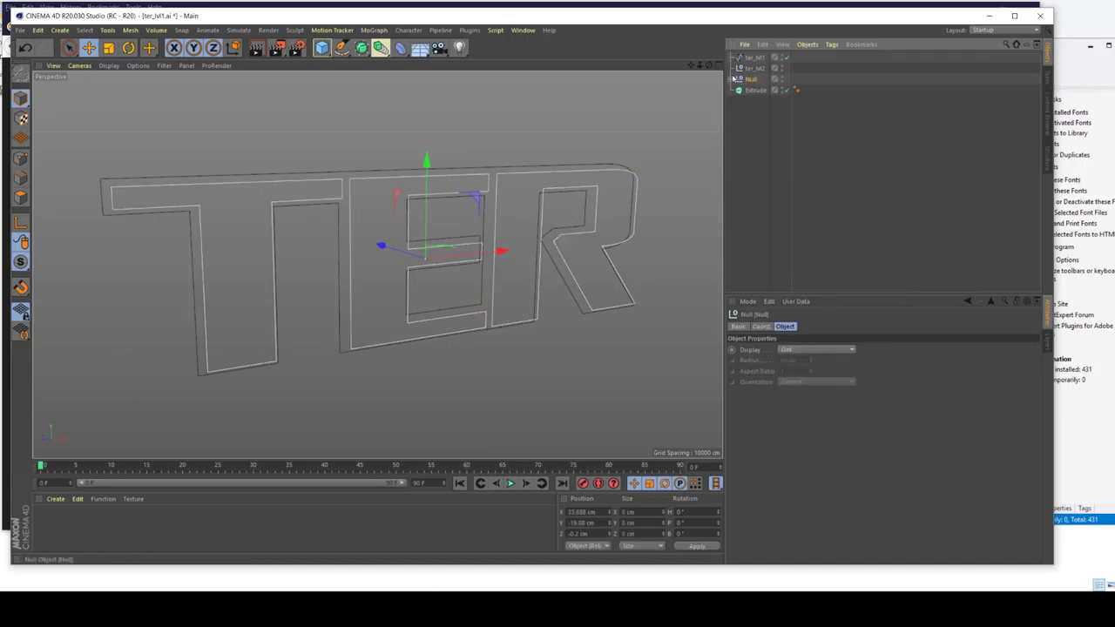
- Place the Extrude inside the new null with the three paths as its children, ordered with Path 3 first
{"action": "left_click_drag", "start_coordinate": [749, 90], "coordinate": [766, 170]}
{"action": "key", "text": "ctrl+z"}
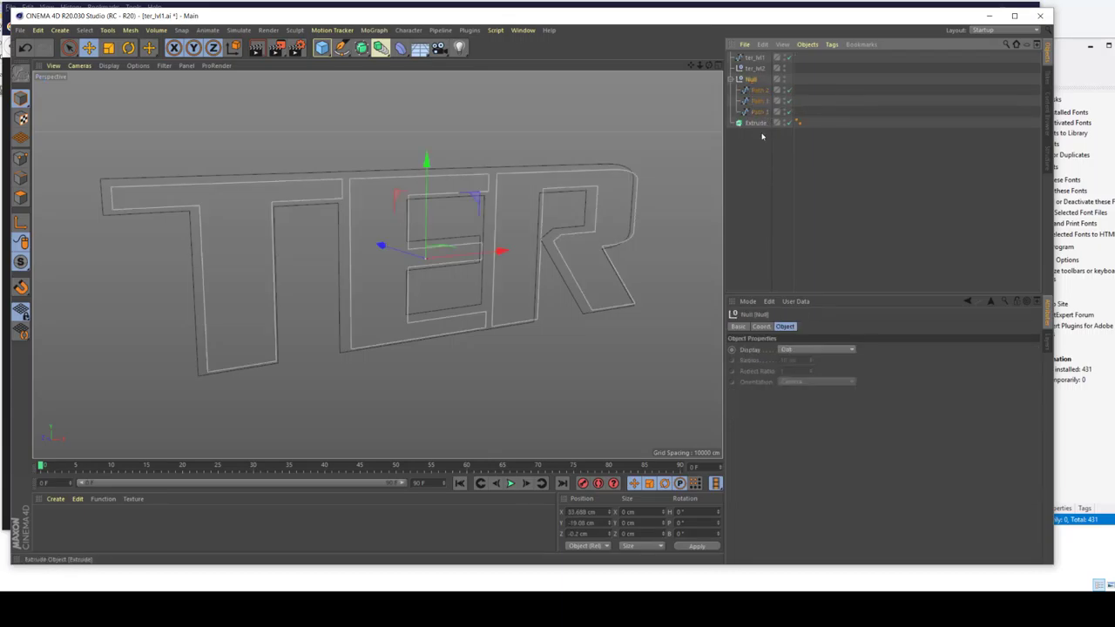
{"action": "key", "text": "ctrl+z"}
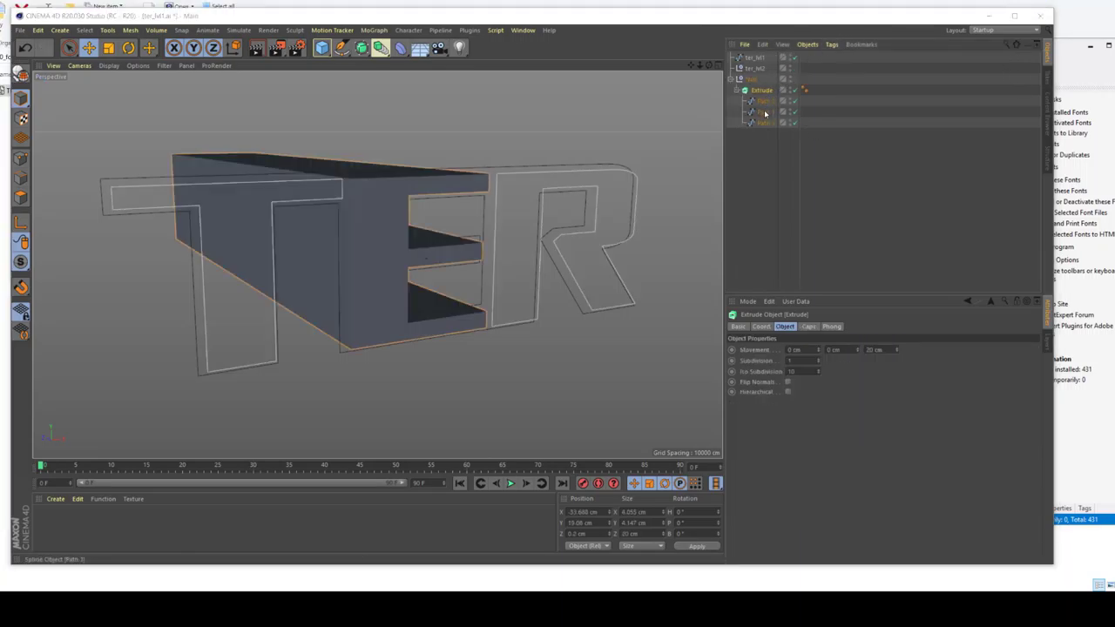
{"action": "left_click_drag", "start_coordinate": [765, 113], "coordinate": [765, 98]}
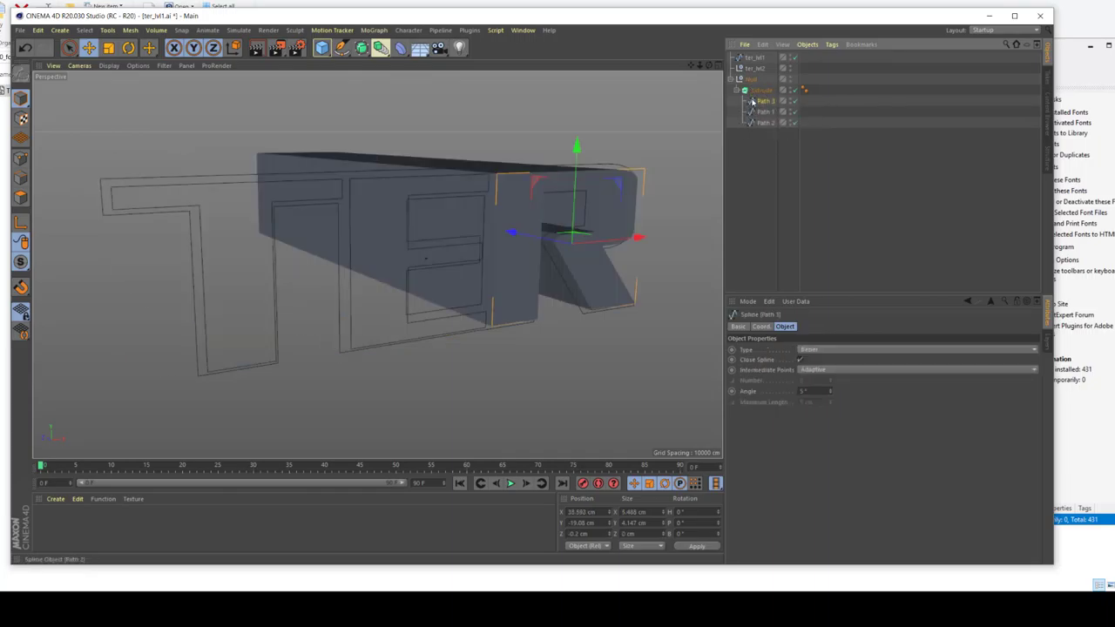
- Enable the Hierarchical option on the Extrude so all three letter paths are extruded, and inspect the letters
{"action": "left_click", "coordinate": [754, 93]}
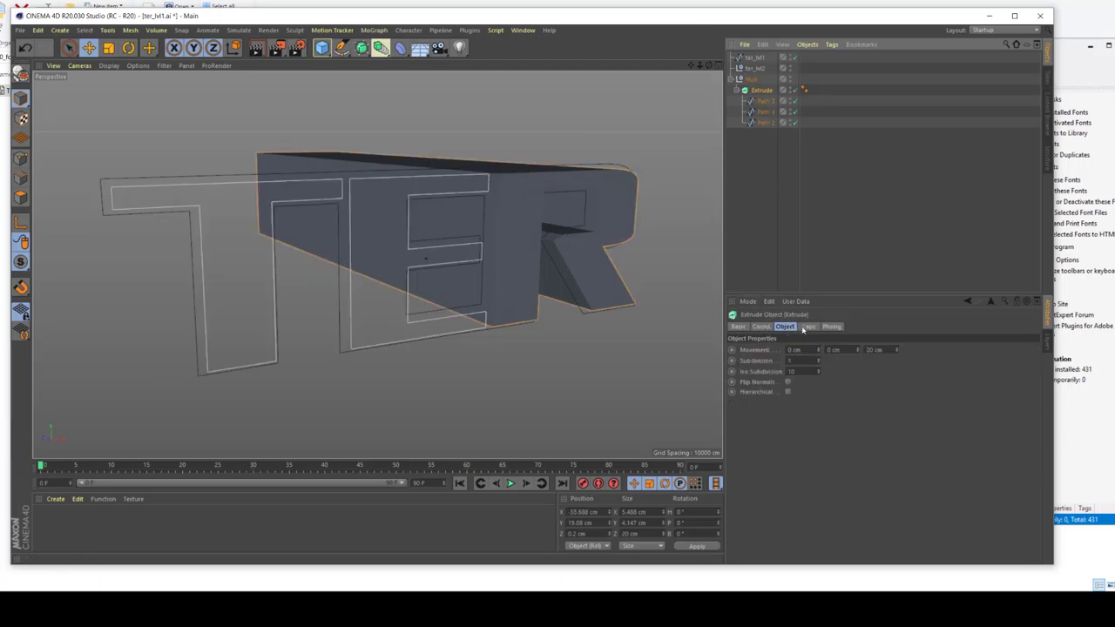
{"action": "left_click", "coordinate": [787, 392]}
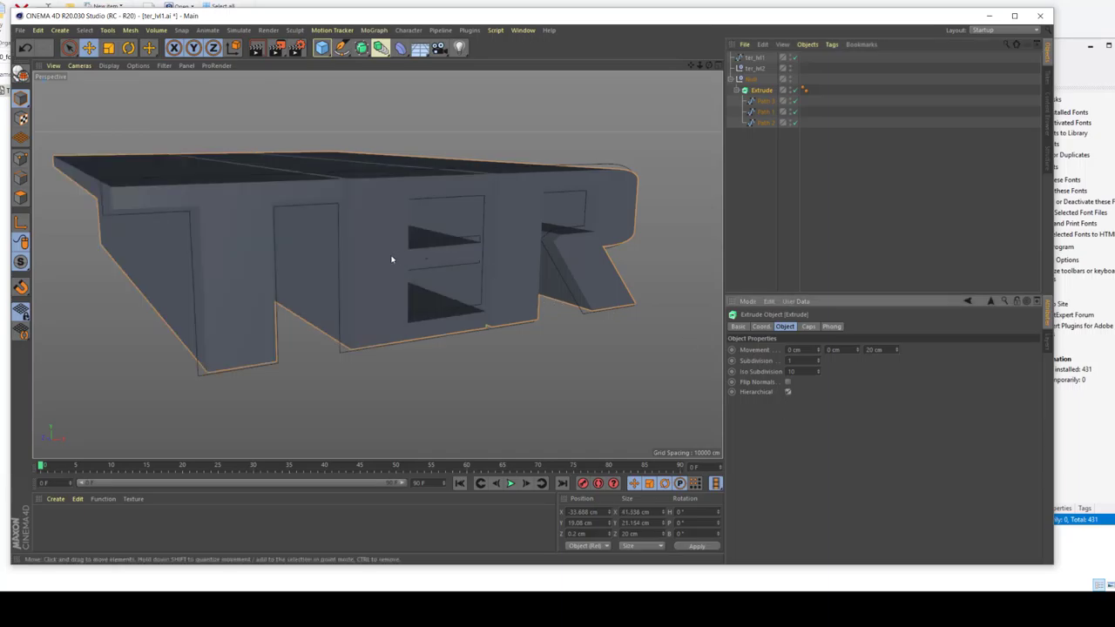
{"action": "left_click_drag", "start_coordinate": [343, 255], "coordinate": [388, 204], "text": "alt"}
{"action": "scroll", "coordinate": [273, 153], "scroll_direction": "up", "scroll_amount": 3}
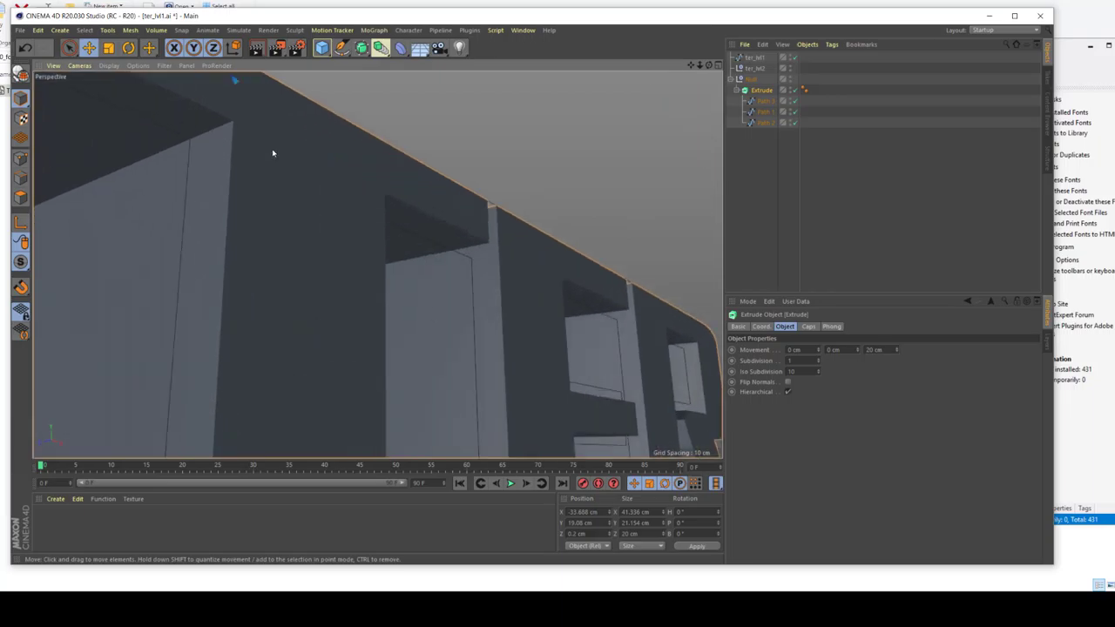
{"action": "left_click_drag", "start_coordinate": [328, 185], "coordinate": [498, 288], "text": "alt"}
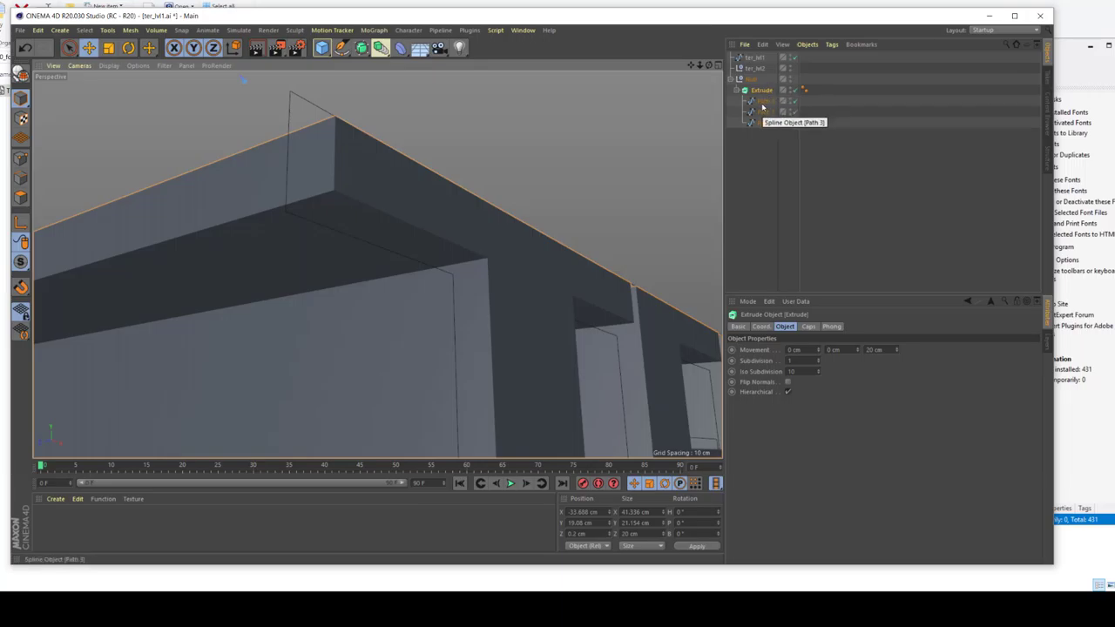
- Set both the start and end caps of the Extrude to None
{"action": "left_click", "coordinate": [809, 327]}
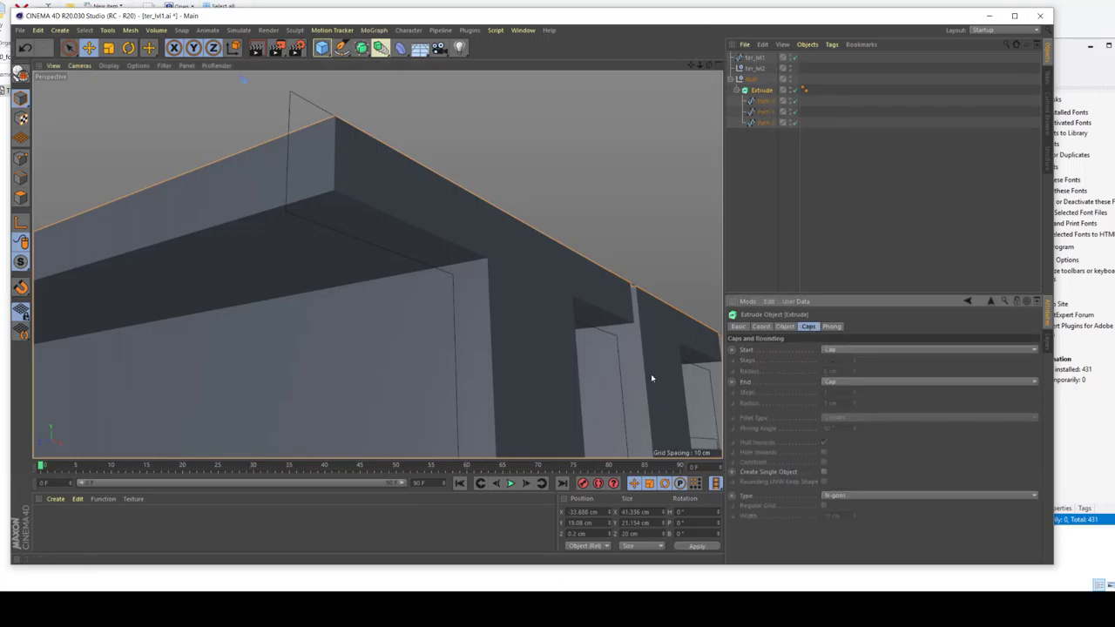
{"action": "left_click_drag", "start_coordinate": [624, 372], "coordinate": [564, 263], "text": "alt"}
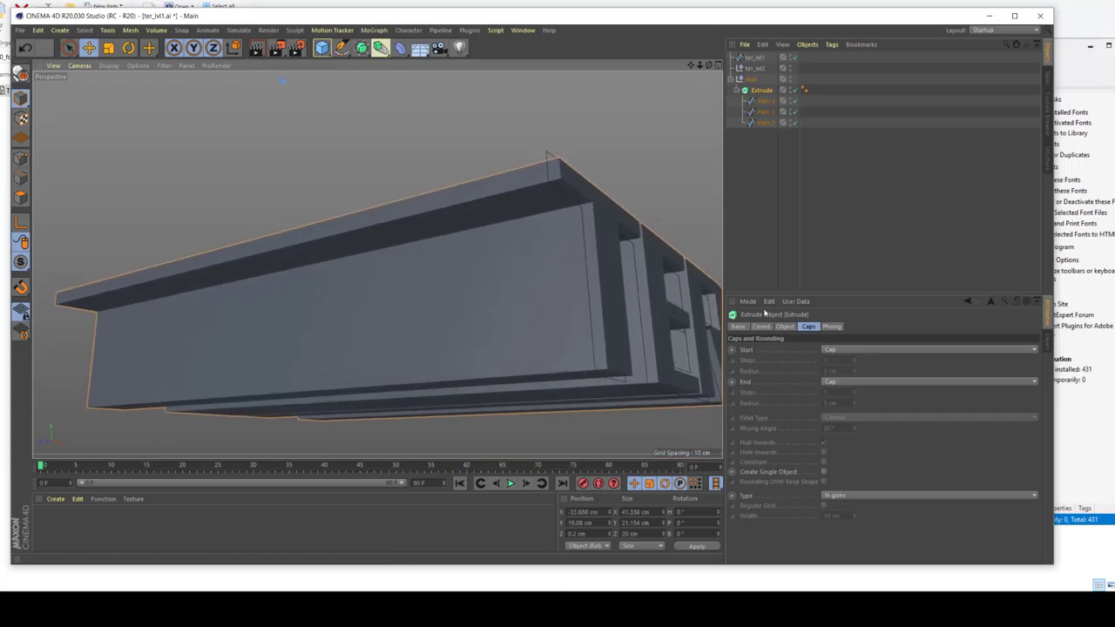
{"action": "left_click", "coordinate": [834, 350]}
{"action": "left_click", "coordinate": [843, 353]}
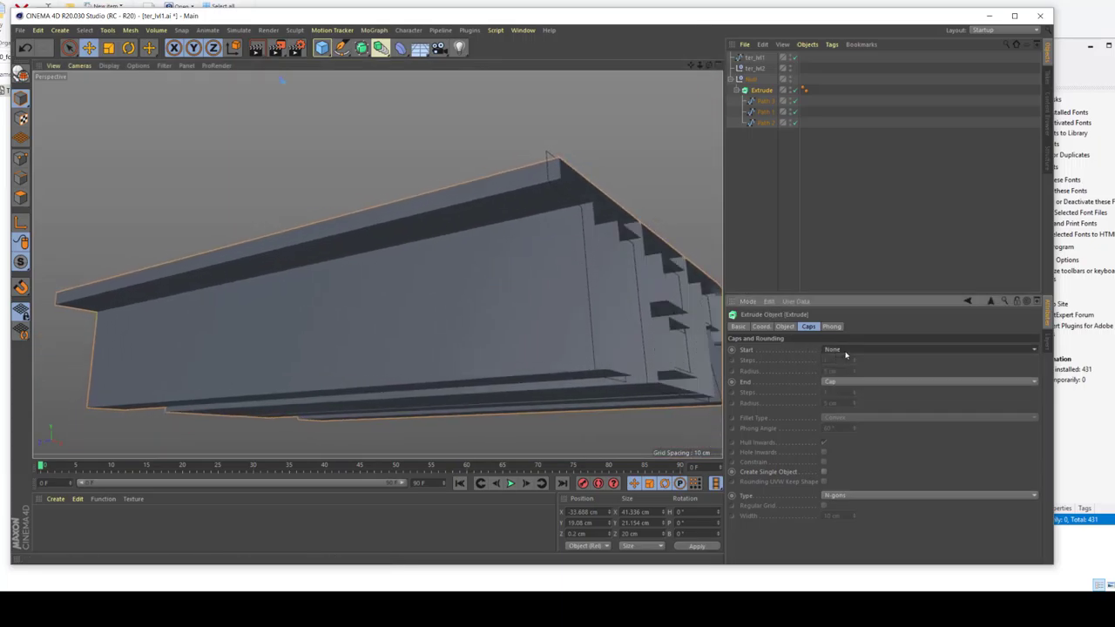
{"action": "left_click", "coordinate": [838, 384]}
{"action": "left_click", "coordinate": [836, 389]}
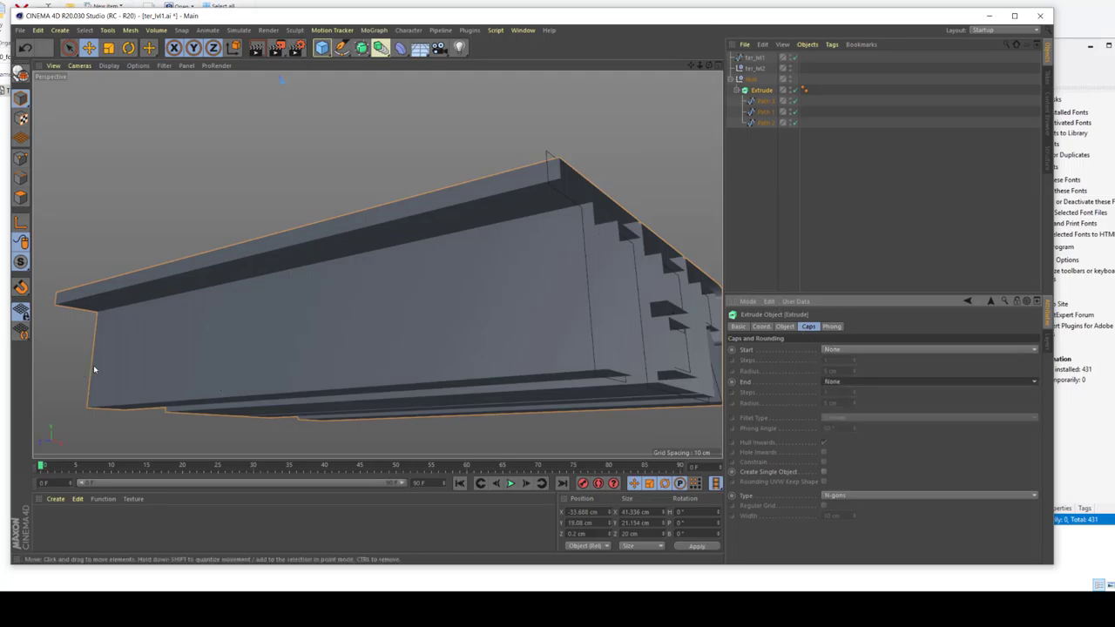
- Set the Extrude's end to Cap, and its start first to Fillet and finally to Fillet Cap
{"action": "left_click", "coordinate": [834, 385]}
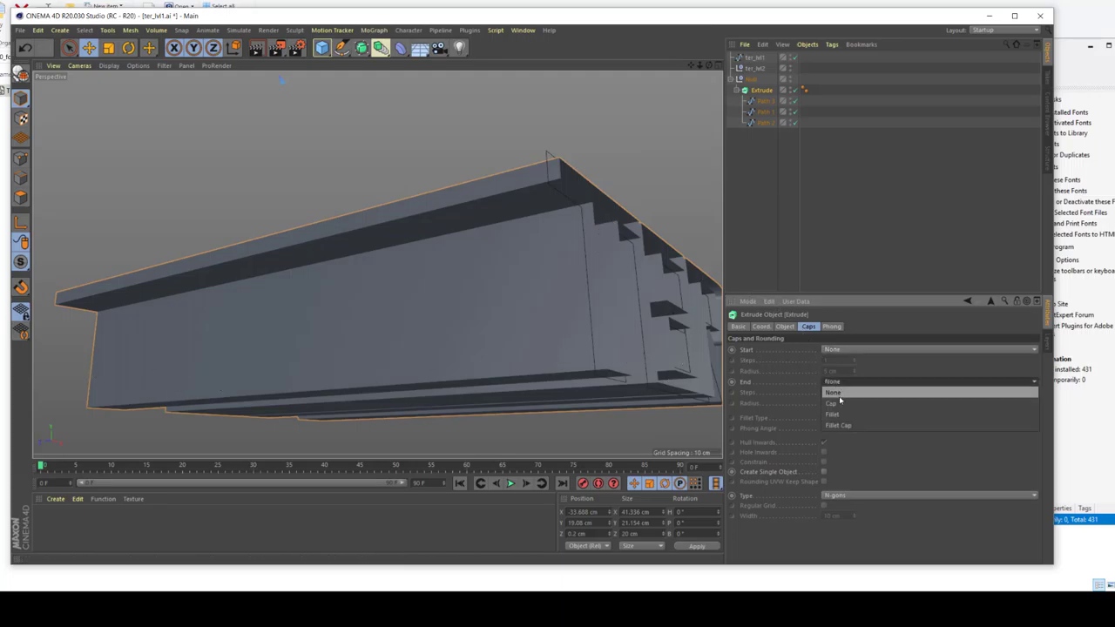
{"action": "left_click", "coordinate": [838, 405]}
{"action": "left_click", "coordinate": [840, 349]}
{"action": "left_click", "coordinate": [848, 382]}
{"action": "scroll", "coordinate": [533, 286], "scroll_direction": "down", "scroll_amount": 6}
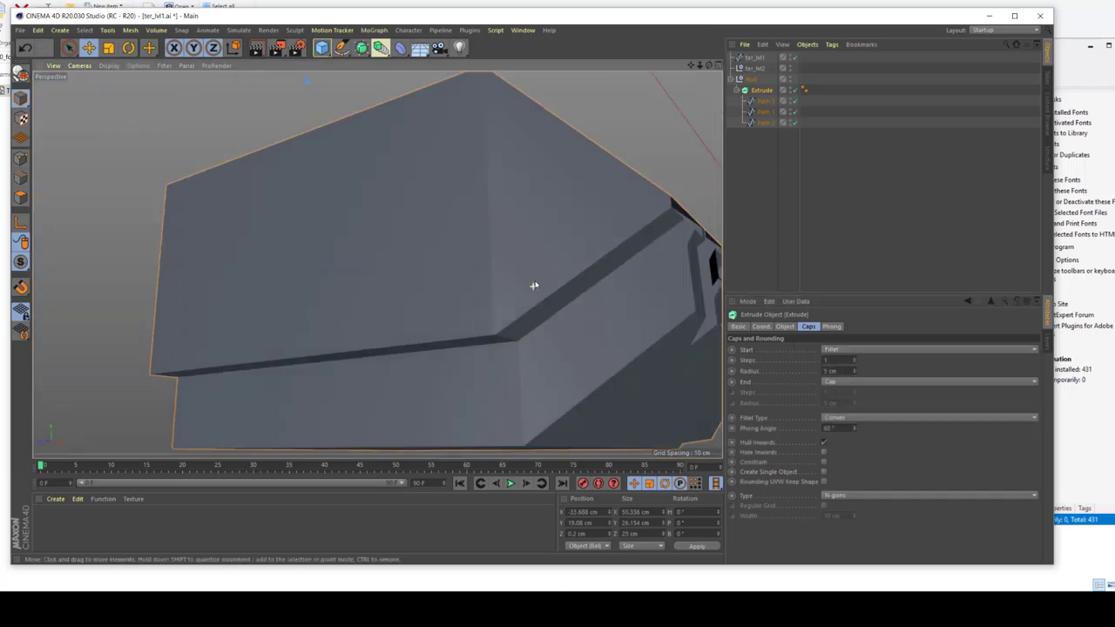
{"action": "scroll", "coordinate": [610, 259], "scroll_direction": "down", "scroll_amount": 4}
{"action": "scroll", "coordinate": [682, 222], "scroll_direction": "up", "scroll_amount": 5}
{"action": "scroll", "coordinate": [692, 225], "scroll_direction": "down", "scroll_amount": 2}
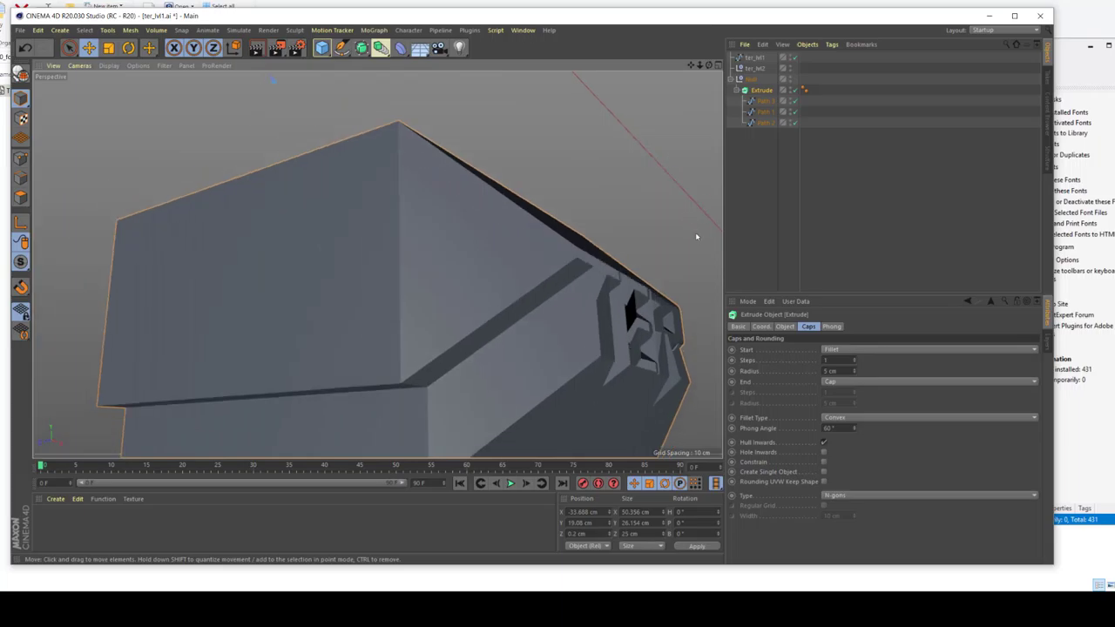
{"action": "left_click", "coordinate": [841, 350]}
{"action": "left_click", "coordinate": [840, 393]}
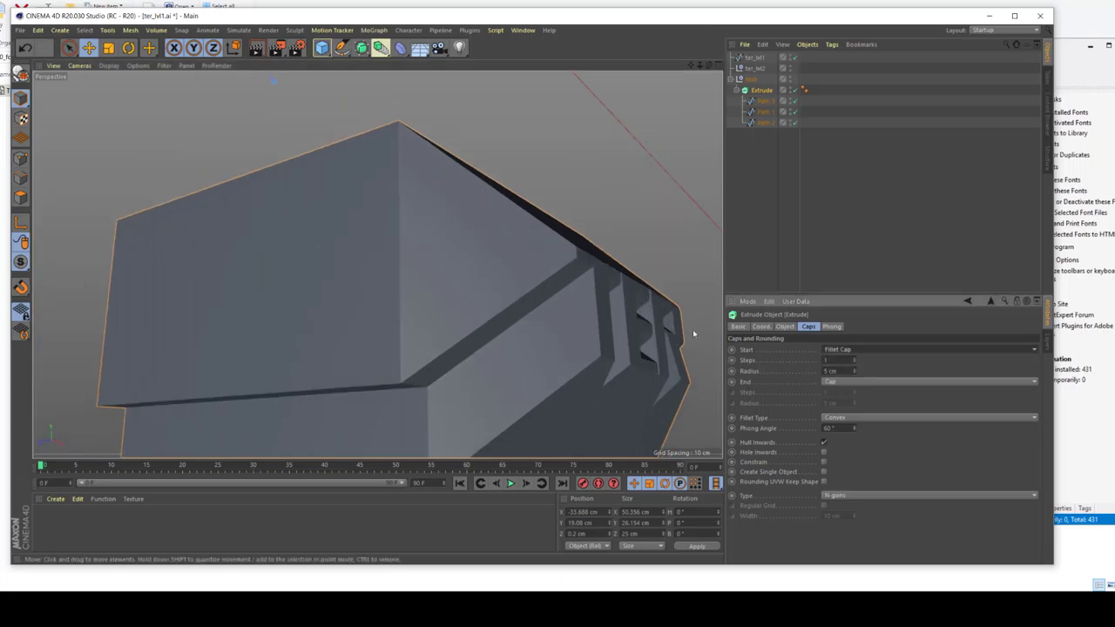
- Try a start fillet radius of 1 cm on the Extrude, and reduce it to 0.1 cm
{"action": "left_click_drag", "start_coordinate": [838, 371], "coordinate": [795, 374]}
{"action": "type", "text": "1"}
{"action": "key", "text": "Tab"}
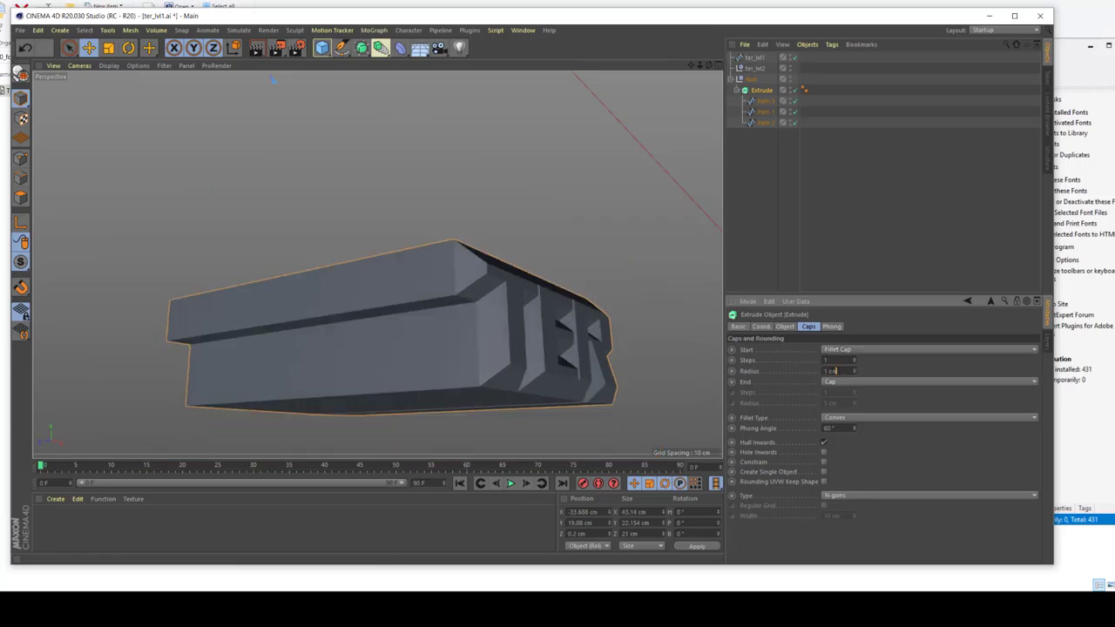
{"action": "left_click_drag", "start_coordinate": [840, 371], "coordinate": [776, 370]}
{"action": "type", "text": "."}
{"action": "type", "text": "0.1"}
{"action": "key", "text": "Return"}
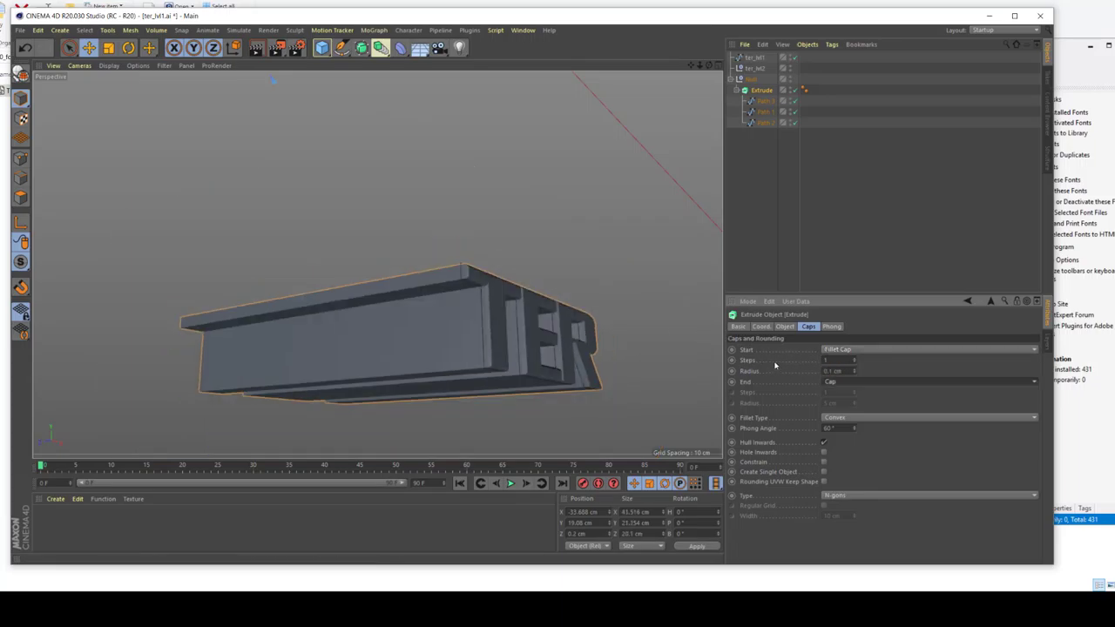
{"action": "scroll", "coordinate": [475, 243], "scroll_direction": "up", "scroll_amount": 5}
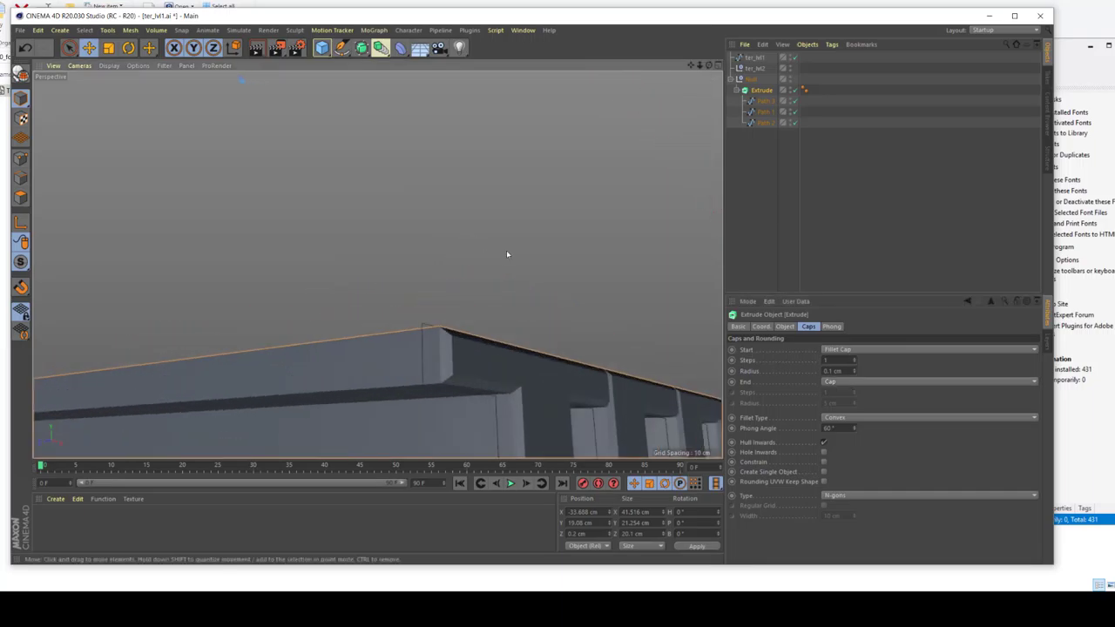
- Re-enter a start fillet radius of 0.1 cm on the Extrude and check the letter edges
{"action": "scroll", "coordinate": [520, 257], "scroll_direction": "down", "scroll_amount": 4}
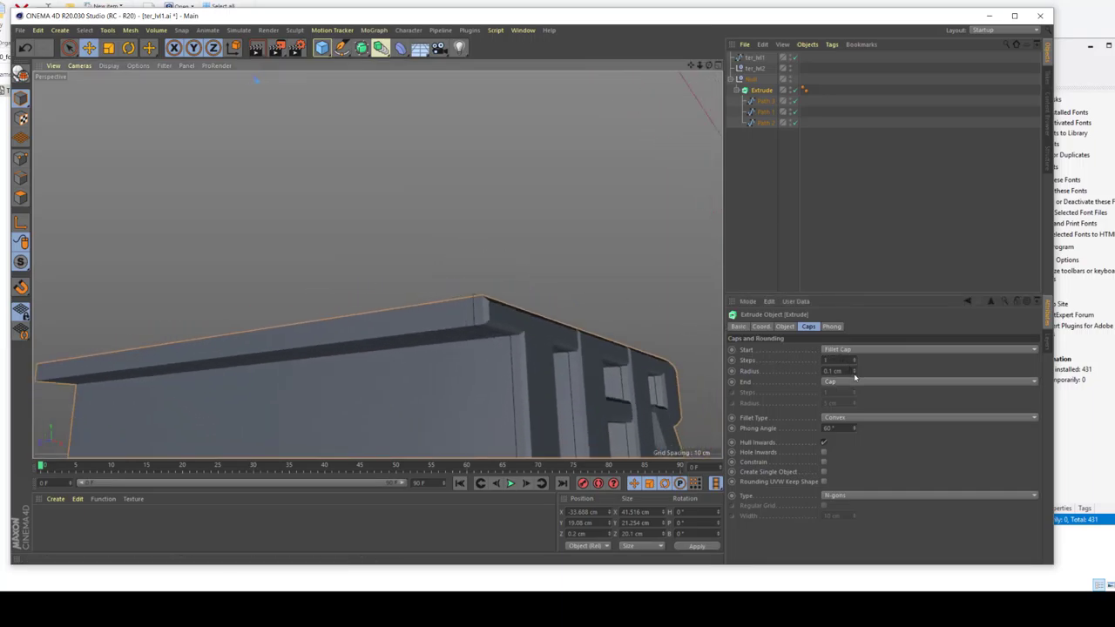
{"action": "left_click_drag", "start_coordinate": [854, 375], "coordinate": [796, 364]}
{"action": "type", "text": ".1"}
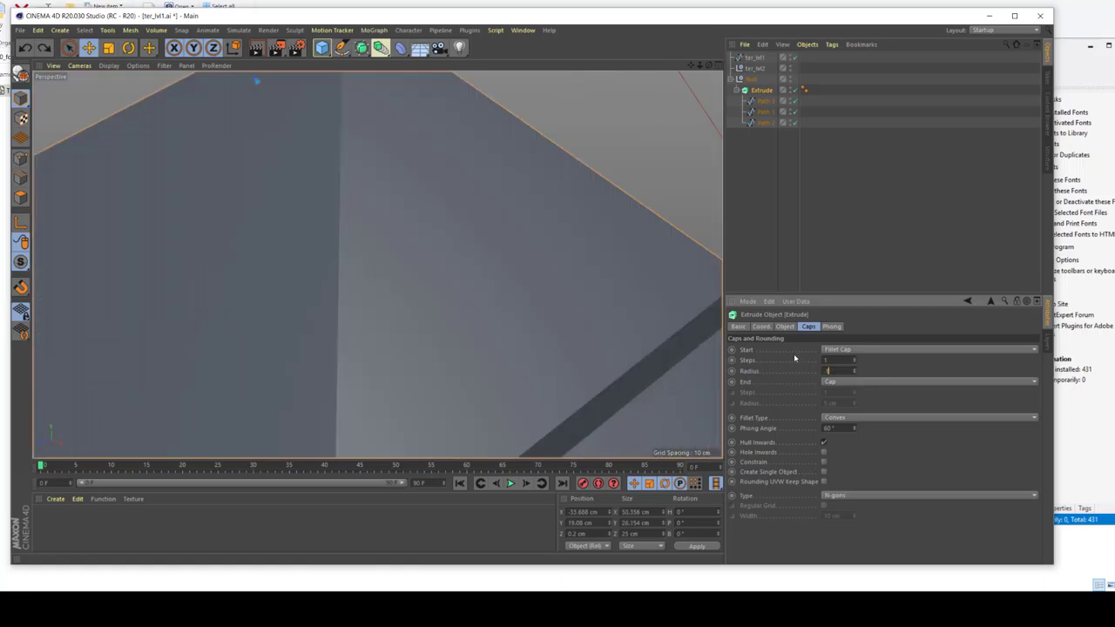
{"action": "type", "text": "0.1"}
{"action": "key", "text": "Return"}
{"action": "left_click_drag", "start_coordinate": [554, 290], "coordinate": [405, 305], "text": "alt"}
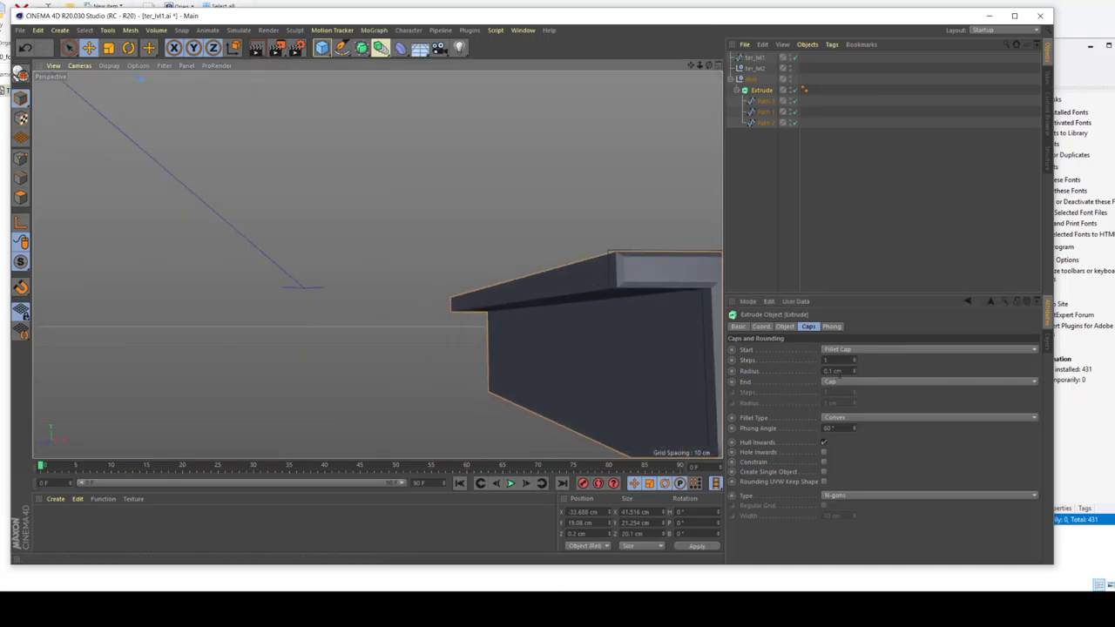
- Try a start fillet radius of 0.05 cm on the Extrude, and settle on 0.075 cm
{"action": "left_click_drag", "start_coordinate": [841, 372], "coordinate": [777, 378]}
{"action": "type", "text": ".0"}
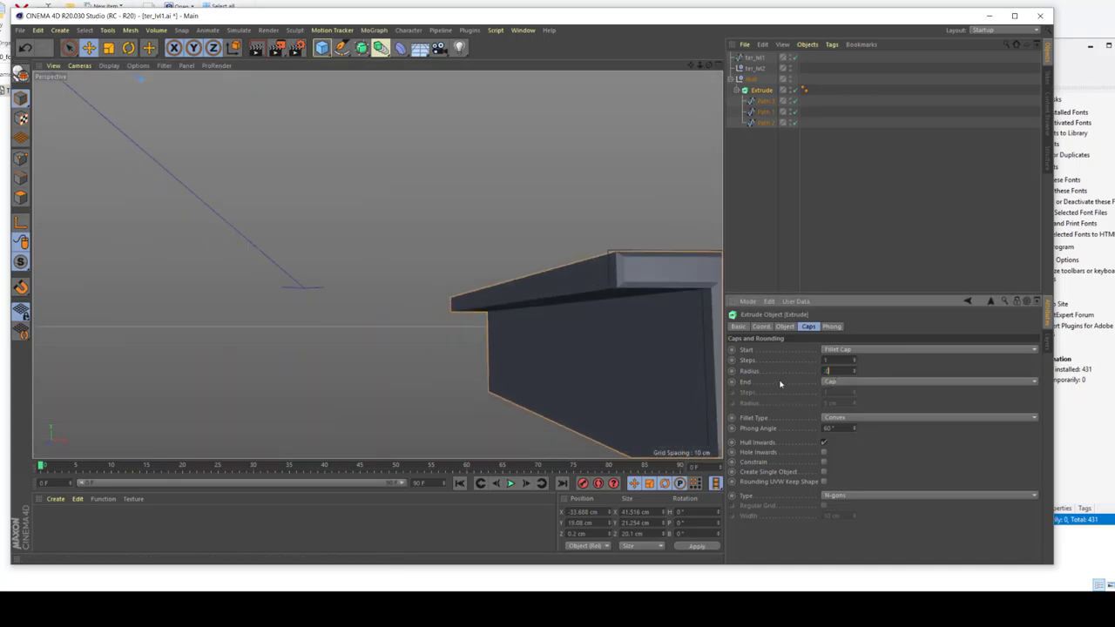
{"action": "key", "text": "Return"}
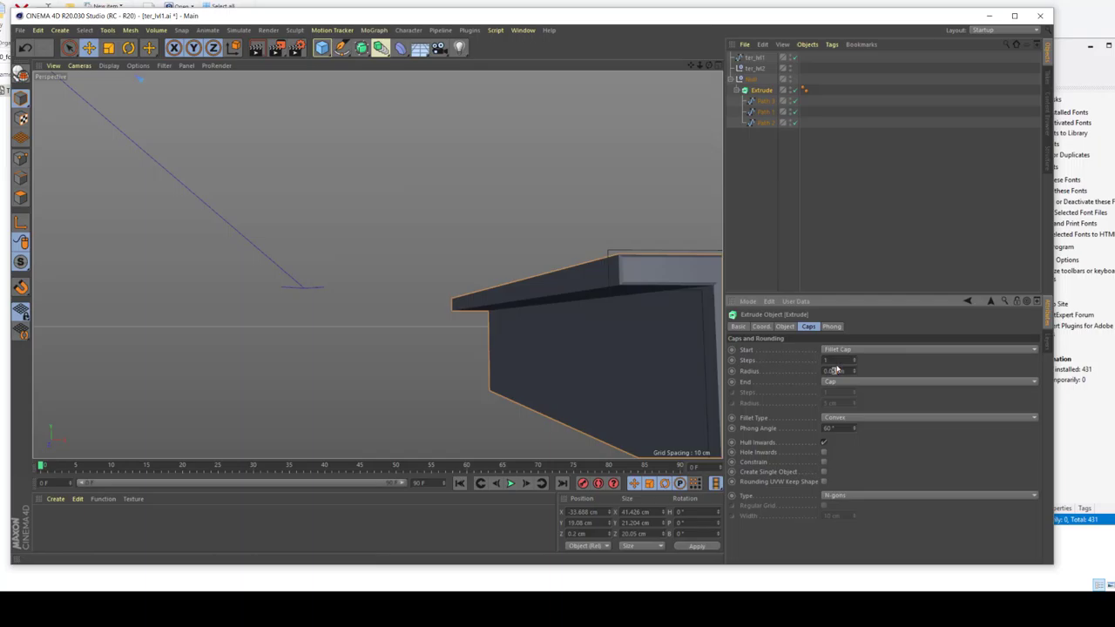
{"action": "left_click", "coordinate": [425, 236]}
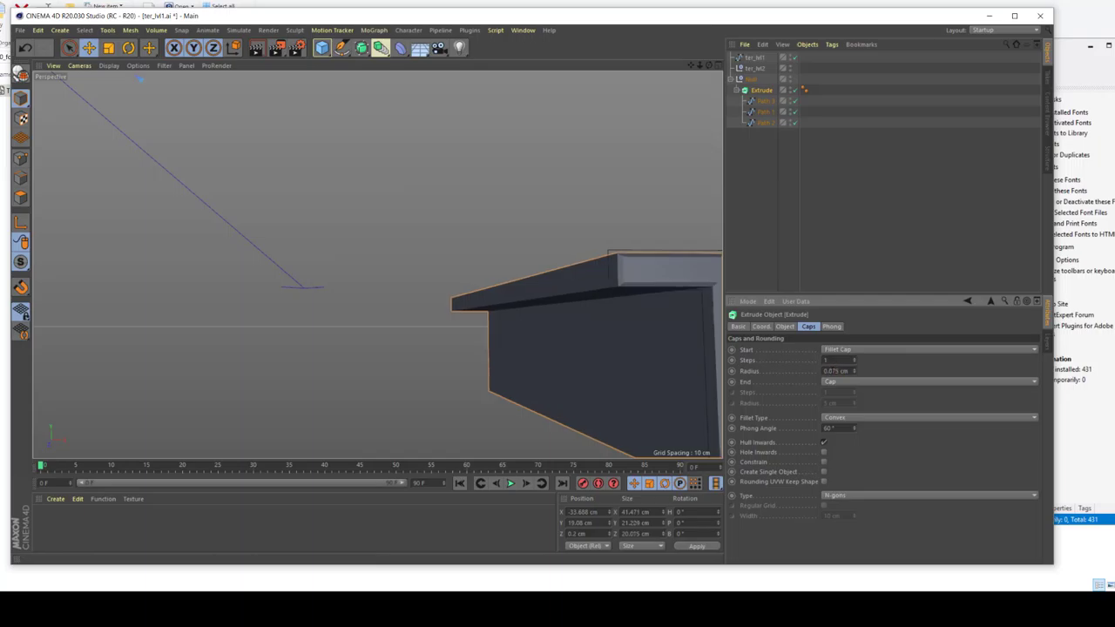
- Select the extruded letters in the front view and try the Hole Inwards option on their caps, leaving it disabled
{"action": "middle_click", "coordinate": [425, 237]}
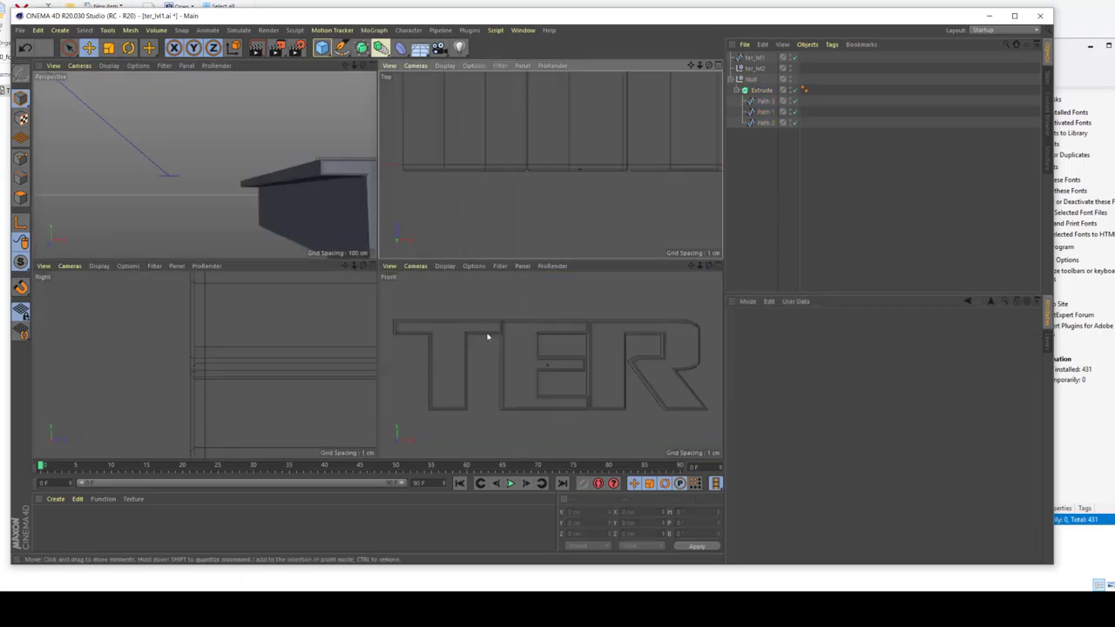
{"action": "scroll", "coordinate": [406, 331], "scroll_direction": "up", "scroll_amount": 6}
{"action": "middle_click", "coordinate": [410, 315]}
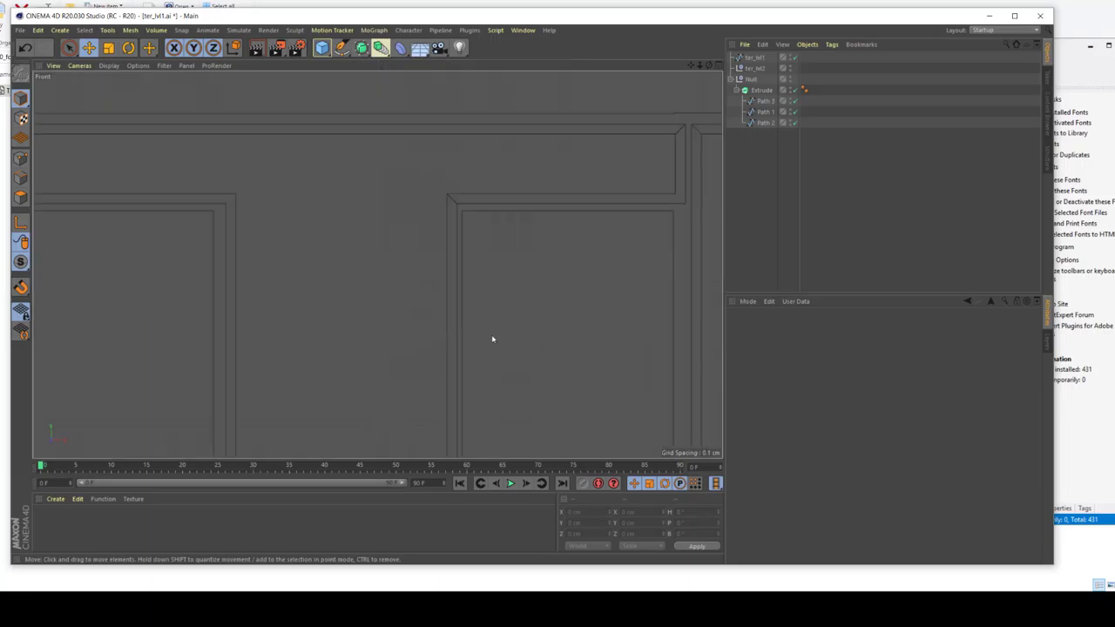
{"action": "scroll", "coordinate": [446, 296], "scroll_direction": "down", "scroll_amount": 2}
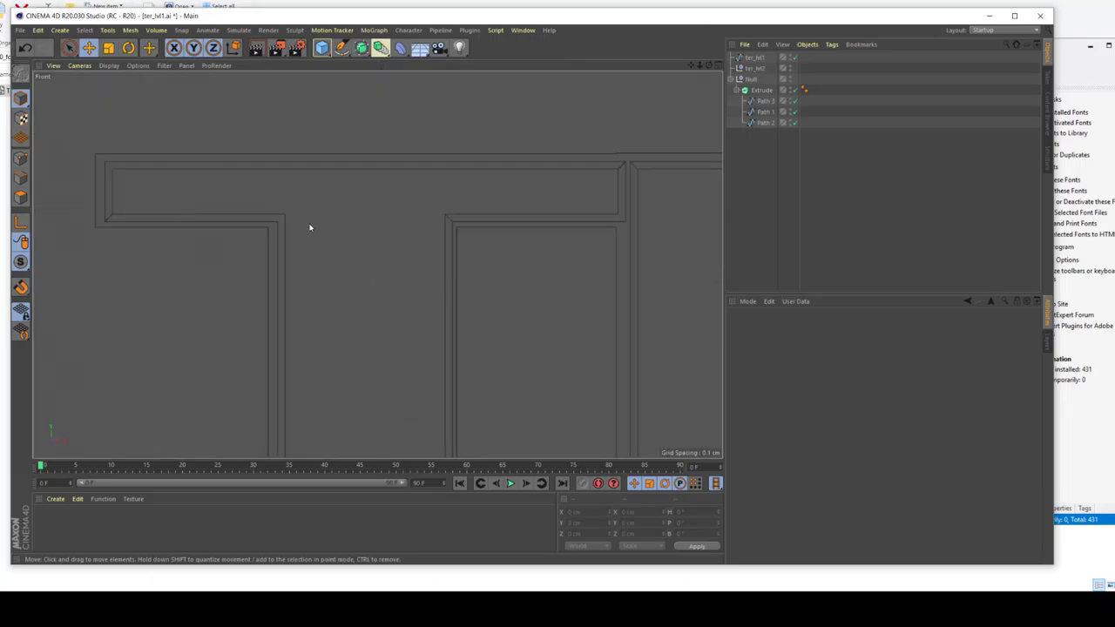
{"action": "scroll", "coordinate": [309, 227], "scroll_direction": "down", "scroll_amount": 2}
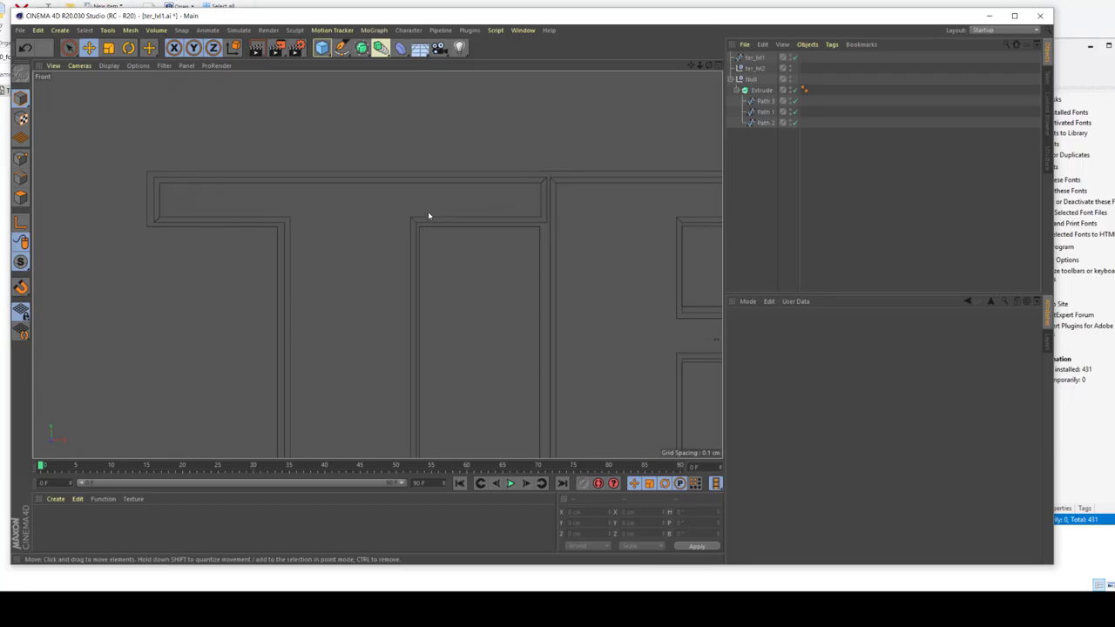
{"action": "left_click", "coordinate": [537, 212]}
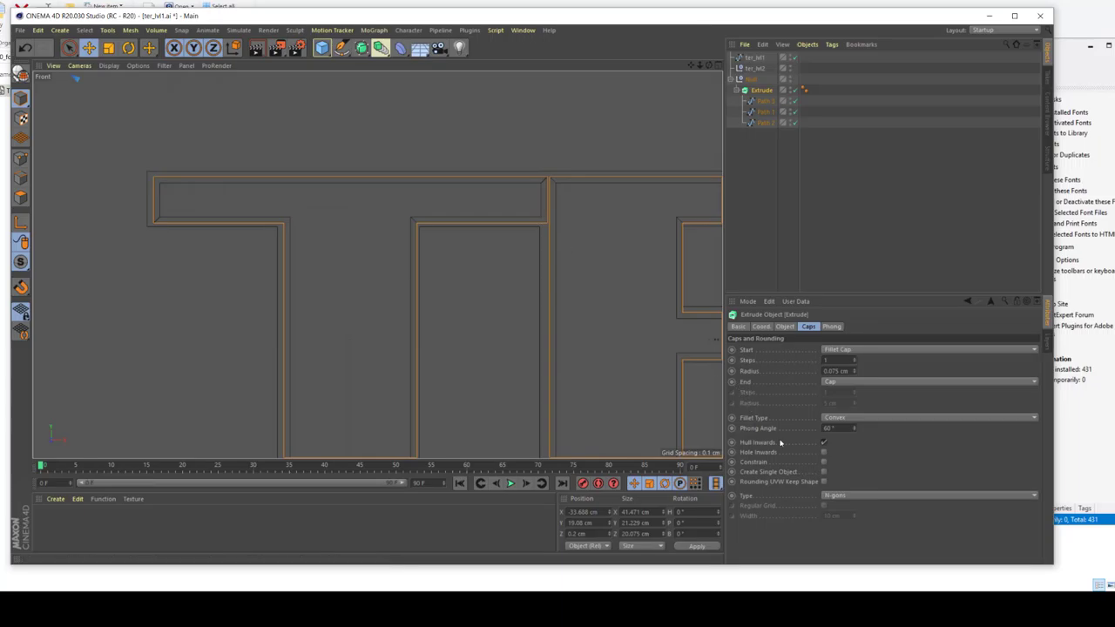
{"action": "left_click", "coordinate": [824, 452]}
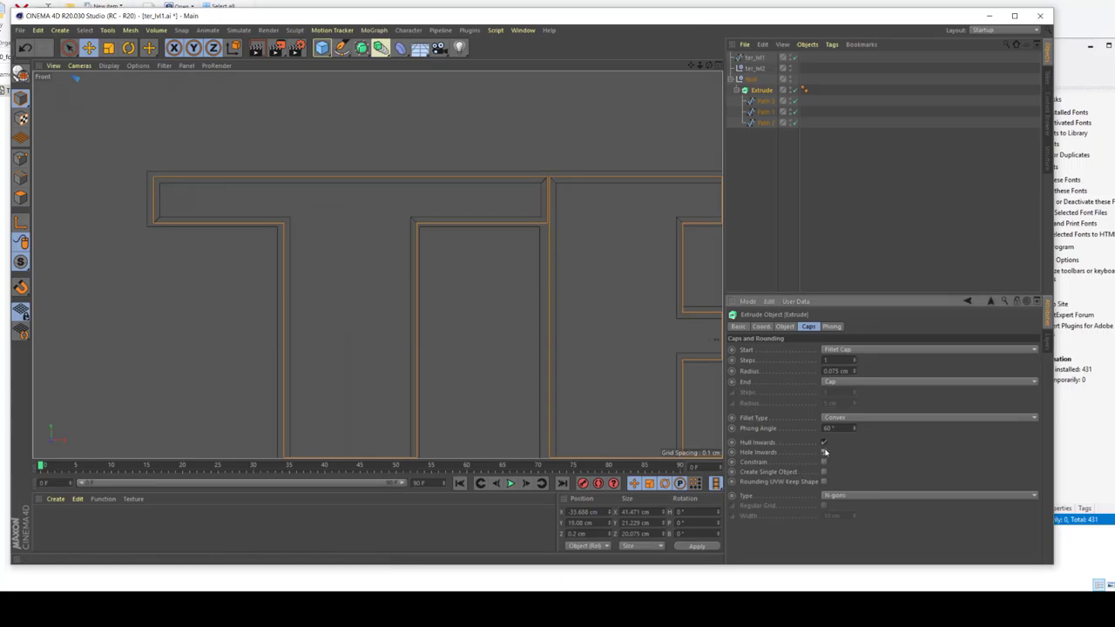
{"action": "left_click", "coordinate": [824, 452]}
- Compare the letter outlines with and without the Extrude's Constrain cap option, and leave it enabled
{"action": "left_click", "coordinate": [824, 463]}
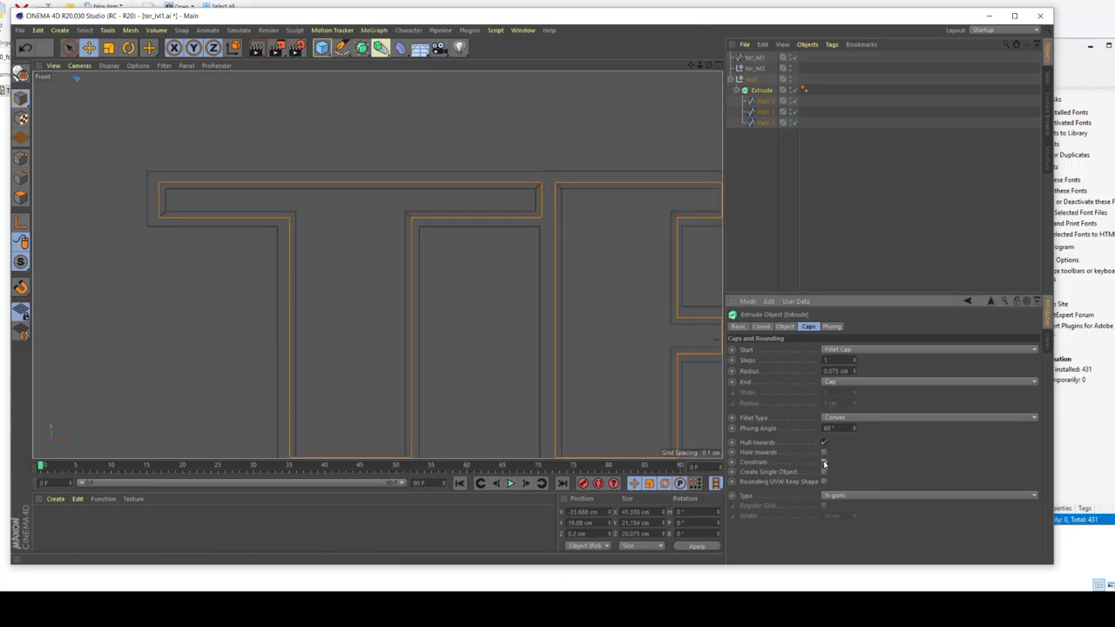
{"action": "left_click", "coordinate": [824, 462]}
{"action": "left_click", "coordinate": [824, 463]}
{"action": "left_click", "coordinate": [824, 462]}
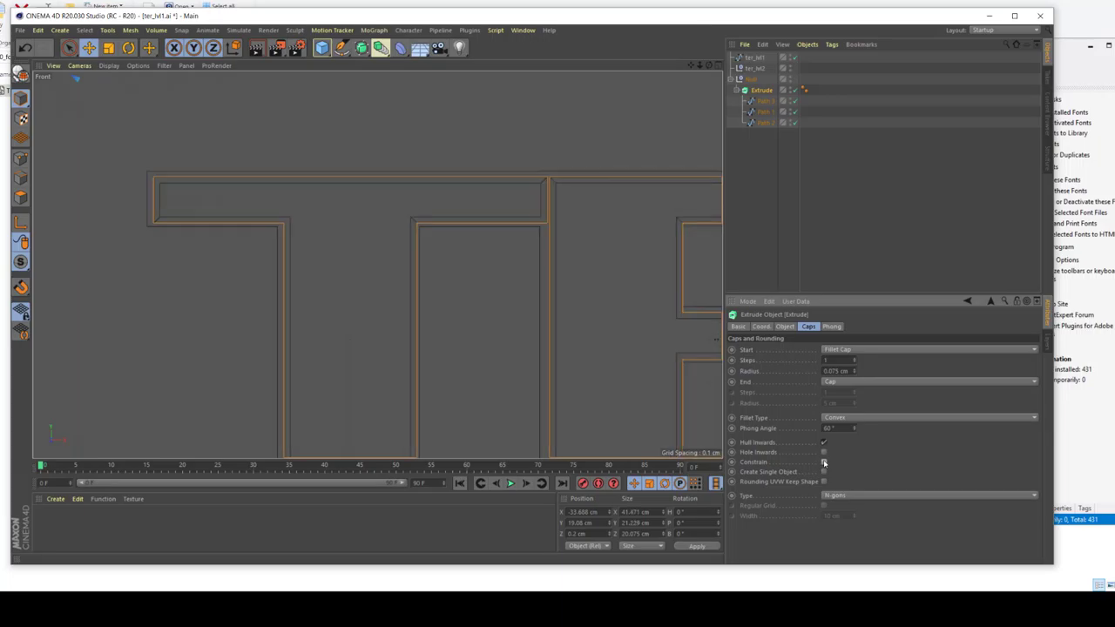
{"action": "left_click", "coordinate": [824, 463]}
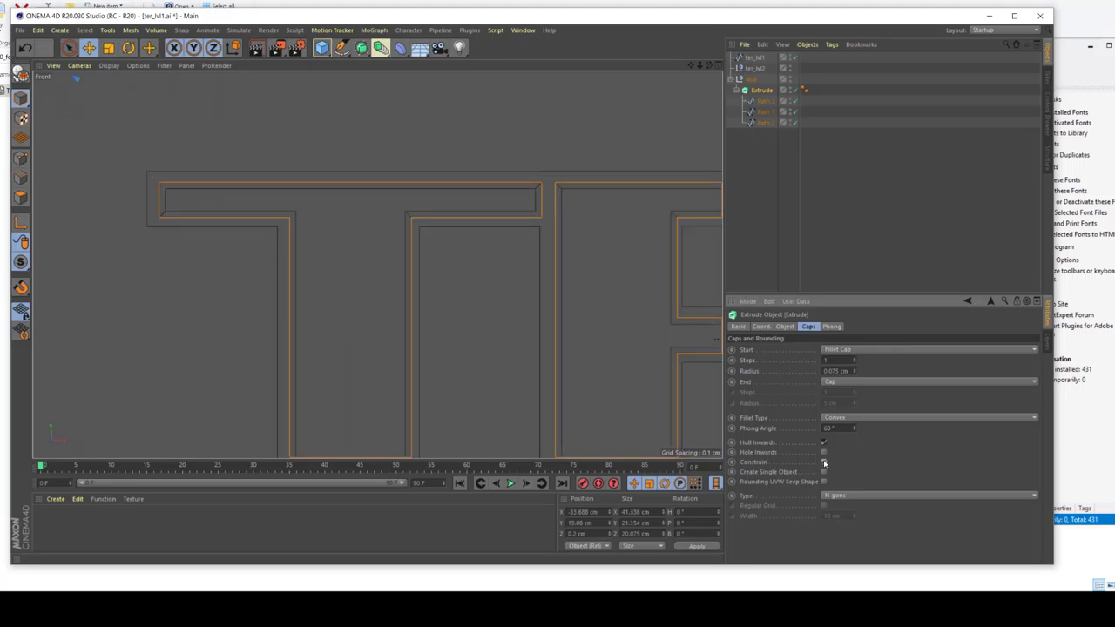
- Examine the filleted front edges and outer contours of the letters in the perspective view
{"action": "middle_click", "coordinate": [460, 276]}
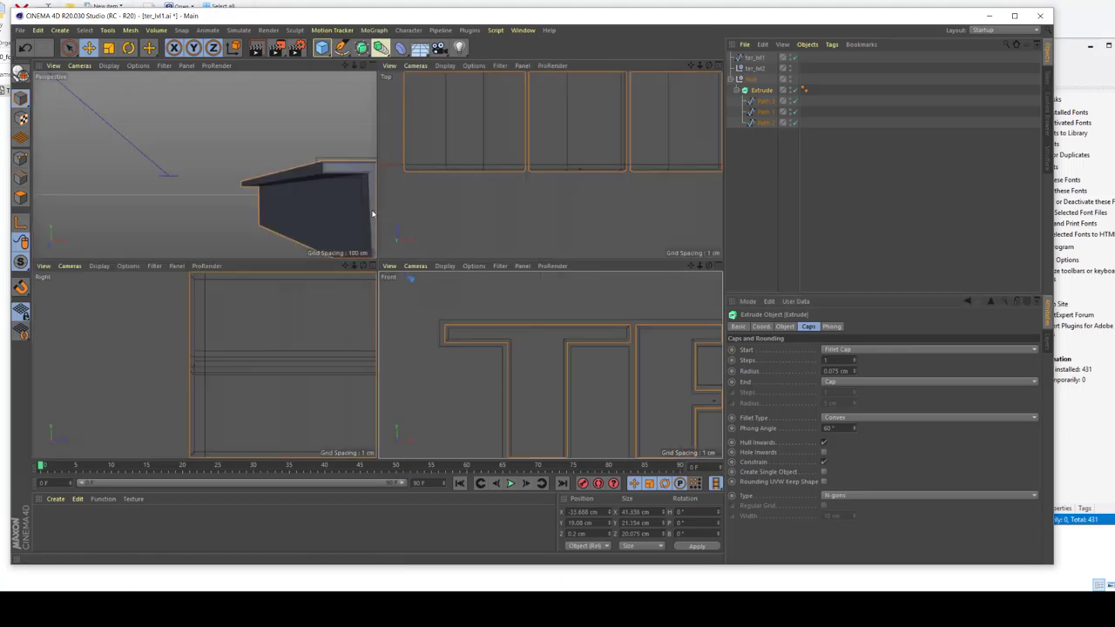
{"action": "scroll", "coordinate": [312, 164], "scroll_direction": "up", "scroll_amount": 3}
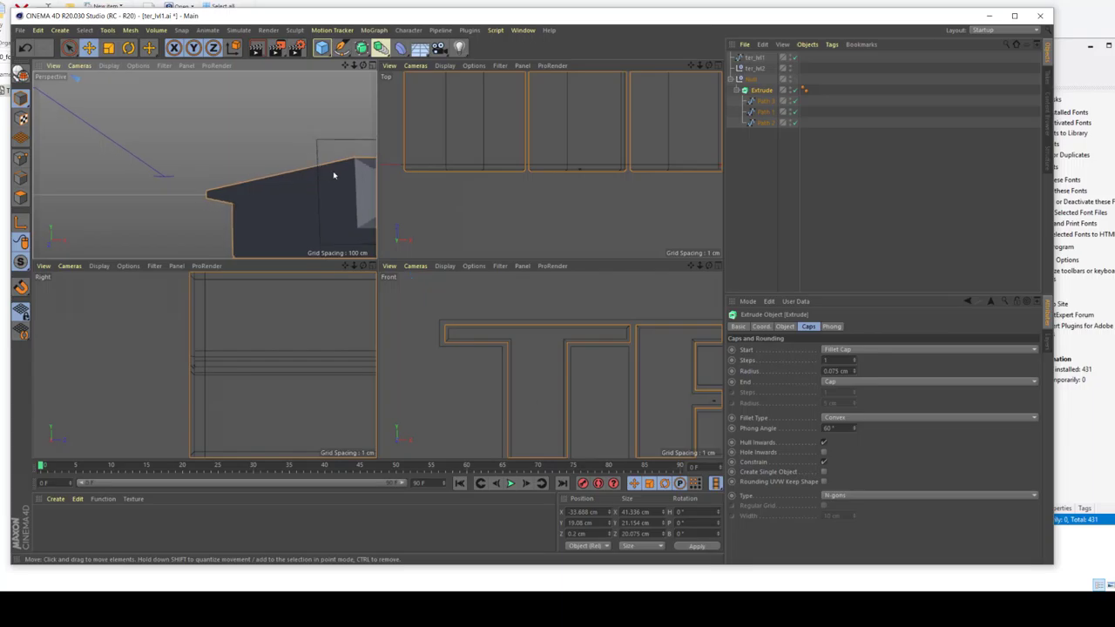
{"action": "middle_click", "coordinate": [332, 175]}
{"action": "scroll", "coordinate": [498, 225], "scroll_direction": "down", "scroll_amount": 2}
{"action": "scroll", "coordinate": [635, 280], "scroll_direction": "up", "scroll_amount": 1}
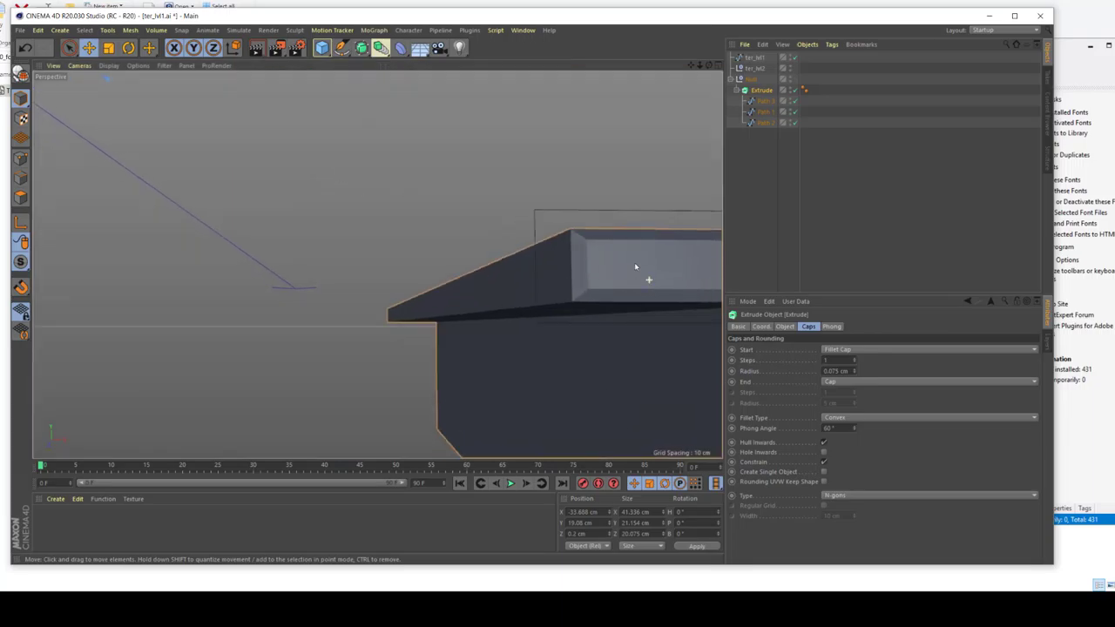
{"action": "middle_click", "coordinate": [634, 262]}
{"action": "middle_click", "coordinate": [301, 198]}
{"action": "scroll", "coordinate": [378, 264], "scroll_direction": "up", "scroll_amount": 5}
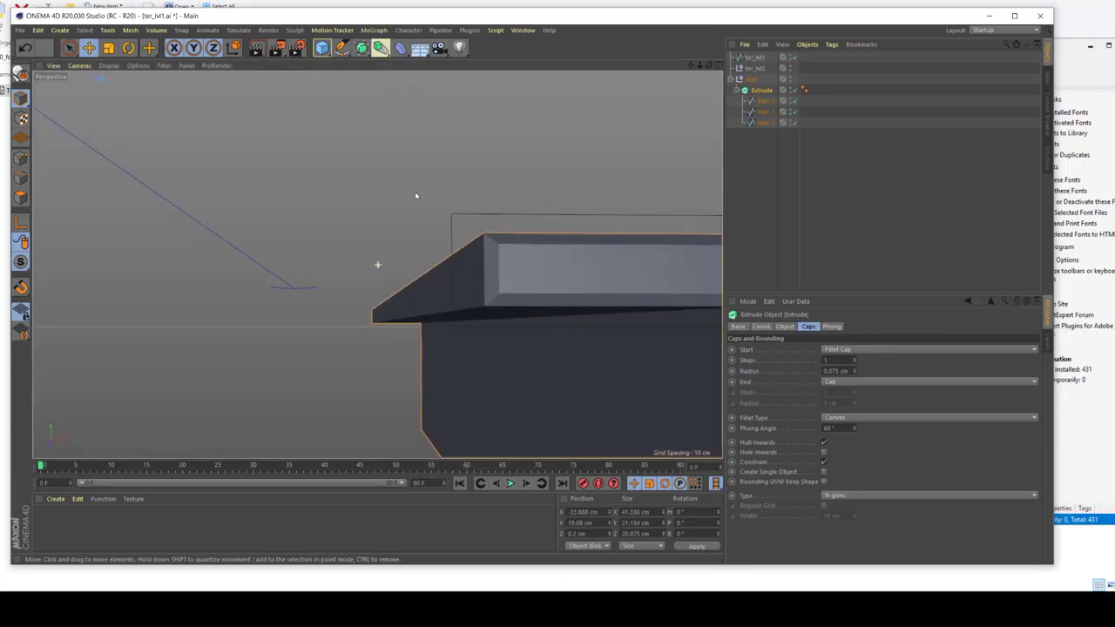
{"action": "left_click_drag", "start_coordinate": [341, 222], "coordinate": [396, 221], "text": "alt"}
{"action": "scroll", "coordinate": [383, 223], "scroll_direction": "down", "scroll_amount": 5}
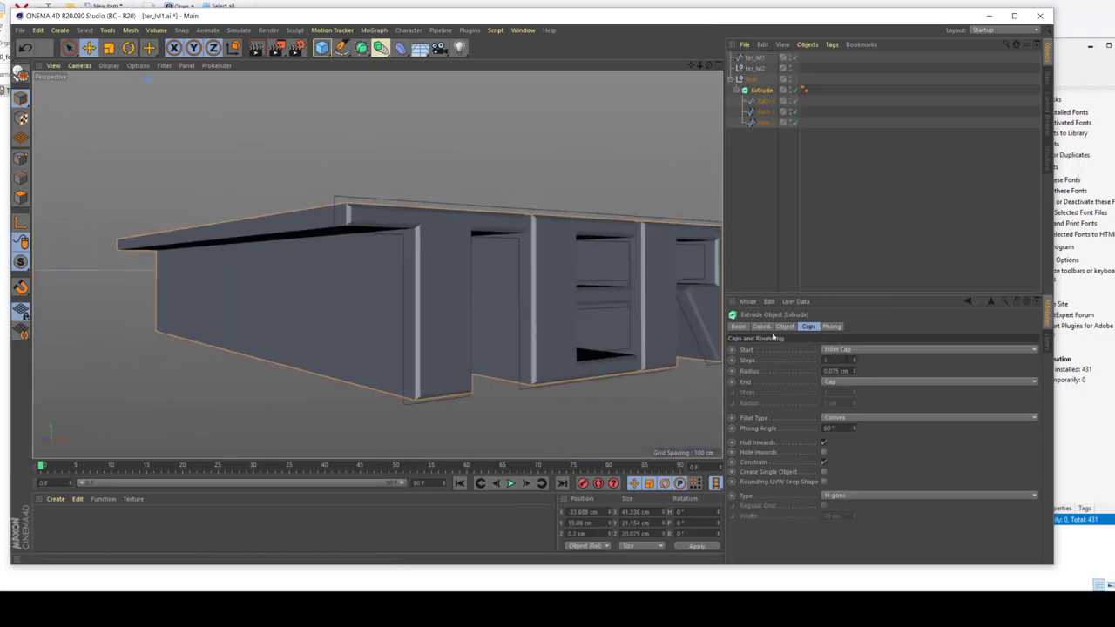
- Reduce the Extrude's depth along Z first to 5 cm and finally to 2.5 cm
{"action": "left_click", "coordinate": [738, 325]}
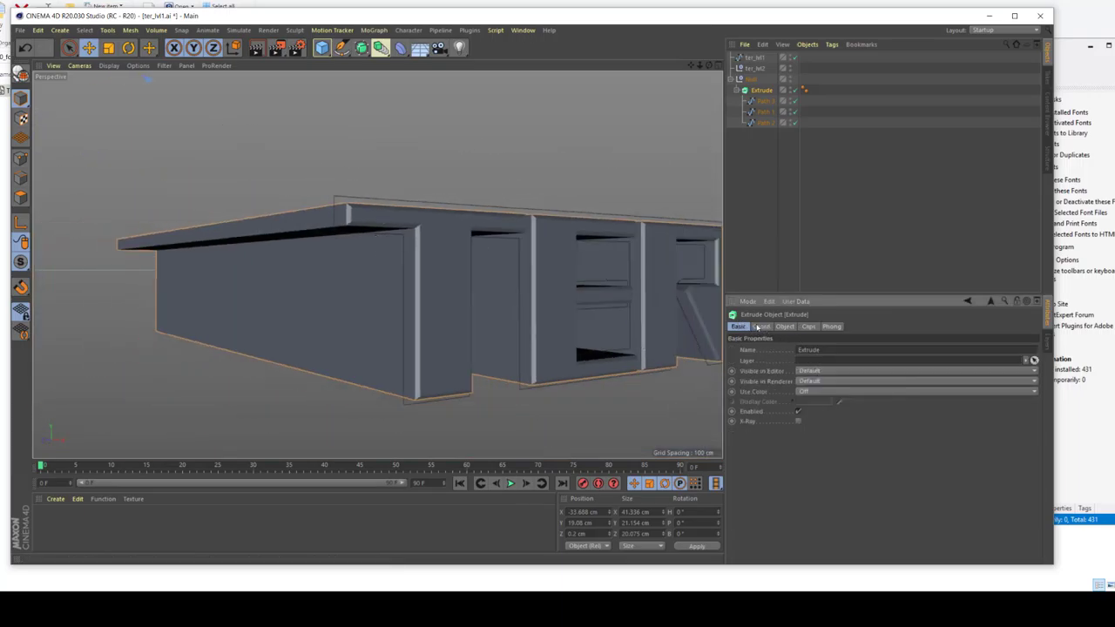
{"action": "left_click", "coordinate": [761, 326]}
{"action": "left_click", "coordinate": [784, 326]}
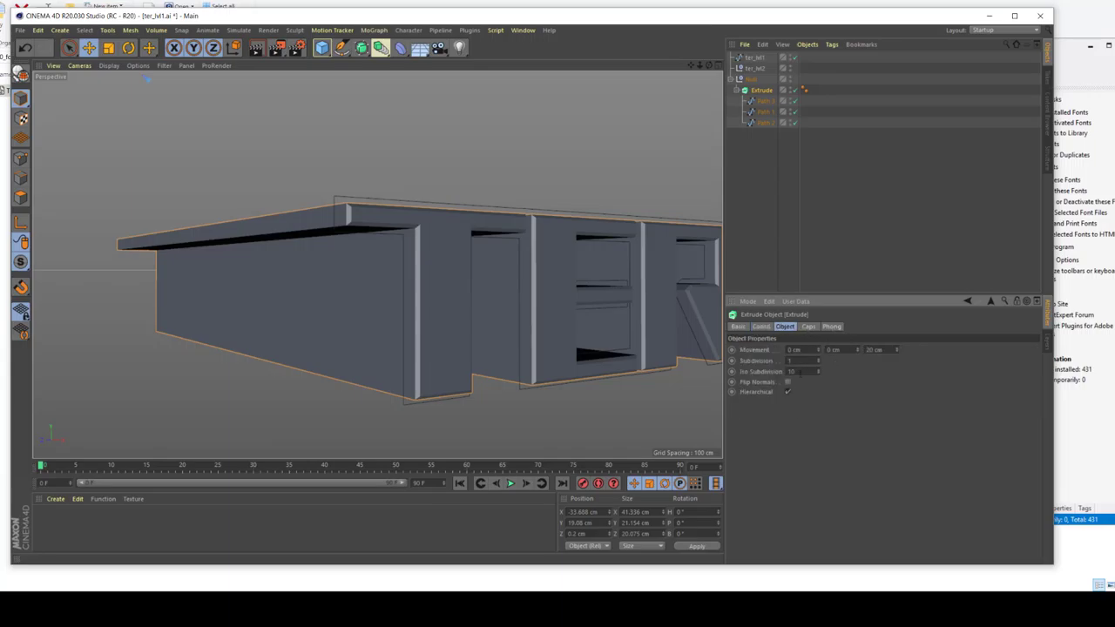
{"action": "left_click_drag", "start_coordinate": [885, 349], "coordinate": [869, 351]}
{"action": "type", "text": "5"}
{"action": "key", "text": "Tab"}
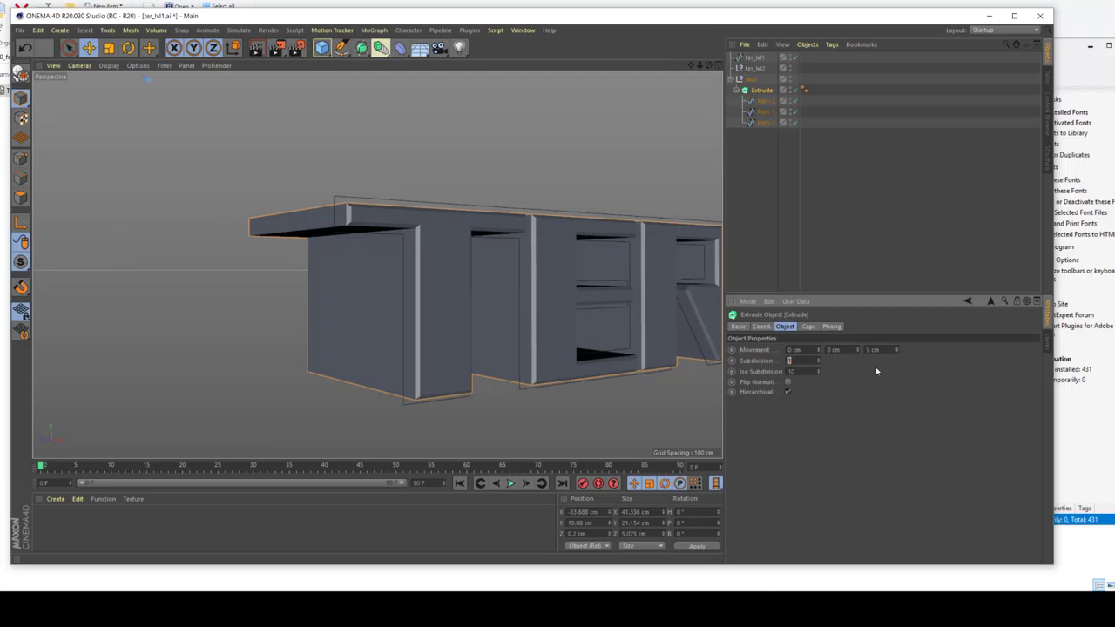
{"action": "key", "text": "shift+Tab"}
{"action": "type", "text": "2.5"}
{"action": "key", "text": "Tab"}
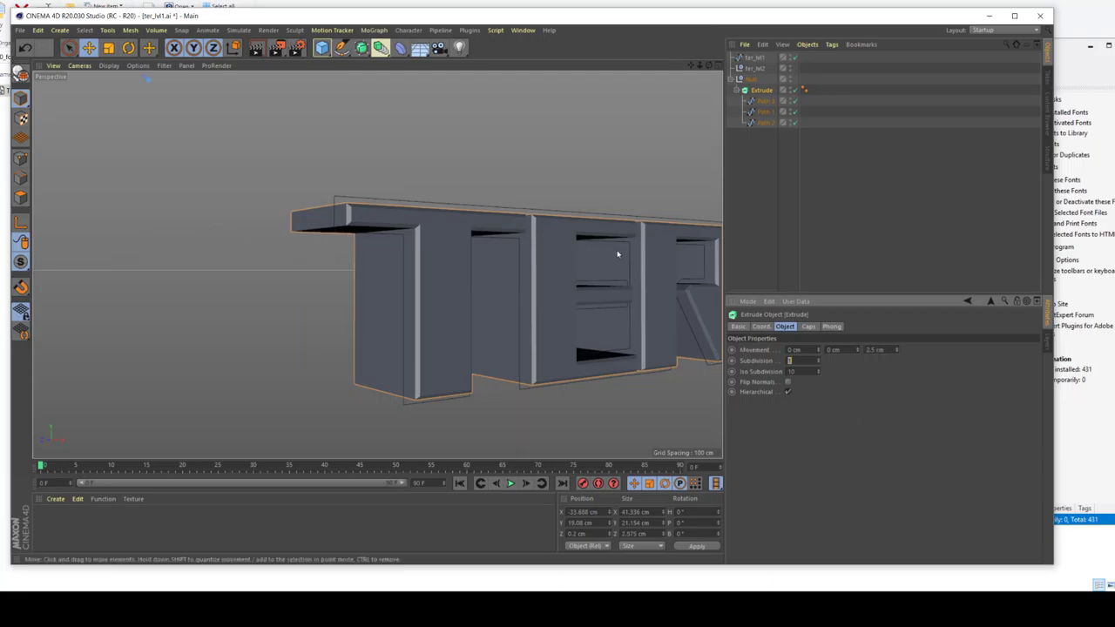
- Create a new standard material and darken its color to a brightness value (V) of 53%
{"action": "middle_click", "coordinate": [617, 253]}
{"action": "middle_click", "coordinate": [290, 203]}
{"action": "left_click_drag", "start_coordinate": [490, 286], "coordinate": [379, 266], "text": "alt"}
{"action": "left_click", "coordinate": [55, 499]}
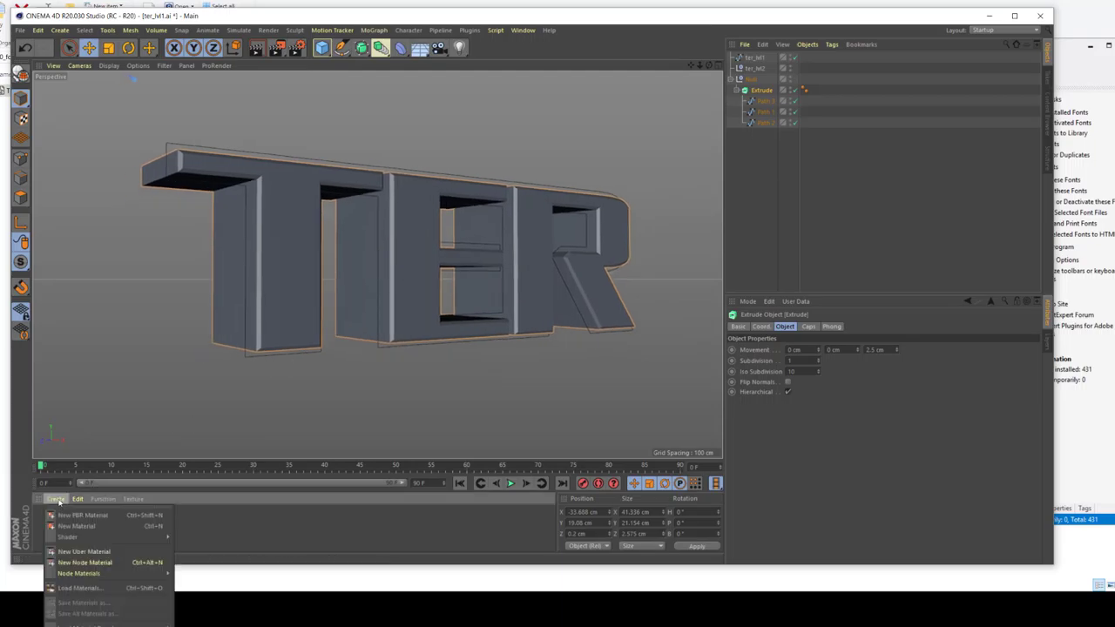
{"action": "left_click", "coordinate": [66, 526]}
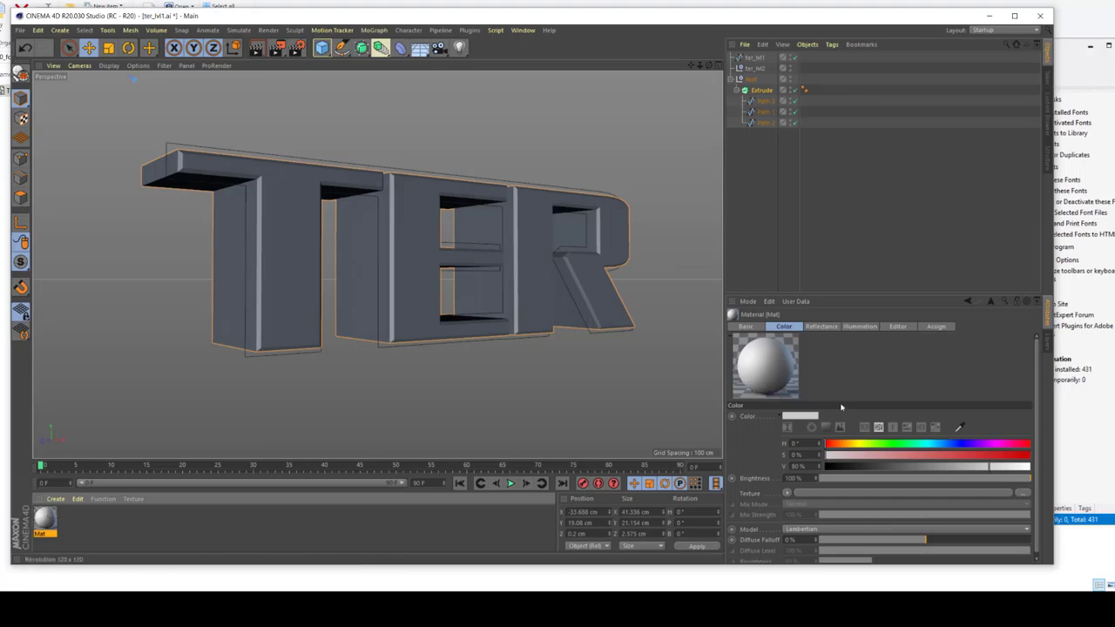
{"action": "left_click", "coordinate": [933, 467]}
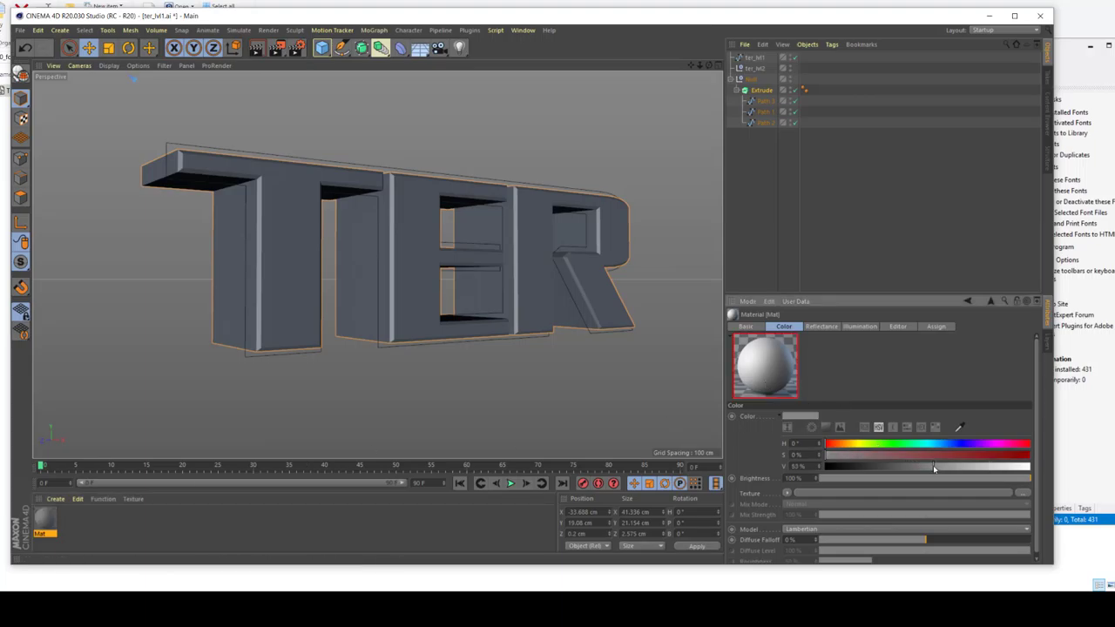
- Change the type of the material's Default Specular reflectance layer to Beckmann
{"action": "left_click", "coordinate": [822, 327]}
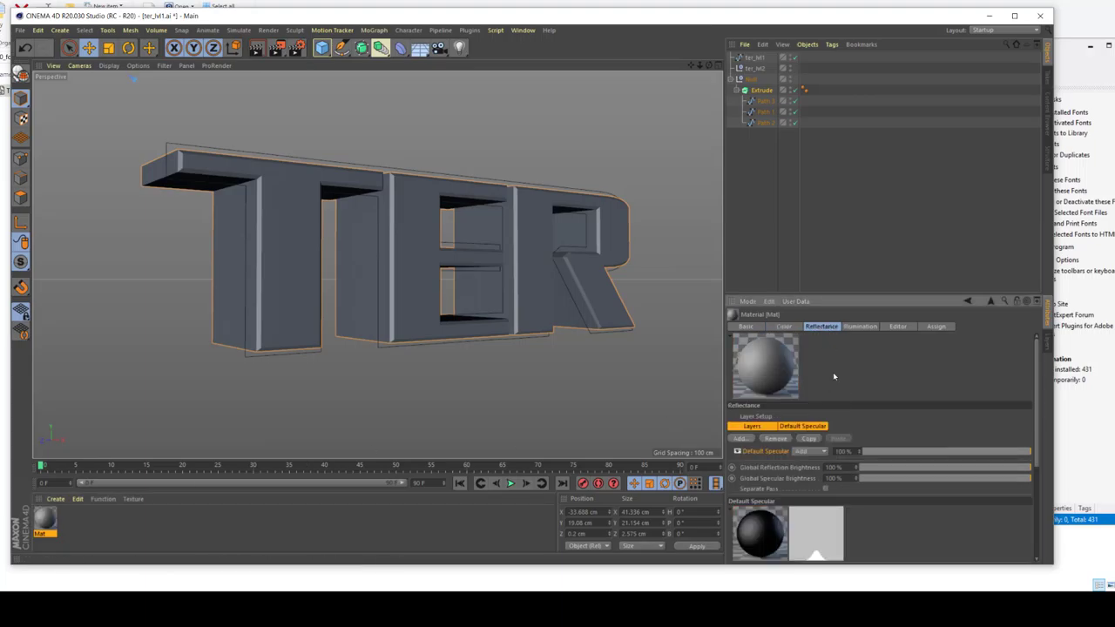
{"action": "scroll", "coordinate": [846, 393], "scroll_direction": "down", "scroll_amount": 4}
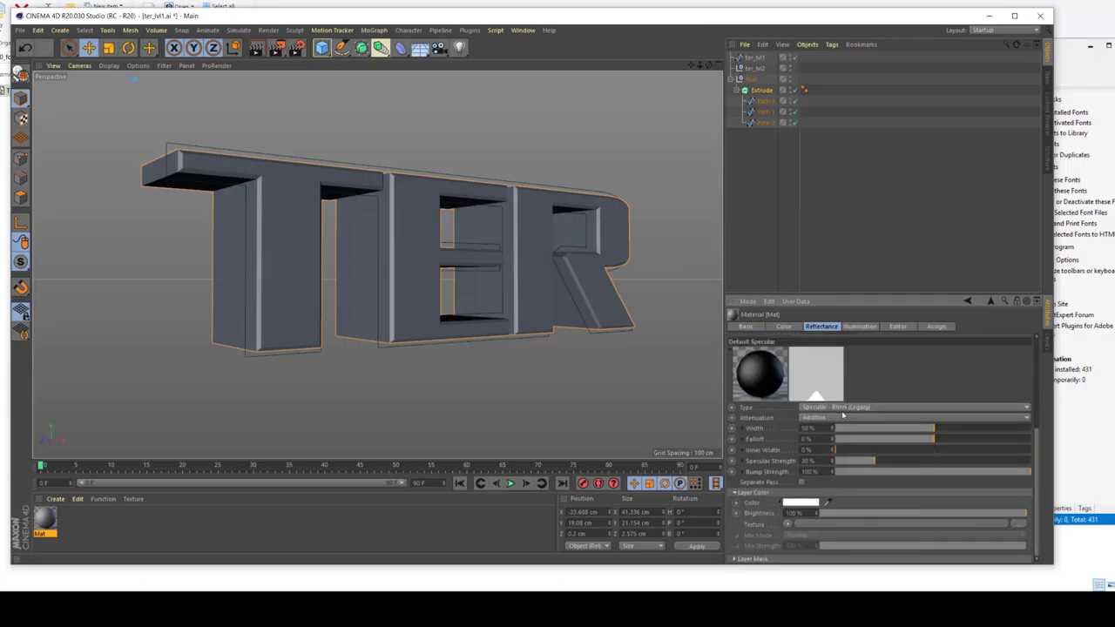
{"action": "left_click", "coordinate": [834, 417]}
{"action": "left_click", "coordinate": [834, 415]}
{"action": "left_click", "coordinate": [832, 408]}
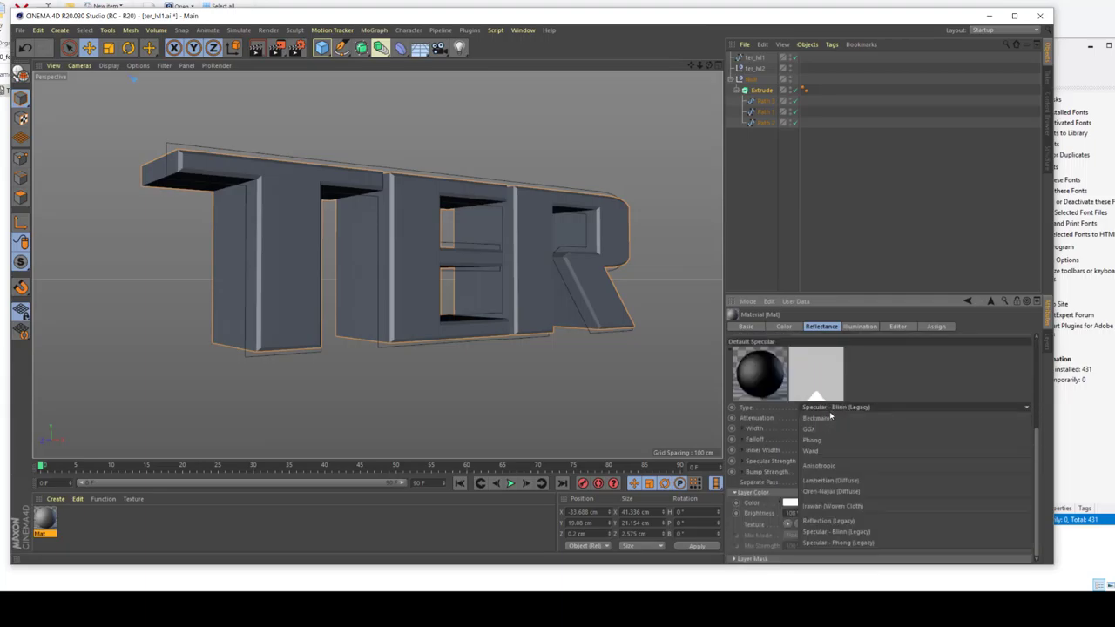
{"action": "left_click", "coordinate": [823, 420]}
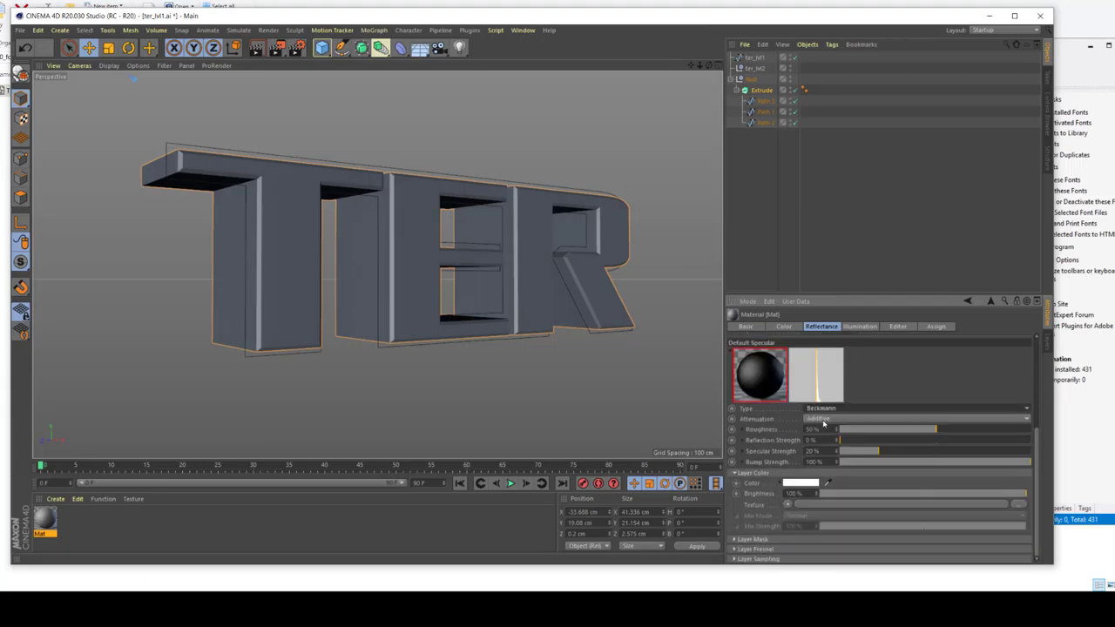
- Set the Beckmann layer to 30% roughness, 44% reflection strength and 3% bump strength, and apply the material to the Extrude
{"action": "left_click", "coordinate": [844, 462]}
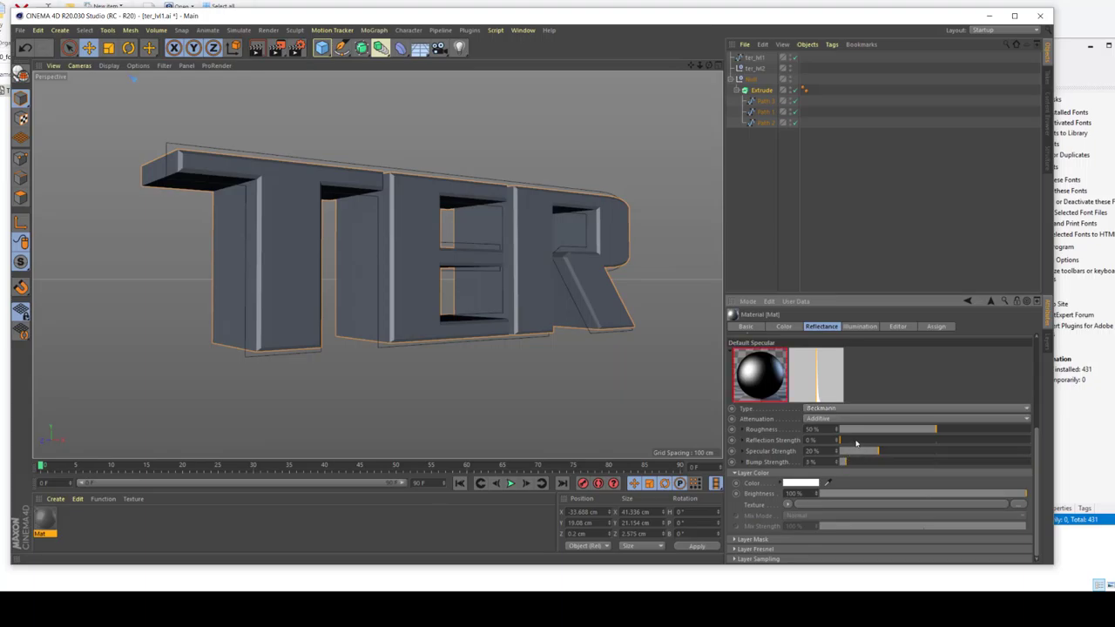
{"action": "left_click_drag", "start_coordinate": [856, 444], "coordinate": [925, 440]}
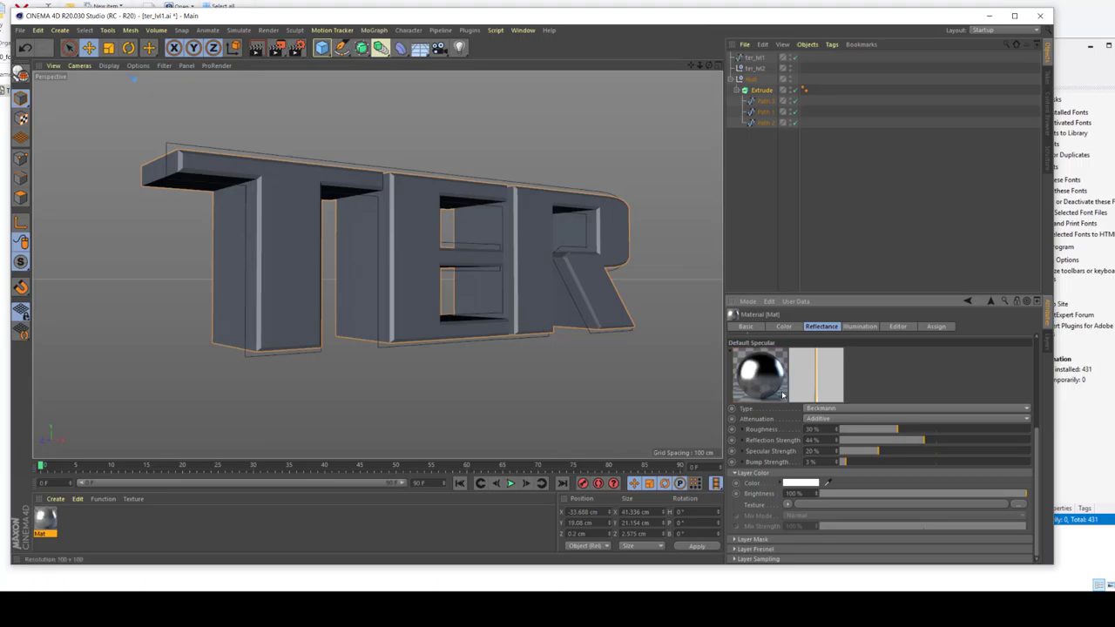
{"action": "mouse_move", "coordinate": [48, 518]}
{"action": "left_mouse_down"}
{"action": "mouse_move", "coordinate": [162, 419]}
{"action": "mouse_move", "coordinate": [231, 289]}
{"action": "left_mouse_up"}
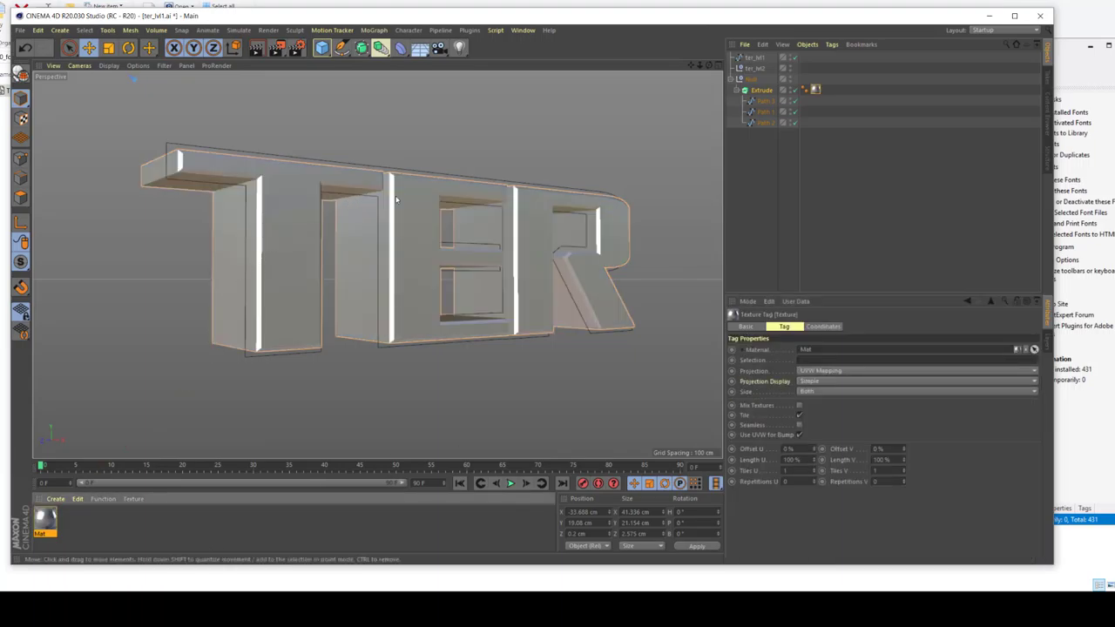
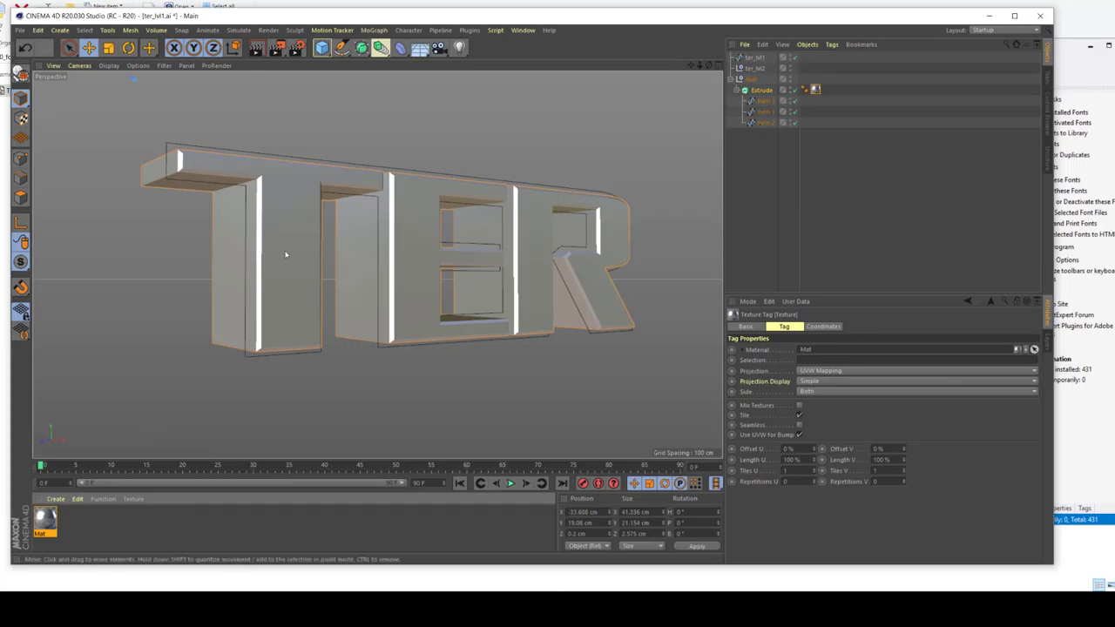
- Copy the Extrude with its child paths and paste the duplicate at the top level of the object hierarchy
{"action": "left_click", "coordinate": [763, 91]}
{"action": "left_click", "coordinate": [756, 158]}
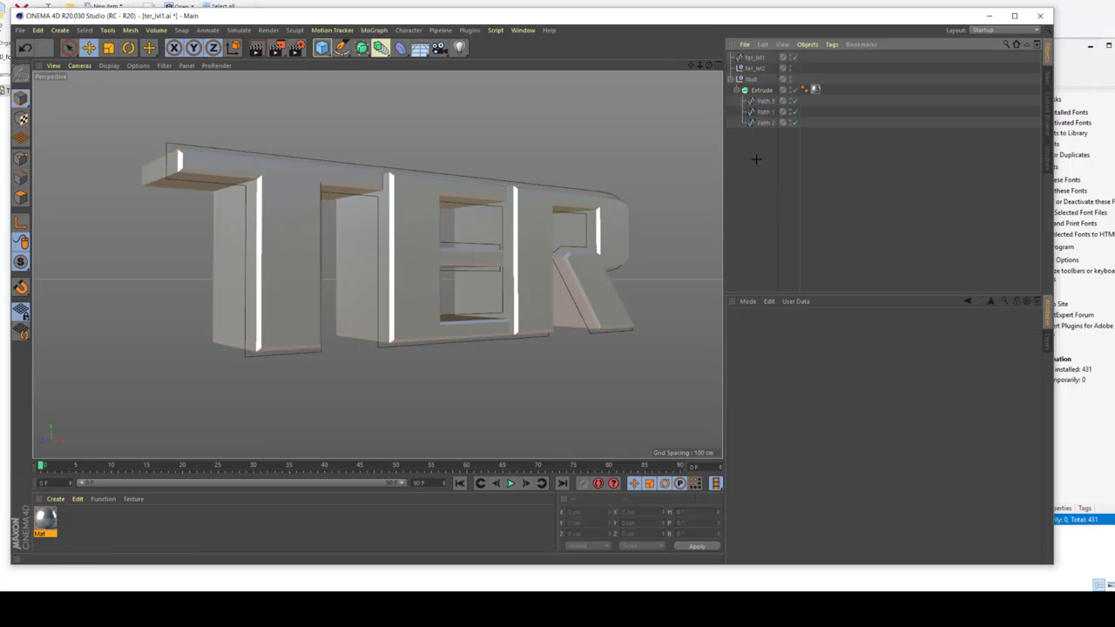
{"action": "key", "text": "ctrl+v"}
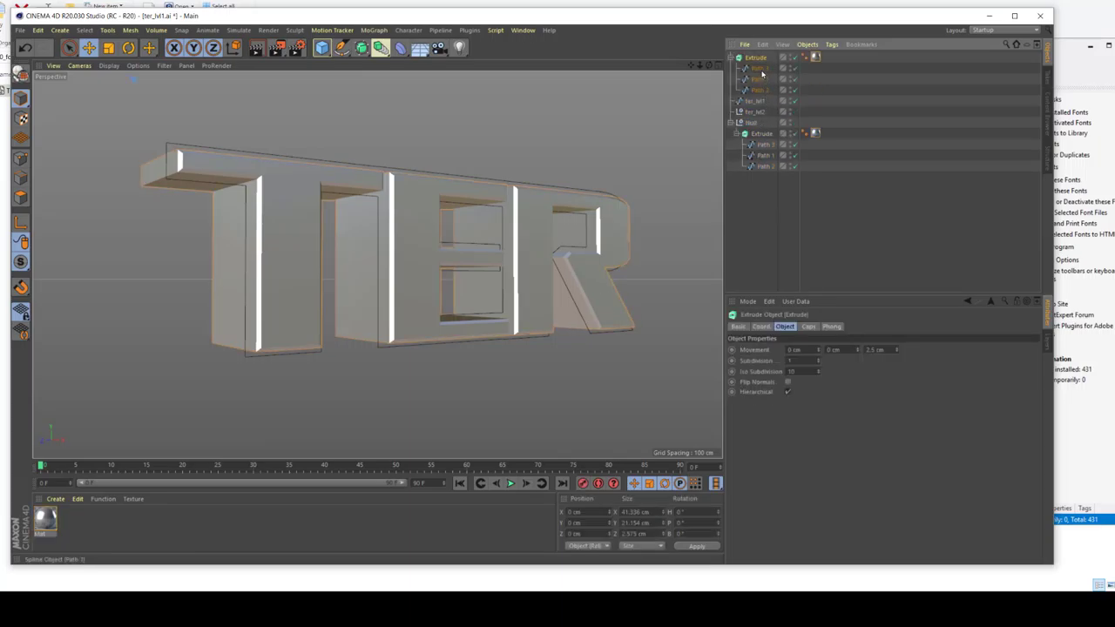
- Delete the three path splines from the duplicated Extrude and nest the ter_lvl1 spline under it
{"action": "left_click", "coordinate": [759, 91], "text": "shift"}
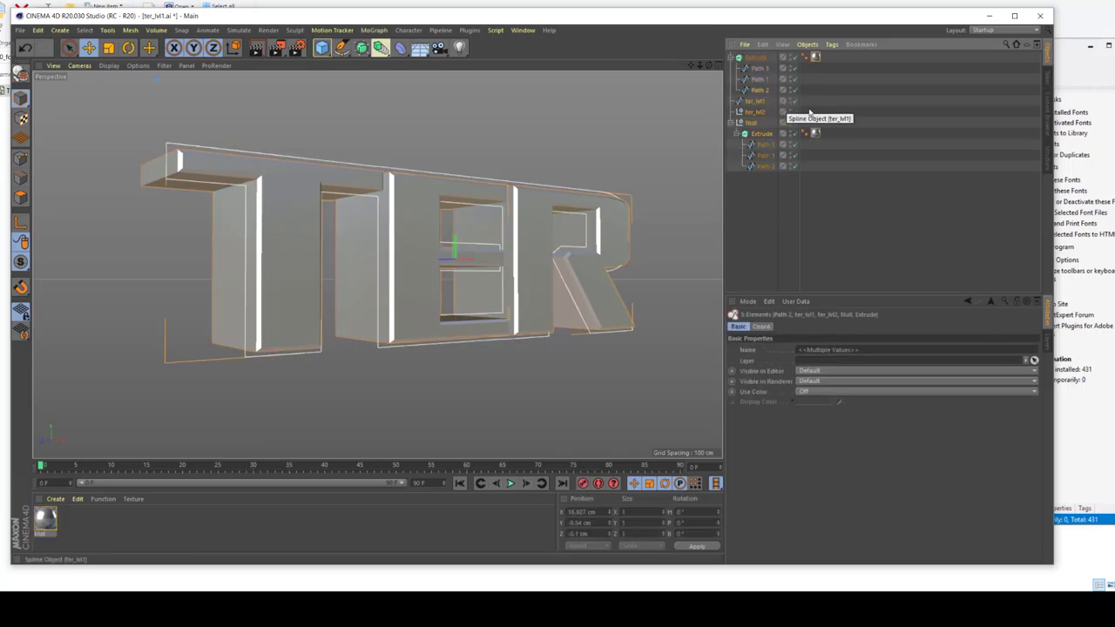
{"action": "left_click", "coordinate": [760, 69]}
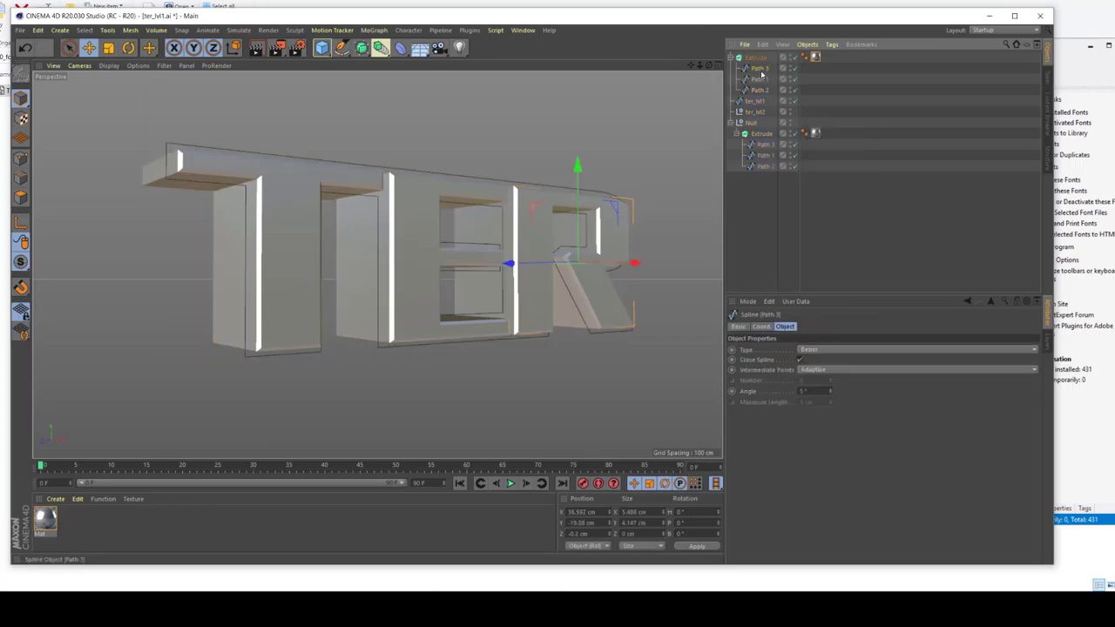
{"action": "key", "text": "Delete"}
{"action": "left_click", "coordinate": [757, 71]}
{"action": "key", "text": "Delete"}
{"action": "left_click", "coordinate": [756, 71]}
{"action": "key", "text": "Delete"}
{"action": "left_click_drag", "start_coordinate": [754, 70], "coordinate": [765, 59]}
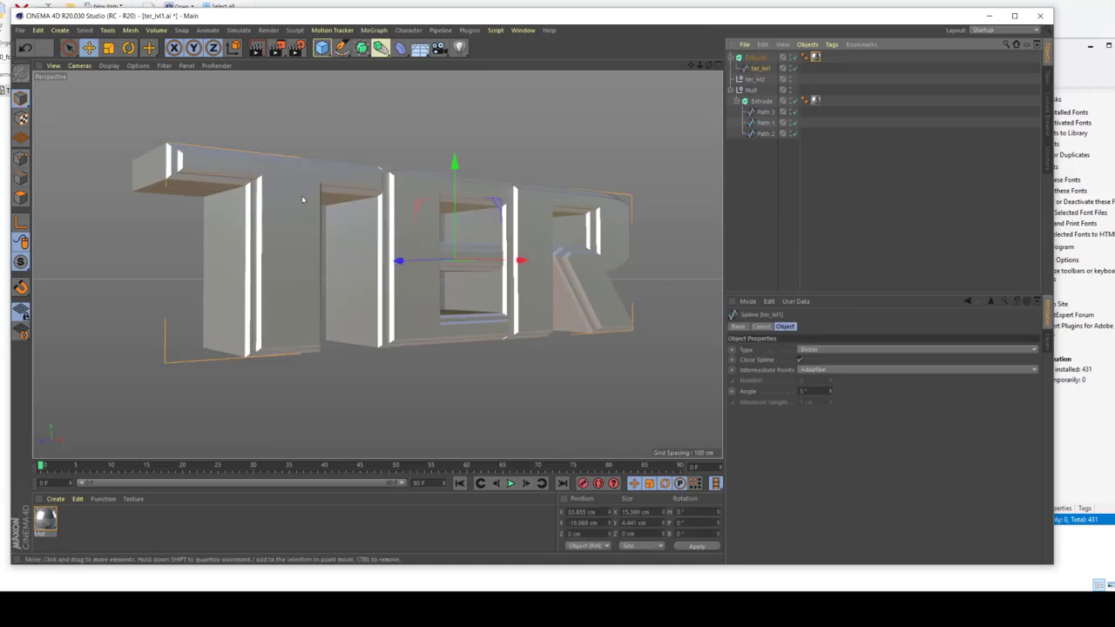
- Duplicate the grey material and recolor one copy orange with H 29°, S 67% and V 60%
{"action": "left_click", "coordinate": [47, 520]}
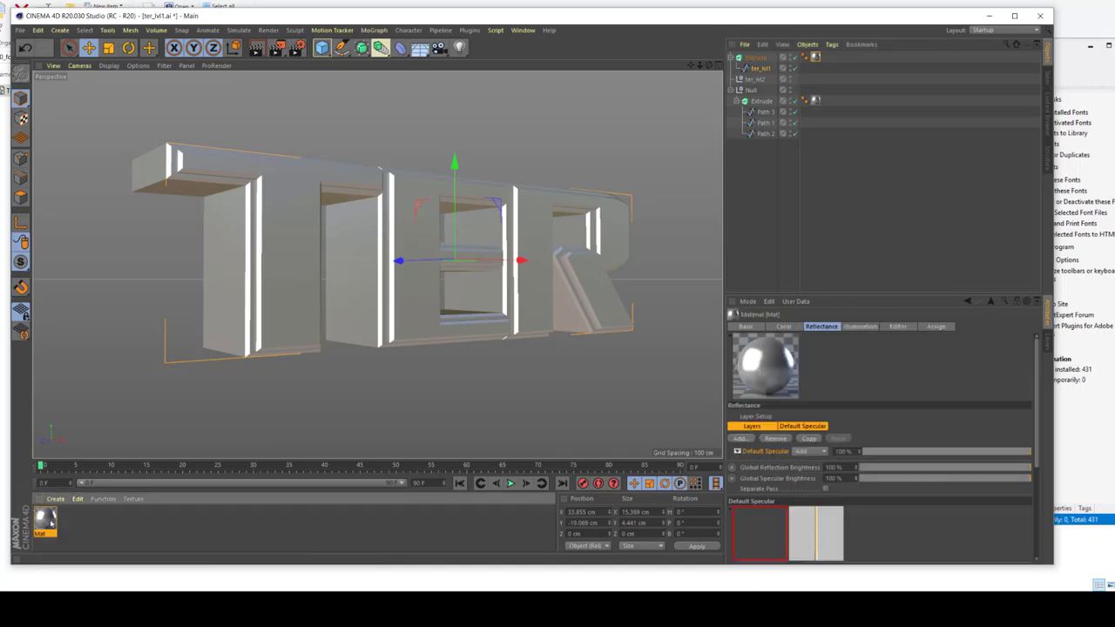
{"action": "double_click", "coordinate": [107, 525]}
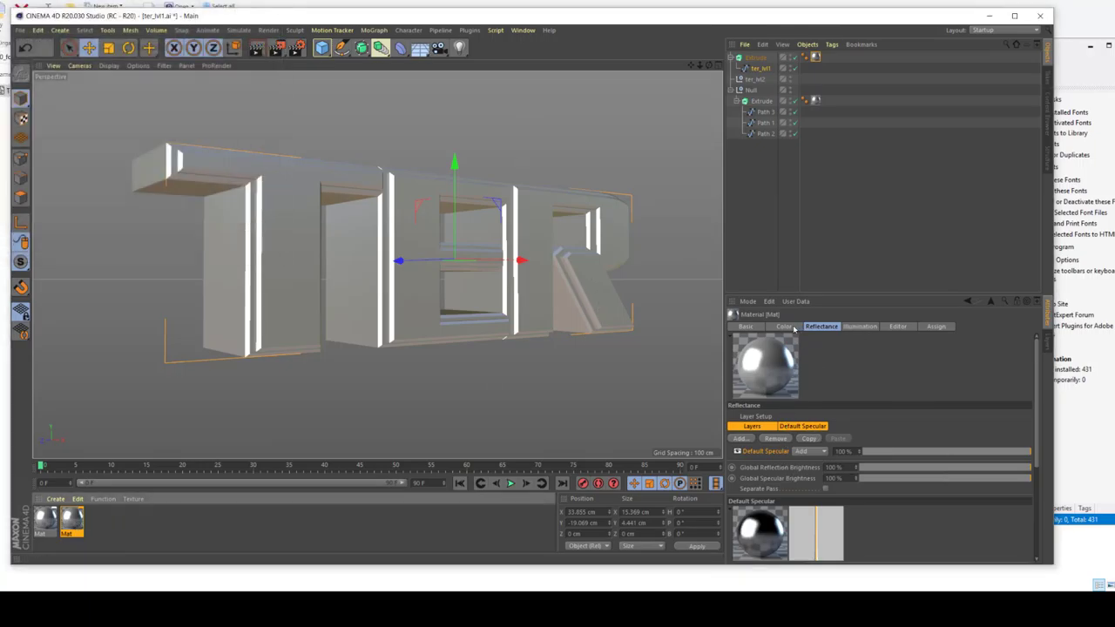
{"action": "left_click", "coordinate": [792, 327]}
{"action": "left_click", "coordinate": [833, 444]}
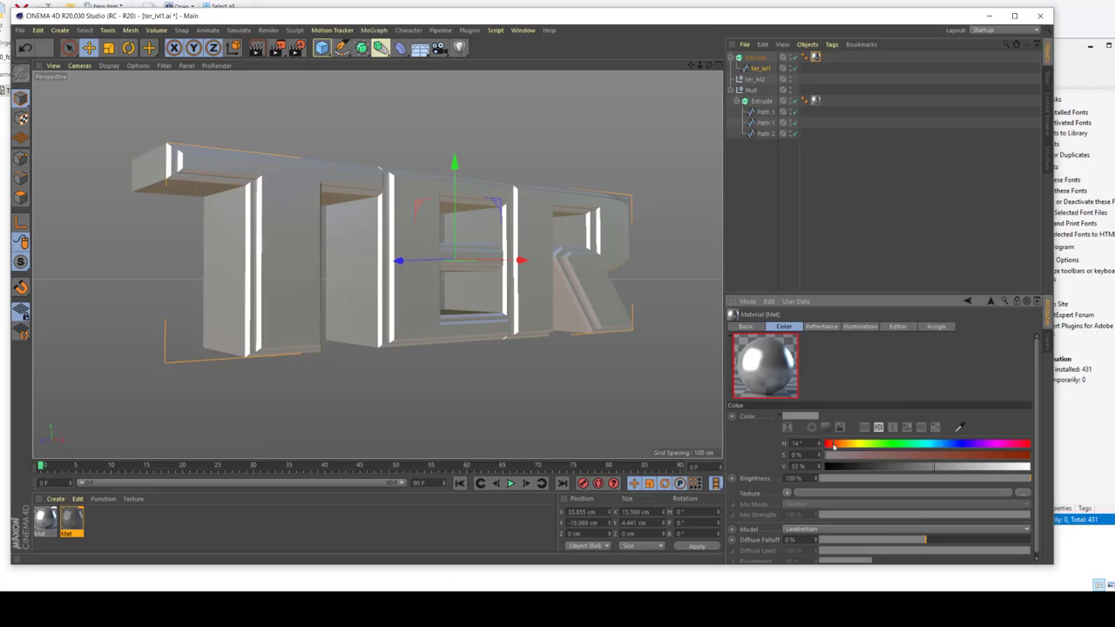
{"action": "left_click_drag", "start_coordinate": [1010, 458], "coordinate": [925, 460]}
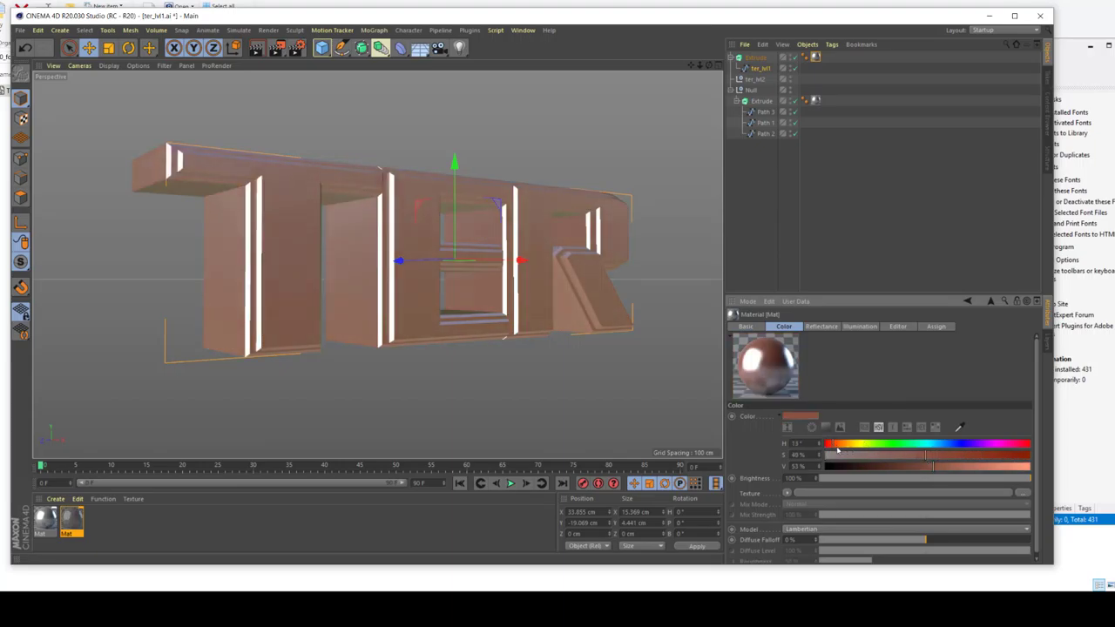
{"action": "left_click_drag", "start_coordinate": [1000, 467], "coordinate": [963, 456]}
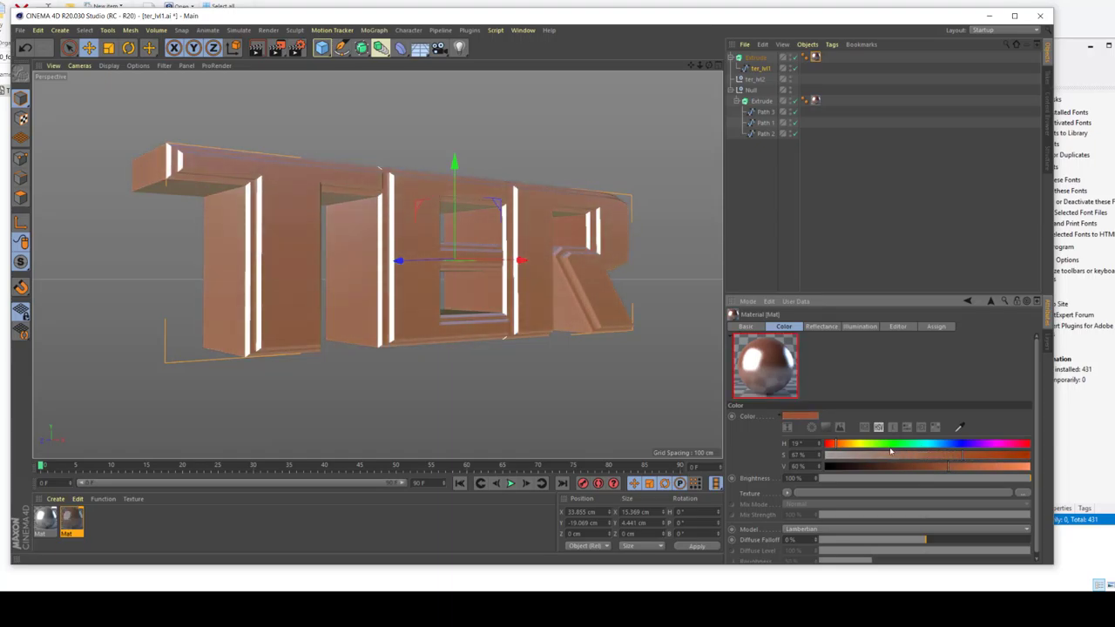
{"action": "left_click", "coordinate": [841, 444]}
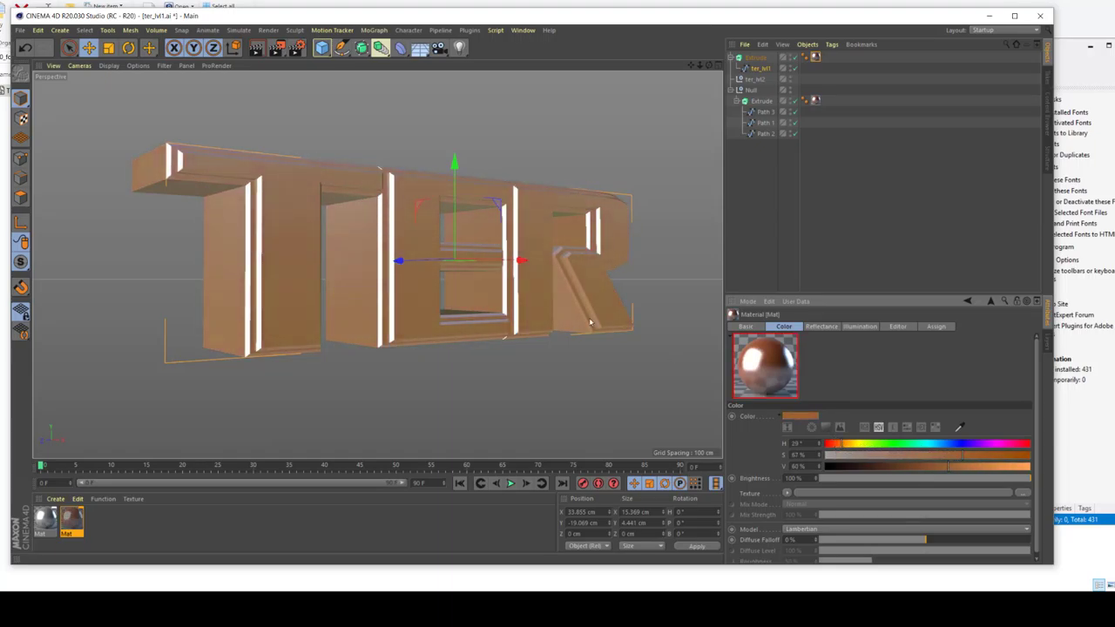
- Assign the grey material to the texture tag of the Extrude inside the Null
{"action": "left_click", "coordinate": [872, 155]}
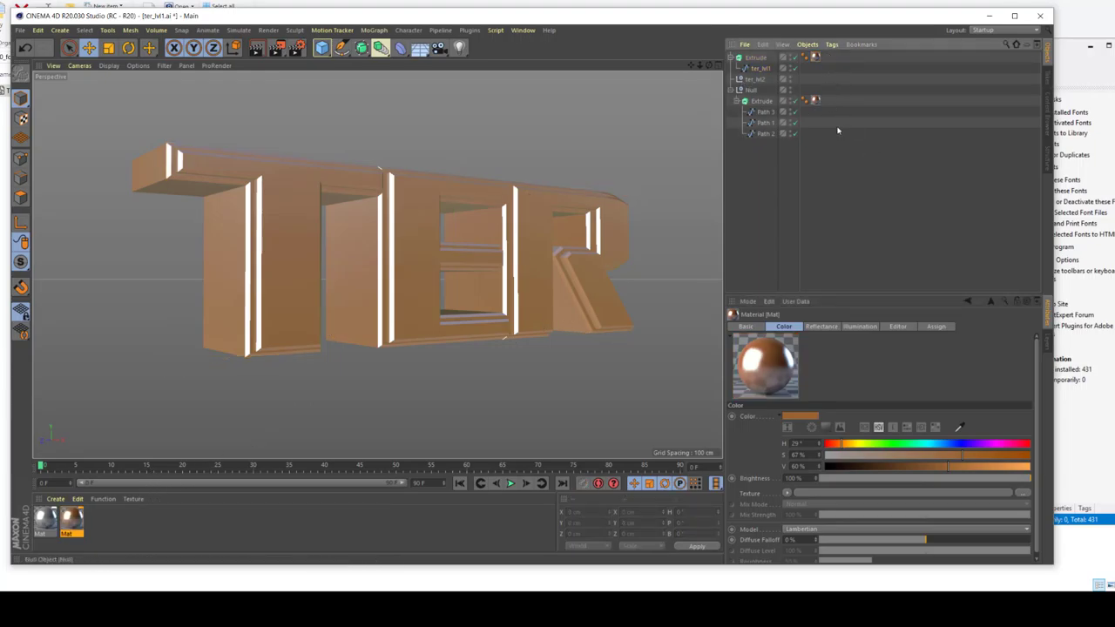
{"action": "left_click_drag", "start_coordinate": [45, 520], "coordinate": [817, 102]}
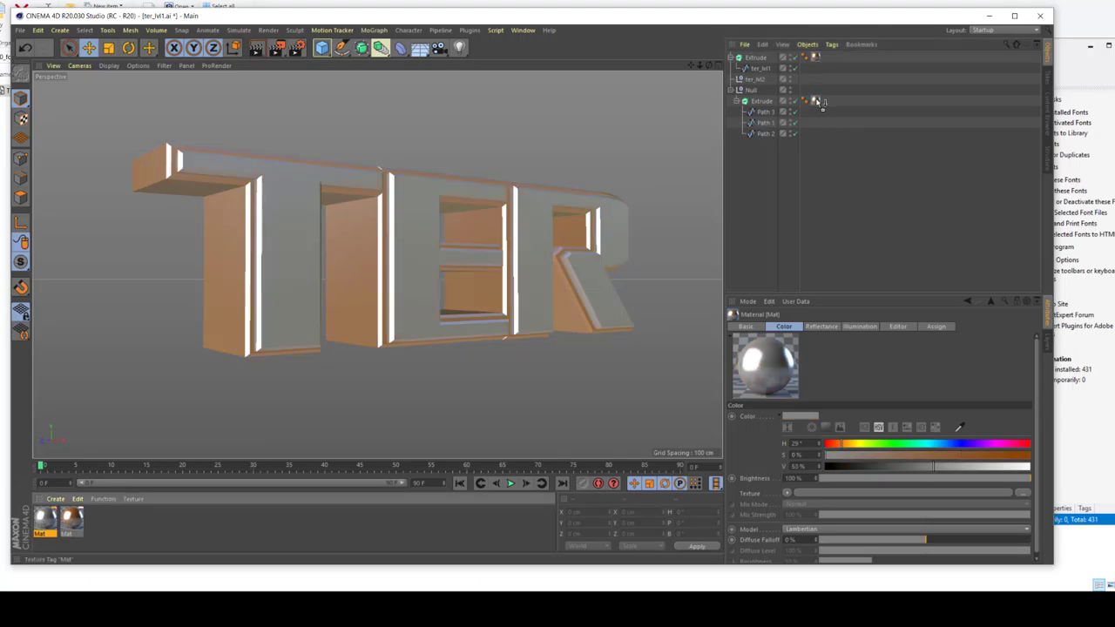
- Set the orange ter_lvl1 Extrude's Z position to 0.25 cm after trying -0.25 cm
{"action": "left_click", "coordinate": [356, 316]}
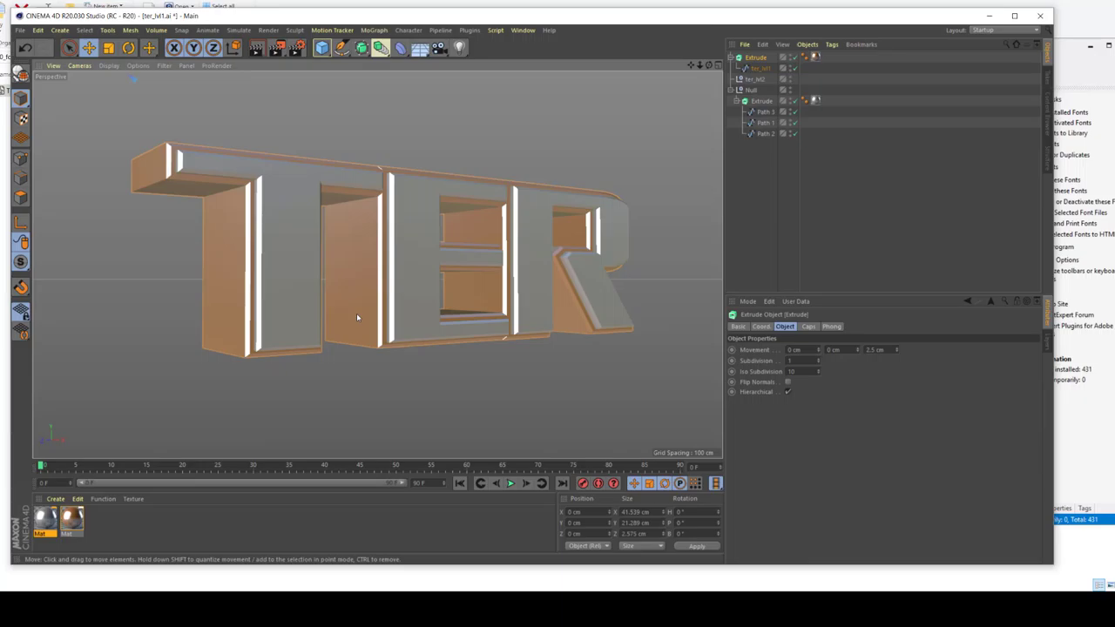
{"action": "left_click", "coordinate": [760, 327]}
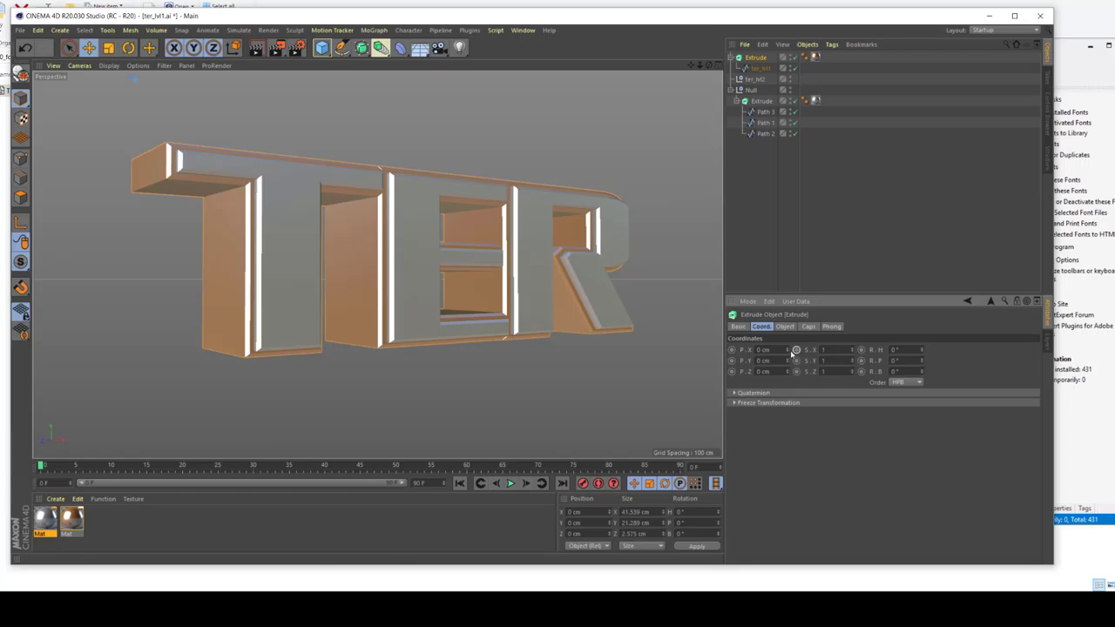
{"action": "left_click_drag", "start_coordinate": [788, 350], "coordinate": [739, 375]}
{"action": "key", "text": "ctrl+z"}
{"action": "key", "text": "ctrl+z"}
{"action": "key", "text": "ctrl+z"}
{"action": "key", "text": "BackSpace"}
{"action": "type", "text": "-.25"}
{"action": "key", "text": "Return"}
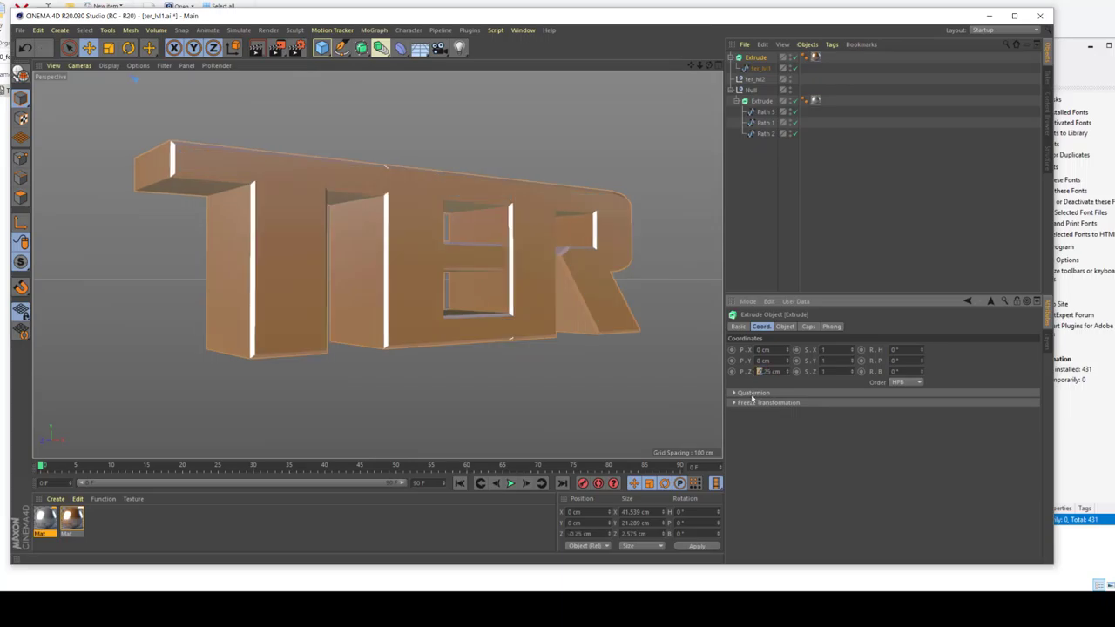
{"action": "key", "text": "BackSpace"}
{"action": "key", "text": "Return"}
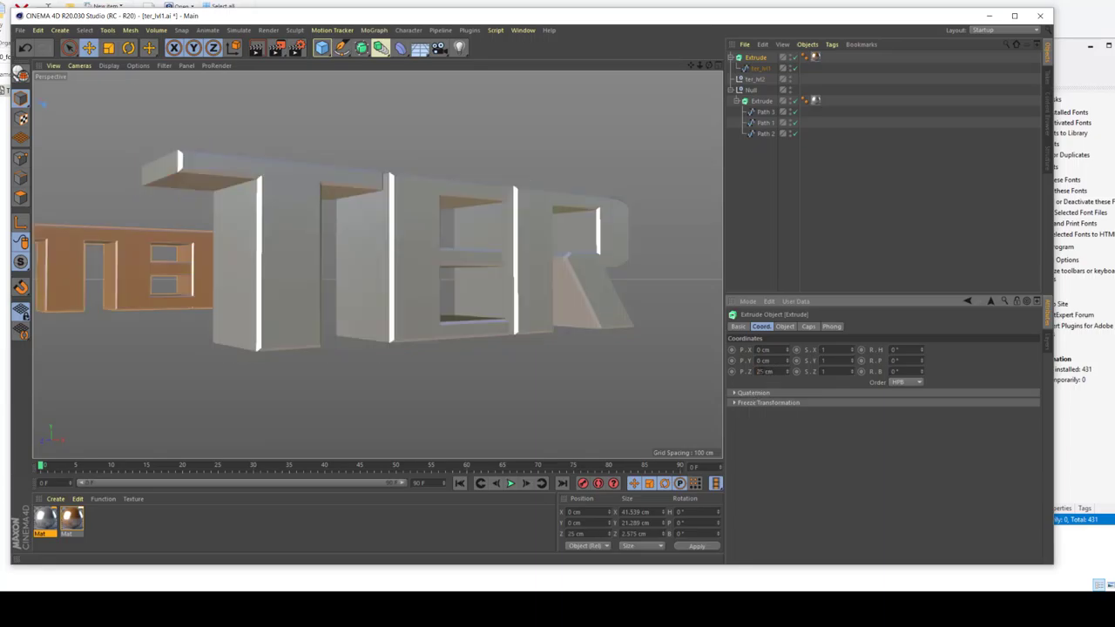
{"action": "type", "text": "."}
{"action": "key", "text": "Return"}
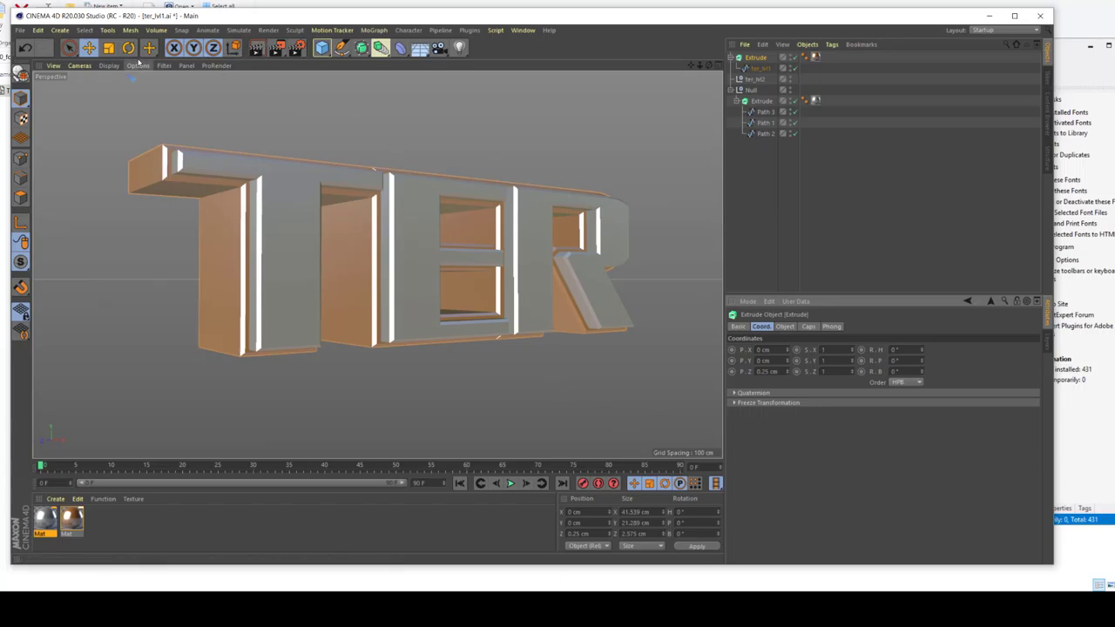
- Render the perspective view to preview the grey and orange lettering
{"action": "key", "text": "alt+r"}
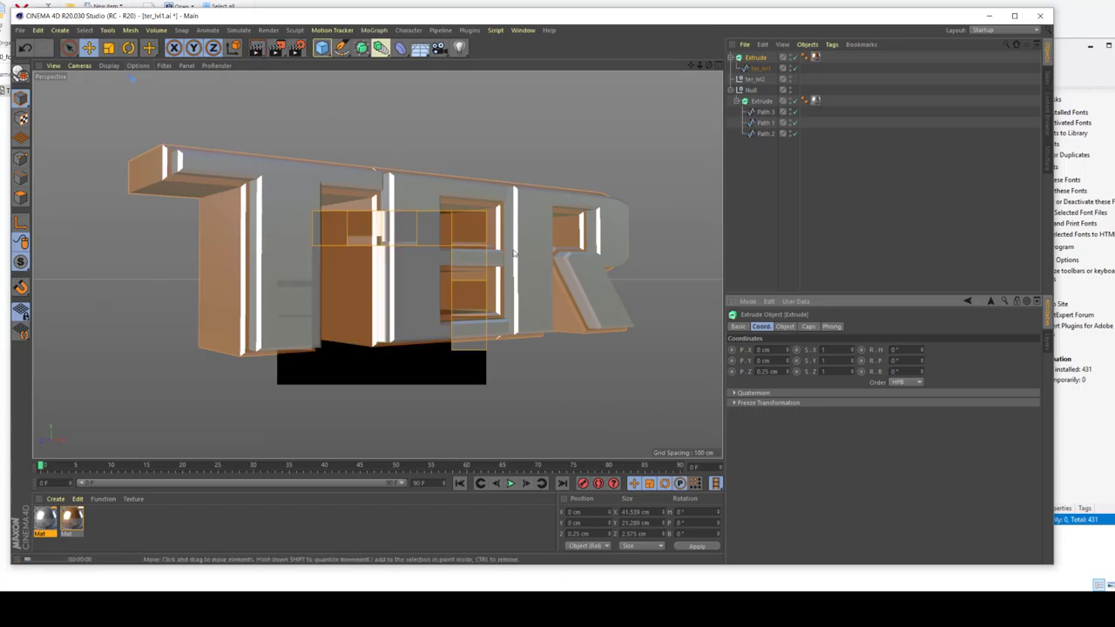
{"action": "key", "text": "ctrl+r"}
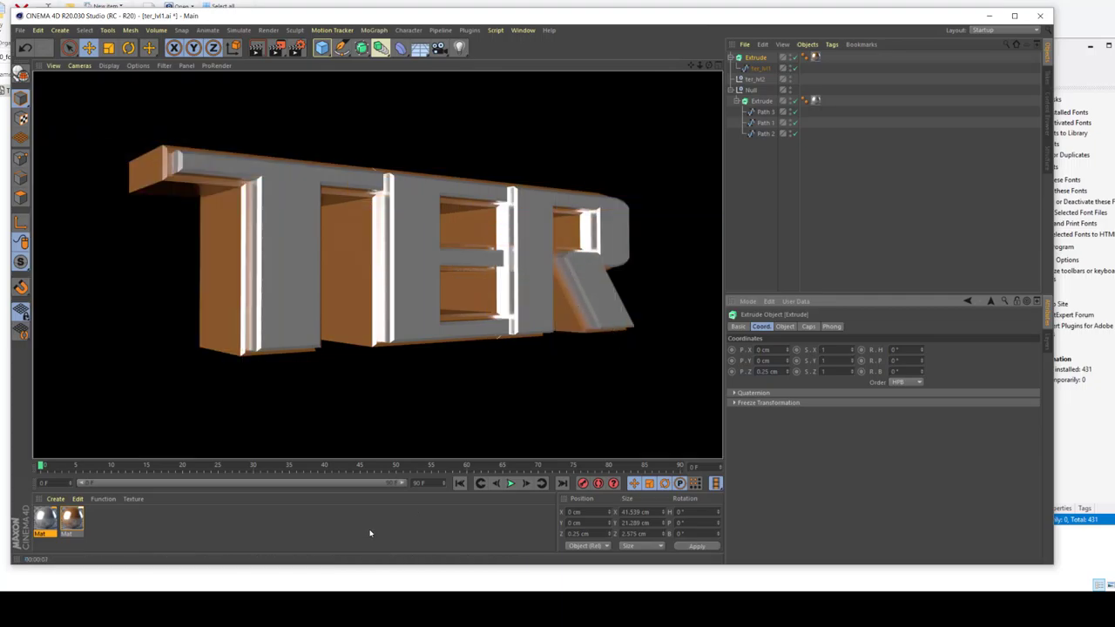
- Lower the grey material's reflection strength to 21% and enlarge the area showing its reflectance settings
{"action": "left_click", "coordinate": [43, 521]}
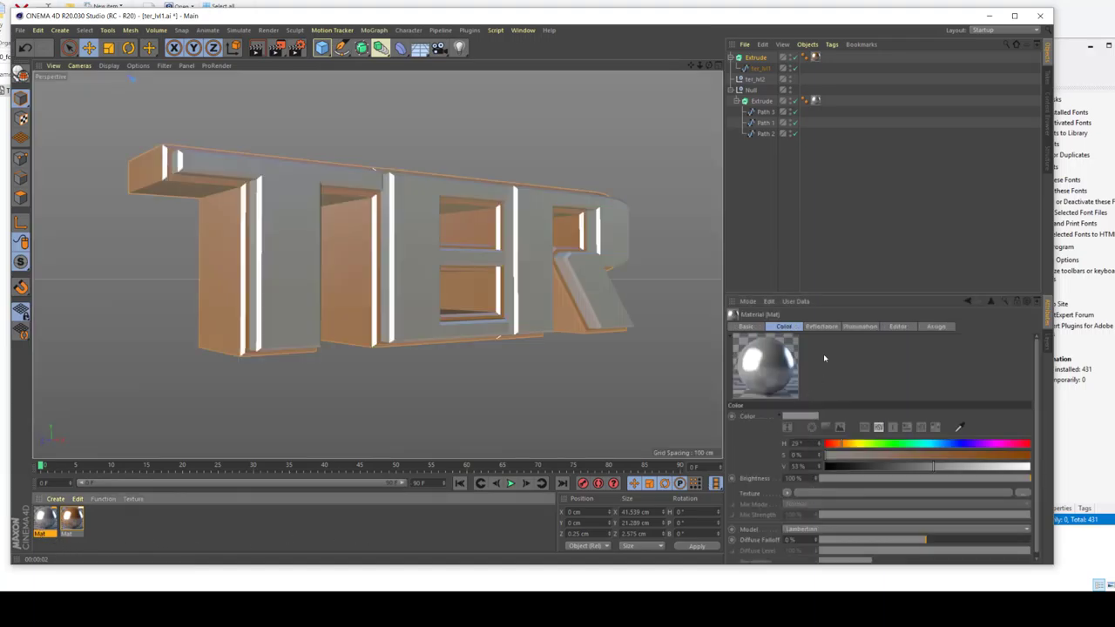
{"action": "left_click", "coordinate": [821, 326]}
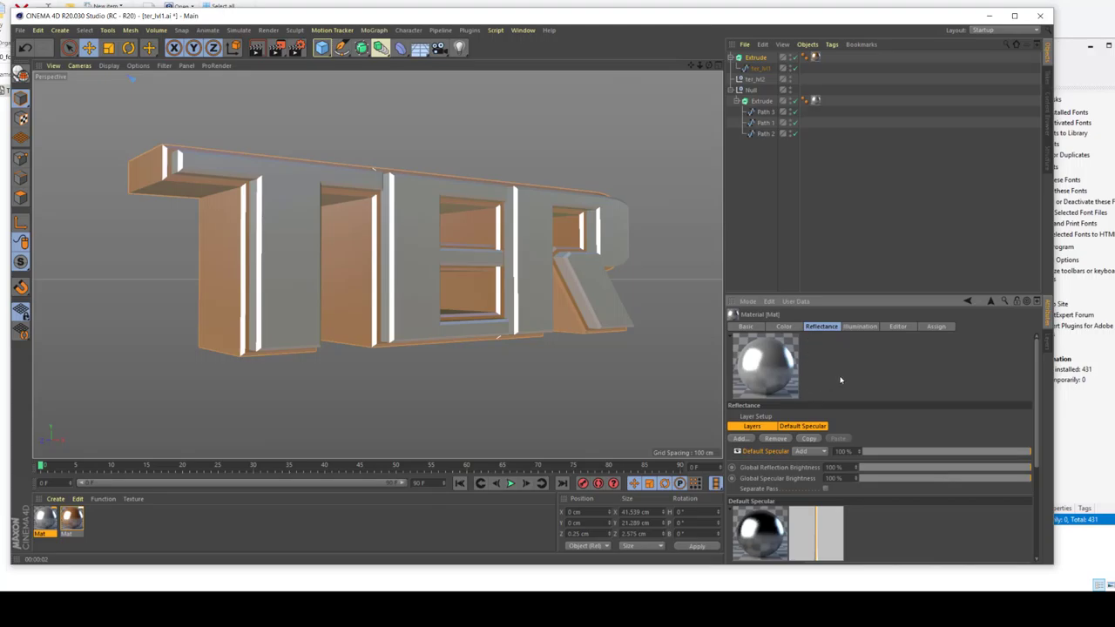
{"action": "scroll", "coordinate": [841, 380], "scroll_direction": "down", "scroll_amount": 5}
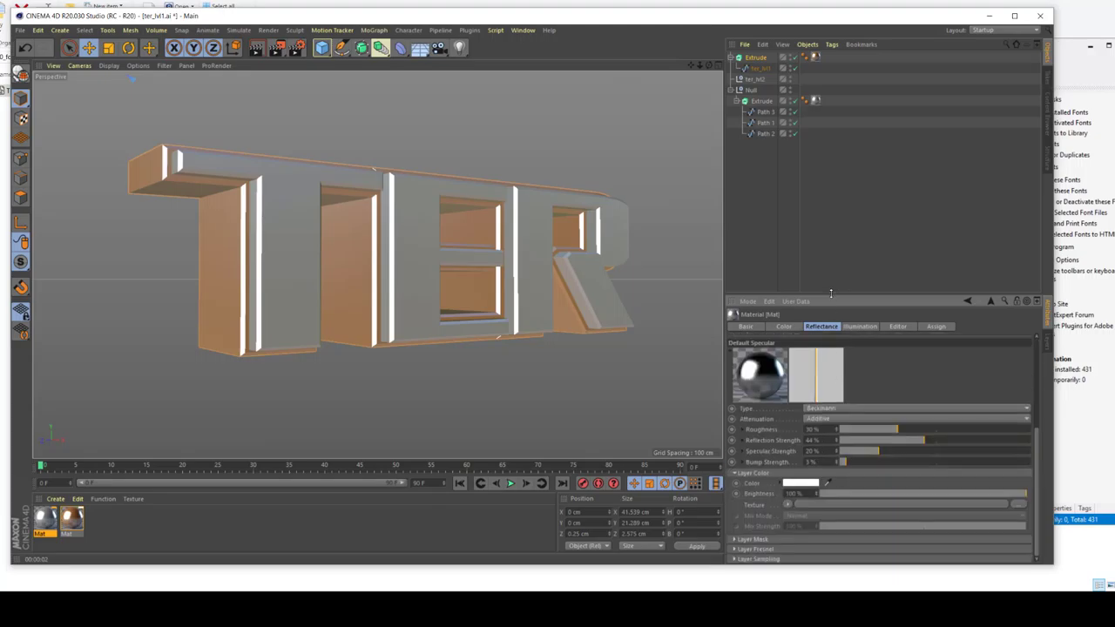
{"action": "left_click_drag", "start_coordinate": [830, 293], "coordinate": [830, 181]}
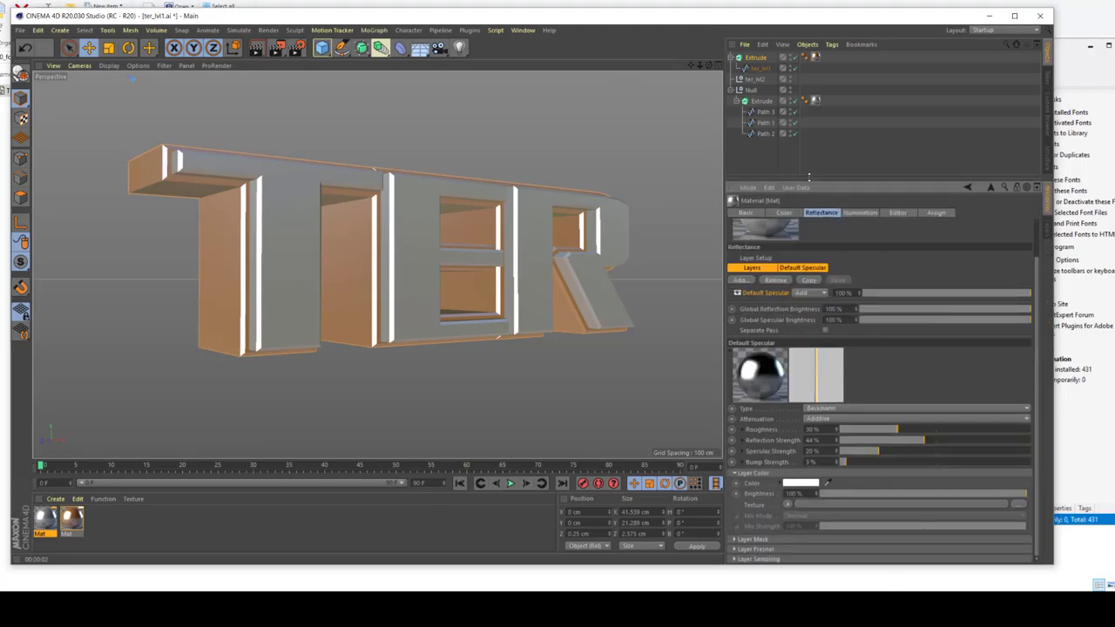
{"action": "left_click", "coordinate": [878, 445]}
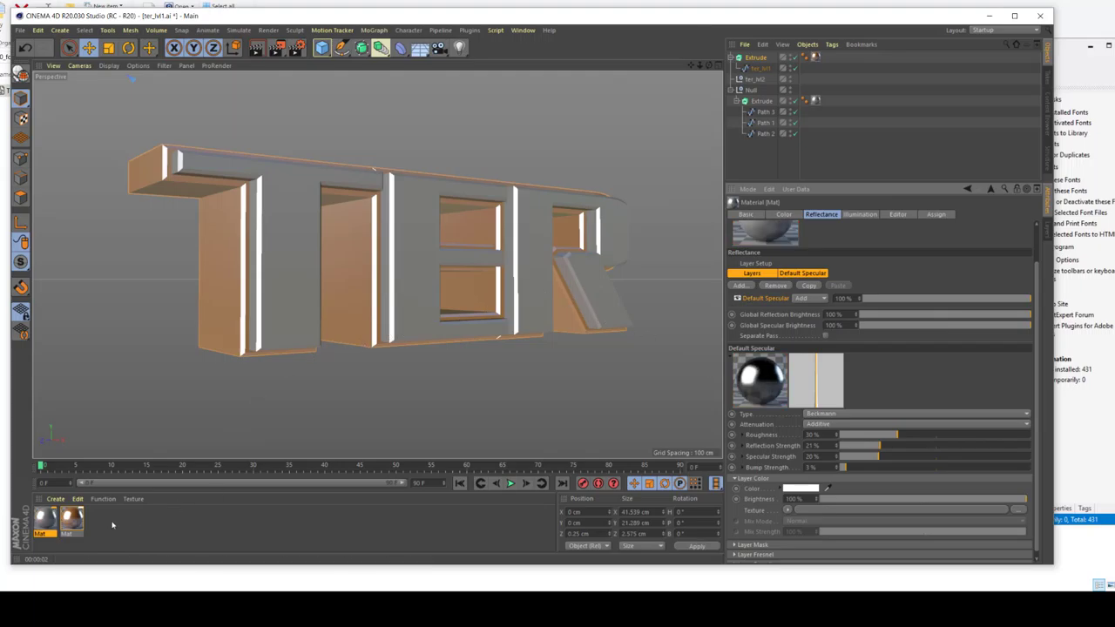
- Try a reflection strength of 23% on the orange material with a preview render, and raise the strength to 57%
{"action": "key", "text": "ctrl+z"}
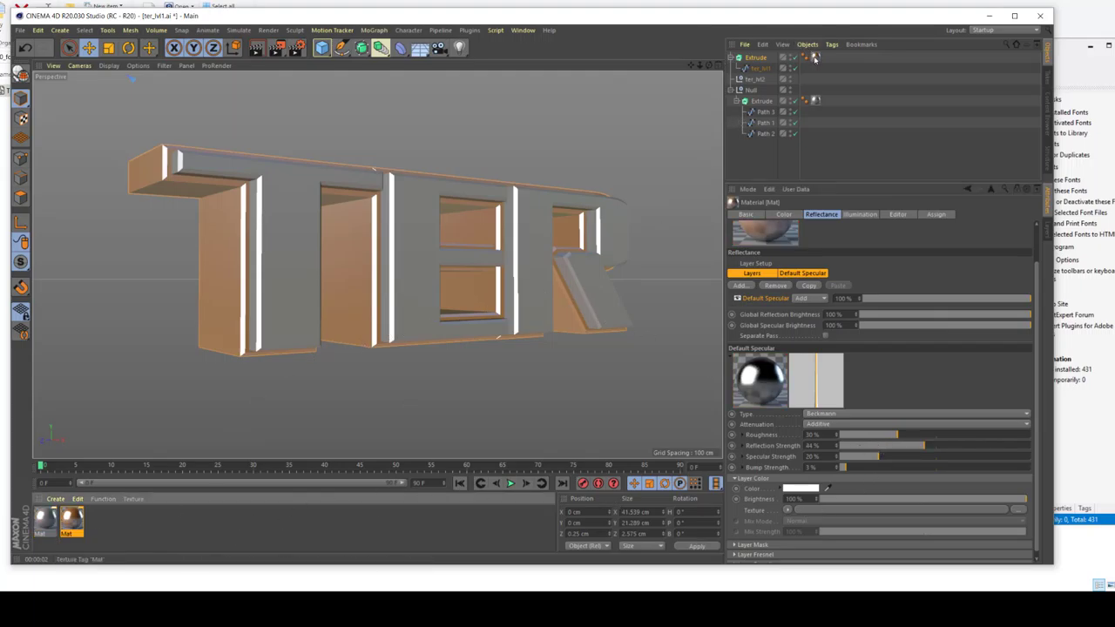
{"action": "scroll", "coordinate": [859, 398], "scroll_direction": "up", "scroll_amount": 2}
{"action": "left_click", "coordinate": [882, 487]}
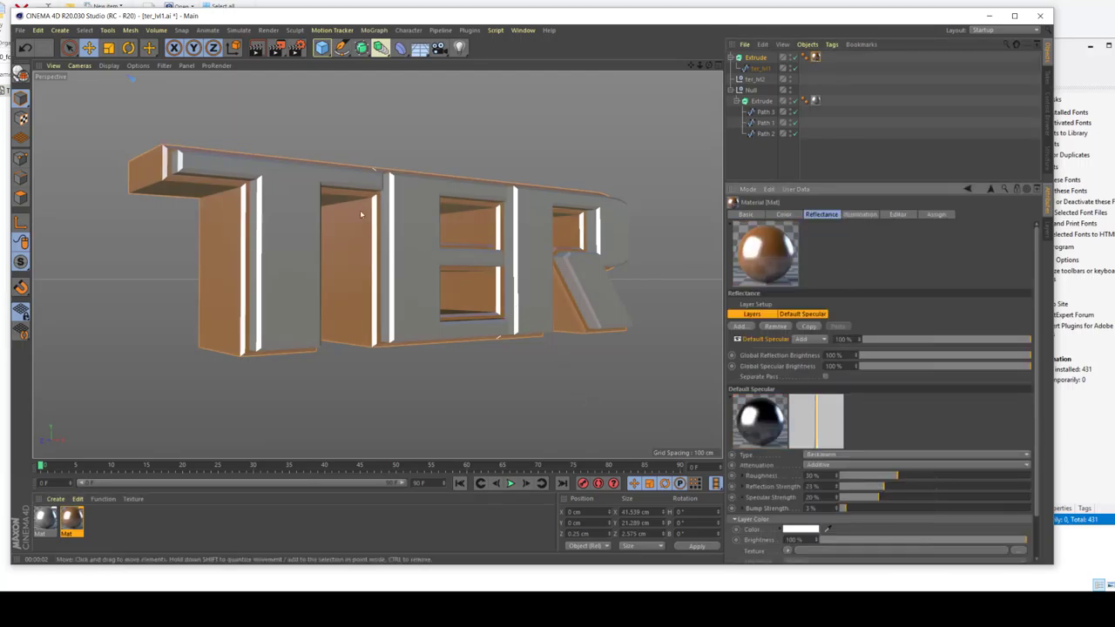
{"action": "left_click", "coordinate": [255, 48]}
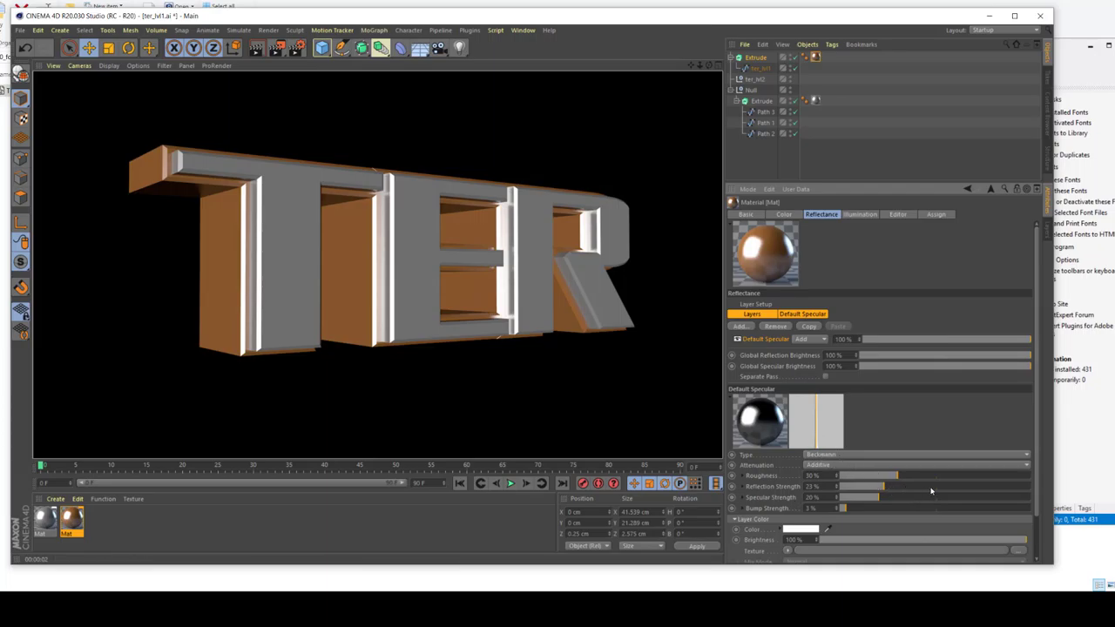
{"action": "left_click_drag", "start_coordinate": [931, 489], "coordinate": [950, 488]}
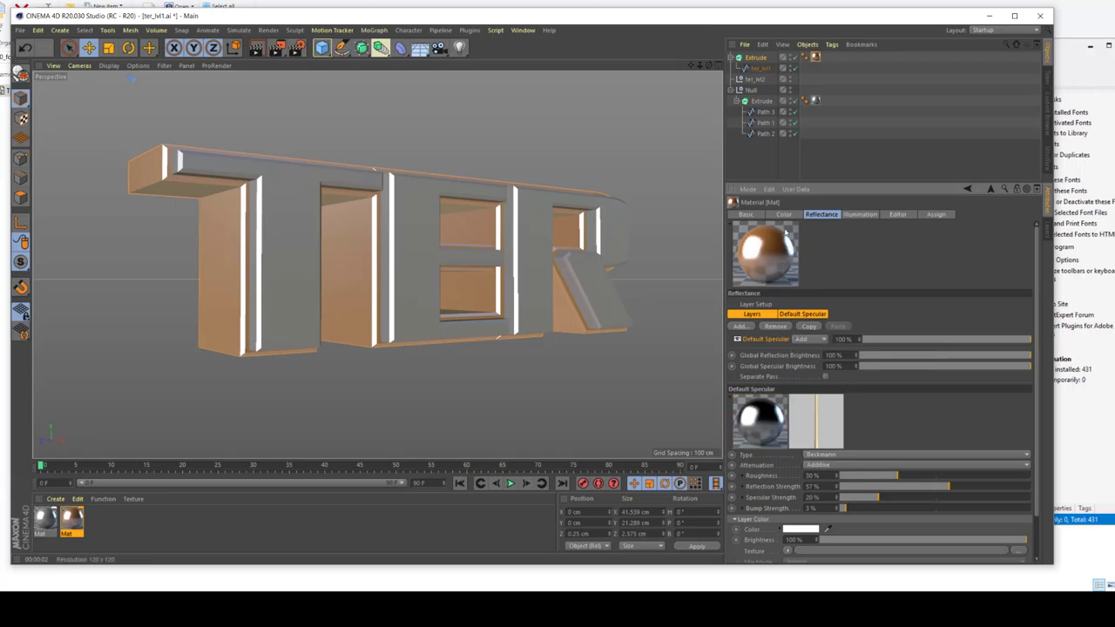
- Darken the grey material's color to about 24% brightness (V) and set its reflection strength to 54%
{"action": "left_click", "coordinate": [784, 214]}
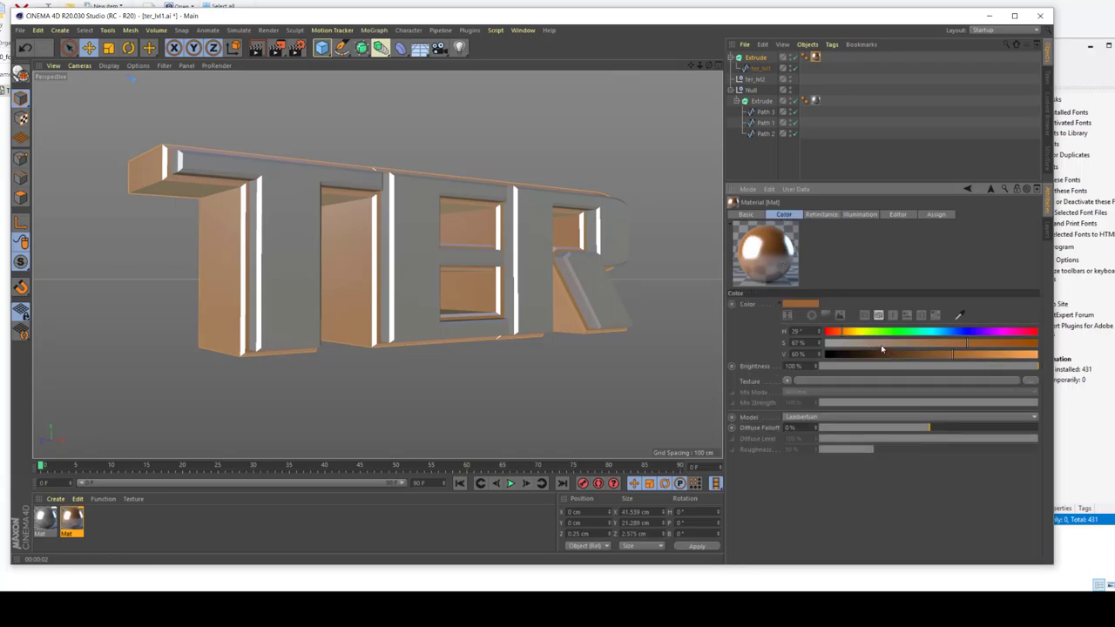
{"action": "left_click", "coordinate": [816, 100]}
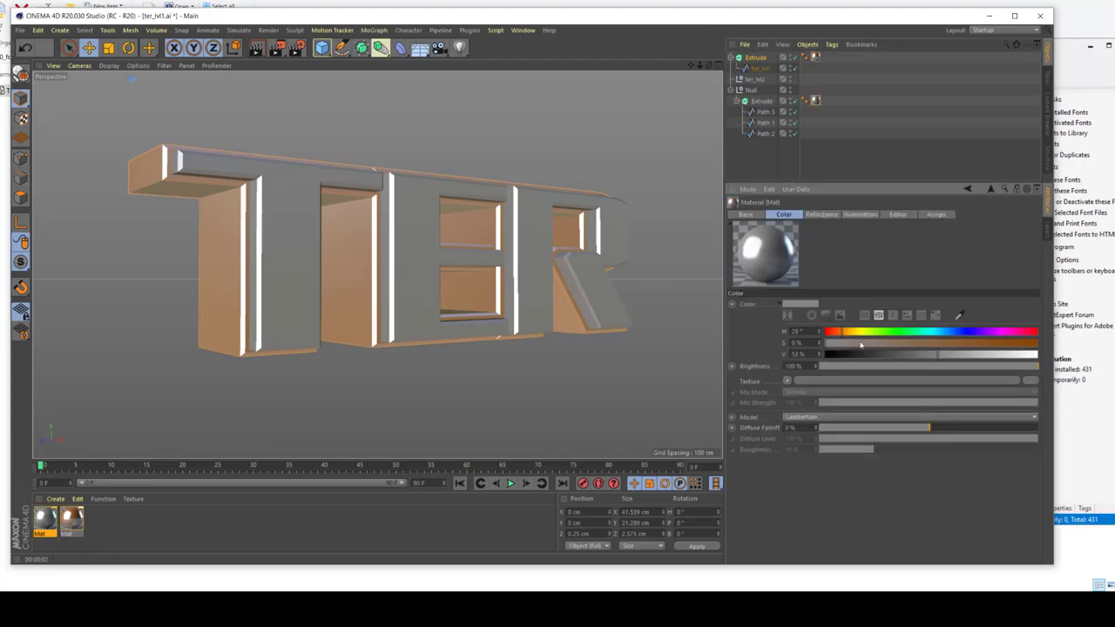
{"action": "left_click", "coordinate": [882, 356]}
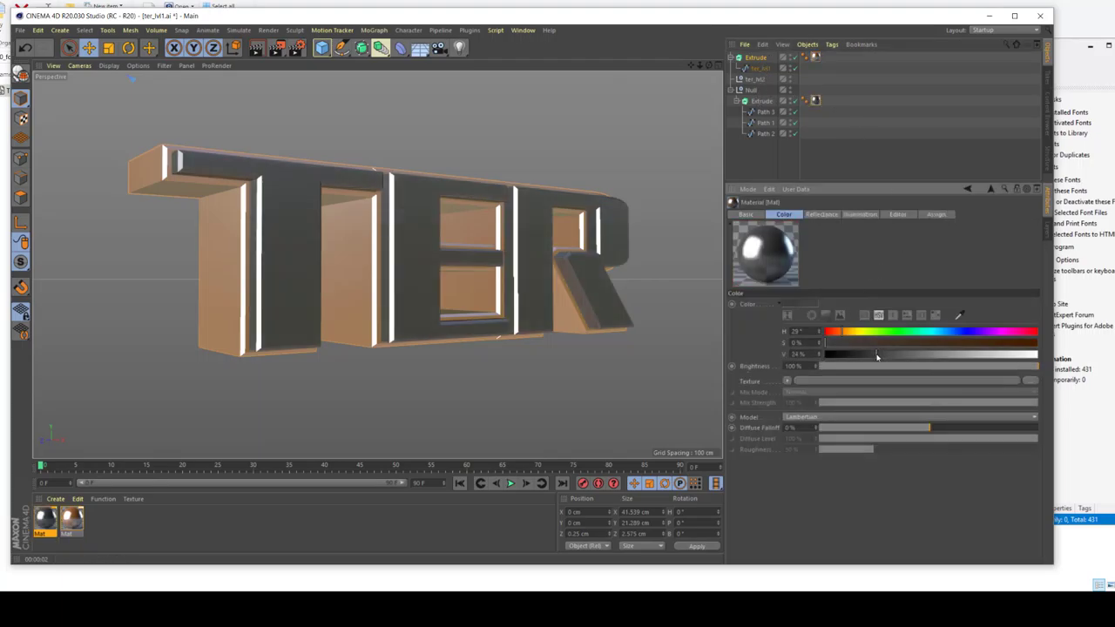
{"action": "left_click_drag", "start_coordinate": [877, 355], "coordinate": [879, 354]}
{"action": "left_click", "coordinate": [819, 216]}
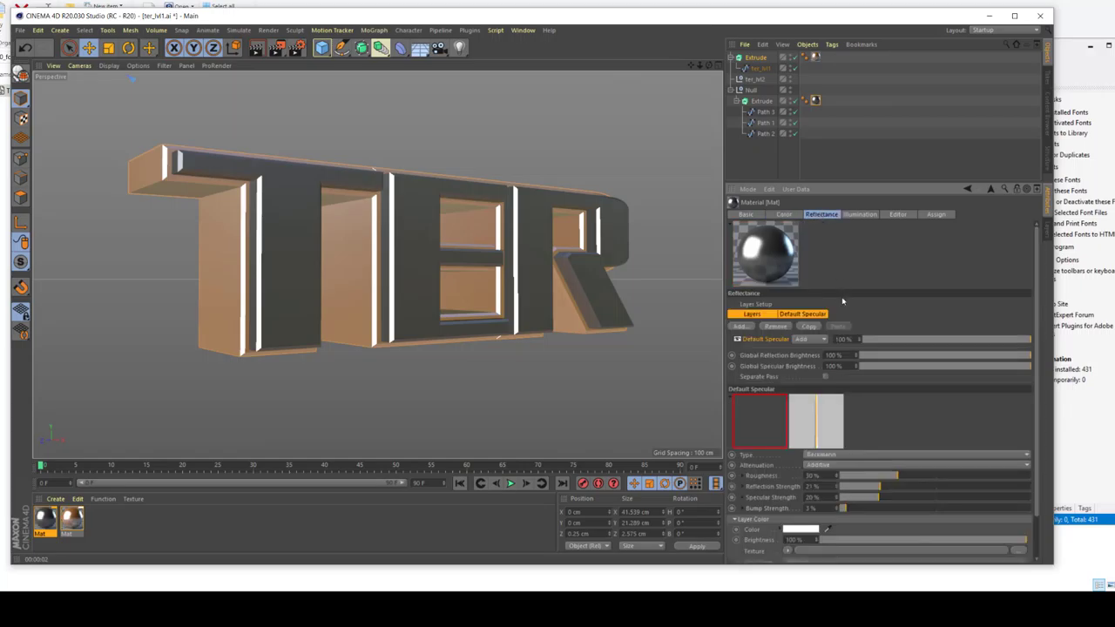
{"action": "left_click_drag", "start_coordinate": [930, 488], "coordinate": [943, 487]}
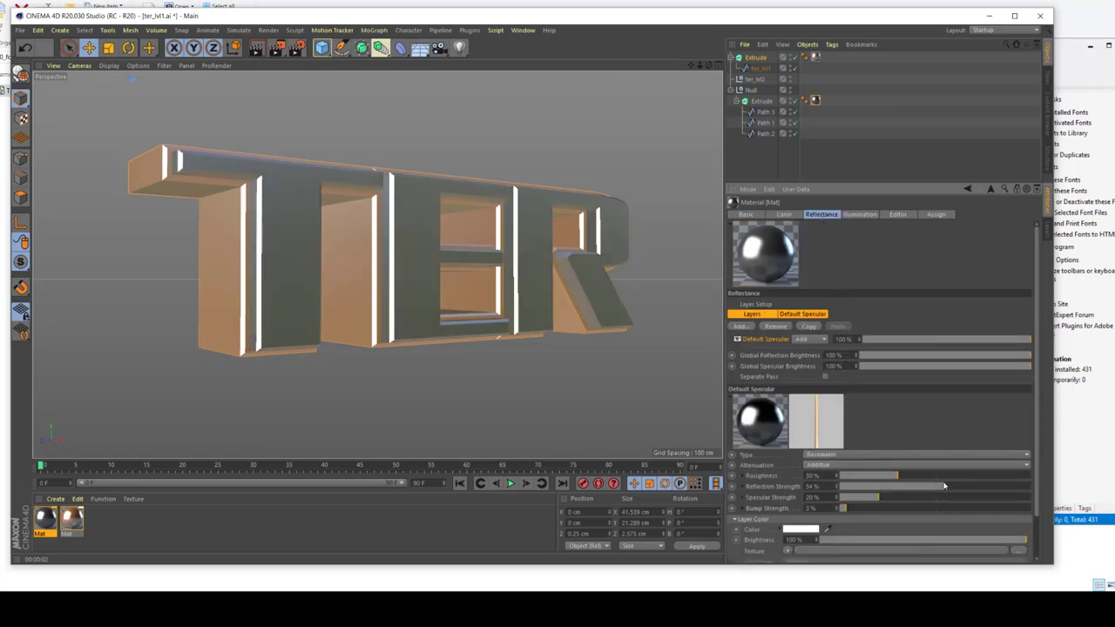
- Set the orange material's specular strength to 26% and reflection strength to 13%, and render a preview of the perspective view
{"action": "left_click", "coordinate": [814, 58]}
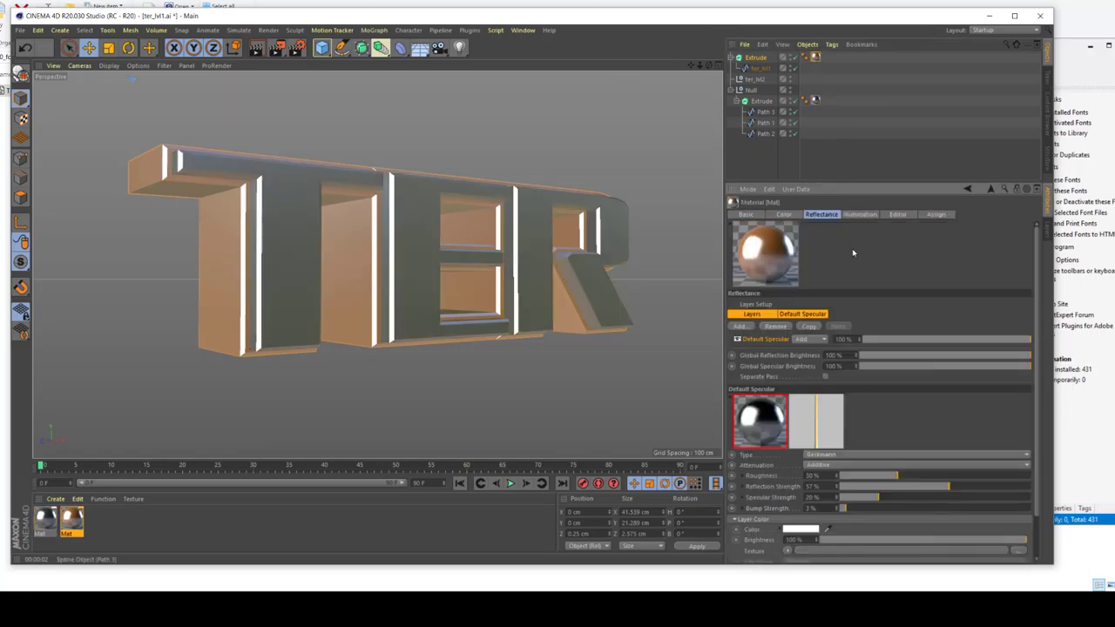
{"action": "left_click_drag", "start_coordinate": [856, 495], "coordinate": [893, 495]}
{"action": "left_click", "coordinate": [864, 486]}
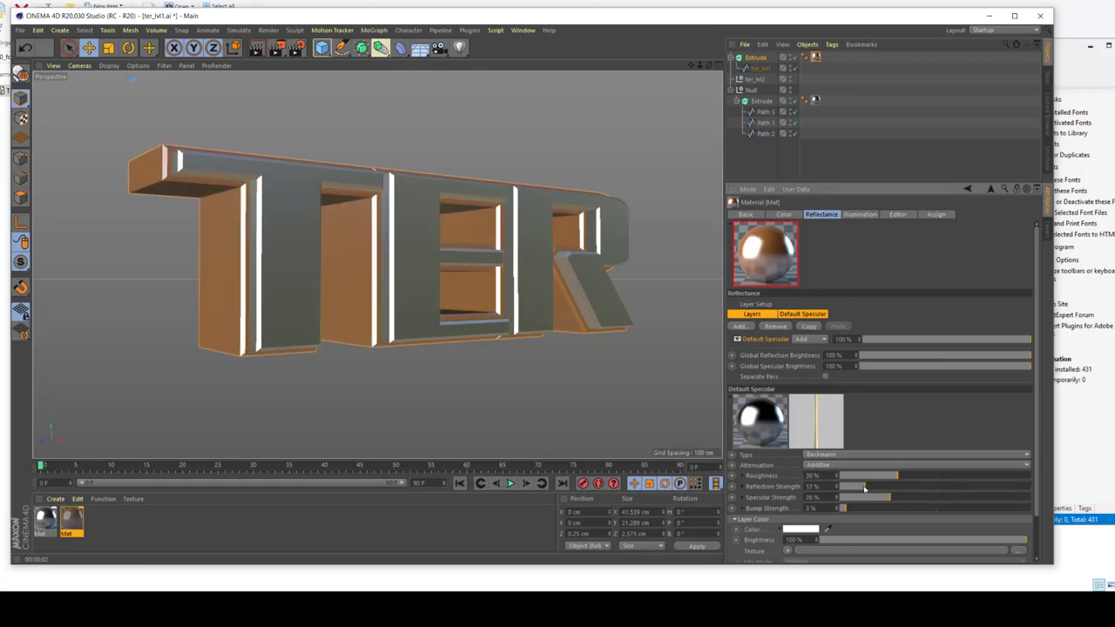
{"action": "left_click", "coordinate": [255, 47]}
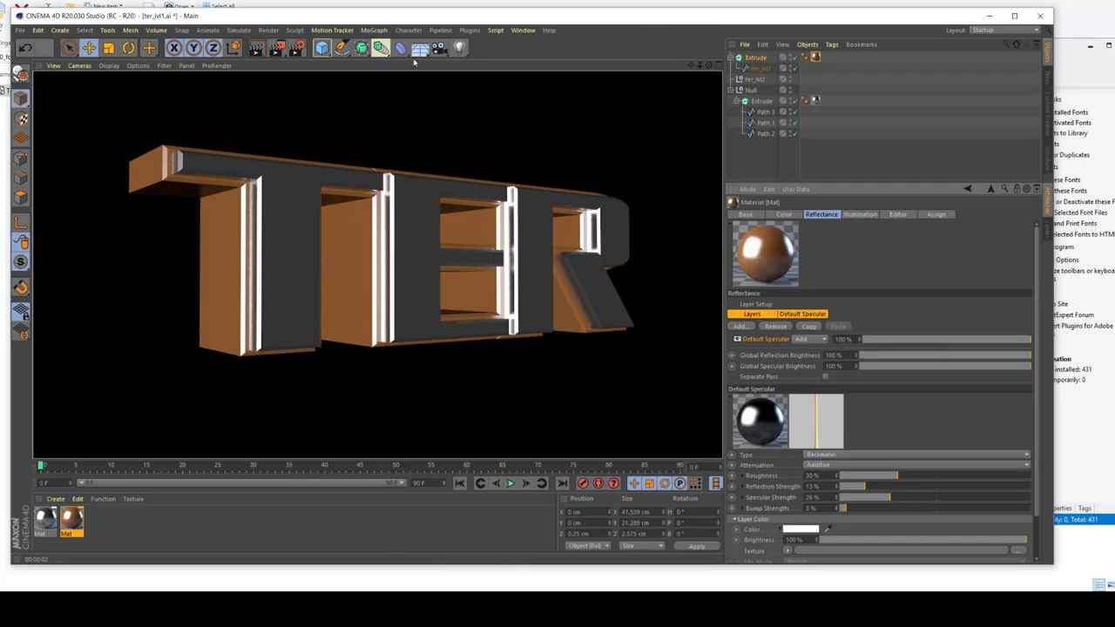
- Show all four views and add a target light to the scene
{"action": "left_click", "coordinate": [478, 167]}
{"action": "middle_click", "coordinate": [479, 171]}
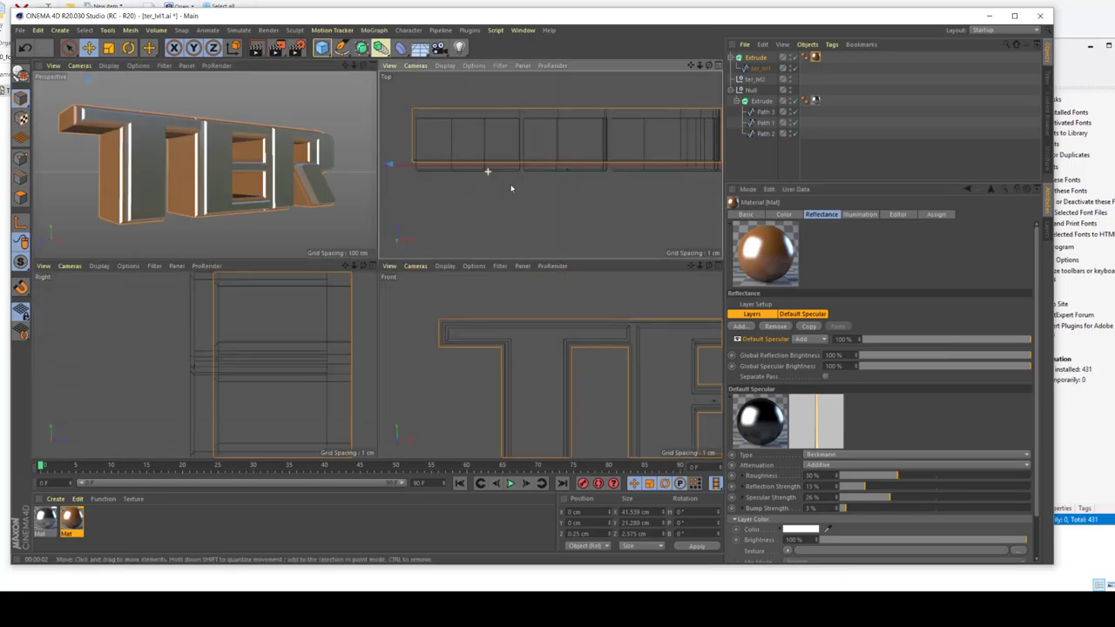
{"action": "scroll", "coordinate": [523, 194], "scroll_direction": "down", "scroll_amount": 5}
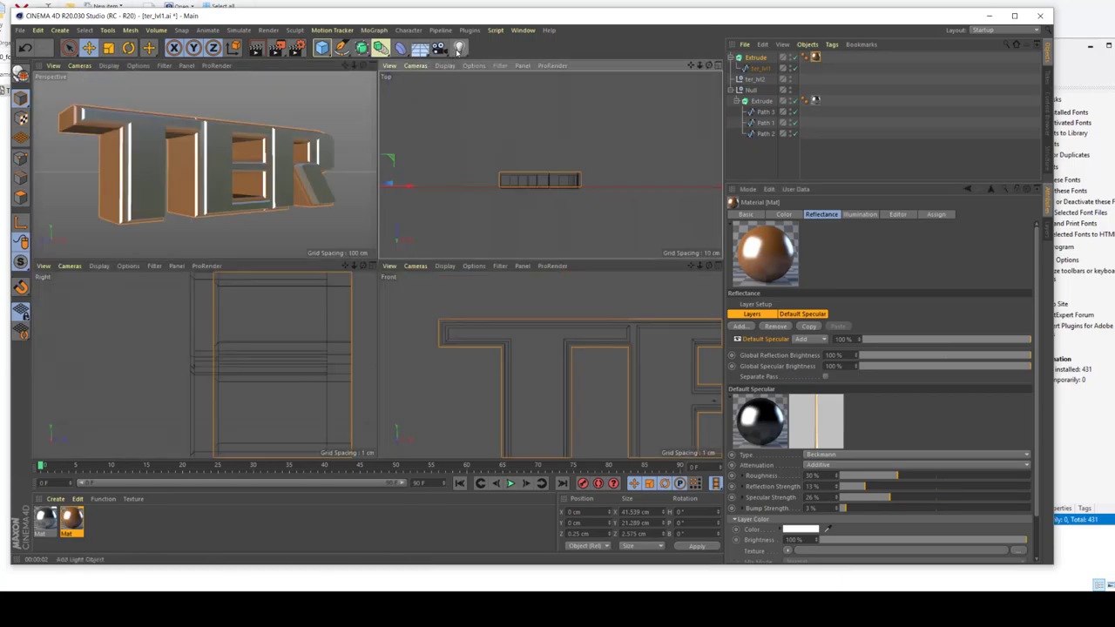
{"action": "left_click_drag", "start_coordinate": [459, 48], "coordinate": [510, 82]}
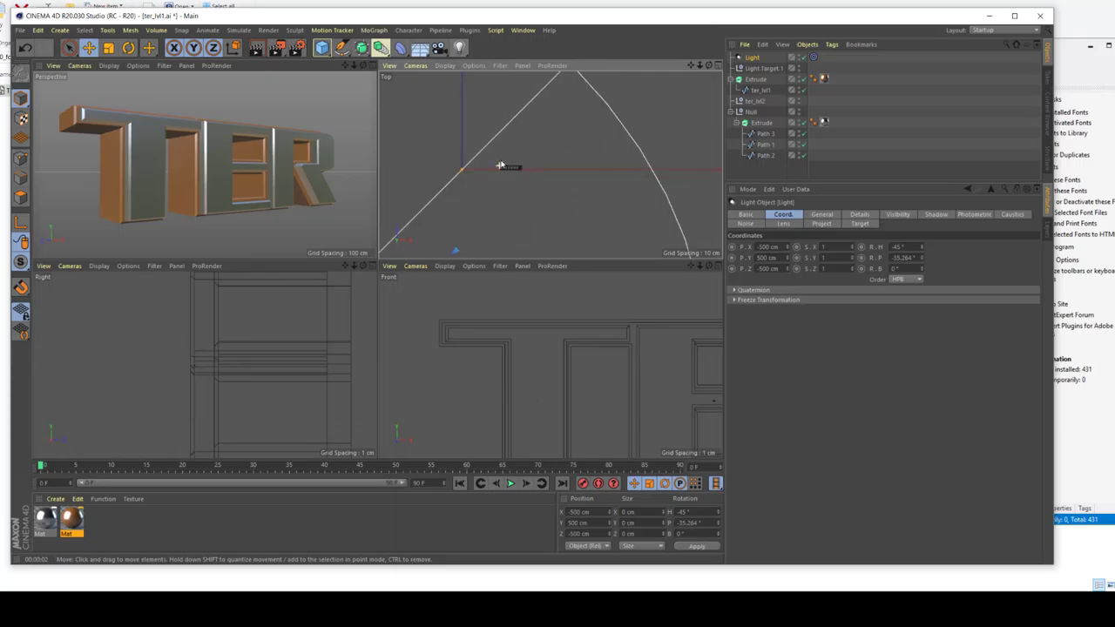
- Switch to world coordinates and move the light in the top view to about X 197 cm, Z -268 cm
{"action": "scroll", "coordinate": [501, 163], "scroll_direction": "down", "scroll_amount": 3}
{"action": "scroll", "coordinate": [410, 243], "scroll_direction": "down", "scroll_amount": 2}
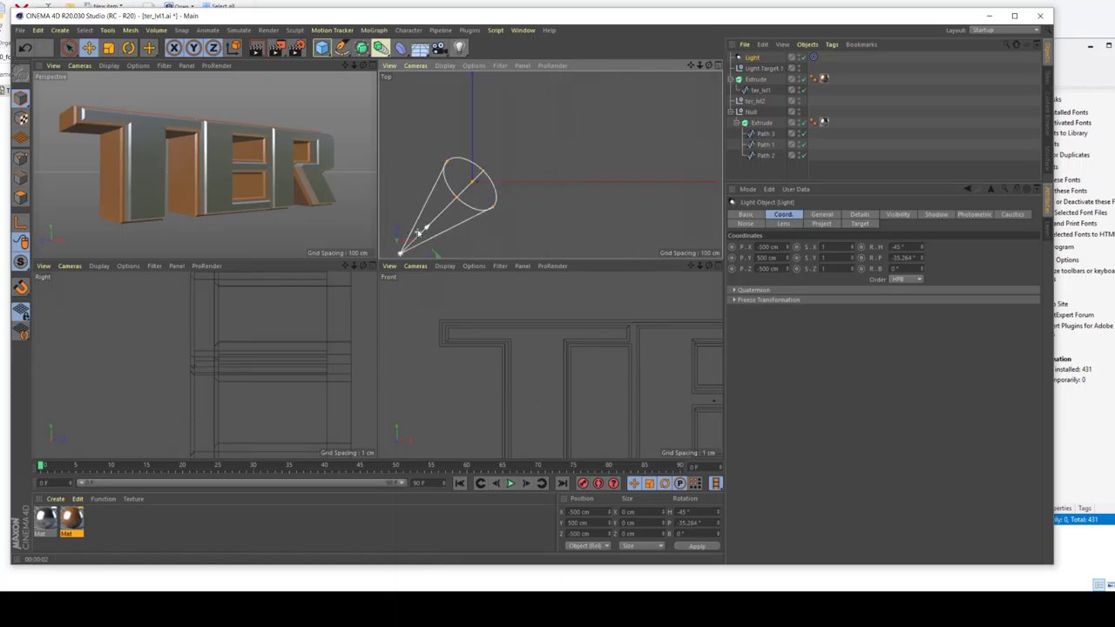
{"action": "left_click", "coordinate": [233, 50]}
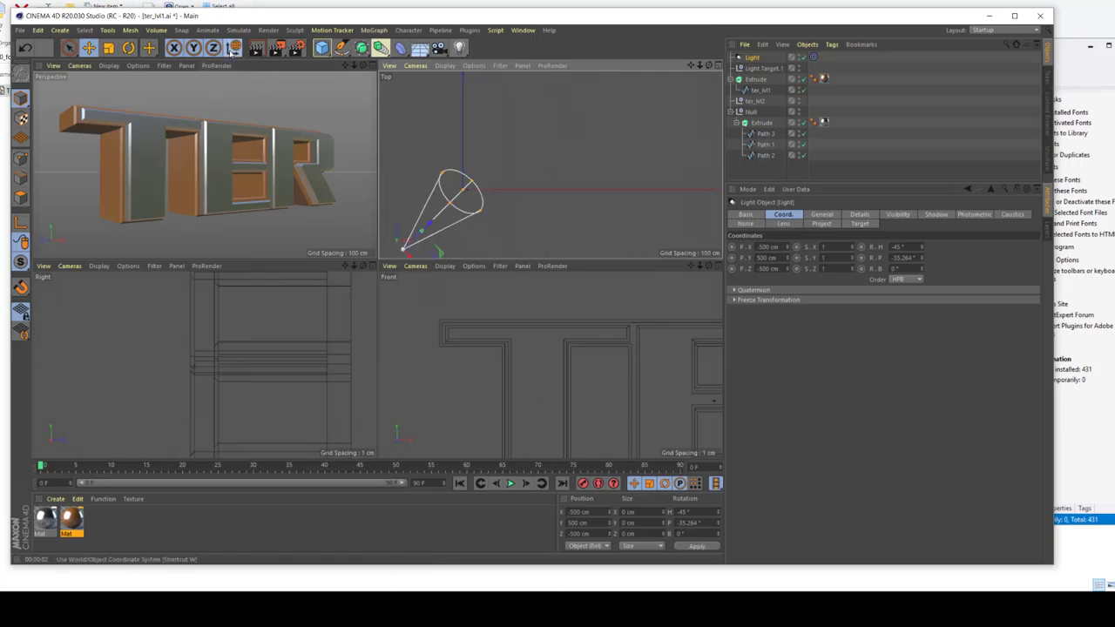
{"action": "left_click_drag", "start_coordinate": [431, 222], "coordinate": [521, 198]}
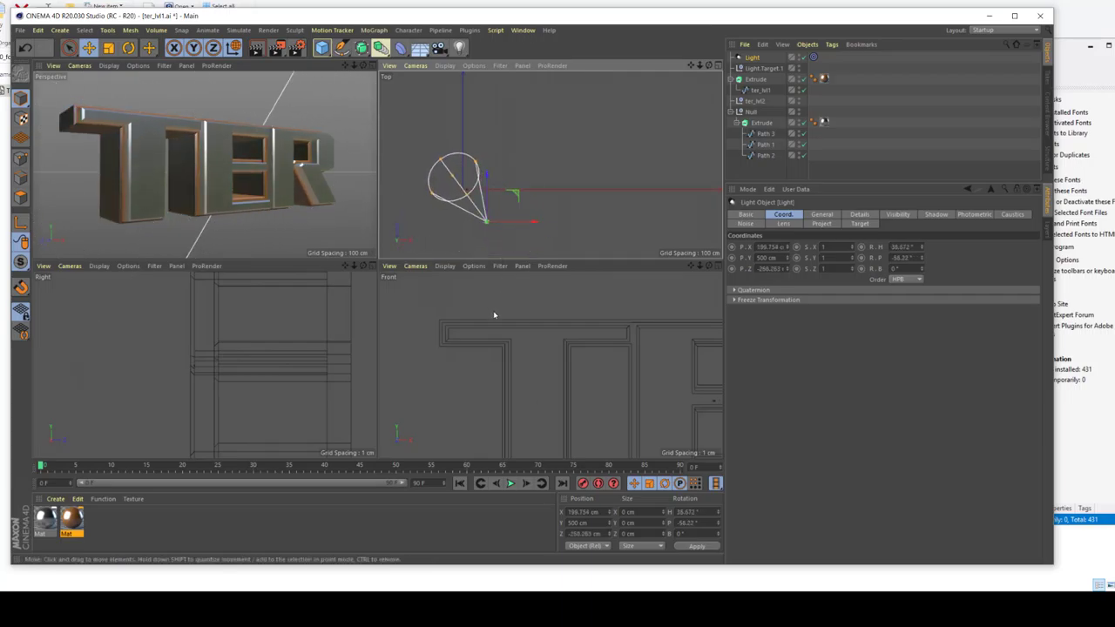
- Lower the light toward the lettering in the front view, to about X 73 cm, Y 226 cm
{"action": "middle_click", "coordinate": [520, 329]}
{"action": "scroll", "coordinate": [520, 330], "scroll_direction": "down", "scroll_amount": 6}
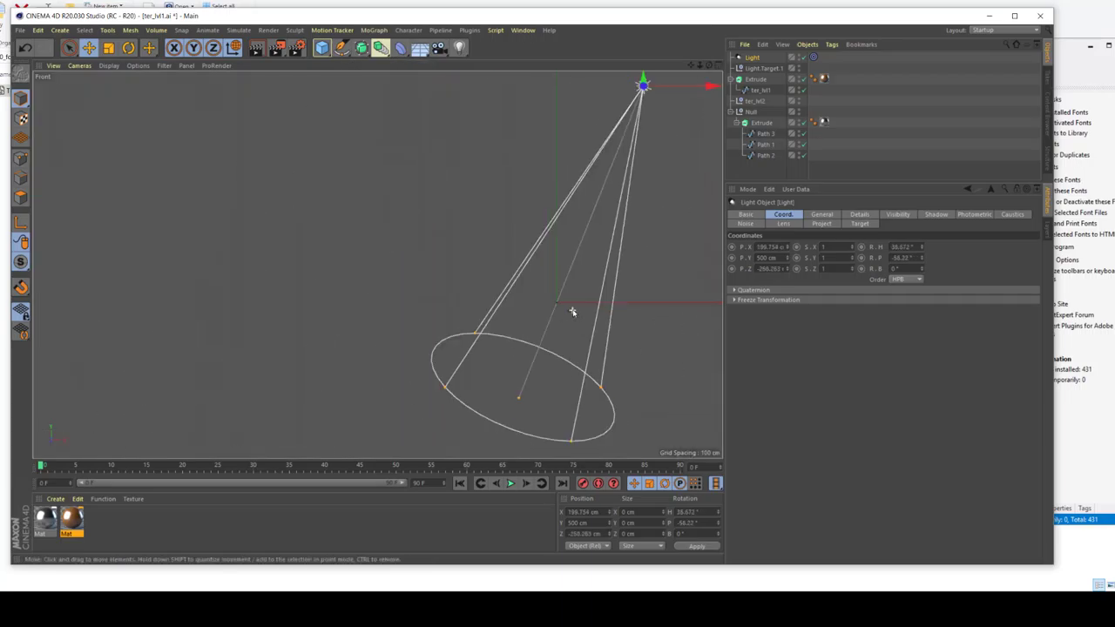
{"action": "scroll", "coordinate": [572, 310], "scroll_direction": "down", "scroll_amount": 3}
{"action": "left_click_drag", "start_coordinate": [662, 156], "coordinate": [633, 210]}
- Try aiming the light higher by moving its target in the front view to about X 48 cm, Y 148 cm
{"action": "left_click", "coordinate": [772, 69]}
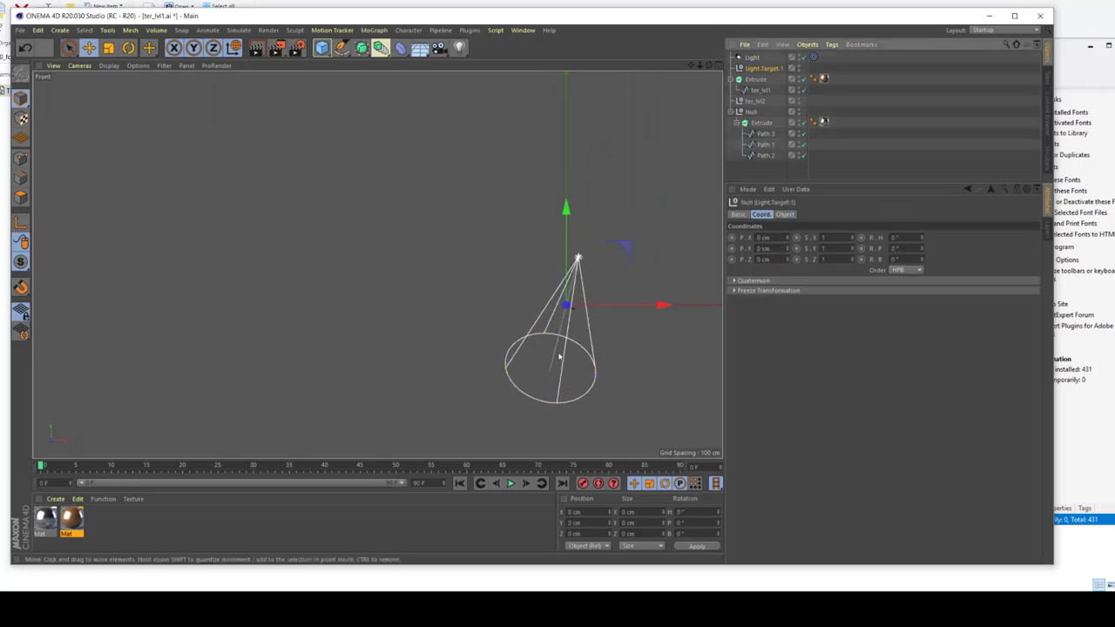
{"action": "left_click_drag", "start_coordinate": [550, 374], "coordinate": [563, 323]}
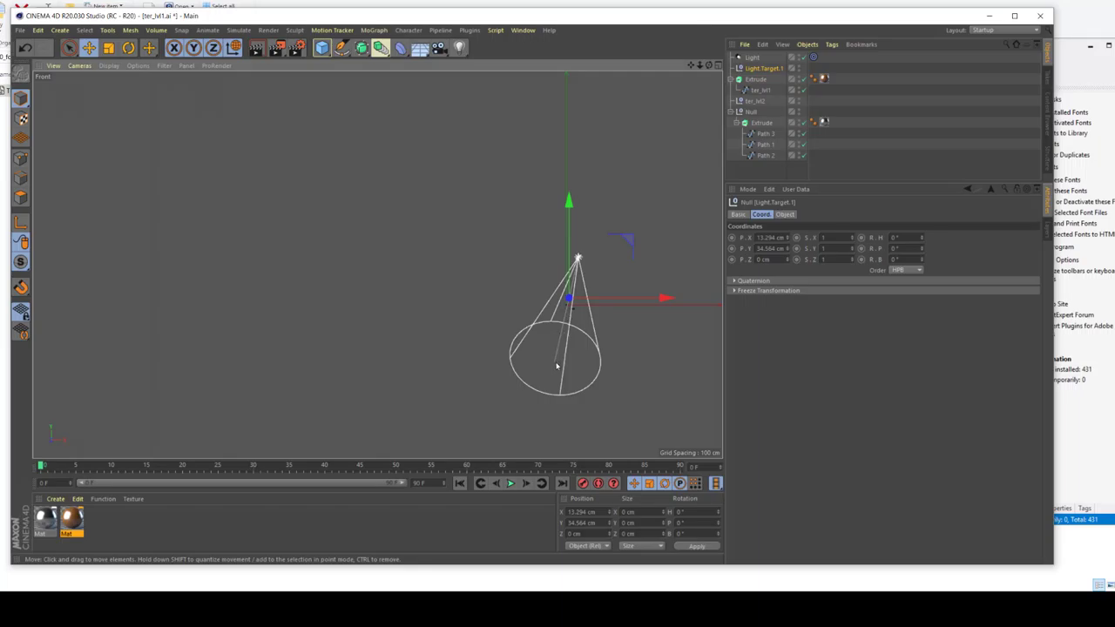
{"action": "left_click_drag", "start_coordinate": [557, 365], "coordinate": [564, 336]}
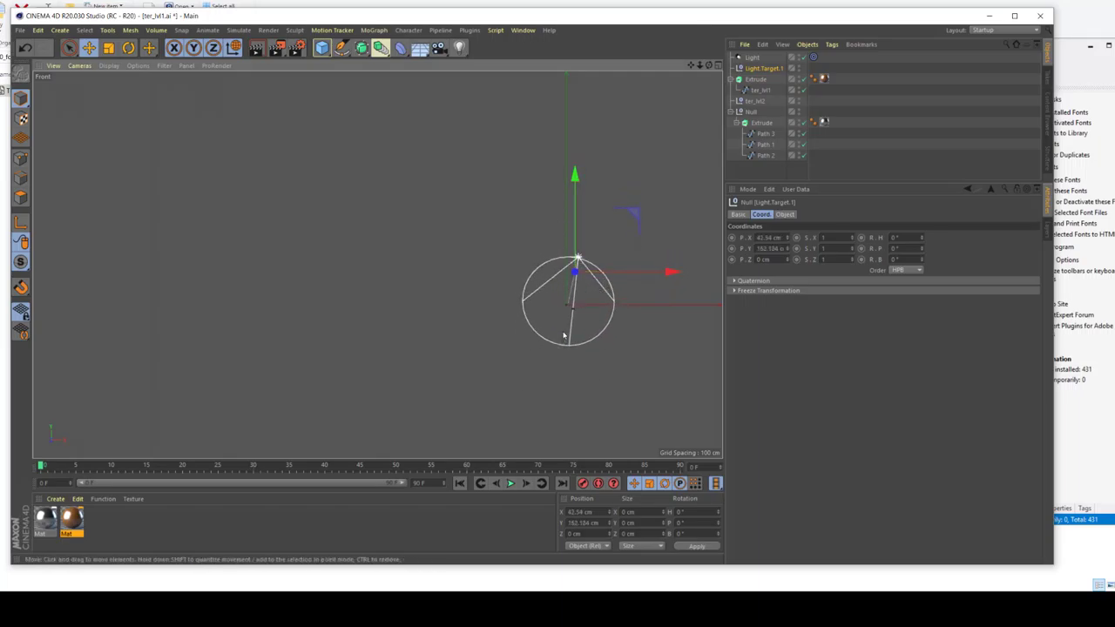
{"action": "scroll", "coordinate": [564, 336], "scroll_direction": "up", "scroll_amount": 6}
{"action": "middle_click", "coordinate": [487, 332]}
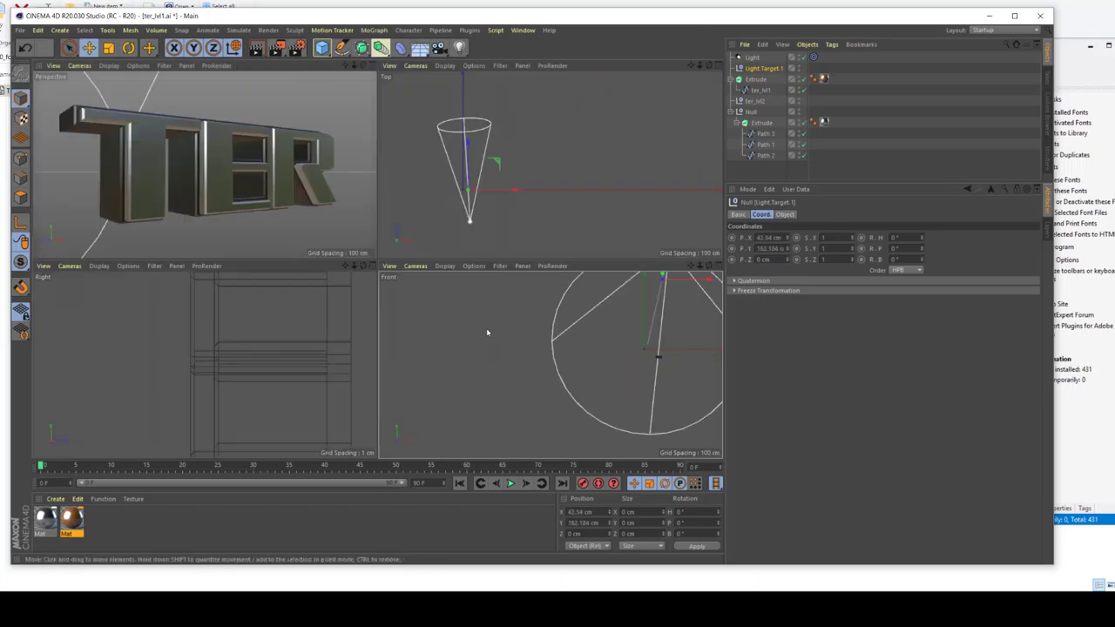
{"action": "middle_click", "coordinate": [590, 339]}
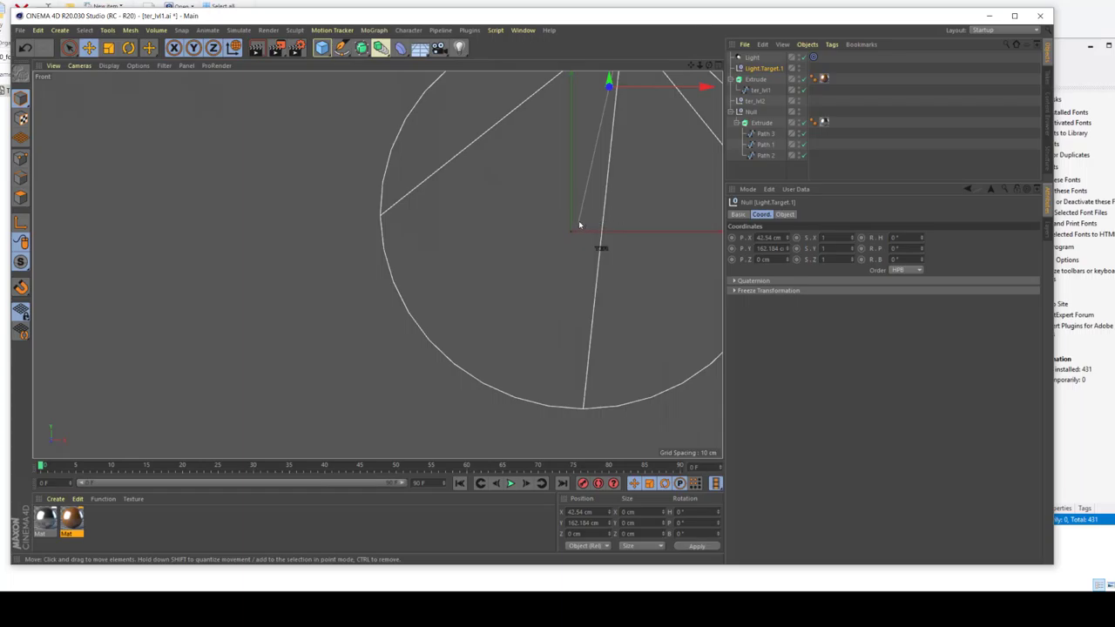
{"action": "mouse_move", "coordinate": [579, 224]}
{"action": "left_mouse_down"}
{"action": "mouse_move", "coordinate": [595, 246]}
{"action": "mouse_move", "coordinate": [584, 236]}
{"action": "left_mouse_up"}
{"action": "scroll", "coordinate": [630, 183], "scroll_direction": "down", "scroll_amount": 6}
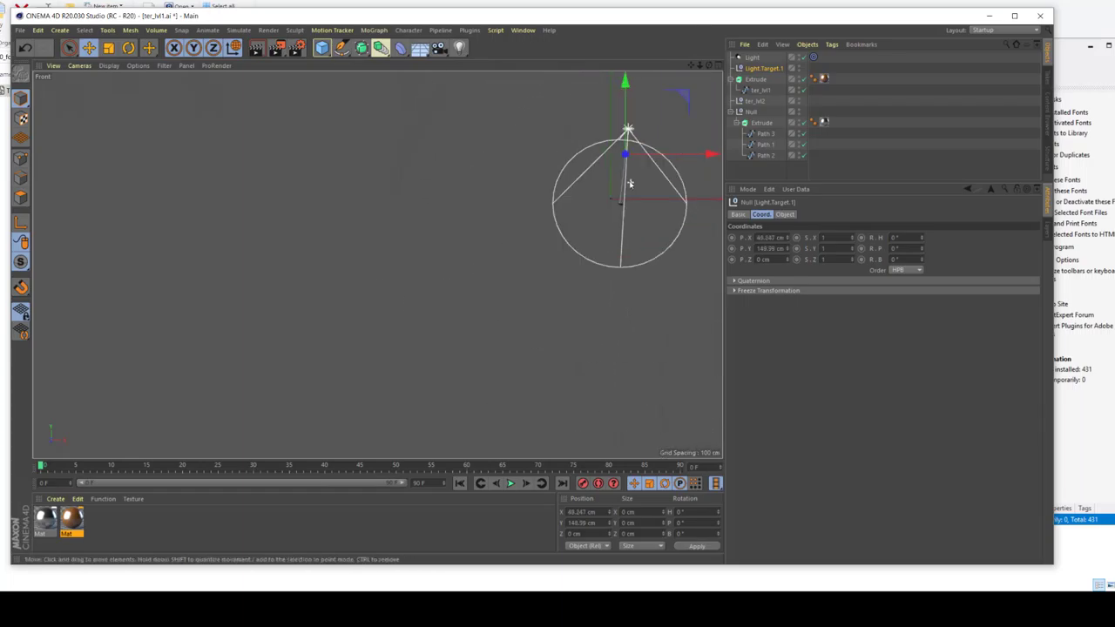
- Lower the light's target in the front view to about X 34 cm, Y 0.5 cm
{"action": "scroll", "coordinate": [630, 183], "scroll_direction": "down", "scroll_amount": 1}
{"action": "mouse_move", "coordinate": [686, 98]}
{"action": "left_mouse_down"}
{"action": "mouse_move", "coordinate": [697, 87]}
{"action": "mouse_move", "coordinate": [688, 109]}
{"action": "mouse_move", "coordinate": [691, 86]}
{"action": "left_mouse_up"}
{"action": "left_click", "coordinate": [750, 58]}
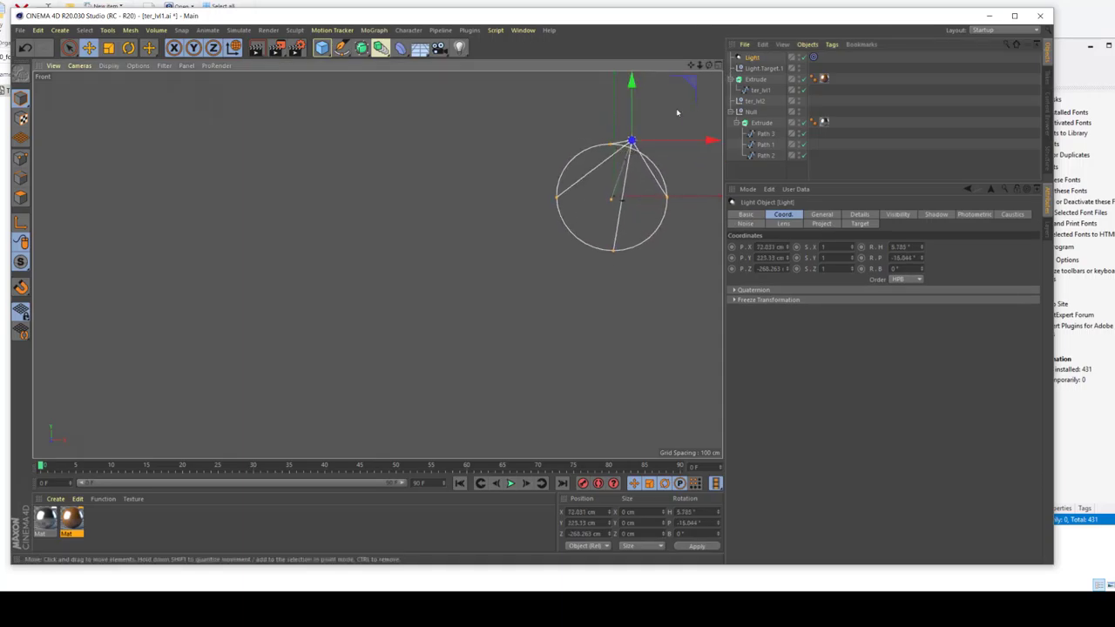
{"action": "left_click_drag", "start_coordinate": [686, 88], "coordinate": [686, 143]}
{"action": "left_click", "coordinate": [764, 68]}
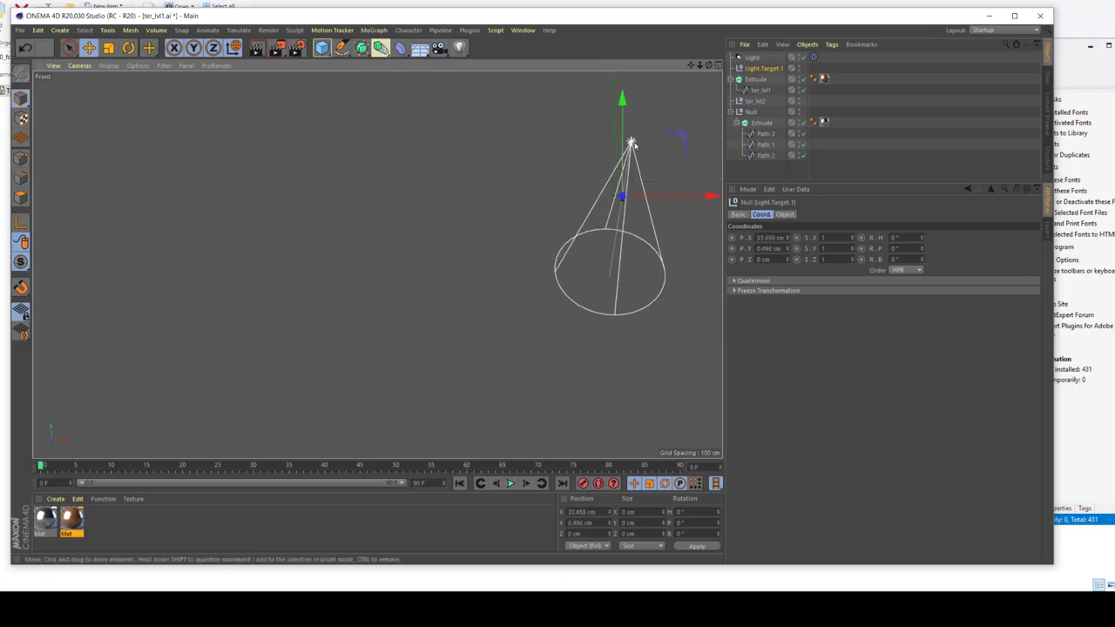
- Lower the light in the front view to about X 61 cm, Y 85 cm, and preview-render the perspective view
{"action": "left_click", "coordinate": [631, 144]}
{"action": "left_click_drag", "start_coordinate": [689, 87], "coordinate": [692, 125]}
{"action": "middle_click", "coordinate": [564, 204]}
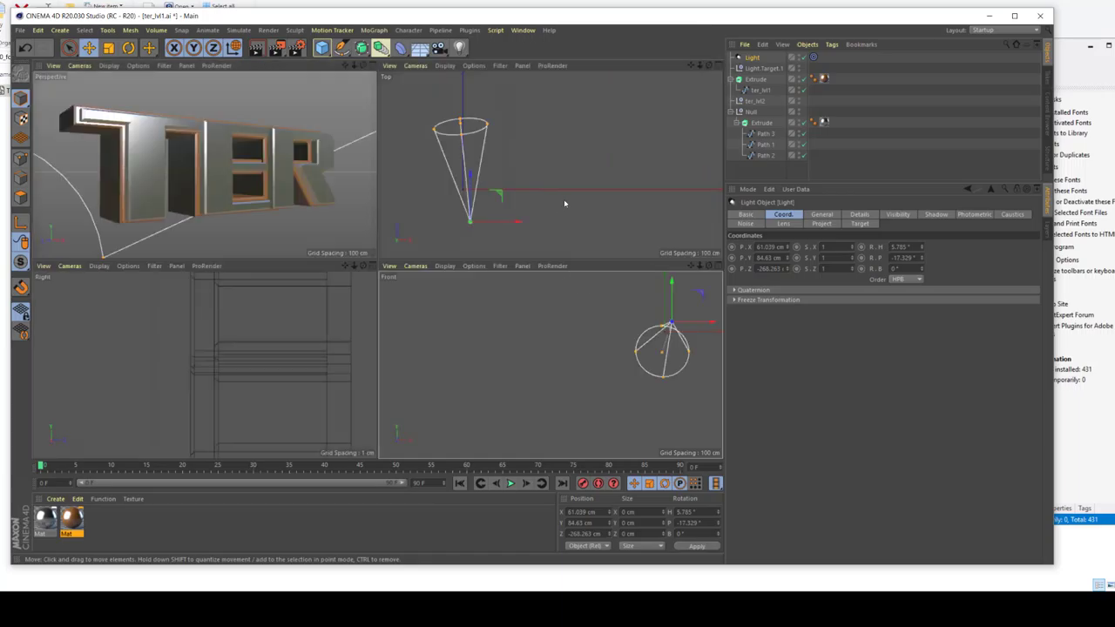
{"action": "scroll", "coordinate": [564, 203], "scroll_direction": "down", "scroll_amount": 3}
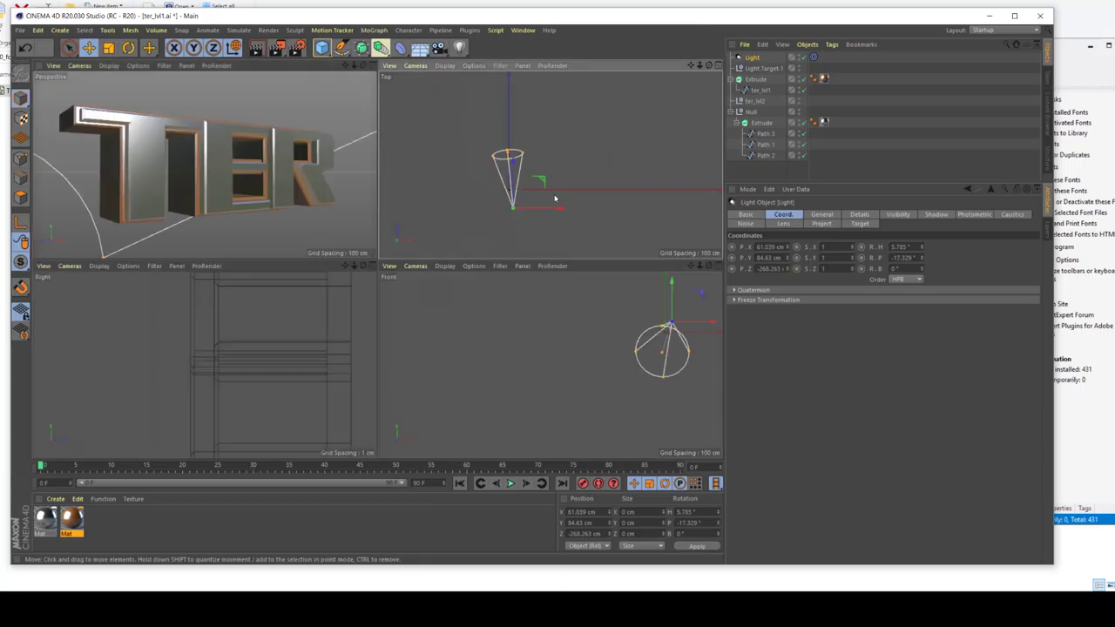
{"action": "left_click", "coordinate": [265, 236]}
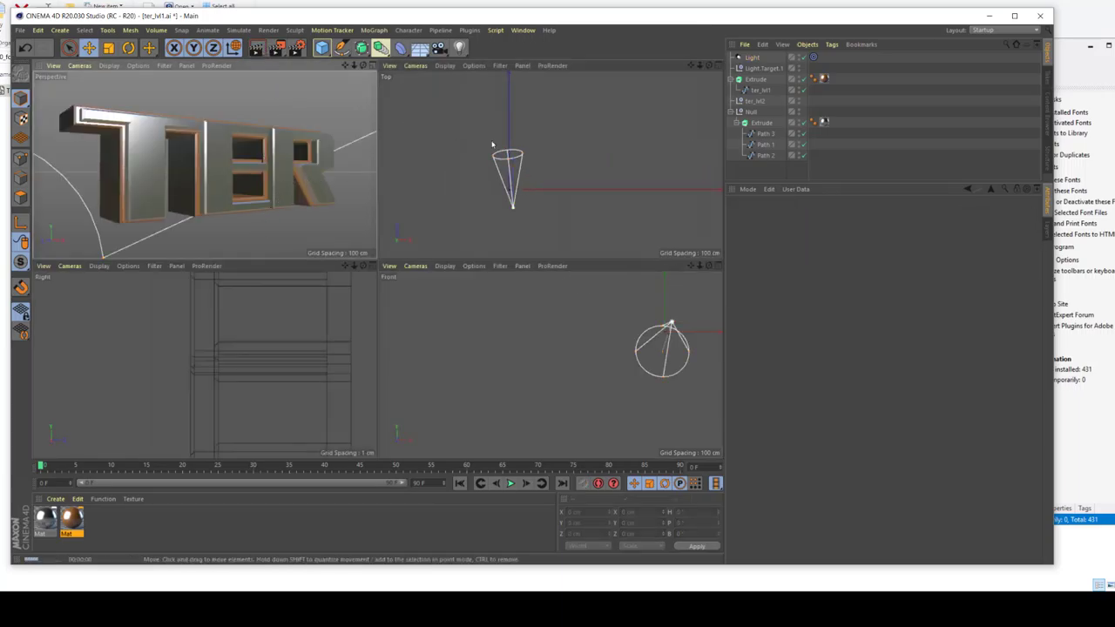
- Set the render output to the HDTV 1080 29.97 film/video preset
{"action": "left_click", "coordinate": [294, 50]}
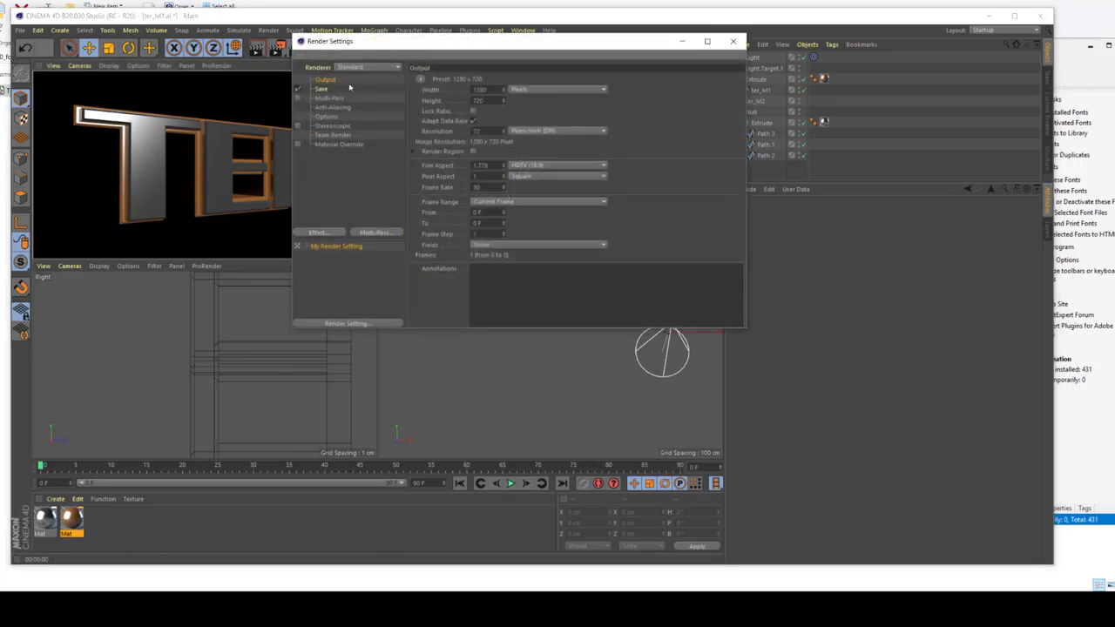
{"action": "left_click", "coordinate": [421, 79]}
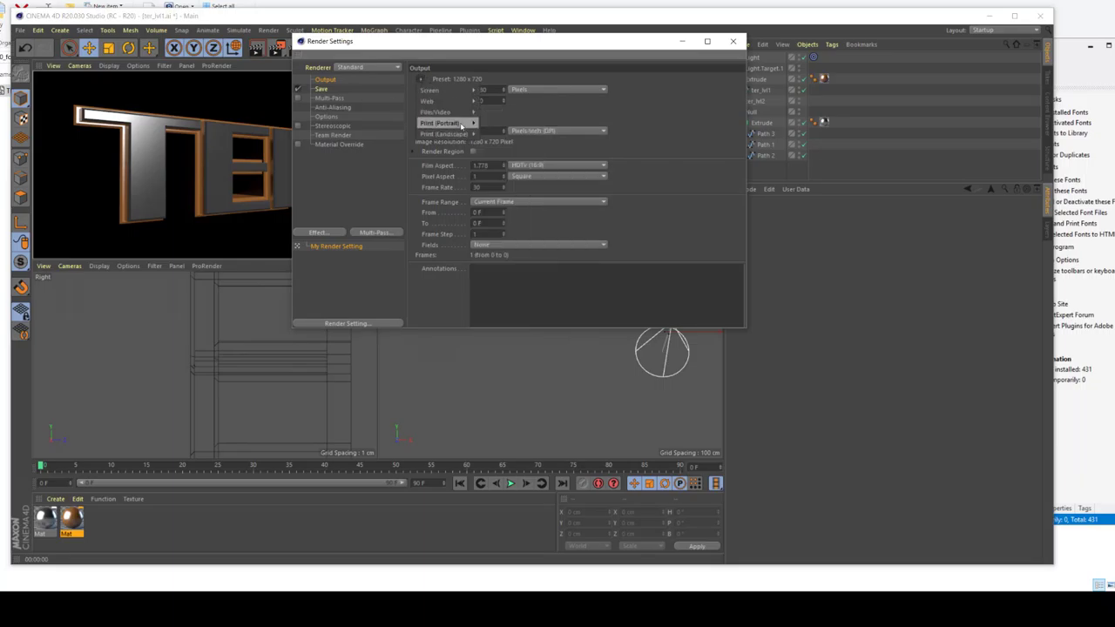
{"action": "mouse_move", "coordinate": [461, 125]}
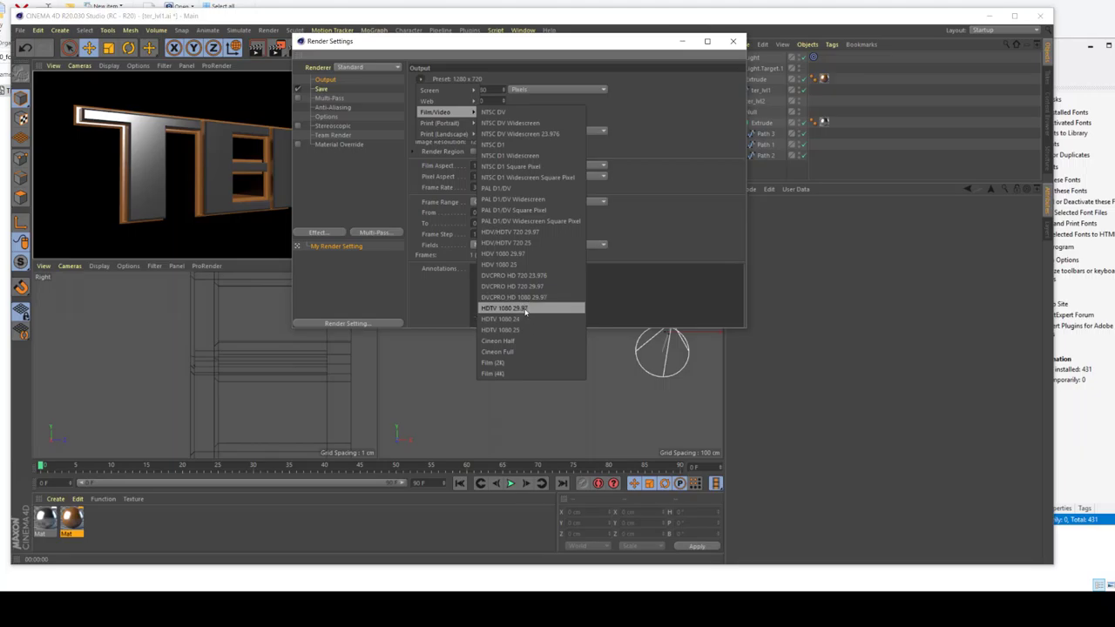
{"action": "left_click", "coordinate": [522, 309]}
- Set the render anti-aliasing to Best with a maximum level of 8x8
{"action": "left_click", "coordinate": [335, 106]}
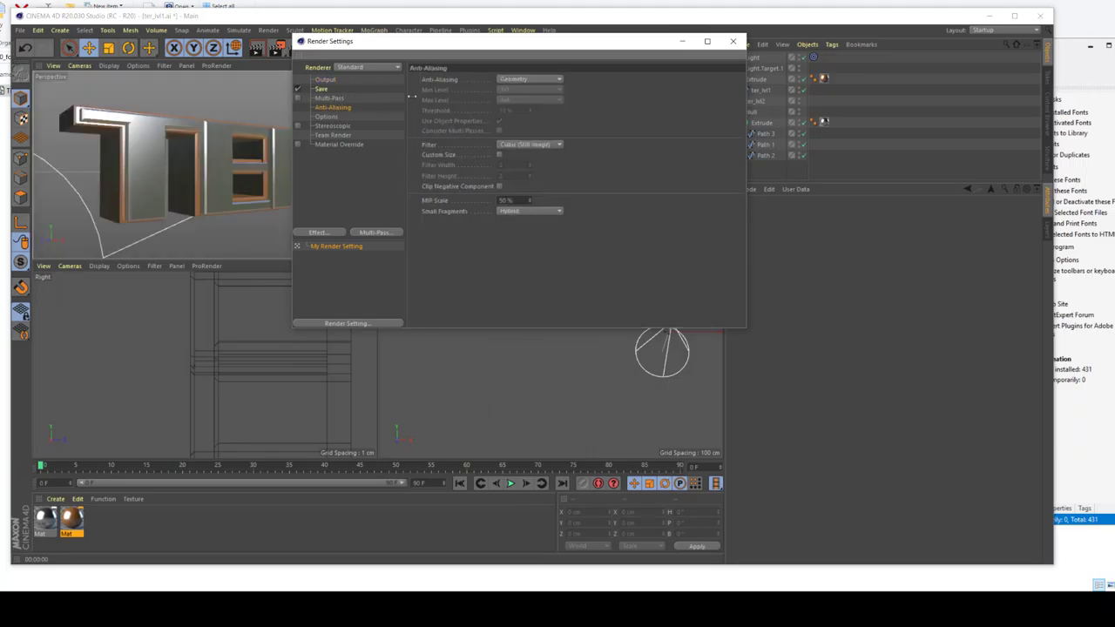
{"action": "left_click", "coordinate": [513, 79]}
{"action": "left_click", "coordinate": [520, 111]}
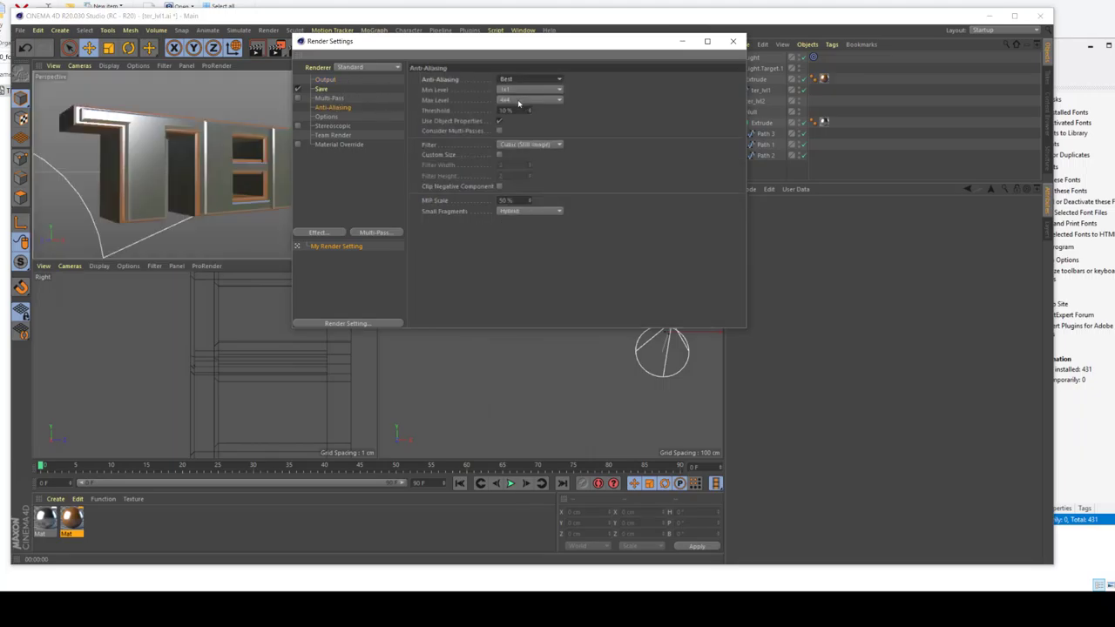
{"action": "left_click", "coordinate": [521, 101]}
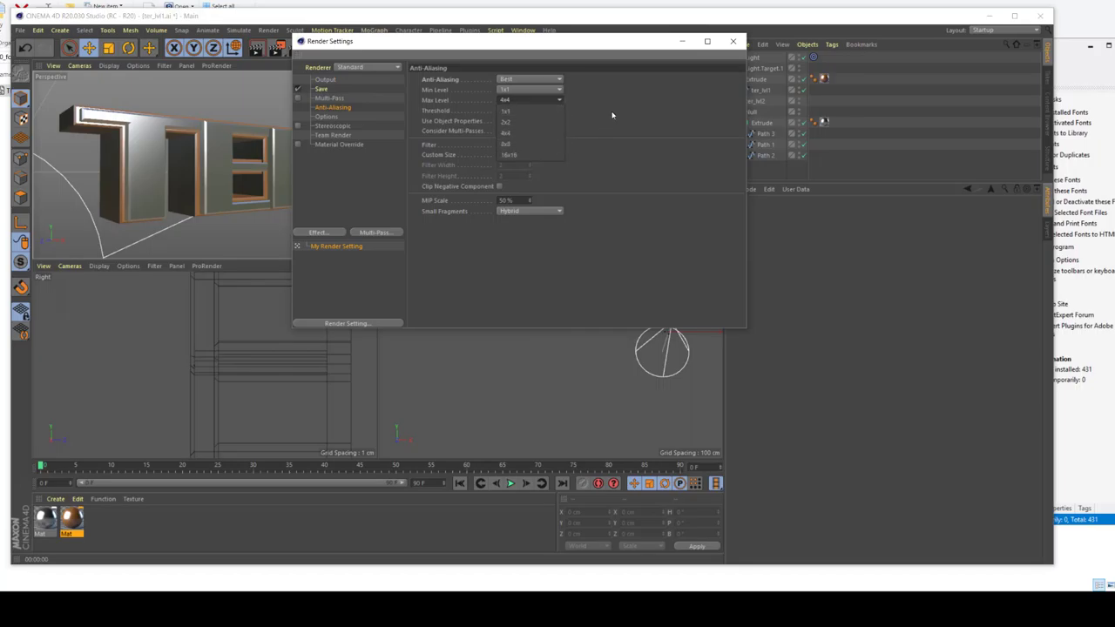
{"action": "left_click", "coordinate": [551, 145]}
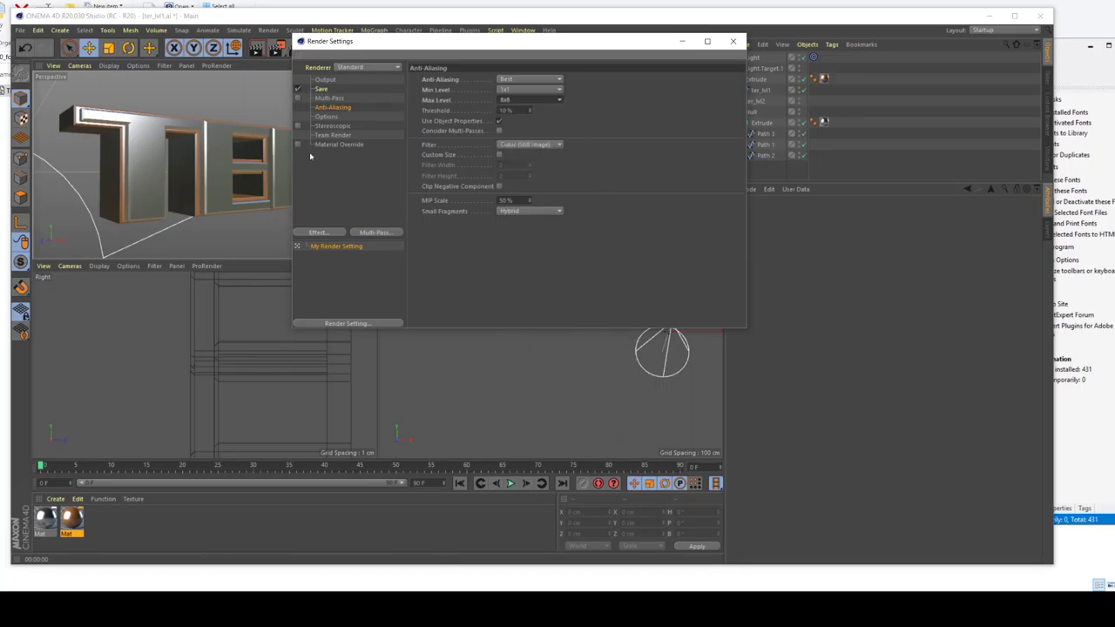
- Move the render settings aside, render the perspective view to the Picture Viewer, and enlarge the viewer to inspect the result
{"action": "left_click", "coordinate": [230, 247]}
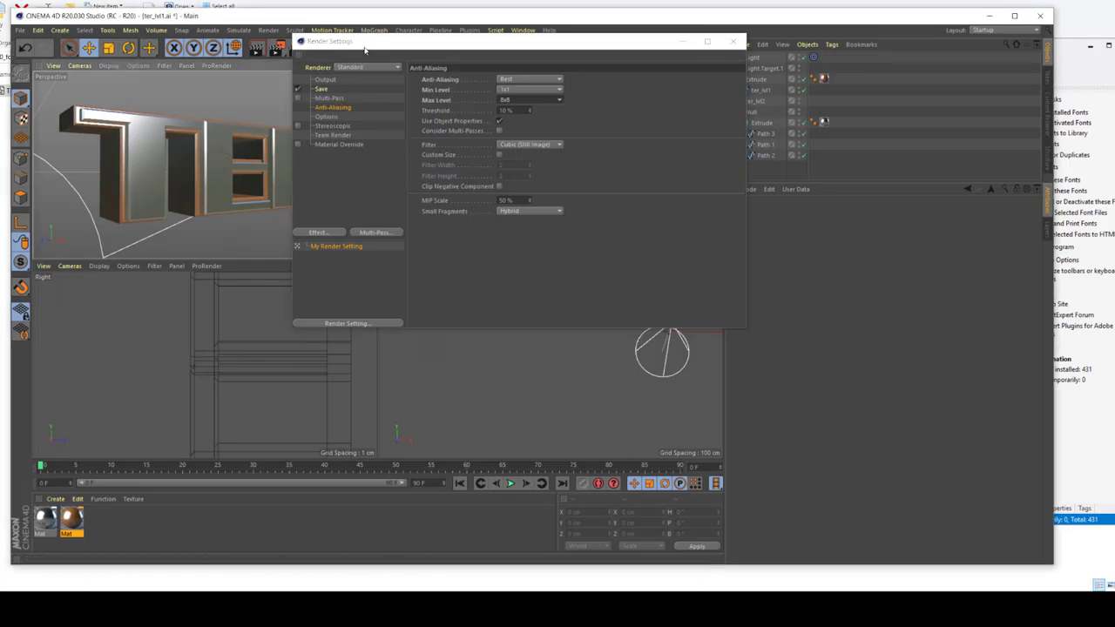
{"action": "left_click_drag", "start_coordinate": [399, 43], "coordinate": [732, 159]}
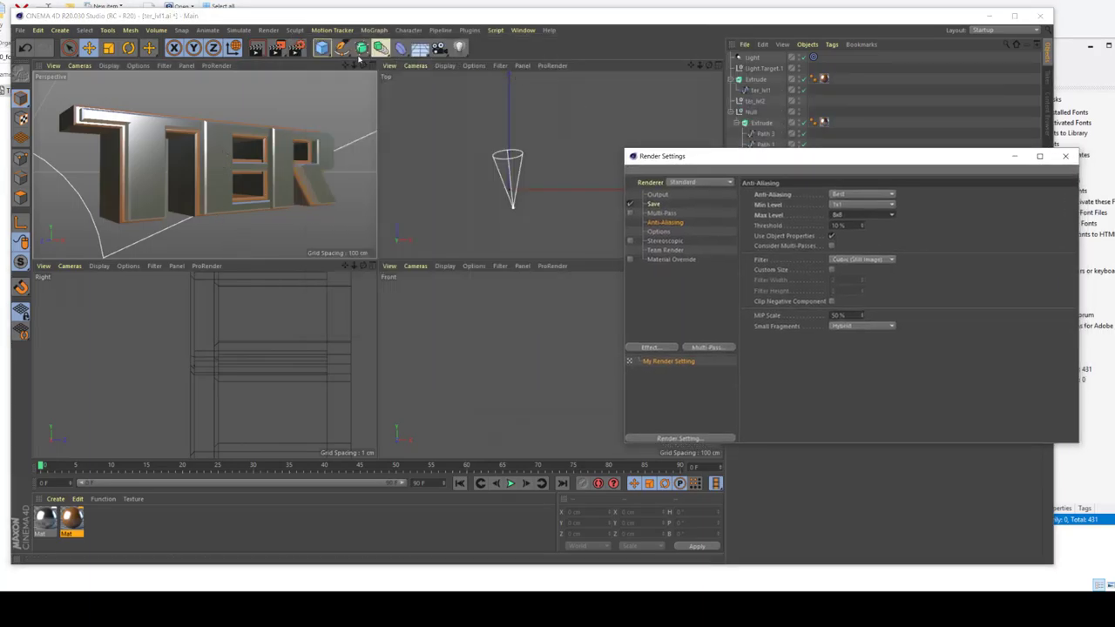
{"action": "left_click", "coordinate": [282, 54]}
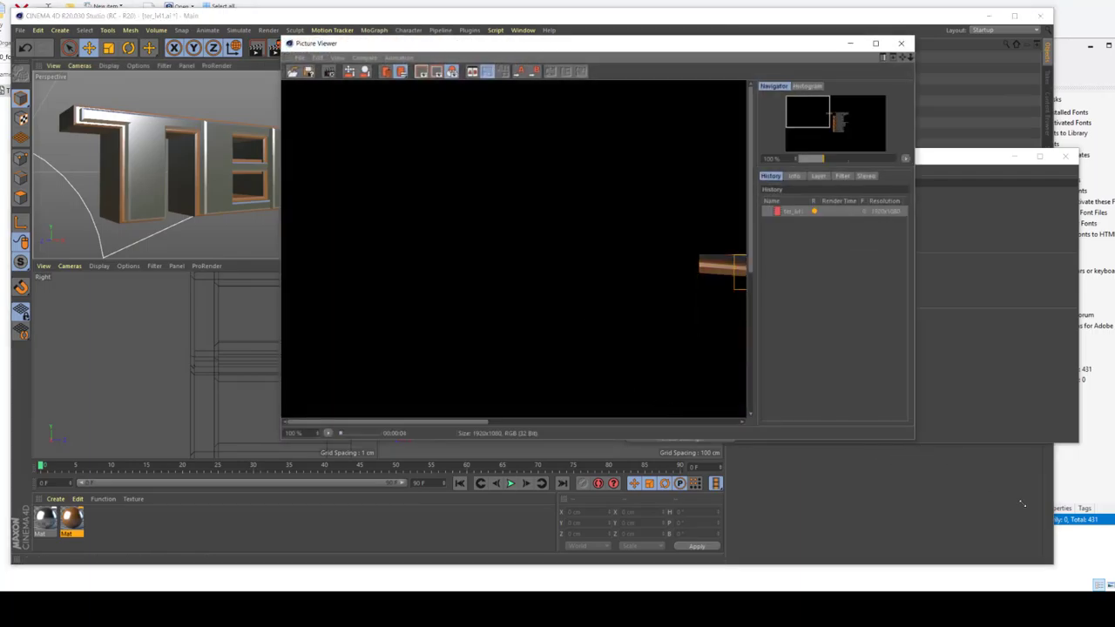
{"action": "left_click", "coordinate": [876, 43]}
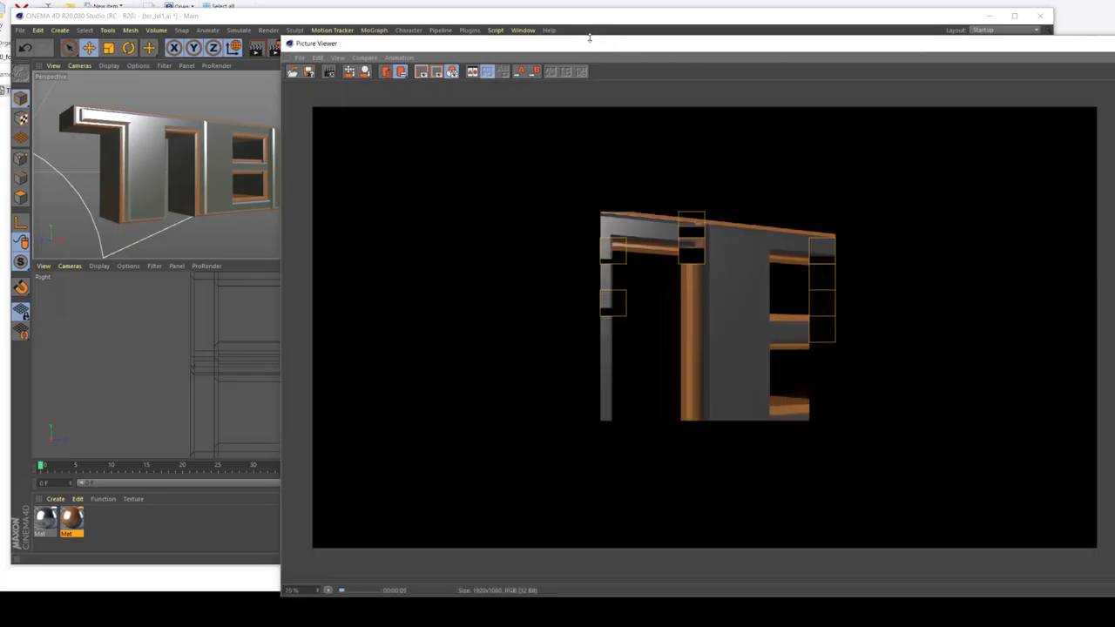
{"action": "left_click_drag", "start_coordinate": [589, 38], "coordinate": [323, 0]}
{"action": "scroll", "coordinate": [595, 233], "scroll_direction": "up", "scroll_amount": 1}
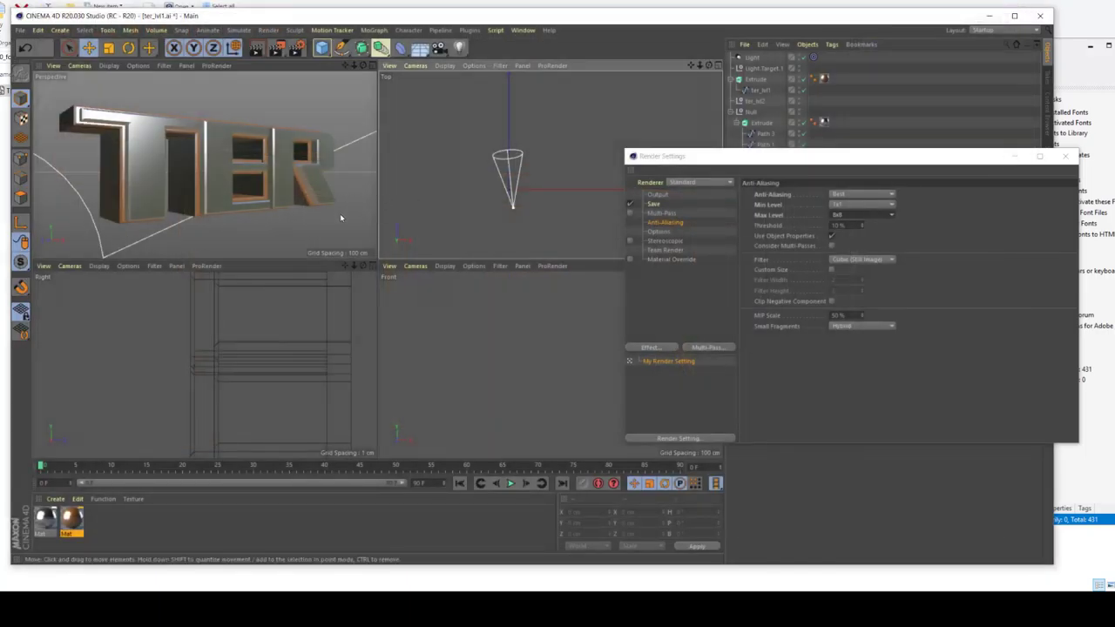
- Duplicate the target light with its target and move the light in the top view to about X 953 cm, Z 863 cm
{"action": "left_click", "coordinate": [749, 57]}
{"action": "key", "text": "ctrl+c"}
{"action": "key", "text": "ctrl+v"}
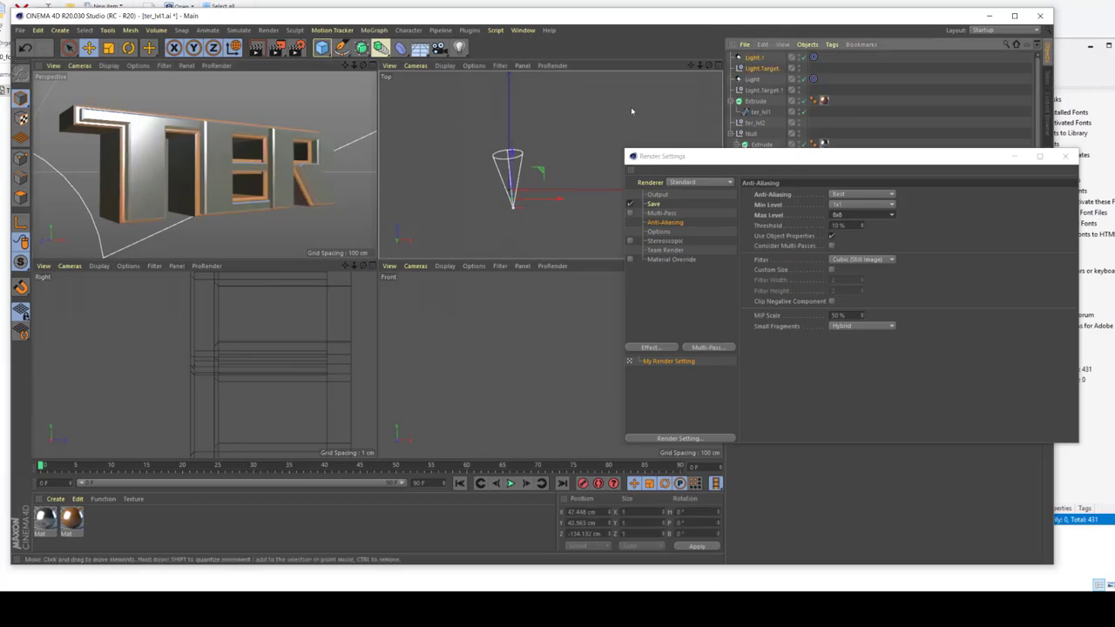
{"action": "left_click_drag", "start_coordinate": [541, 164], "coordinate": [538, 161]}
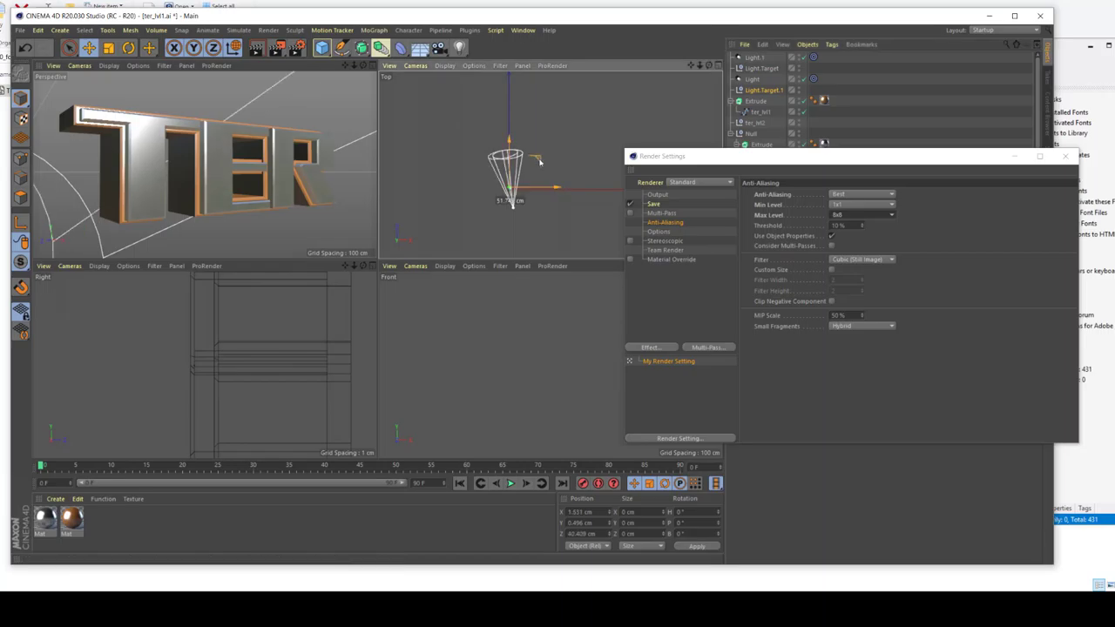
{"action": "left_click", "coordinate": [542, 177]}
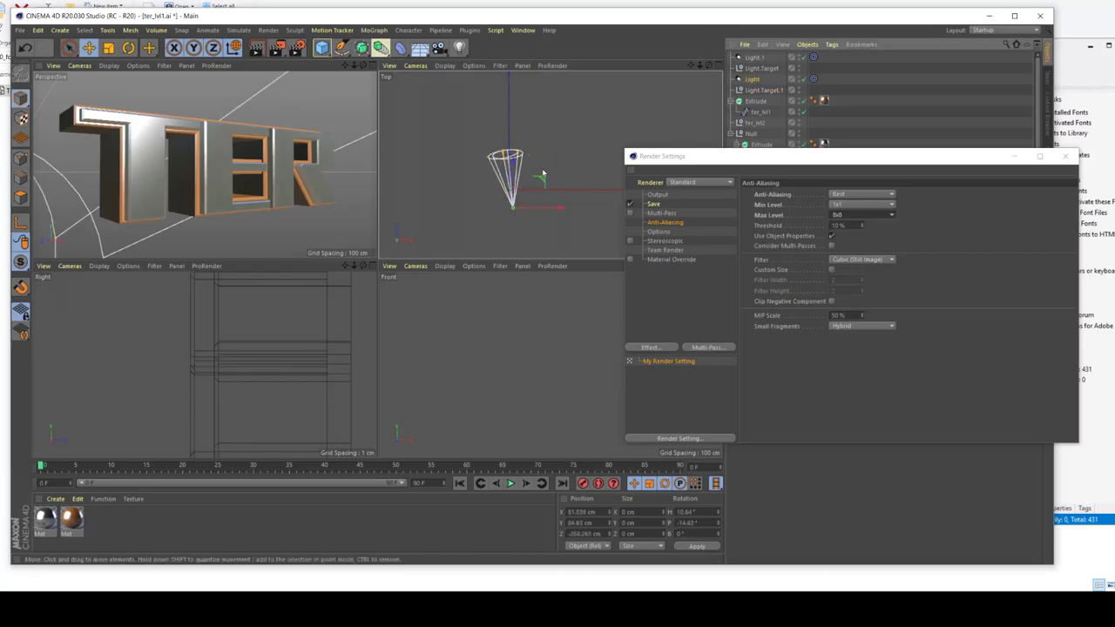
{"action": "left_click_drag", "start_coordinate": [539, 180], "coordinate": [593, 107]}
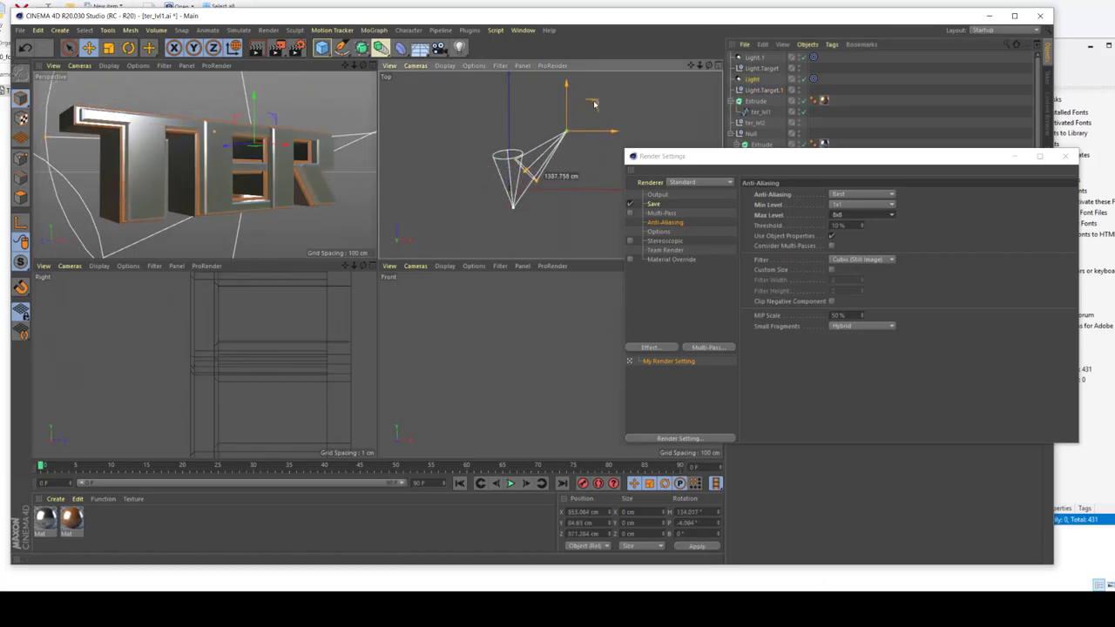
{"action": "key", "text": "o"}
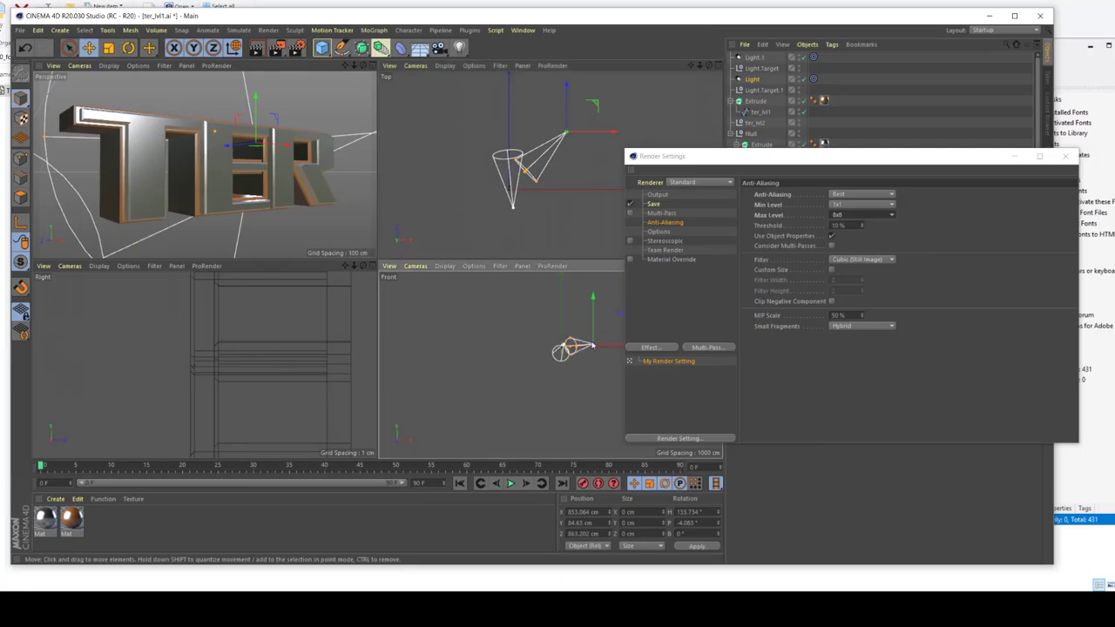
- Move the render settings aside and lower the duplicated light in the front view to about Y -707 cm
{"action": "left_click_drag", "start_coordinate": [770, 168], "coordinate": [897, 186]}
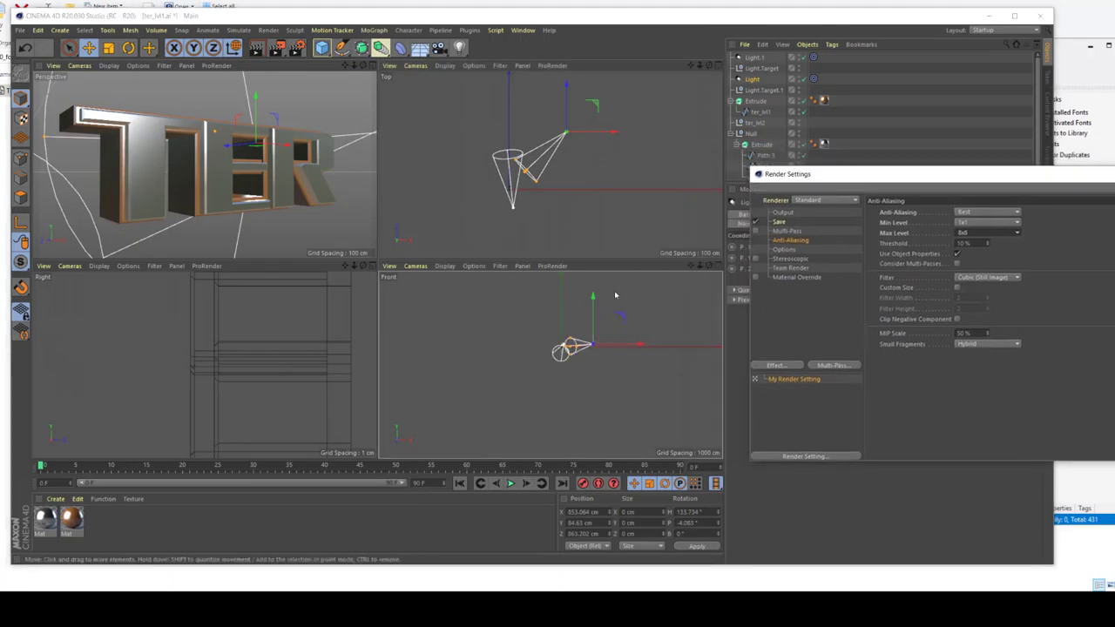
{"action": "left_click_drag", "start_coordinate": [605, 308], "coordinate": [623, 346]}
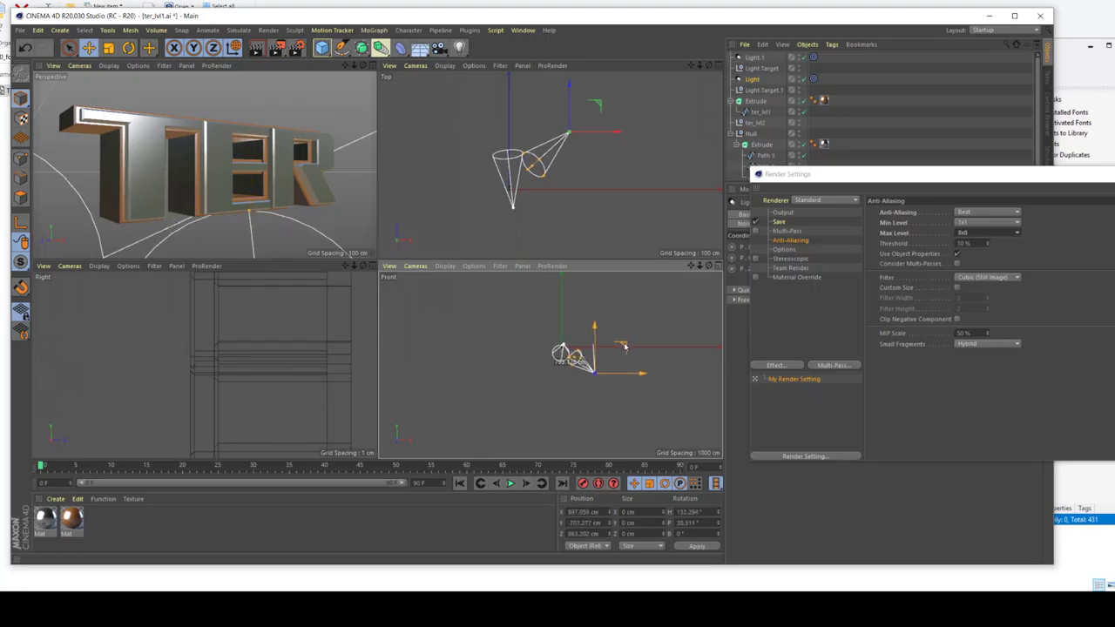
{"action": "left_click", "coordinate": [261, 236]}
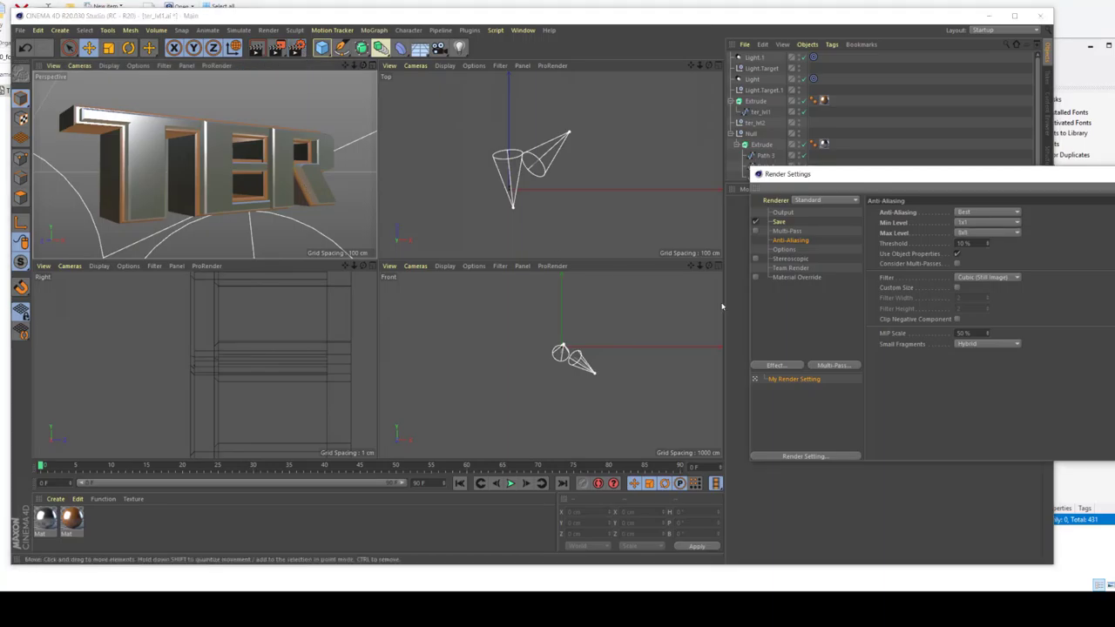
- Set the anti-aliasing maximum level to 4x4 and render to the Picture Viewer, stopping and closing it before the render finishes
{"action": "left_click", "coordinate": [976, 232]}
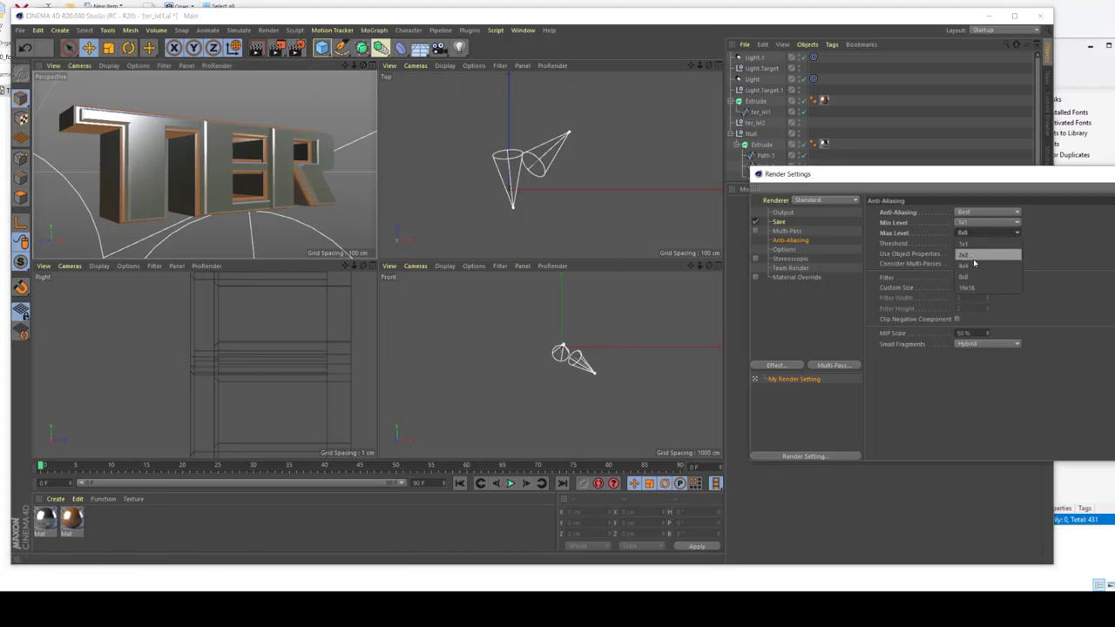
{"action": "left_click", "coordinate": [971, 264]}
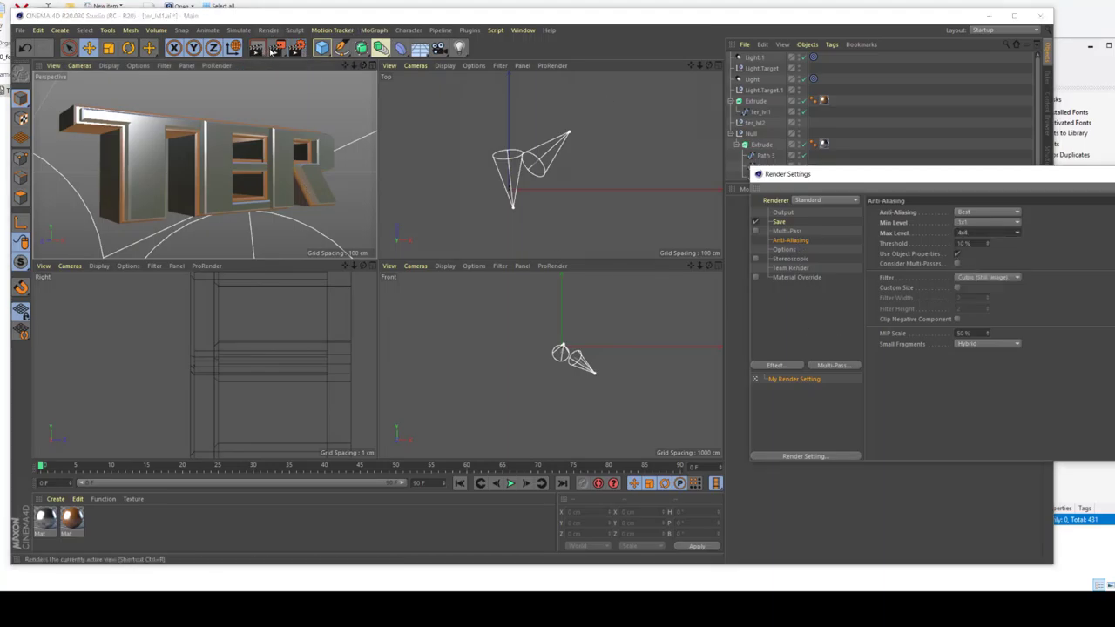
{"action": "left_click", "coordinate": [275, 49]}
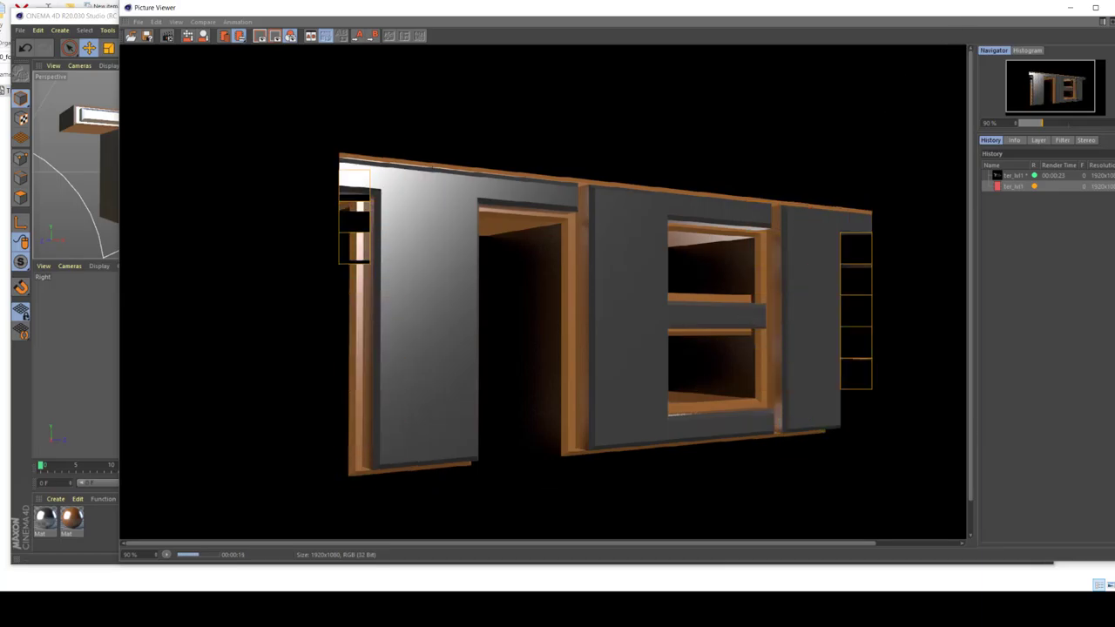
{"action": "left_click", "coordinate": [1110, 7]}
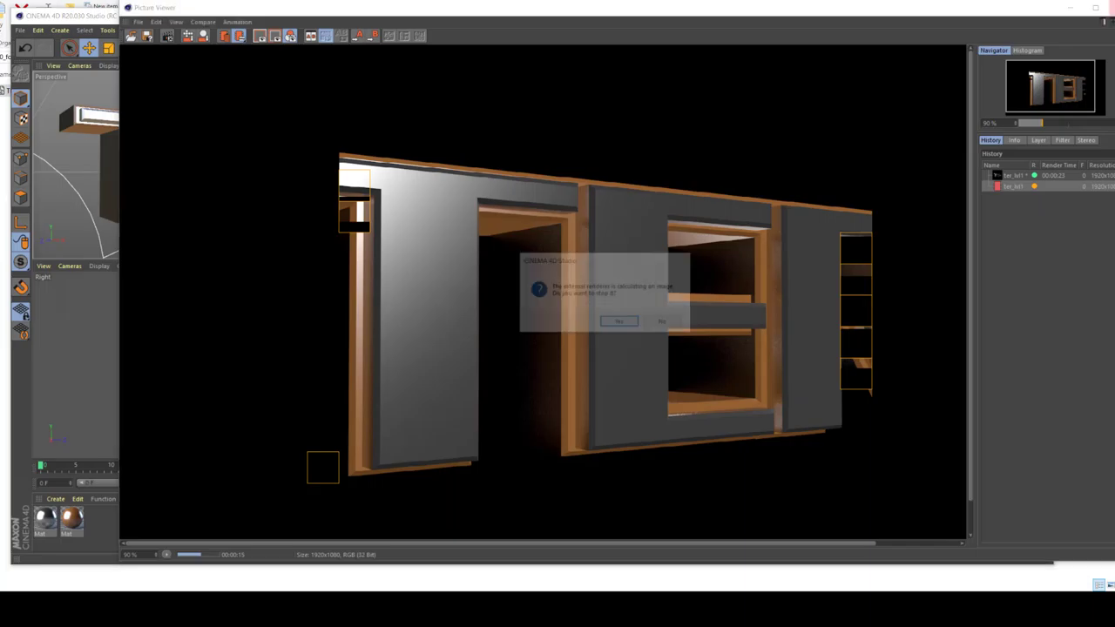
{"action": "left_click", "coordinate": [620, 323]}
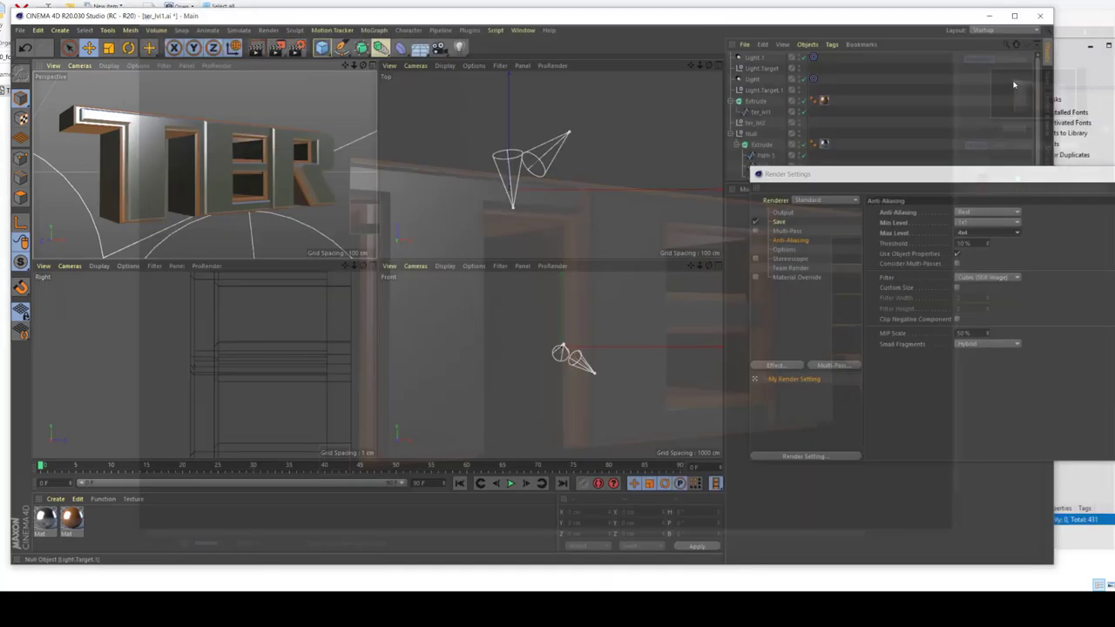
- Open the second enter_chaos .c4d project from the enter_chaos-01-03-2019 folder and inspect its gold lettering up close
{"action": "left_click", "coordinate": [19, 29]}
{"action": "left_click", "coordinate": [52, 66]}
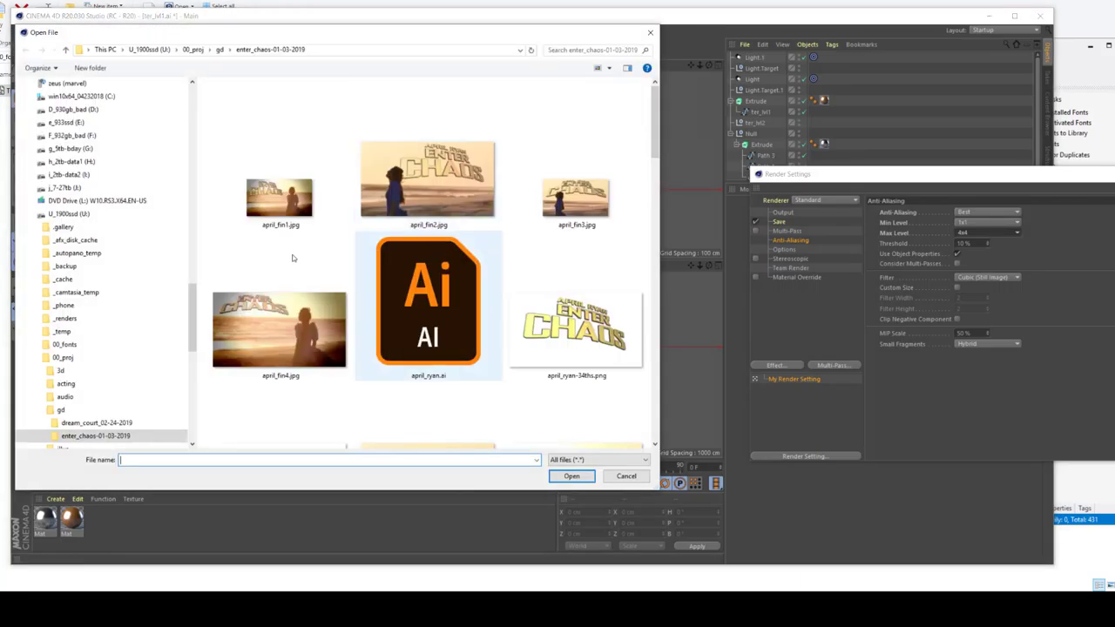
{"action": "scroll", "coordinate": [271, 258], "scroll_direction": "down", "scroll_amount": 10}
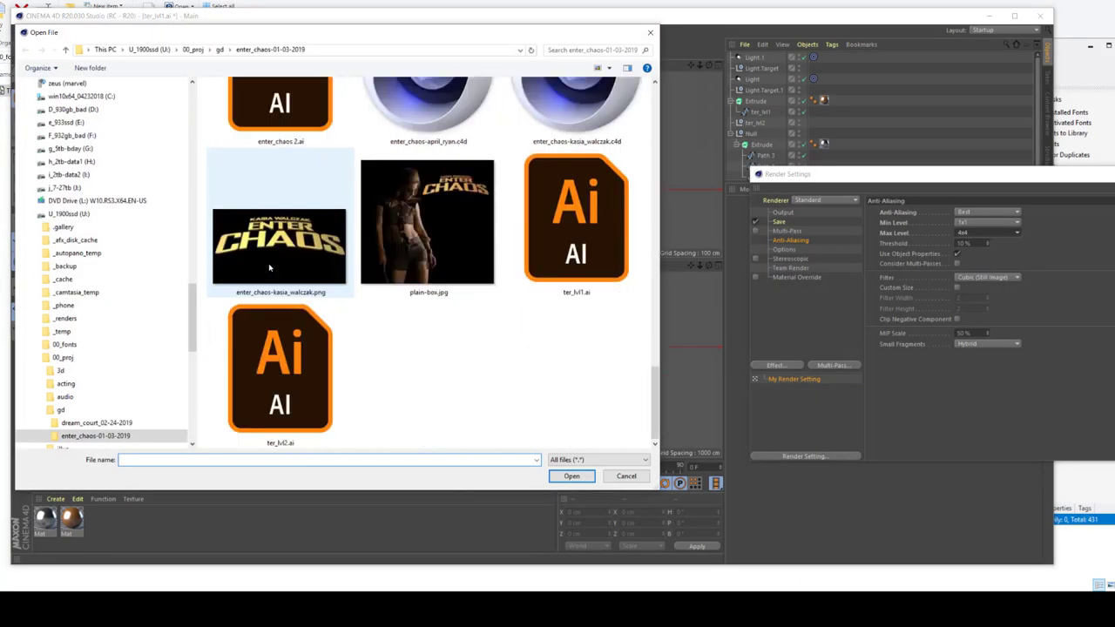
{"action": "left_click", "coordinate": [435, 122]}
{"action": "scroll", "coordinate": [501, 191], "scroll_direction": "up", "scroll_amount": 1}
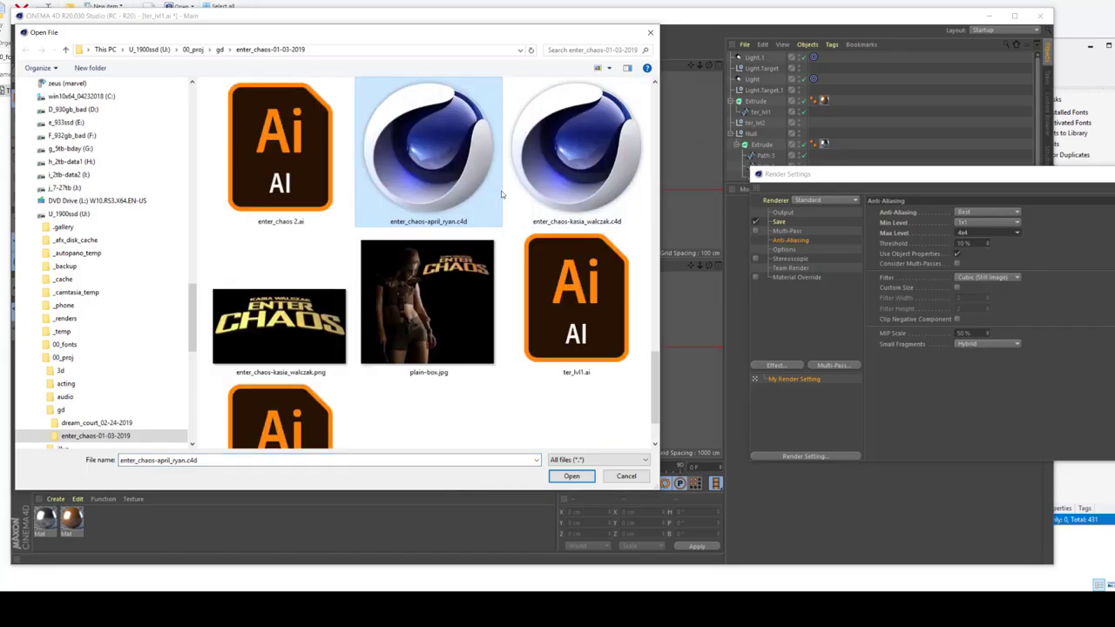
{"action": "left_click", "coordinate": [589, 194]}
{"action": "double_click", "coordinate": [589, 194]}
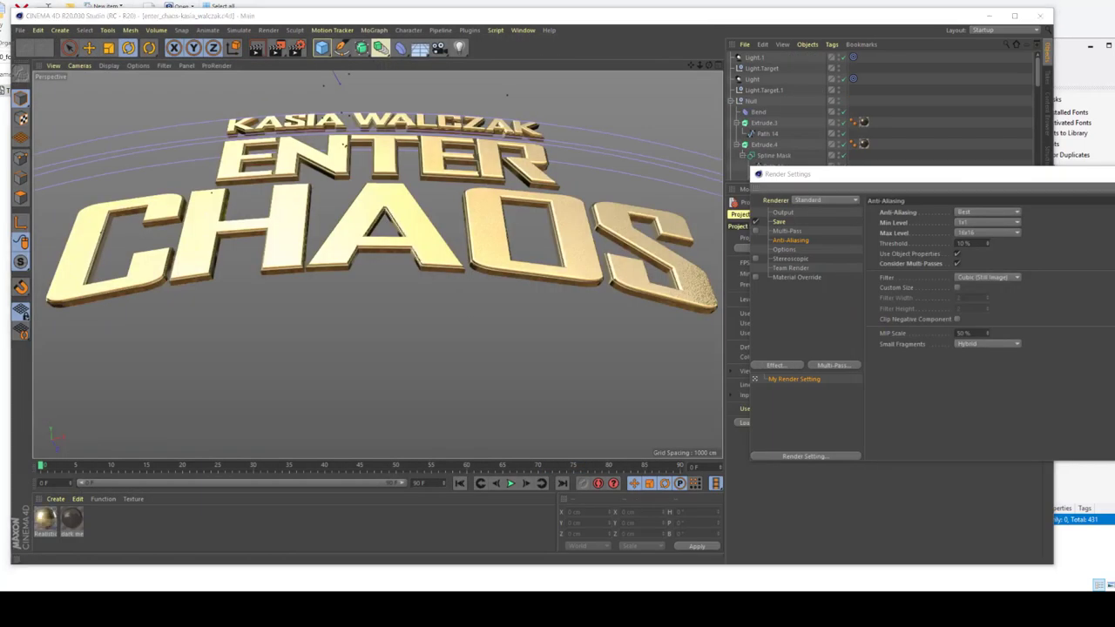
{"action": "left_click", "coordinate": [280, 333]}
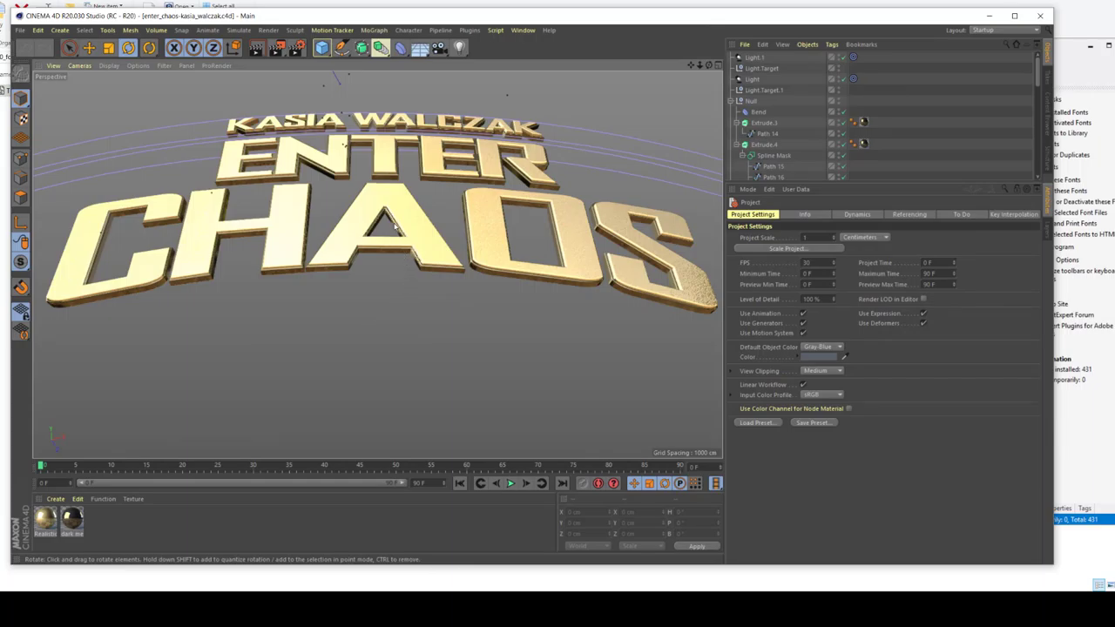
{"action": "scroll", "coordinate": [393, 226], "scroll_direction": "up", "scroll_amount": 10}
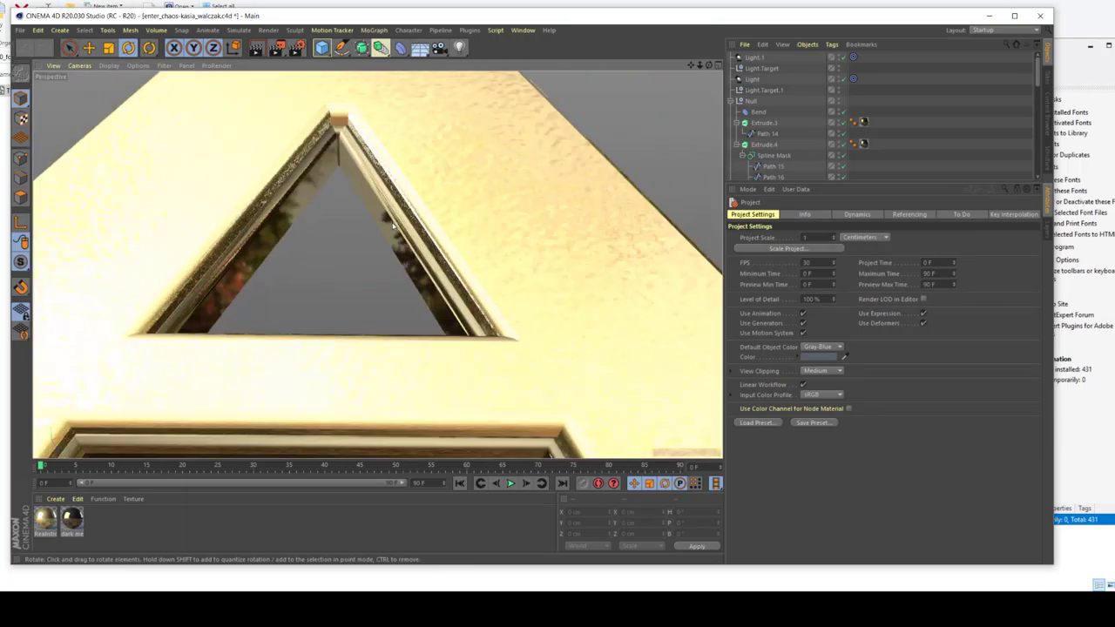
{"action": "scroll", "coordinate": [393, 227], "scroll_direction": "down", "scroll_amount": 10}
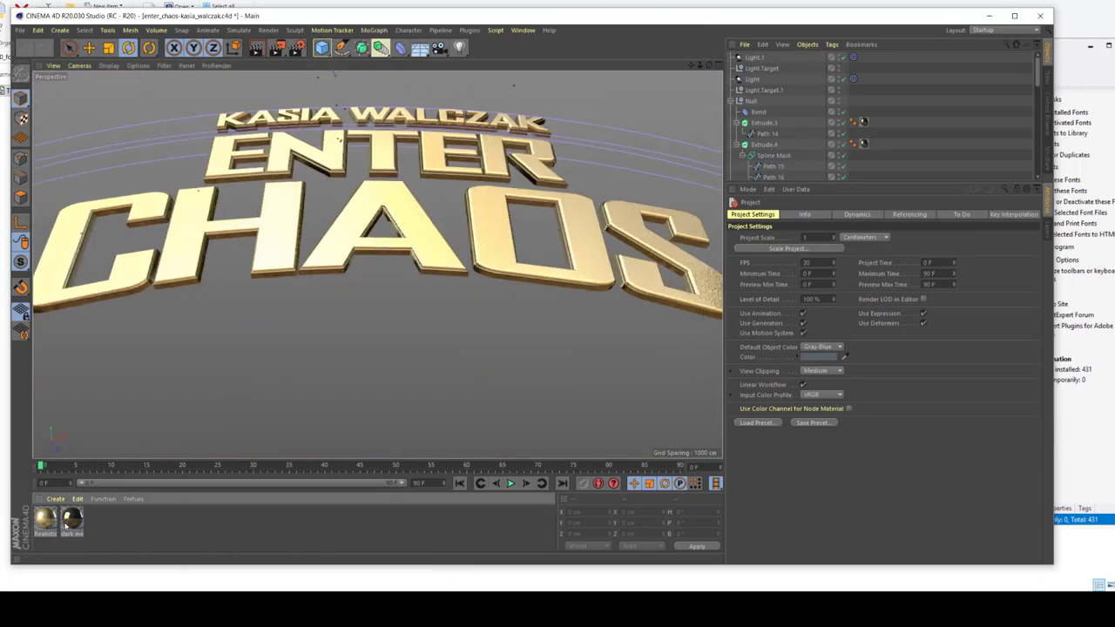
- Examine the reflectance settings of the dark metal and Realistic Gold Metal materials, plus the gold's color and luminance settings
{"action": "double_click", "coordinate": [65, 525]}
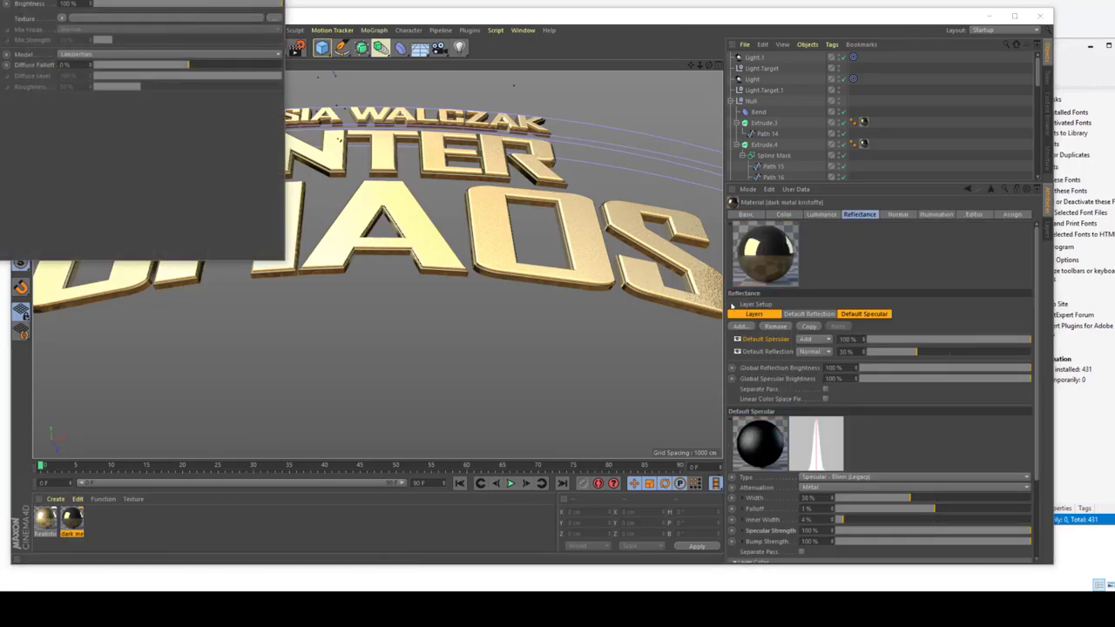
{"action": "scroll", "coordinate": [834, 455], "scroll_direction": "down", "scroll_amount": 3}
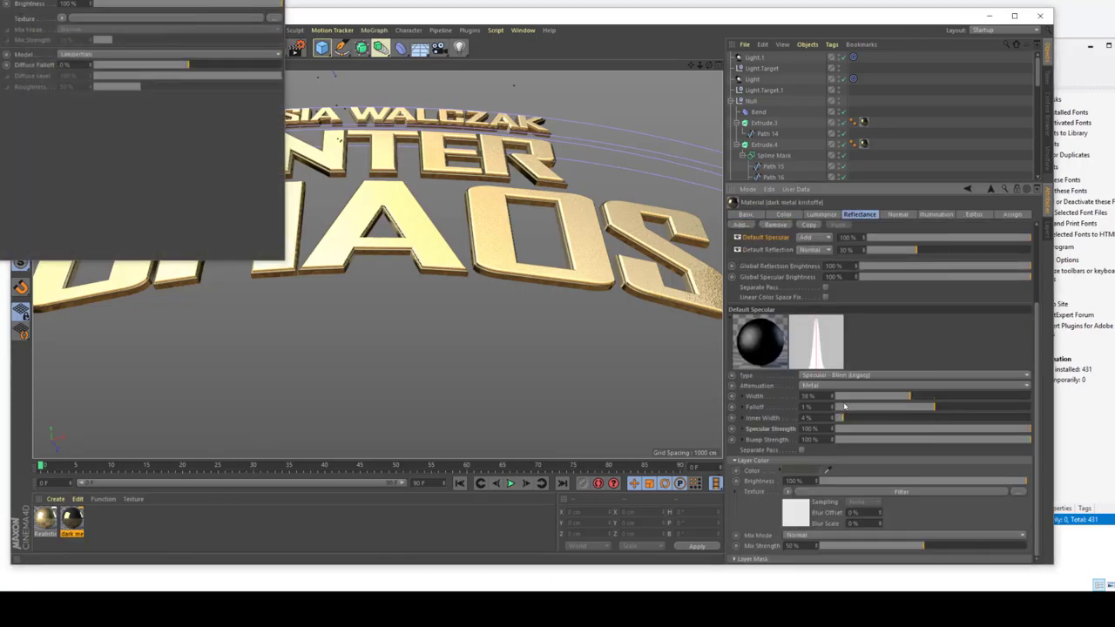
{"action": "left_click", "coordinate": [42, 521]}
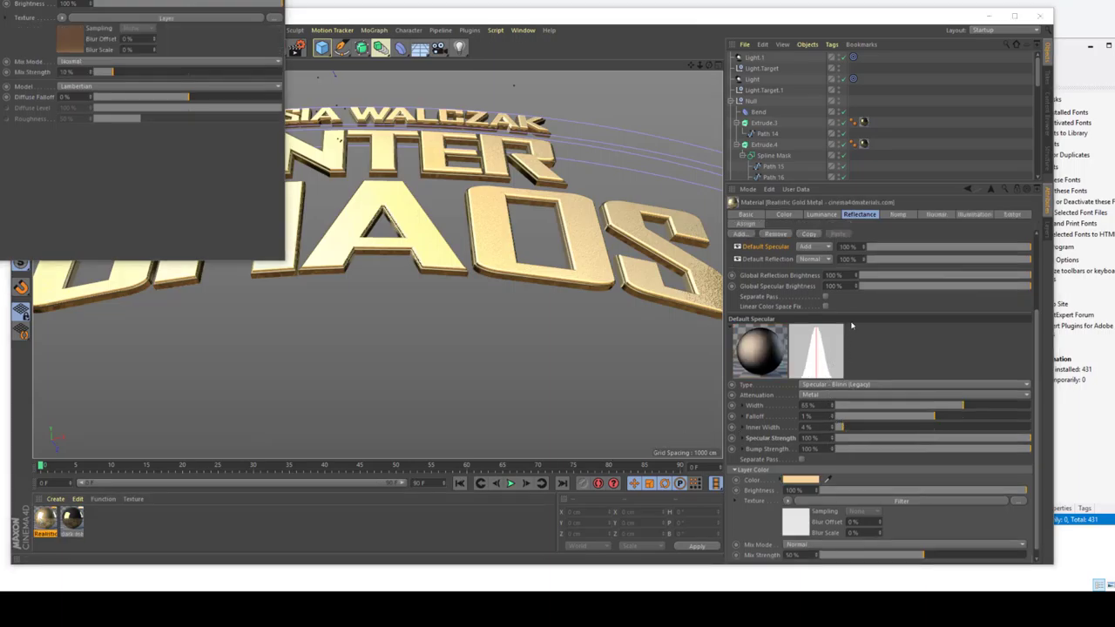
{"action": "scroll", "coordinate": [852, 326], "scroll_direction": "up", "scroll_amount": 3}
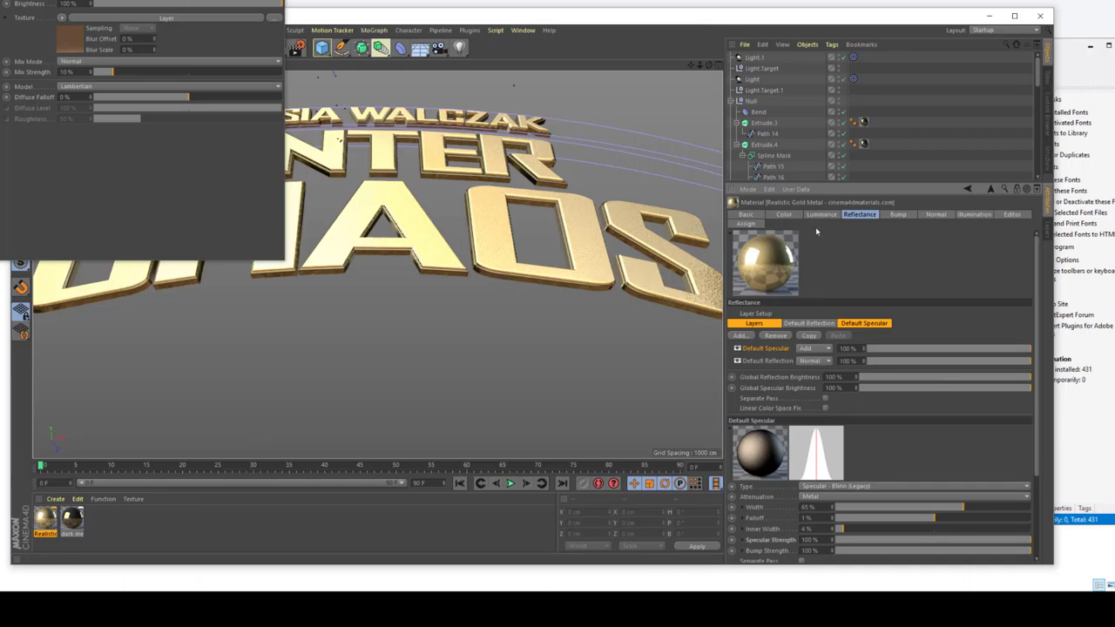
{"action": "left_click", "coordinate": [786, 214]}
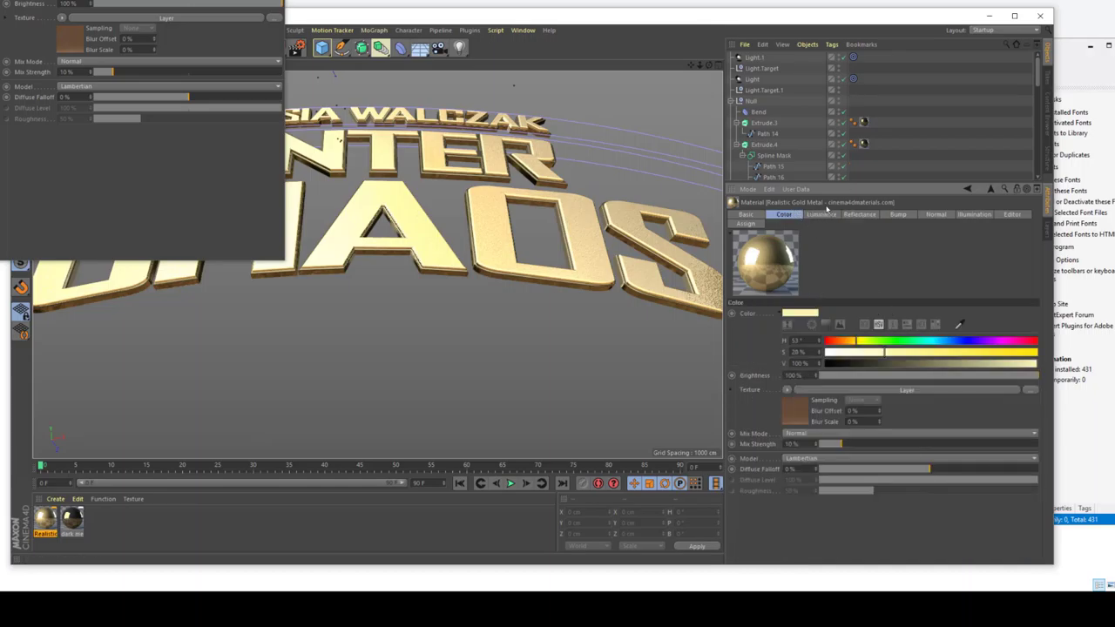
{"action": "left_click", "coordinate": [821, 216]}
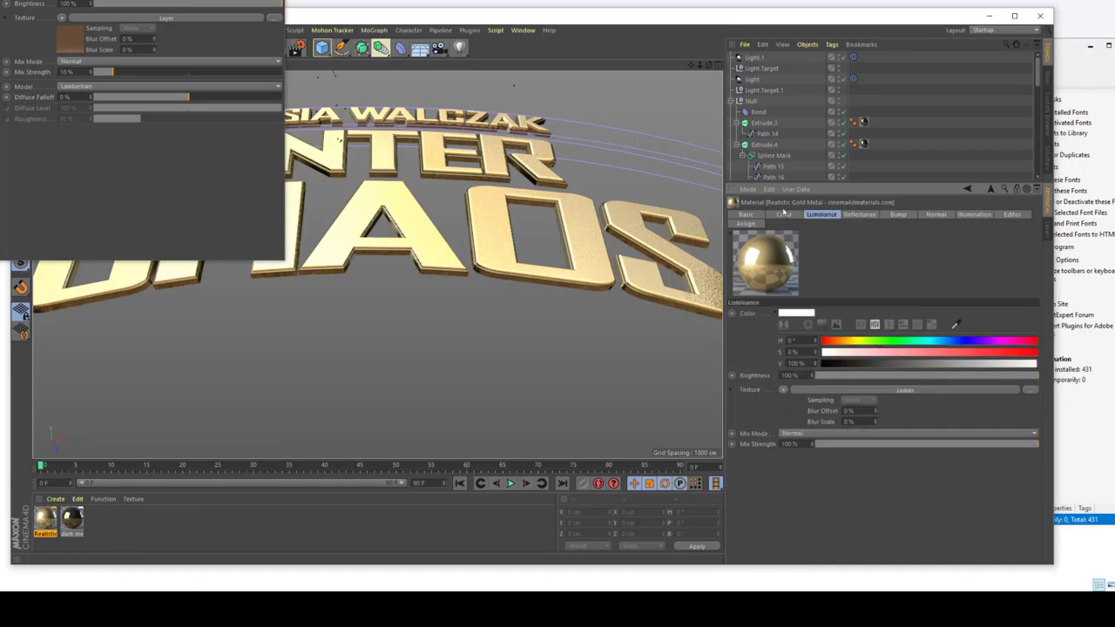
{"action": "left_click", "coordinate": [784, 214]}
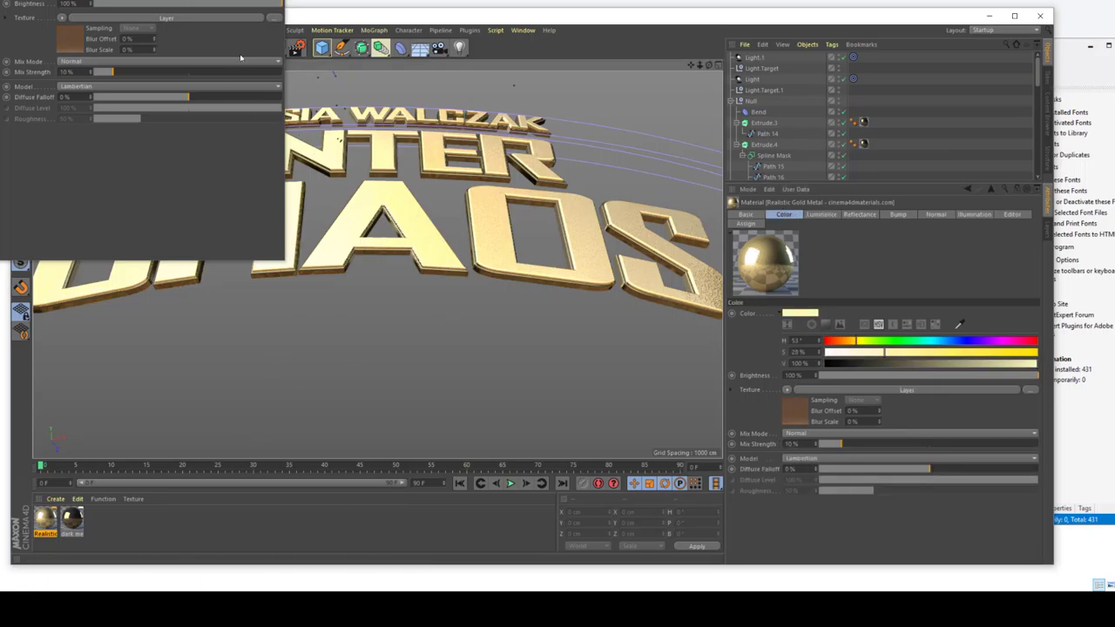
- Try rotating the Bend deformer in the top view and undo the rotation
{"action": "middle_click", "coordinate": [453, 283]}
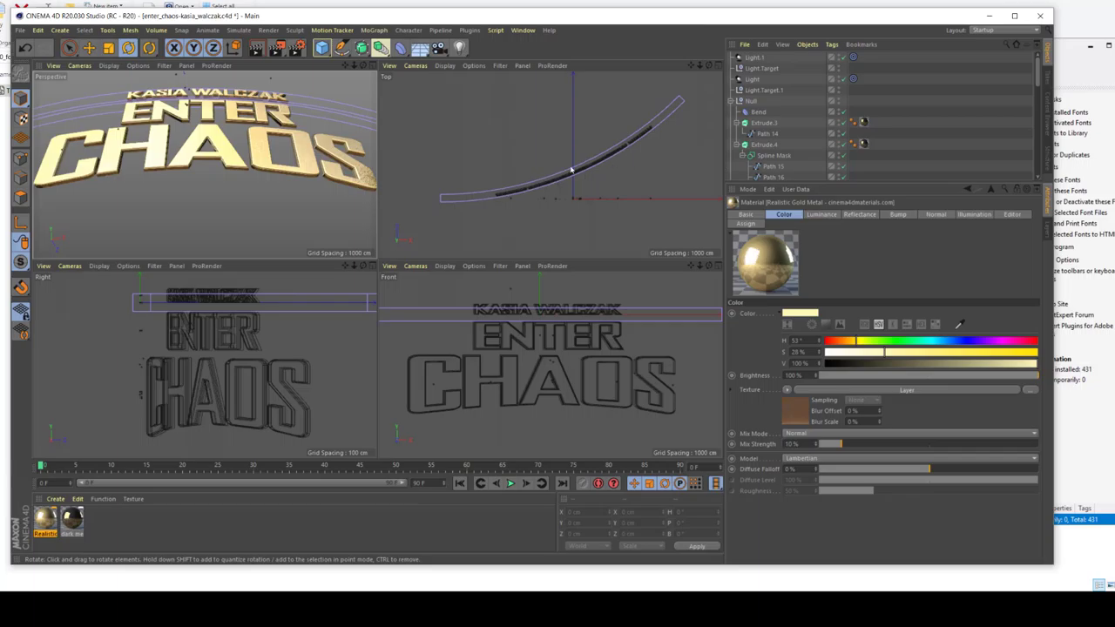
{"action": "left_click", "coordinate": [758, 114]}
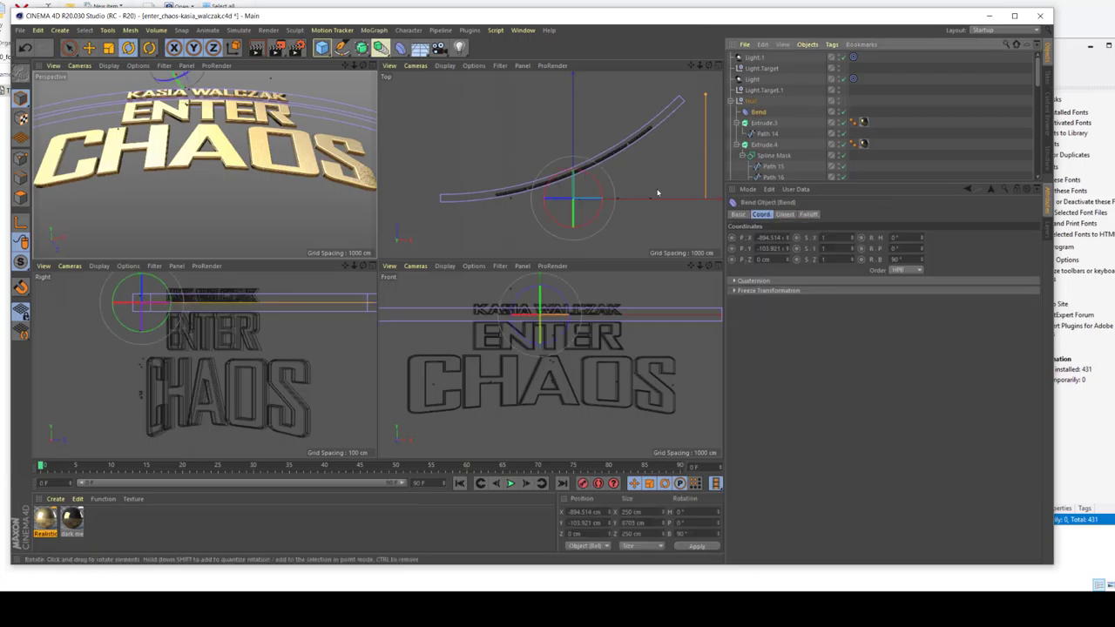
{"action": "mouse_move", "coordinate": [598, 223]}
{"action": "left_mouse_down"}
{"action": "mouse_move", "coordinate": [585, 235]}
{"action": "mouse_move", "coordinate": [594, 218]}
{"action": "left_mouse_up"}
{"action": "key", "text": "ctrl+z"}
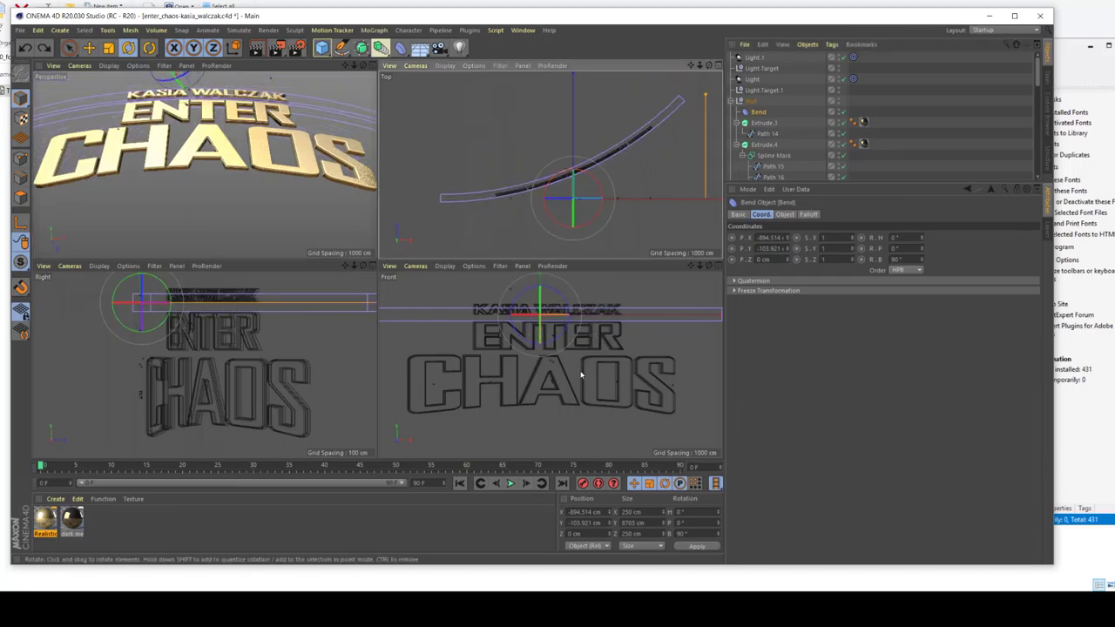
- Examine the bent ENTER CHAOS title in the front view and return to the full-size perspective view
{"action": "scroll", "coordinate": [581, 353], "scroll_direction": "up", "scroll_amount": 2}
{"action": "middle_click", "coordinate": [581, 352]}
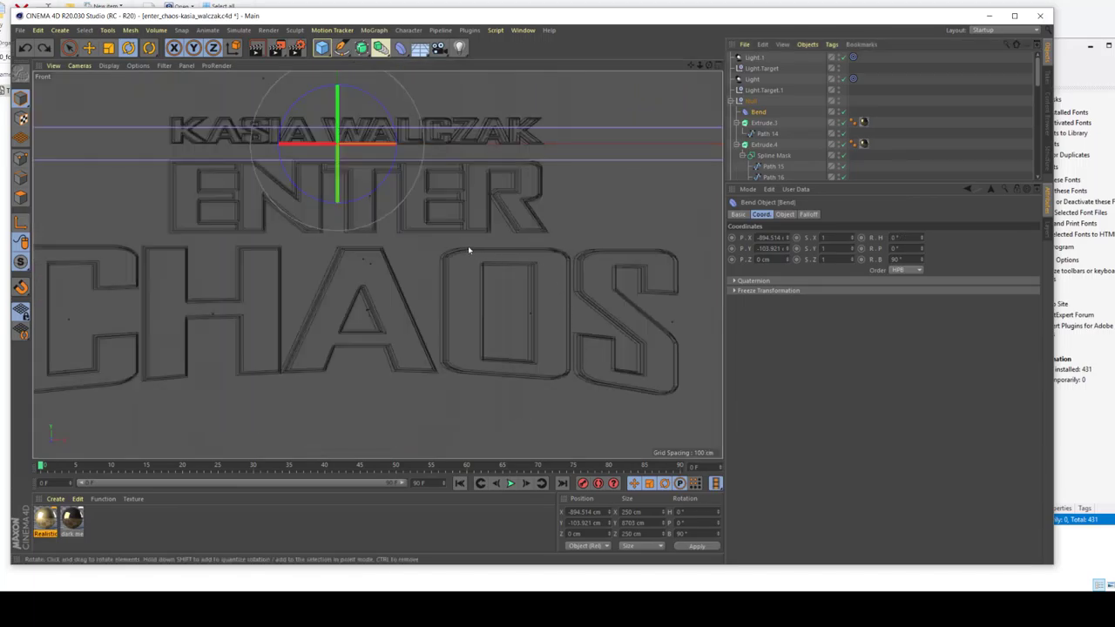
{"action": "scroll", "coordinate": [468, 251], "scroll_direction": "down", "scroll_amount": 4}
{"action": "left_click_drag", "start_coordinate": [518, 235], "coordinate": [409, 151], "text": "alt"}
{"action": "scroll", "coordinate": [525, 230], "scroll_direction": "up", "scroll_amount": 2}
{"action": "scroll", "coordinate": [522, 226], "scroll_direction": "down", "scroll_amount": 2}
{"action": "scroll", "coordinate": [521, 225], "scroll_direction": "up", "scroll_amount": 2}
{"action": "scroll", "coordinate": [522, 225], "scroll_direction": "down", "scroll_amount": 2}
{"action": "middle_click", "coordinate": [297, 135]}
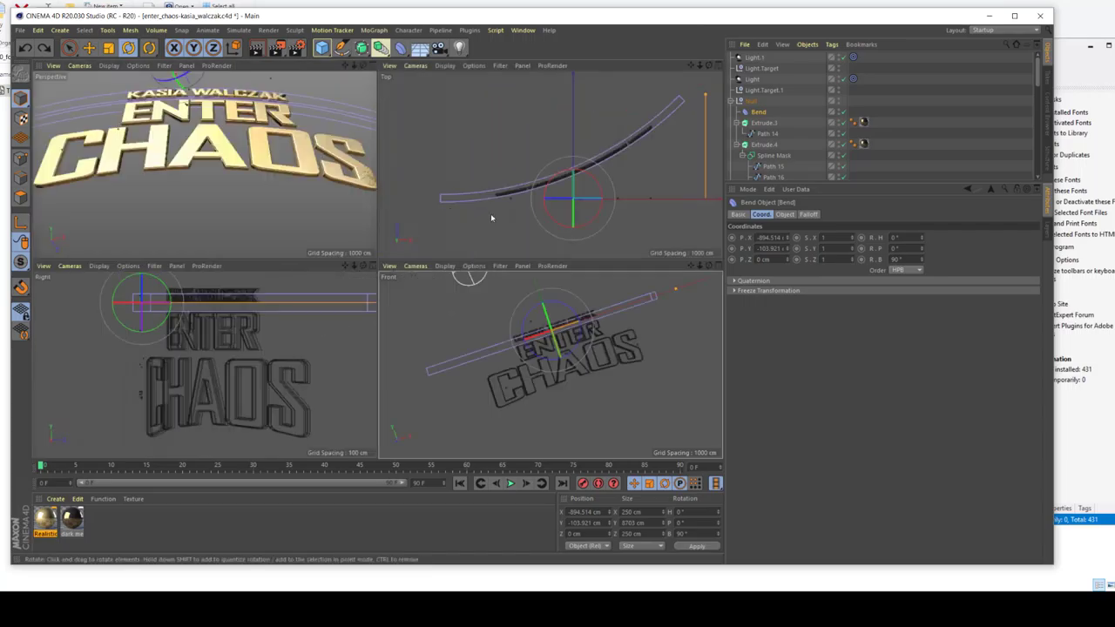
{"action": "middle_click", "coordinate": [335, 209]}
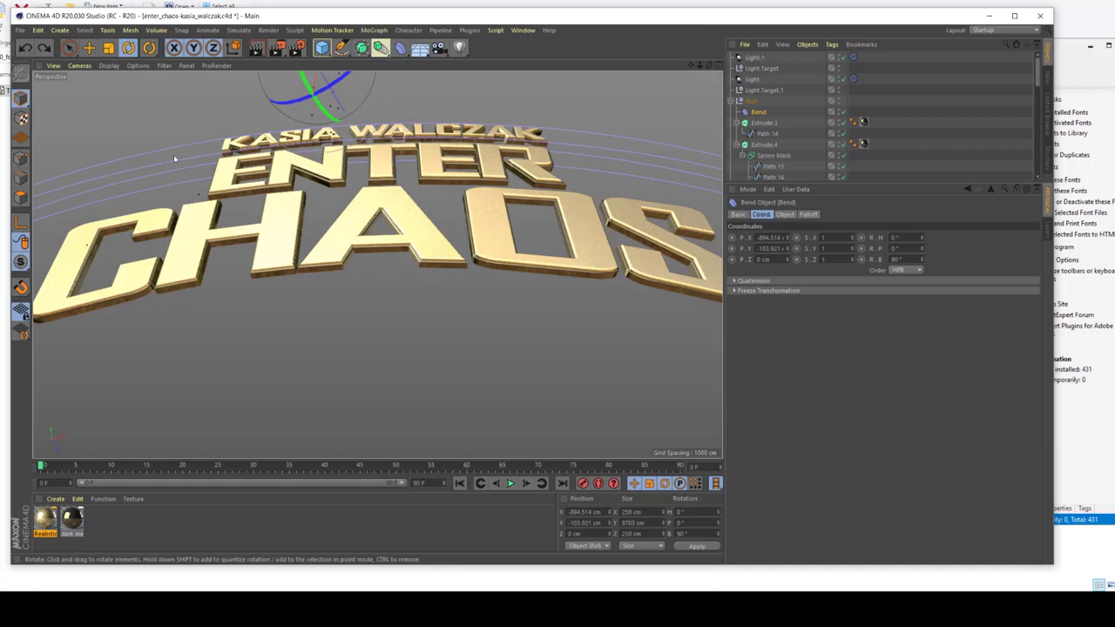
- Deselect the Bend deformer and set the perspective view's display mode to Constant Shading (Lines)
{"action": "left_click", "coordinate": [122, 87]}
{"action": "left_click", "coordinate": [109, 66]}
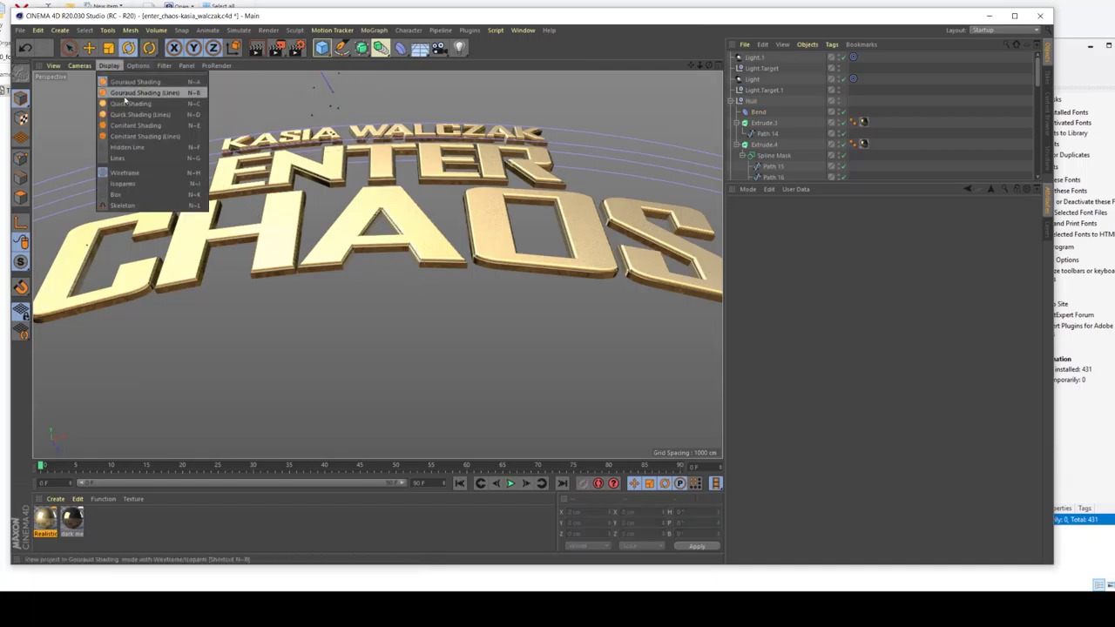
{"action": "left_click", "coordinate": [133, 137]}
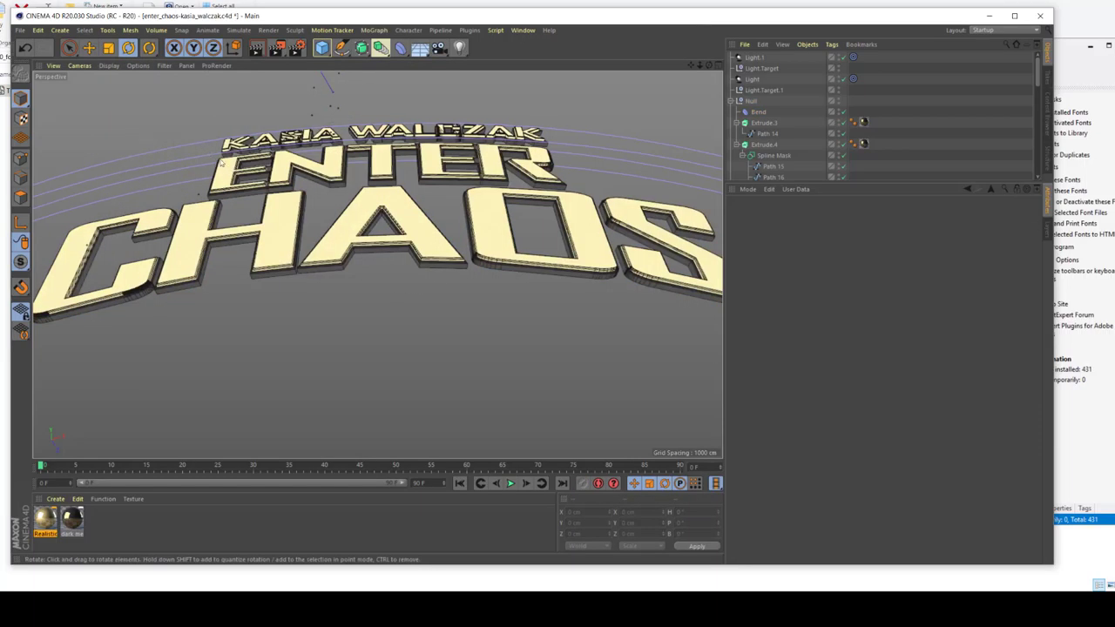
- Set the perspective view's display mode to Lines and inspect the edges of the extruded title letters
{"action": "left_click", "coordinate": [106, 66]}
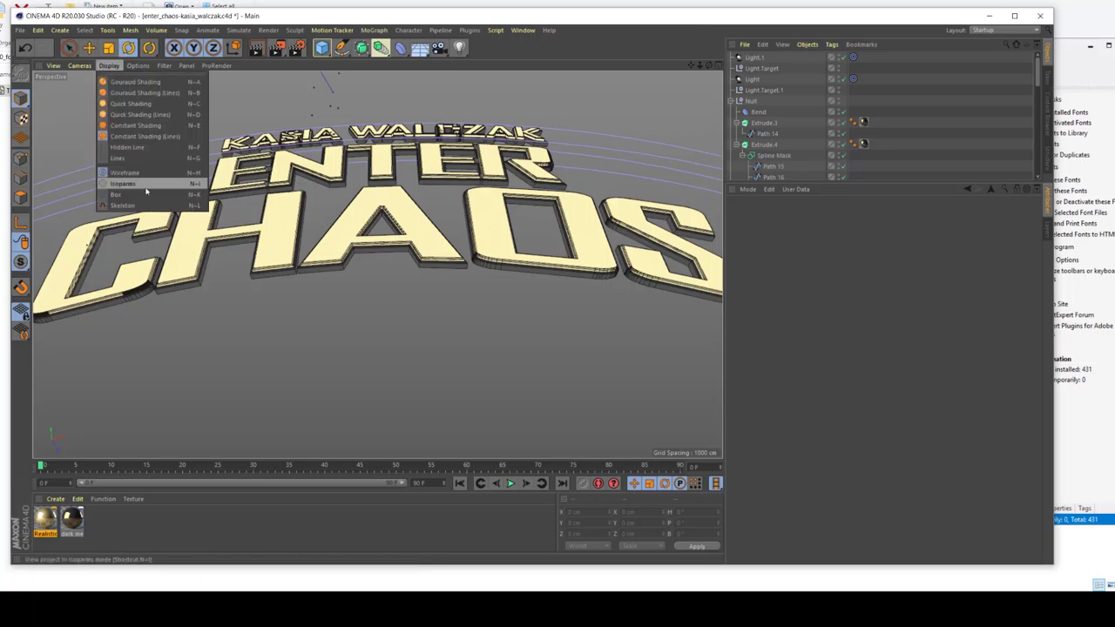
{"action": "left_click", "coordinate": [131, 172]}
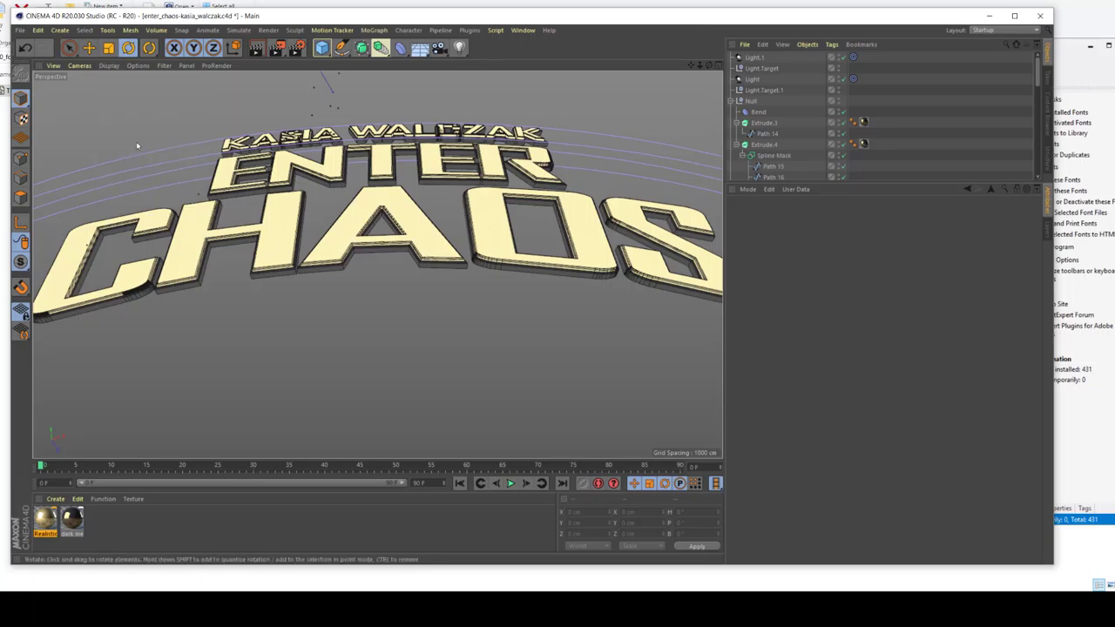
{"action": "left_click", "coordinate": [108, 66]}
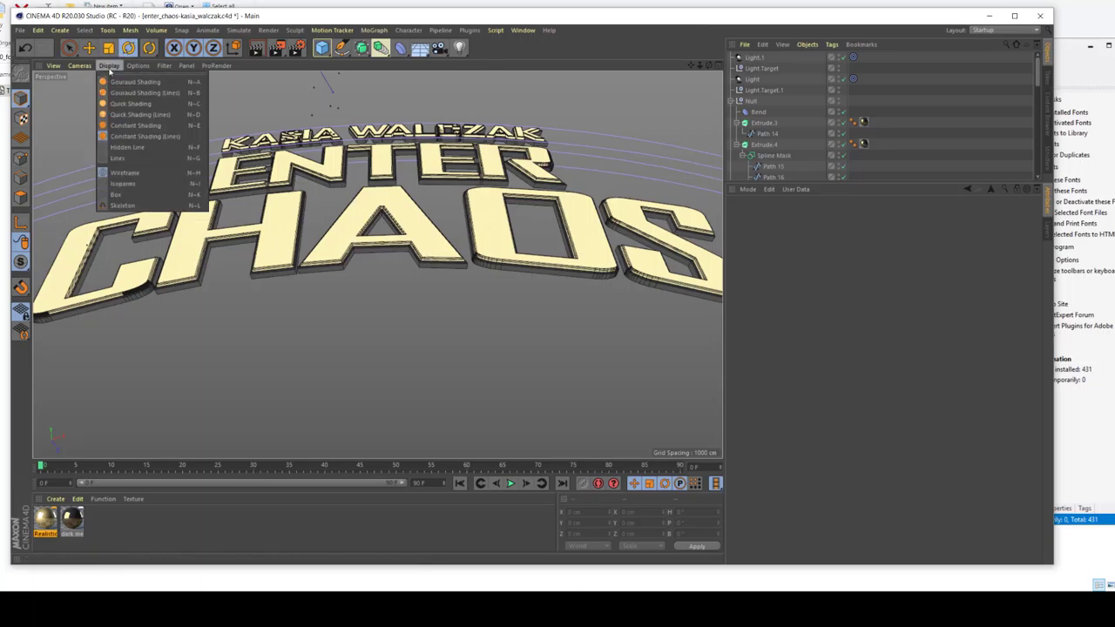
{"action": "left_click", "coordinate": [124, 157]}
{"action": "scroll", "coordinate": [288, 160], "scroll_direction": "up", "scroll_amount": 5}
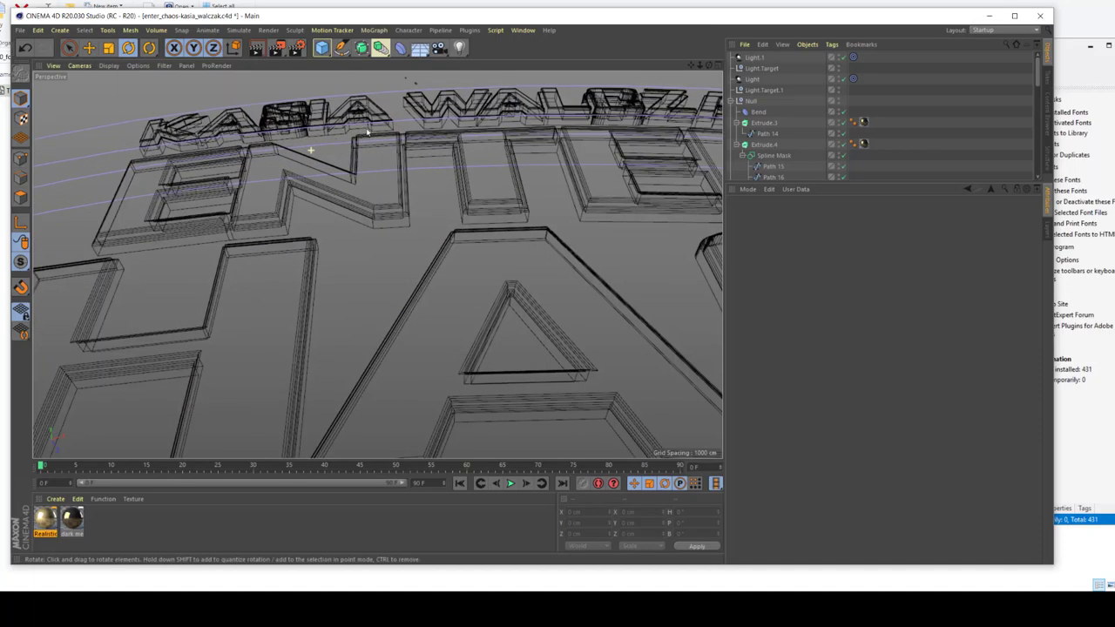
{"action": "scroll", "coordinate": [461, 142], "scroll_direction": "up", "scroll_amount": 2}
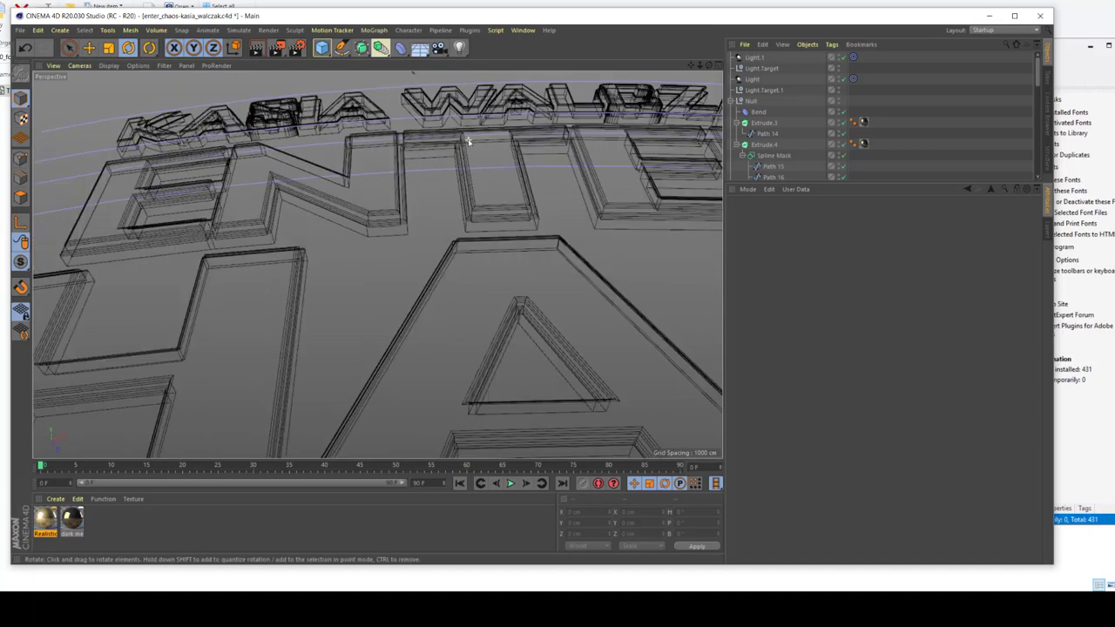
- Select the Spline Mask under Extrude.4 and enlarge the object list to show more of the hierarchy
{"action": "left_click", "coordinate": [767, 155]}
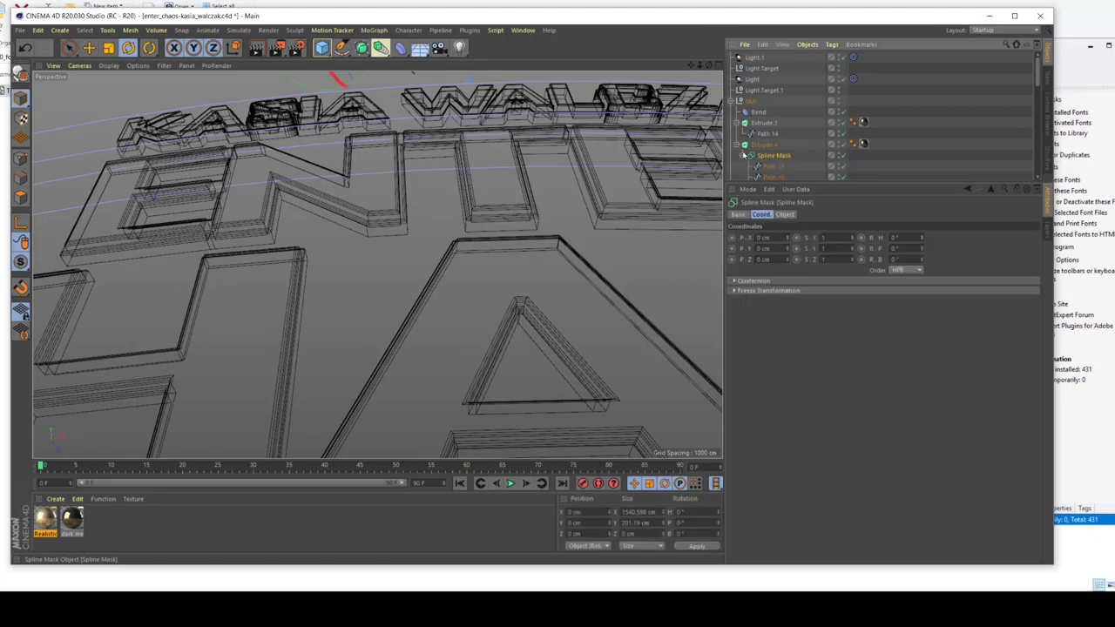
{"action": "scroll", "coordinate": [490, 144], "scroll_direction": "down", "scroll_amount": 5}
{"action": "scroll", "coordinate": [489, 144], "scroll_direction": "up", "scroll_amount": 2}
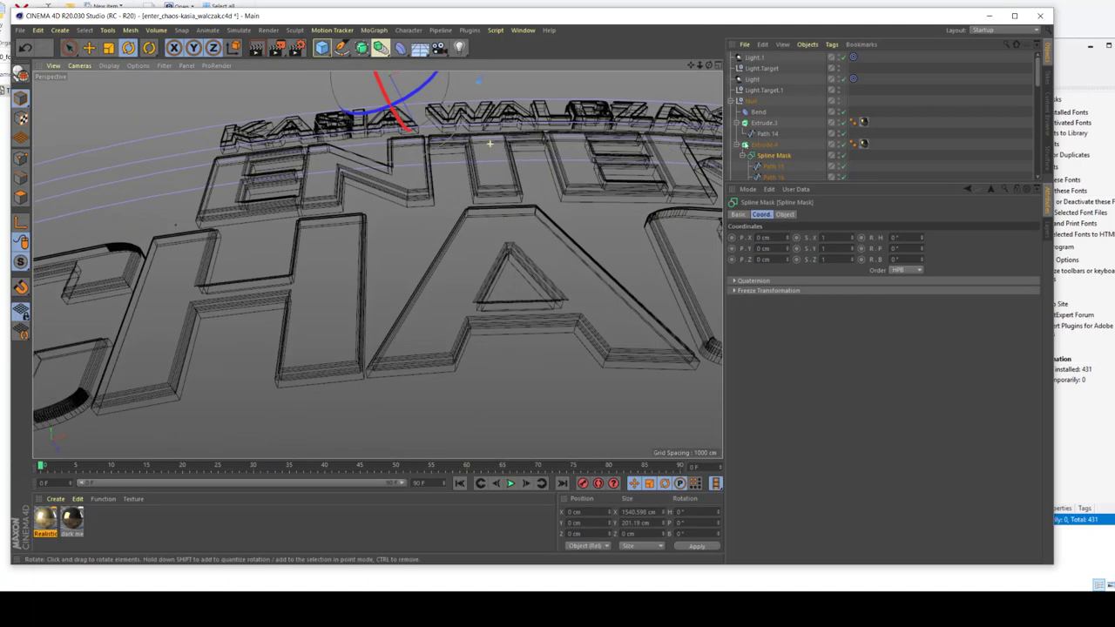
{"action": "scroll", "coordinate": [767, 157], "scroll_direction": "down", "scroll_amount": 9}
{"action": "left_click_drag", "start_coordinate": [772, 182], "coordinate": [771, 430]}
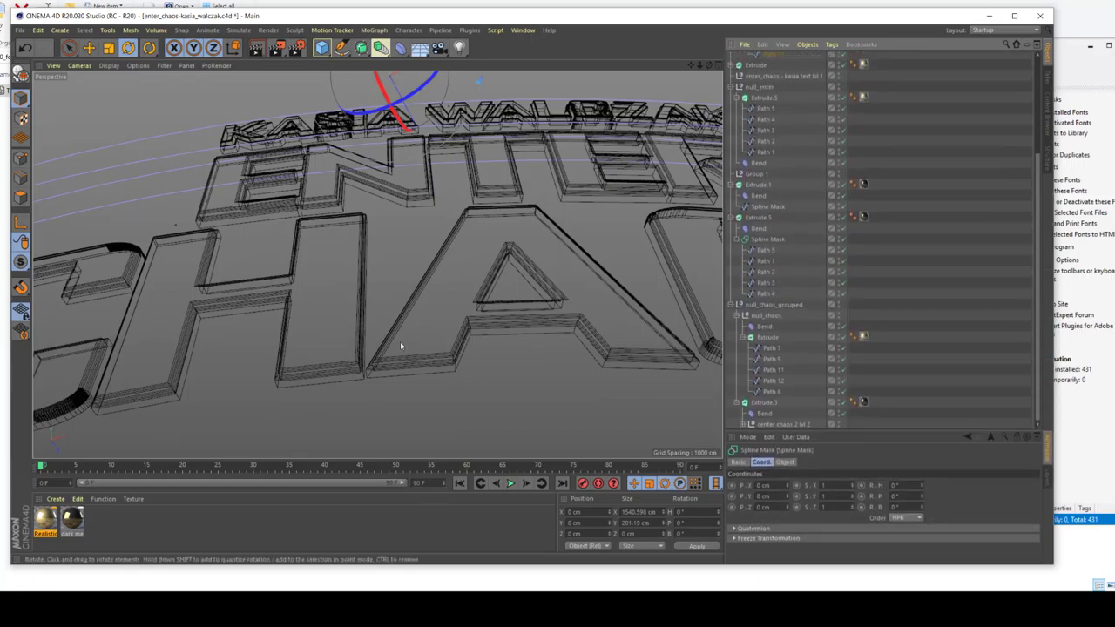
- Examine which letters belong to the CHAOS Extrude, the null_chaos_grouped null, Extrude.5 and Extrude.1
{"action": "left_click", "coordinate": [383, 364]}
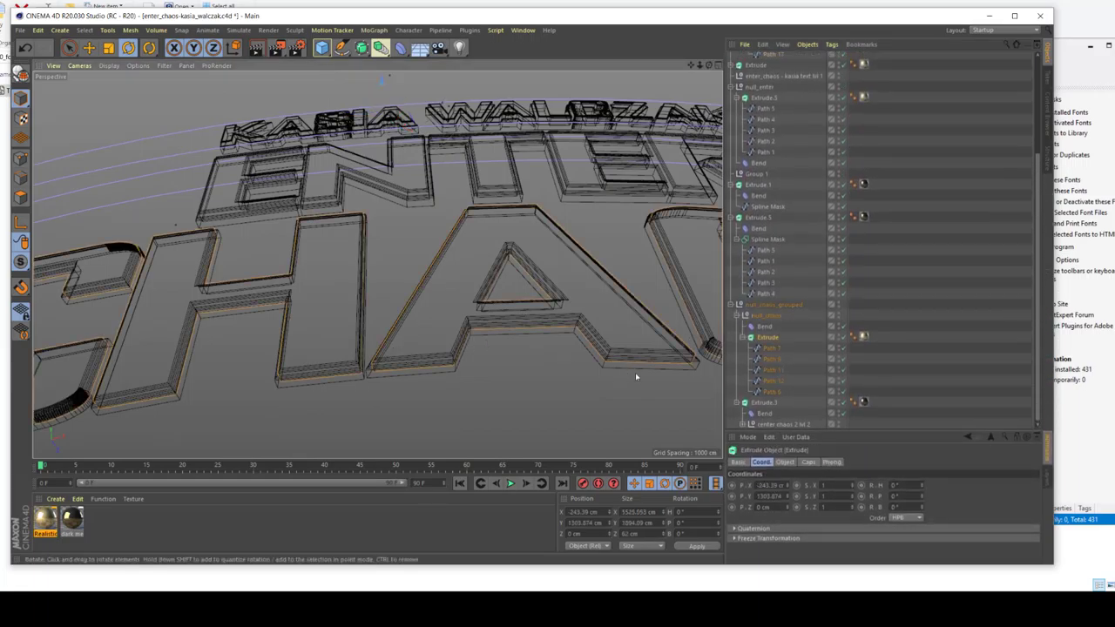
{"action": "left_click", "coordinate": [758, 316]}
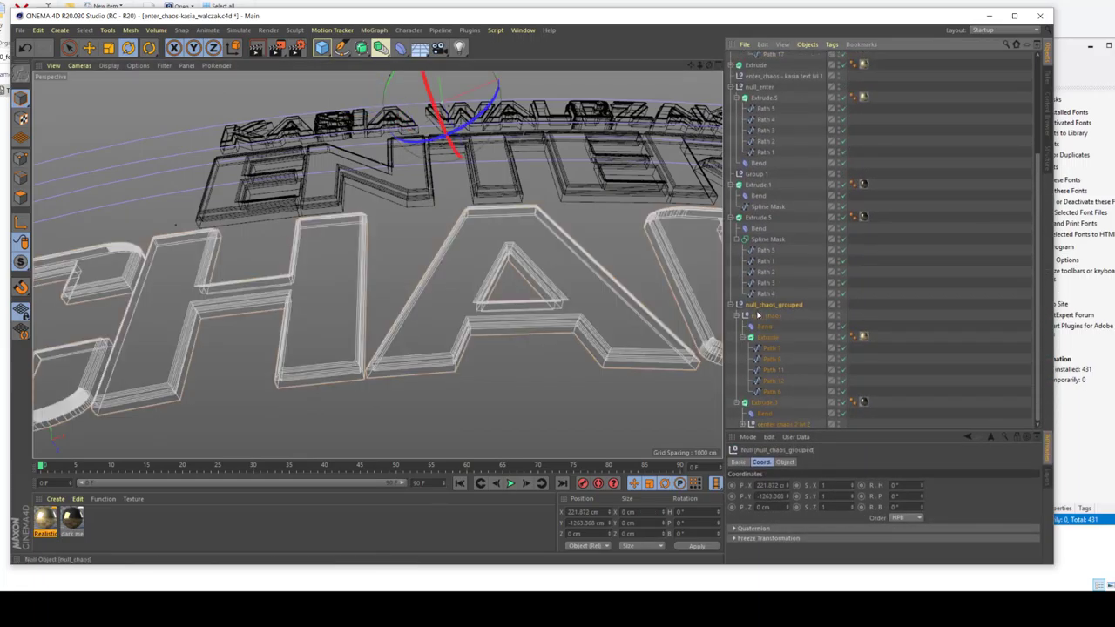
{"action": "left_click", "coordinate": [756, 217]}
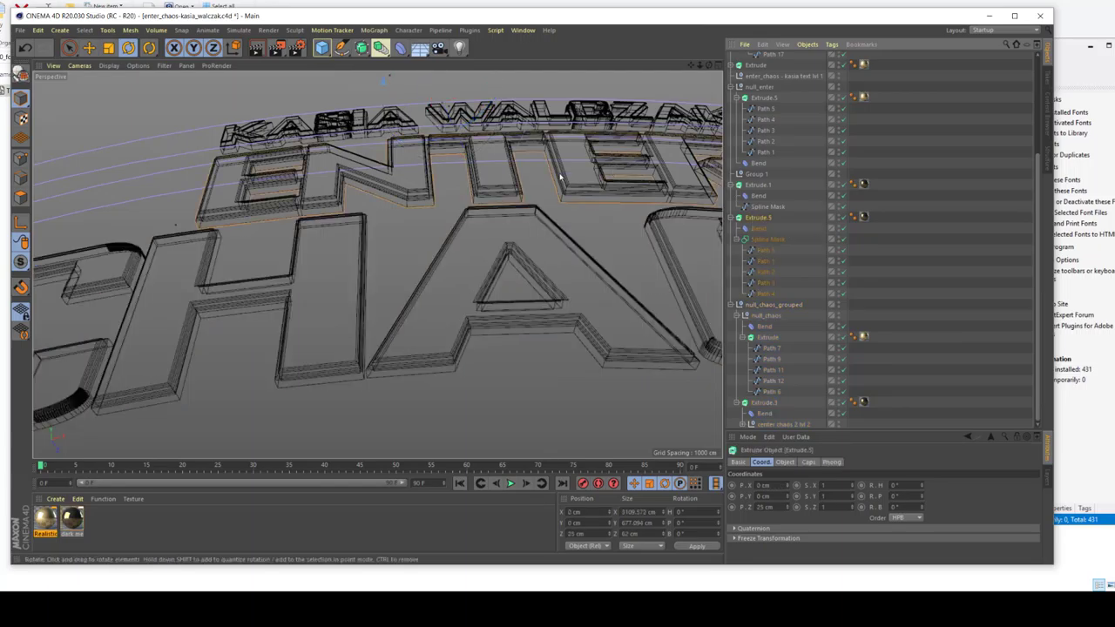
{"action": "left_click", "coordinate": [757, 184]}
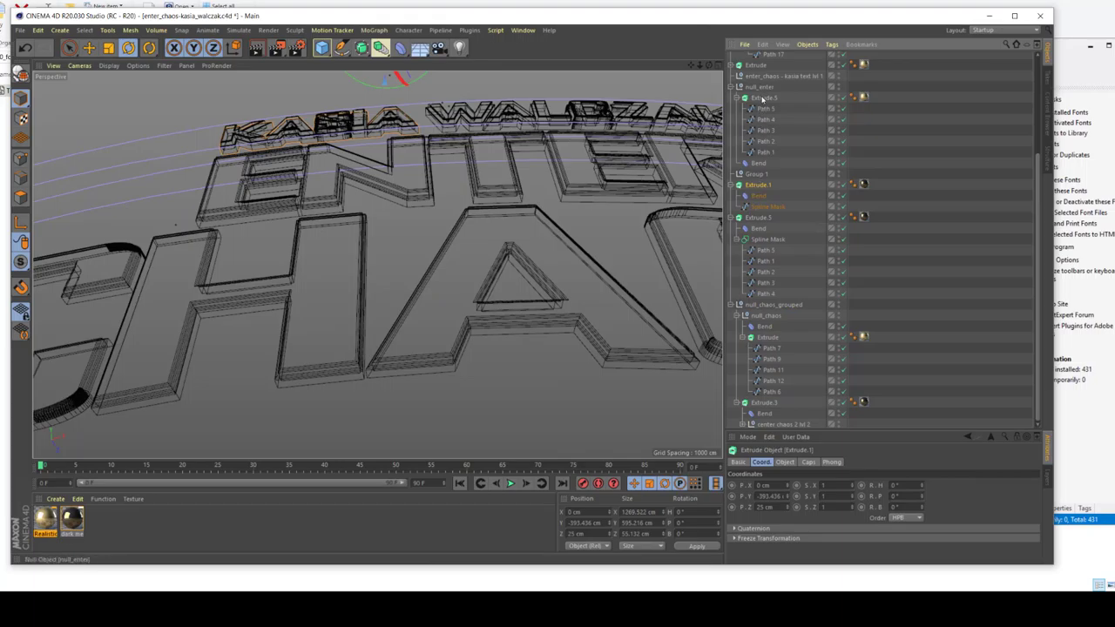
{"action": "scroll", "coordinate": [762, 103], "scroll_direction": "up", "scroll_amount": 3}
- Select the Bend deformer in the first null and view its object properties with the whole title in frame
{"action": "left_click", "coordinate": [756, 112]}
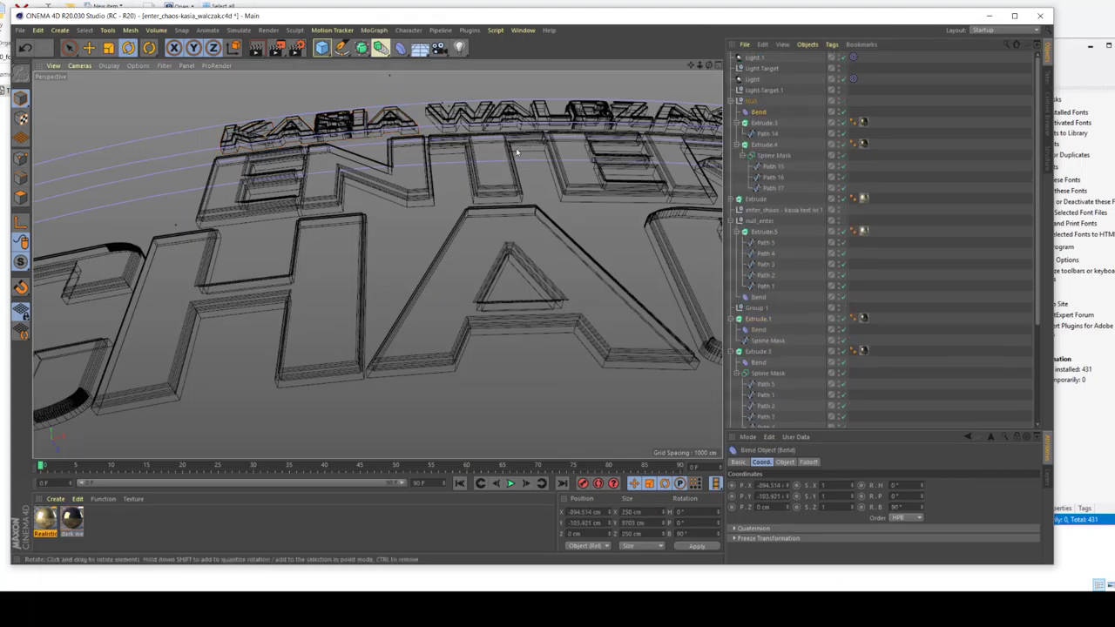
{"action": "scroll", "coordinate": [517, 149], "scroll_direction": "down", "scroll_amount": 5}
{"action": "scroll", "coordinate": [518, 150], "scroll_direction": "down", "scroll_amount": 3}
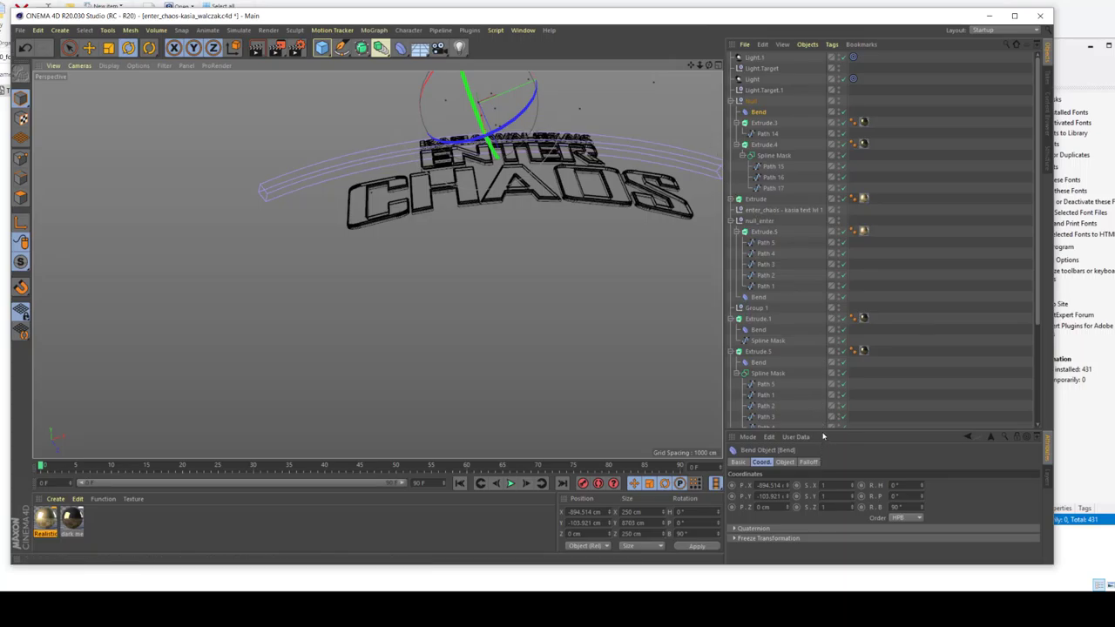
{"action": "left_click_drag", "start_coordinate": [822, 428], "coordinate": [824, 273]}
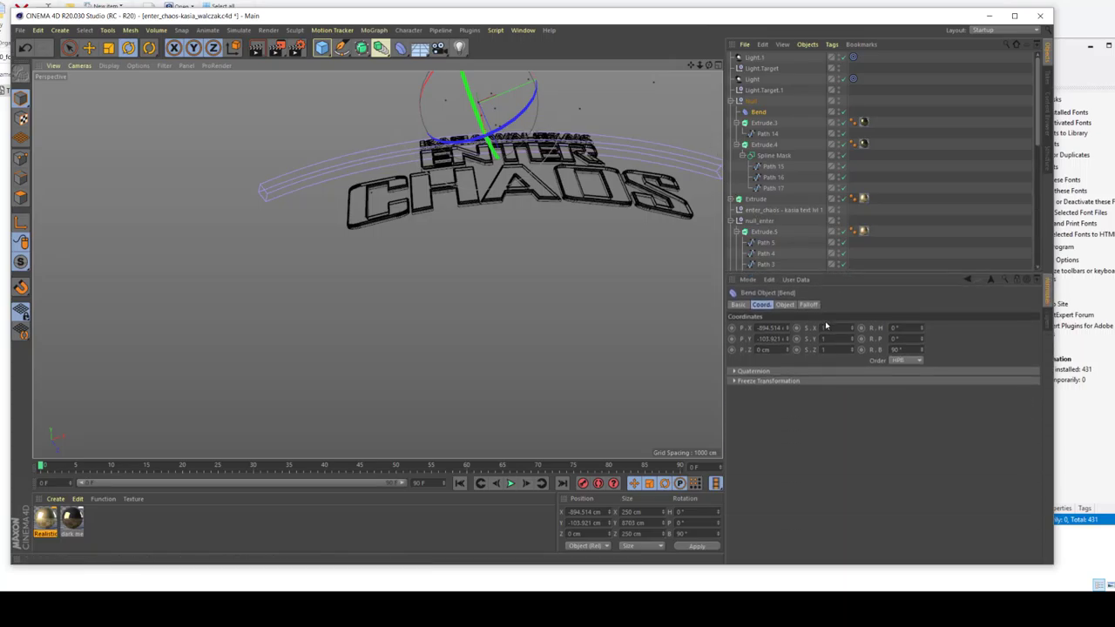
{"action": "left_click", "coordinate": [783, 305]}
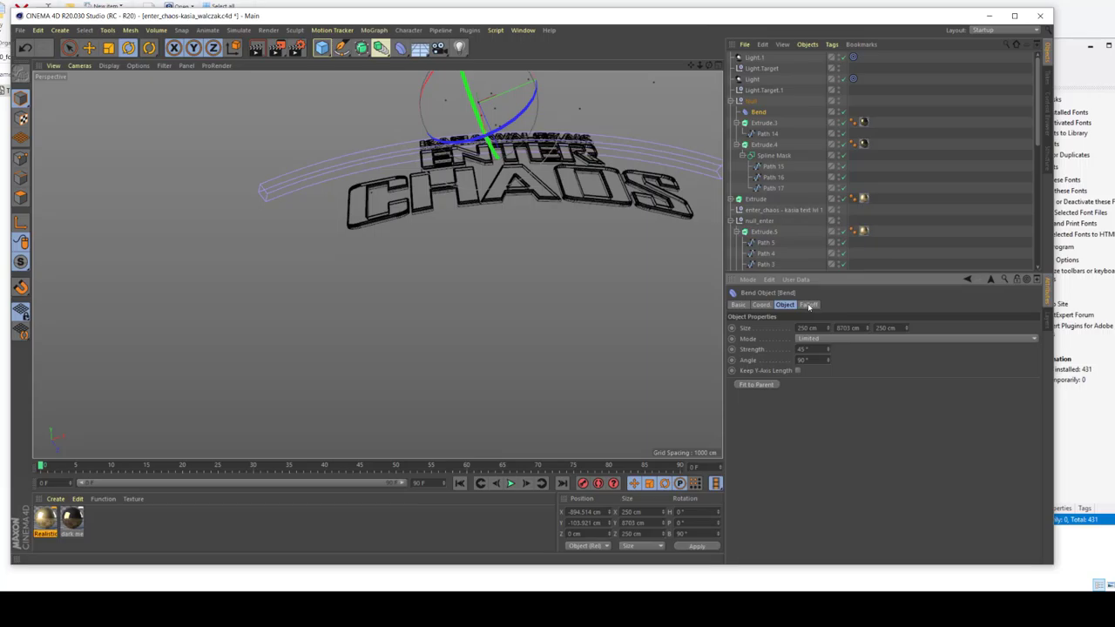
- Try a stronger bend and a different bend angle on the deformer, undoing each change
{"action": "left_click_drag", "start_coordinate": [828, 352], "coordinate": [876, 352]}
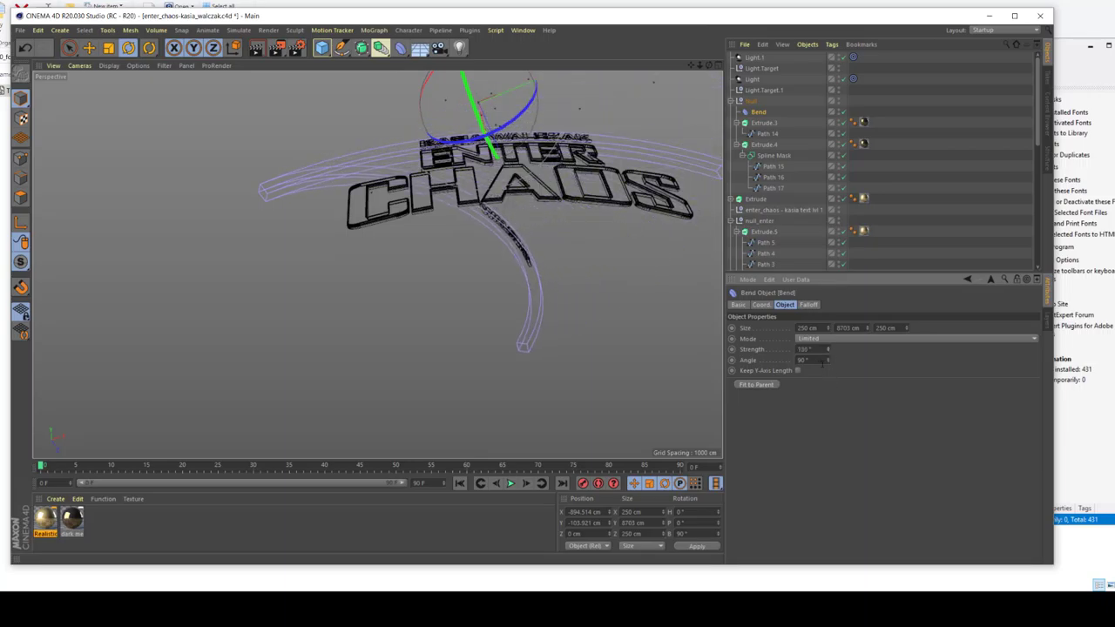
{"action": "key", "text": "ctrl+z"}
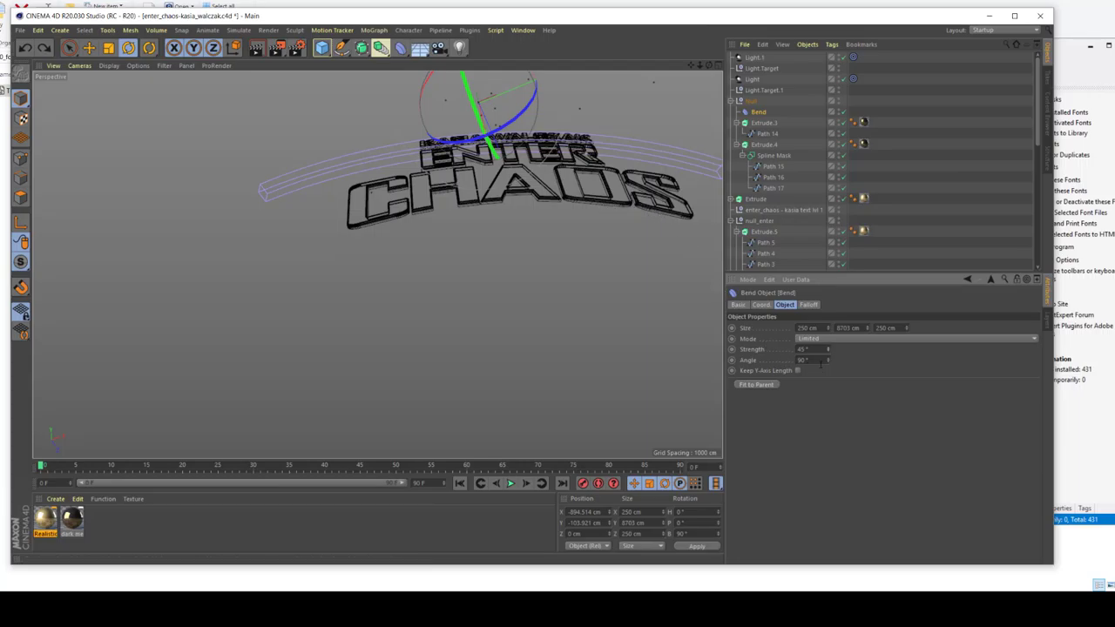
{"action": "left_click_drag", "start_coordinate": [828, 360], "coordinate": [870, 359]}
{"action": "key", "text": "ctrl+z"}
- Examine the title's bend in the perspective and top views of the four-view layout and return to the full-size perspective view
{"action": "left_click_drag", "start_coordinate": [649, 285], "coordinate": [604, 282], "text": "alt"}
{"action": "middle_click", "coordinate": [571, 291]}
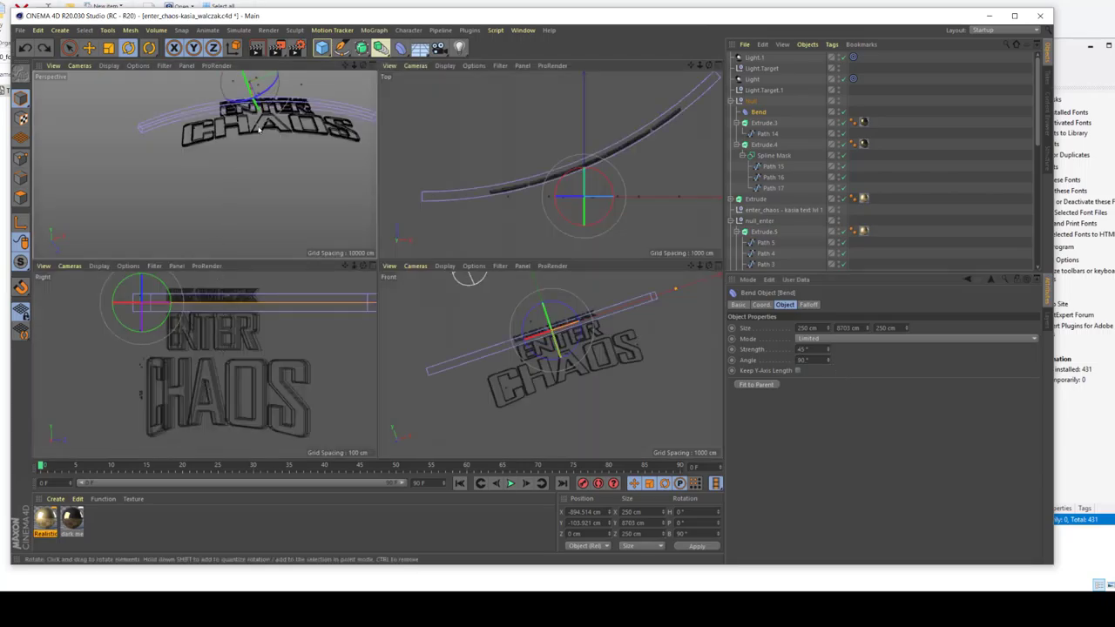
{"action": "scroll", "coordinate": [253, 120], "scroll_direction": "up", "scroll_amount": 2}
{"action": "scroll", "coordinate": [701, 166], "scroll_direction": "up", "scroll_amount": 2}
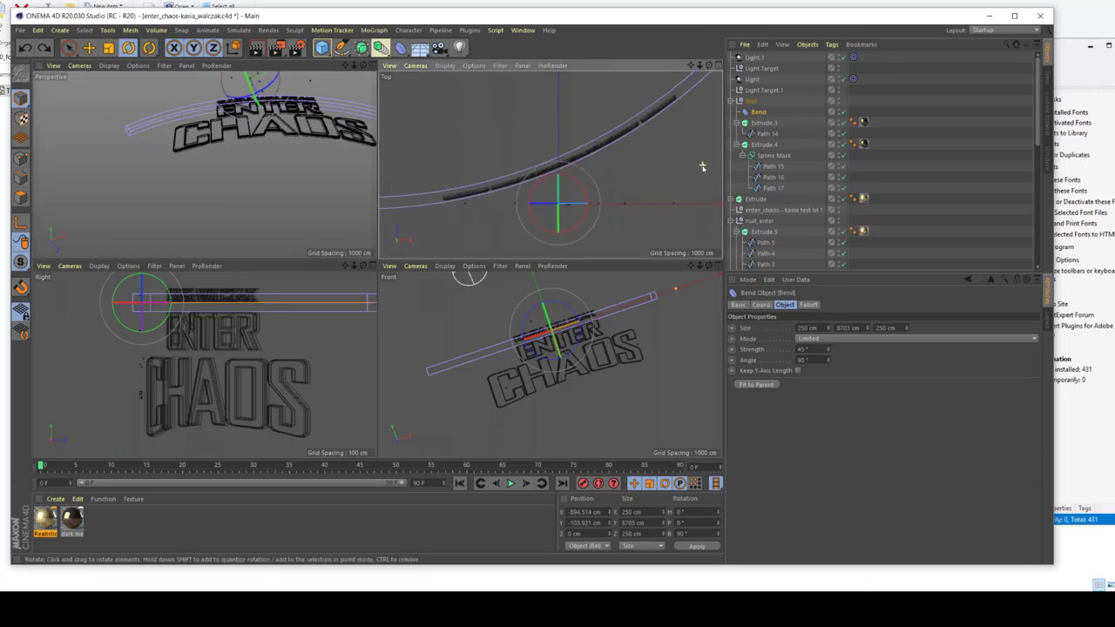
{"action": "mouse_move", "coordinate": [827, 349]}
{"action": "left_mouse_down"}
{"action": "mouse_move", "coordinate": [835, 332]}
{"action": "mouse_move", "coordinate": [828, 349]}
{"action": "left_mouse_up"}
{"action": "middle_click", "coordinate": [299, 212]}
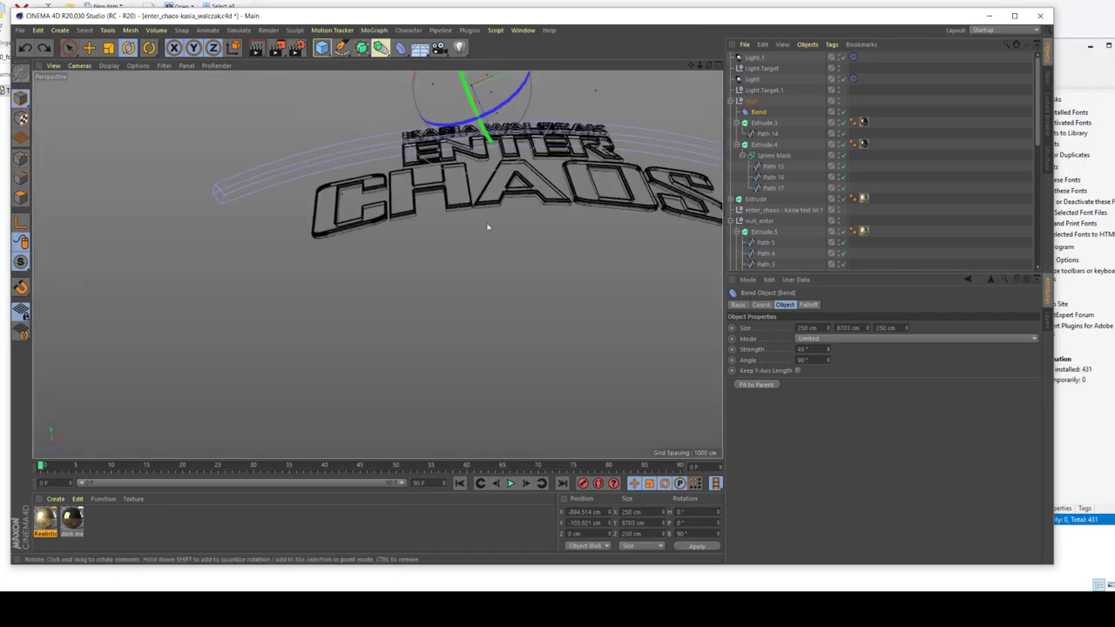
- Render the gold ENTER CHAOS title to the Picture Viewer, stop the render partway and close the viewer
{"action": "left_click", "coordinate": [275, 47]}
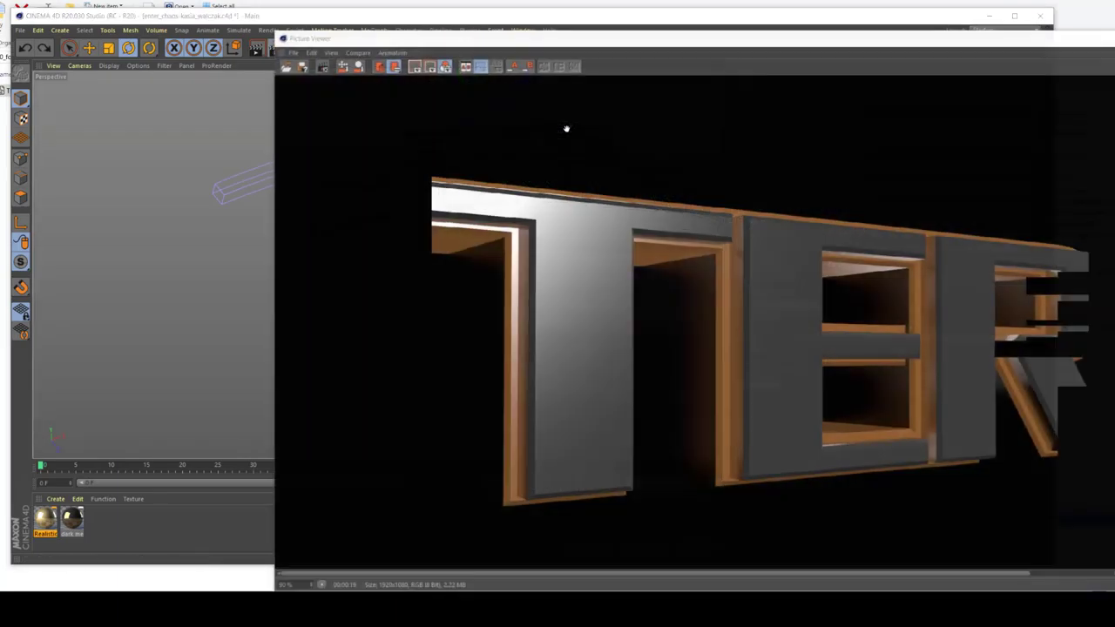
{"action": "left_click", "coordinate": [641, 326]}
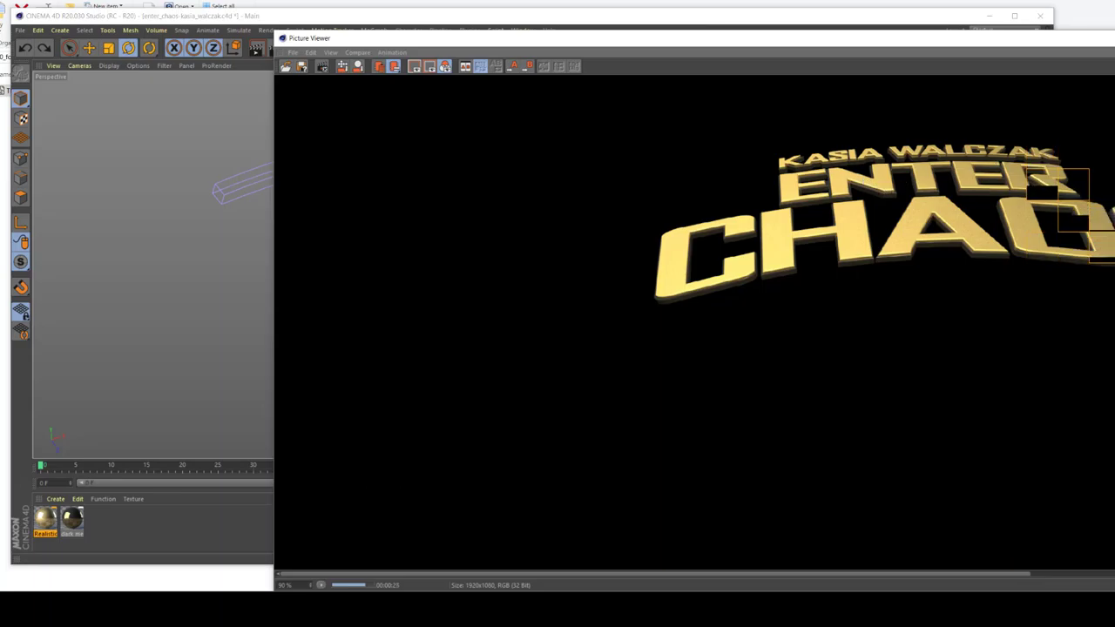
{"action": "key", "text": "Escape"}
{"action": "left_click", "coordinate": [662, 322]}
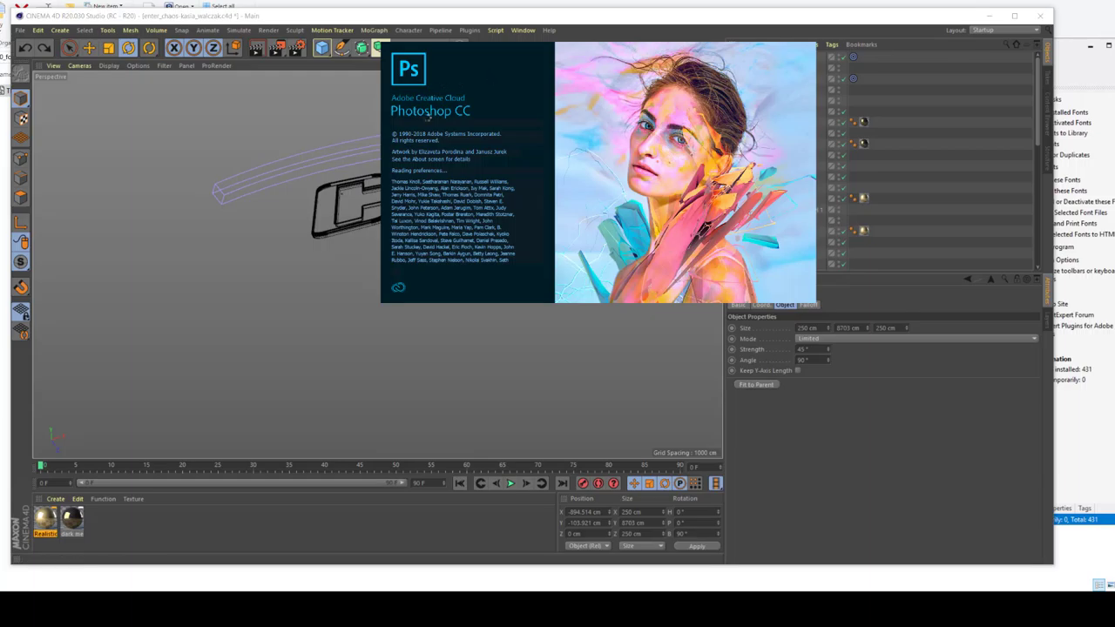
- Quit Cinema 4D without saving the changes to either open project
{"action": "left_click", "coordinate": [1040, 16]}
{"action": "left_click", "coordinate": [613, 325]}
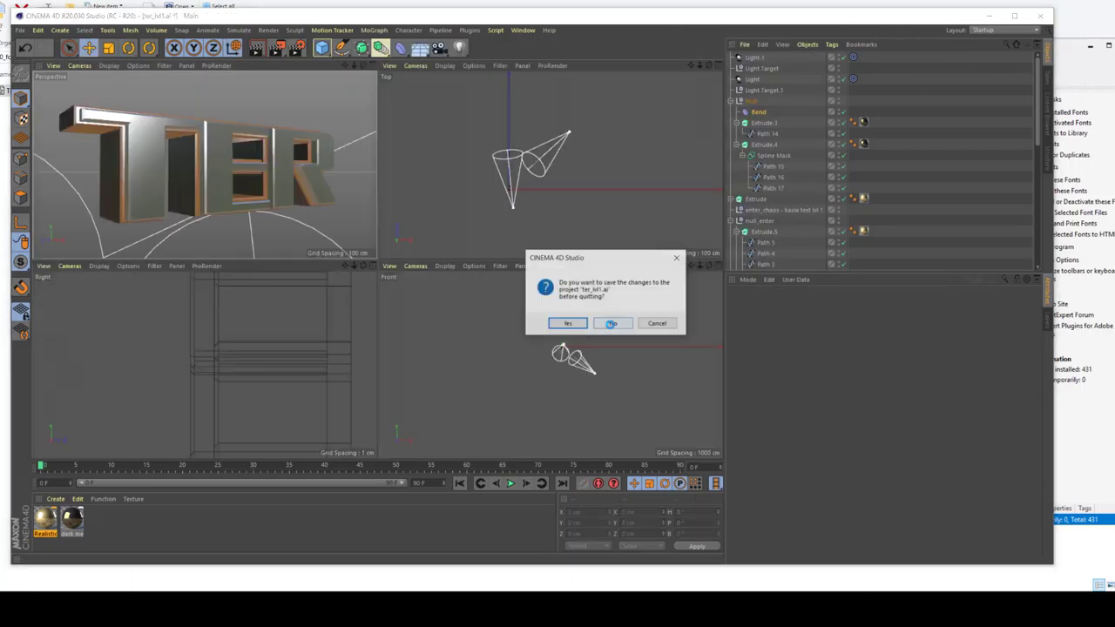
{"action": "left_click", "coordinate": [614, 324]}
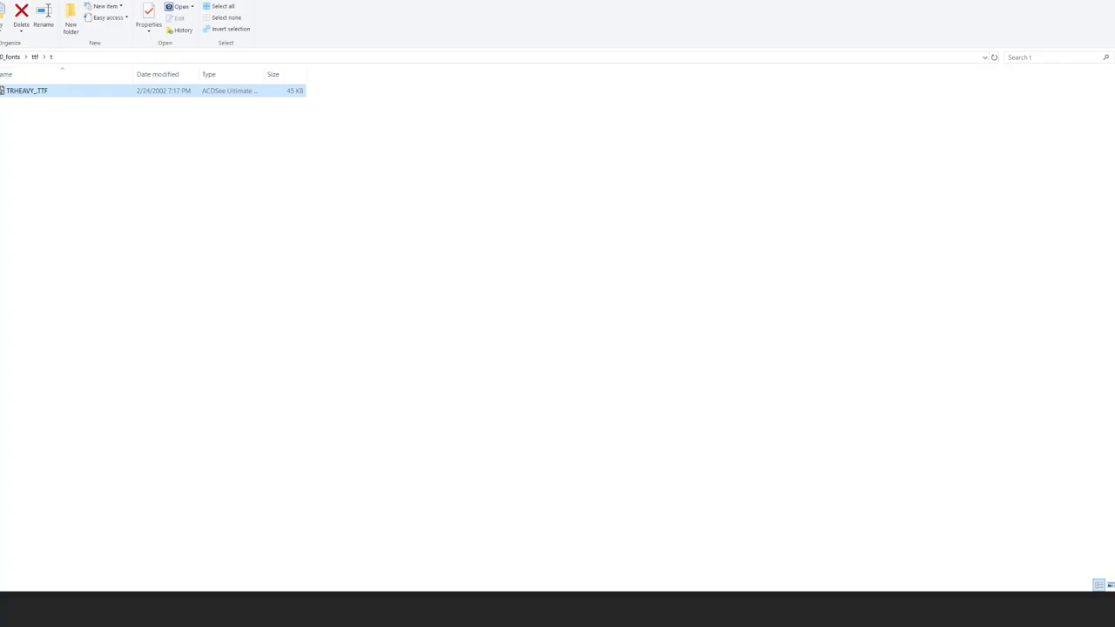
- Browse to the enter_chaos-01-03-2019 folder inside 00_proj > gd and open choas poster 3.psd in Photoshop
{"action": "key", "text": "alt+Left"}
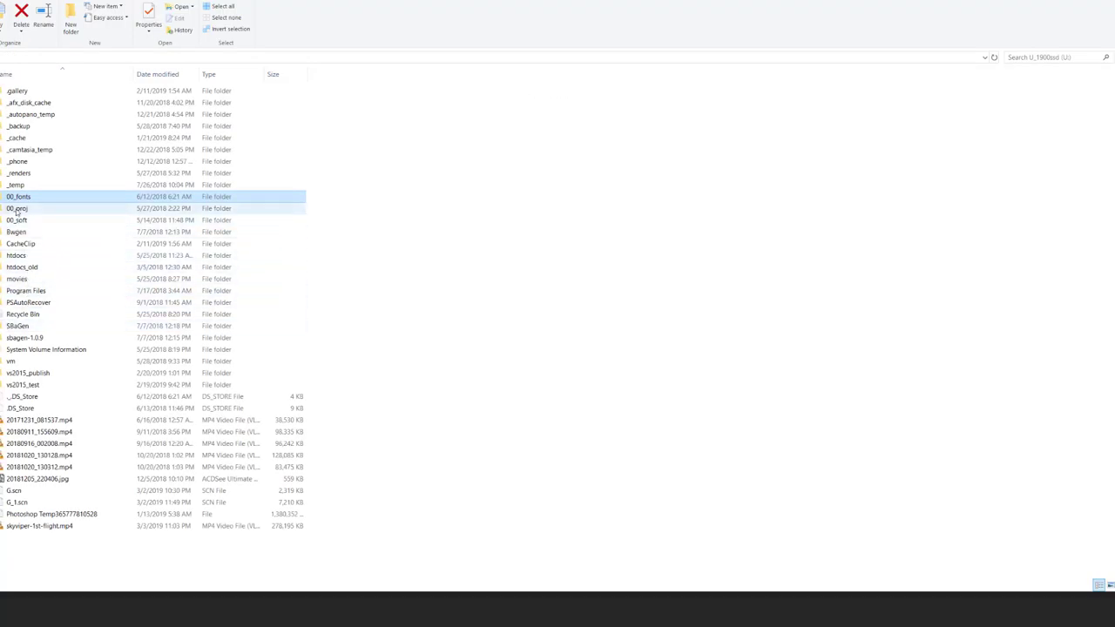
{"action": "left_click", "coordinate": [16, 210]}
{"action": "double_click", "coordinate": [17, 210]}
{"action": "double_click", "coordinate": [15, 128]}
{"action": "double_click", "coordinate": [17, 103]}
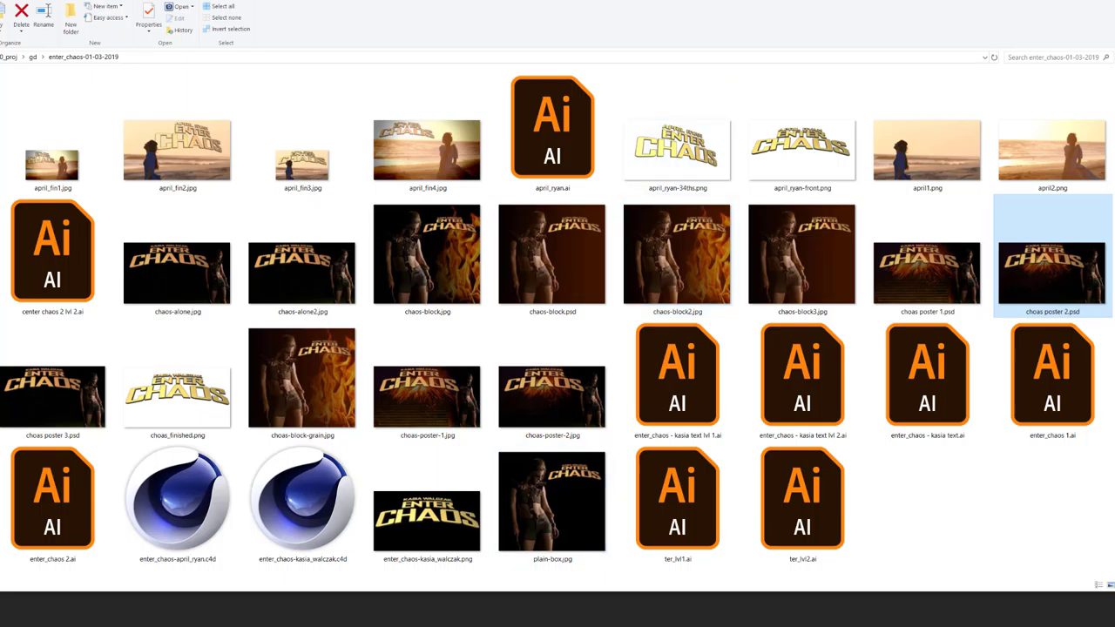
{"action": "left_click", "coordinate": [655, 157]}
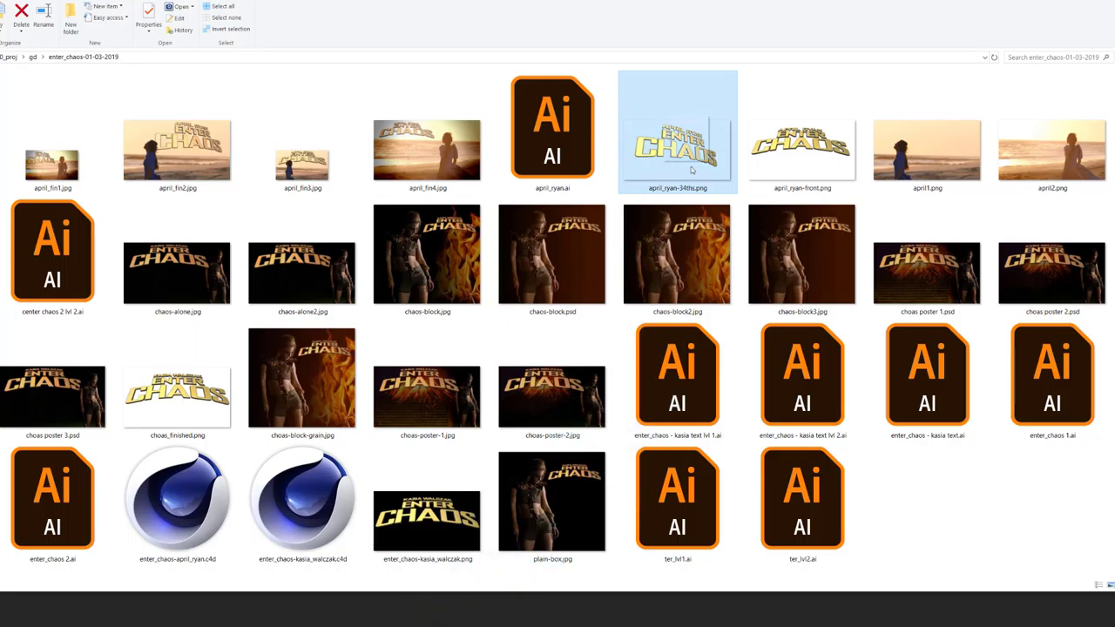
{"action": "left_click", "coordinate": [106, 408]}
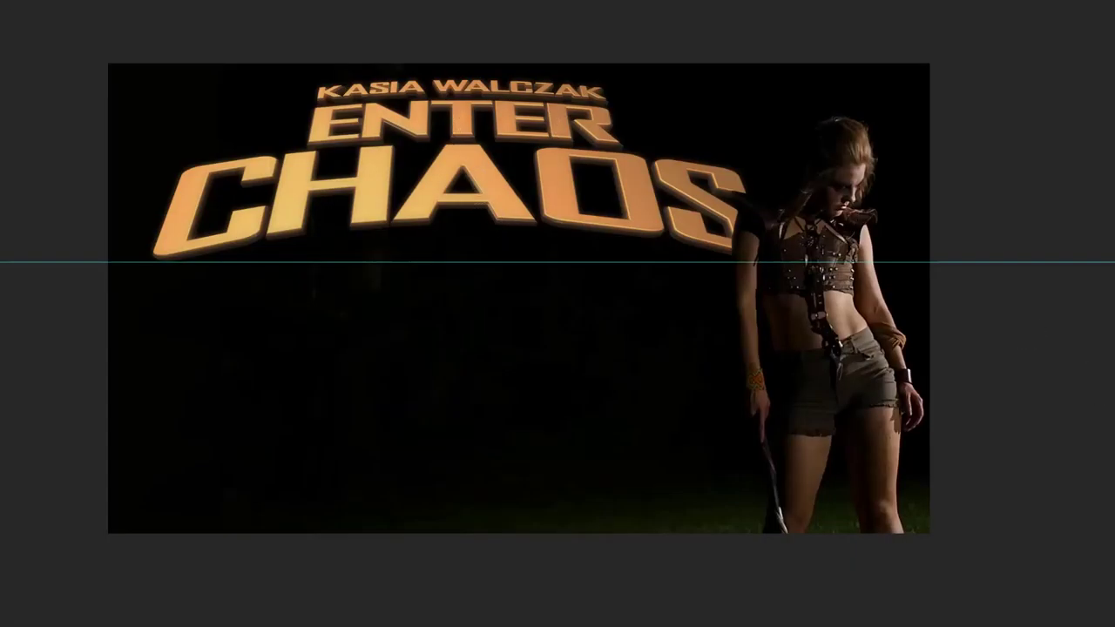
- Enlarge the layer list, hide Layer 2 copy 2, and examine Layer 2 and its mask where the title meets the figure
{"action": "left_click_drag", "start_coordinate": [1013, 328], "coordinate": [978, 159]}
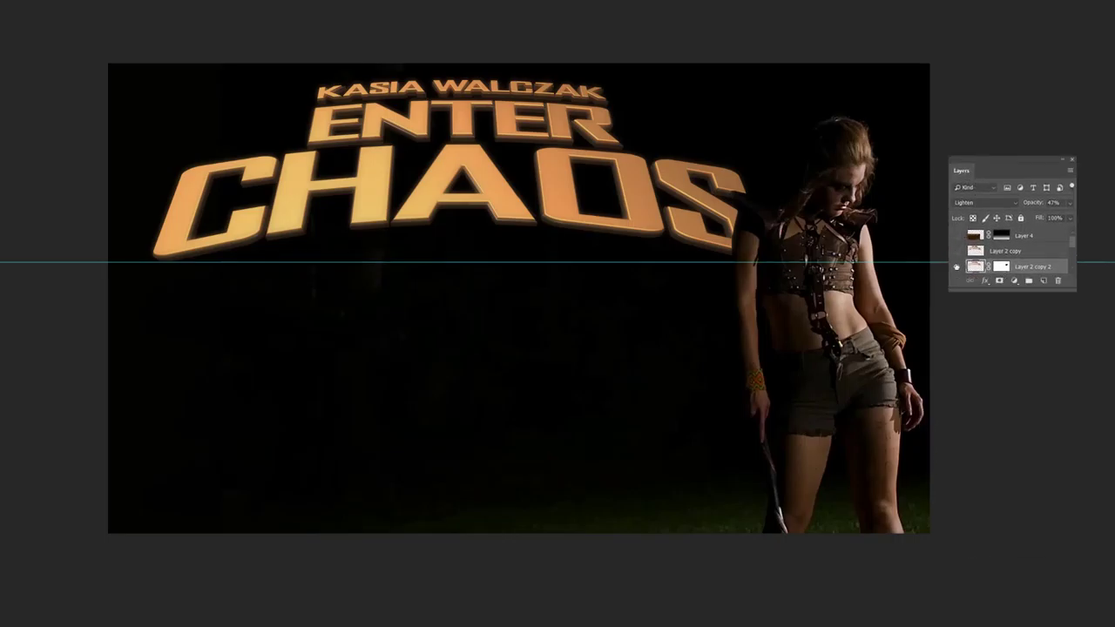
{"action": "left_click_drag", "start_coordinate": [960, 291], "coordinate": [955, 267]}
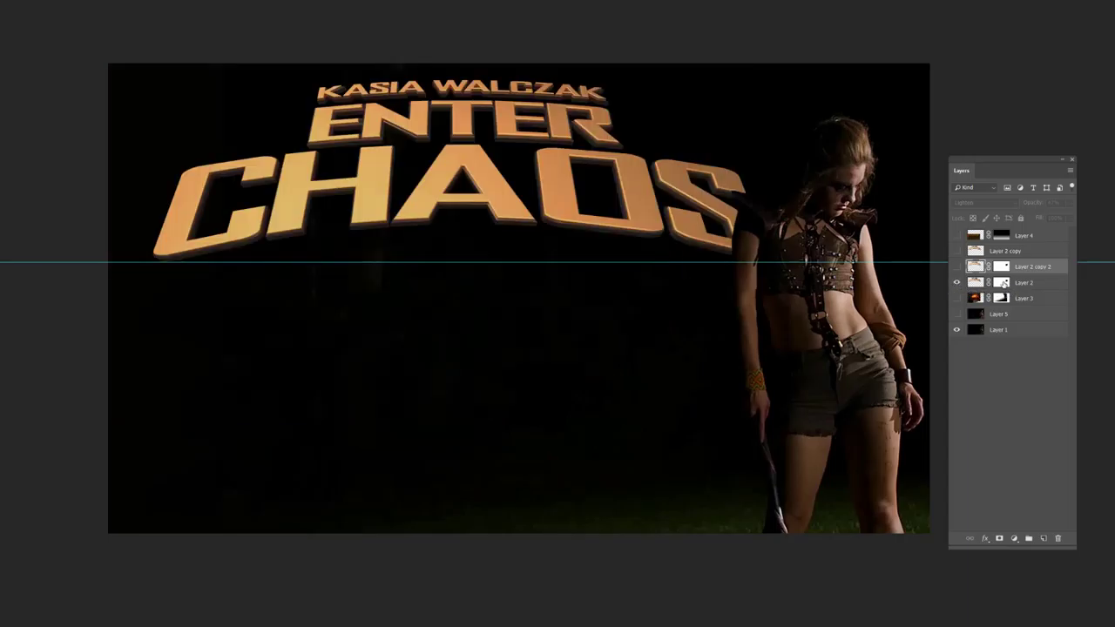
{"action": "left_click", "coordinate": [992, 286]}
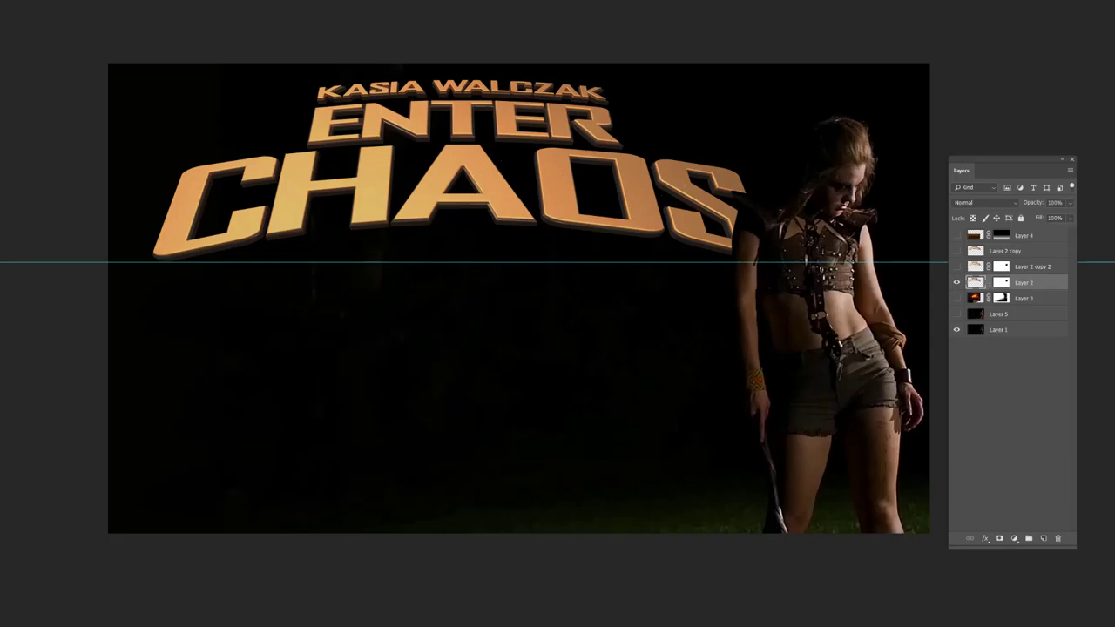
{"action": "left_click", "coordinate": [1003, 281]}
{"action": "left_click_drag", "start_coordinate": [803, 243], "coordinate": [797, 204]}
- Show Layer 2 copy 2, compare the title with Layer 2 hidden and shown, and make Layer 2 copy visible
{"action": "left_click", "coordinate": [973, 267]}
{"action": "left_click", "coordinate": [956, 267]}
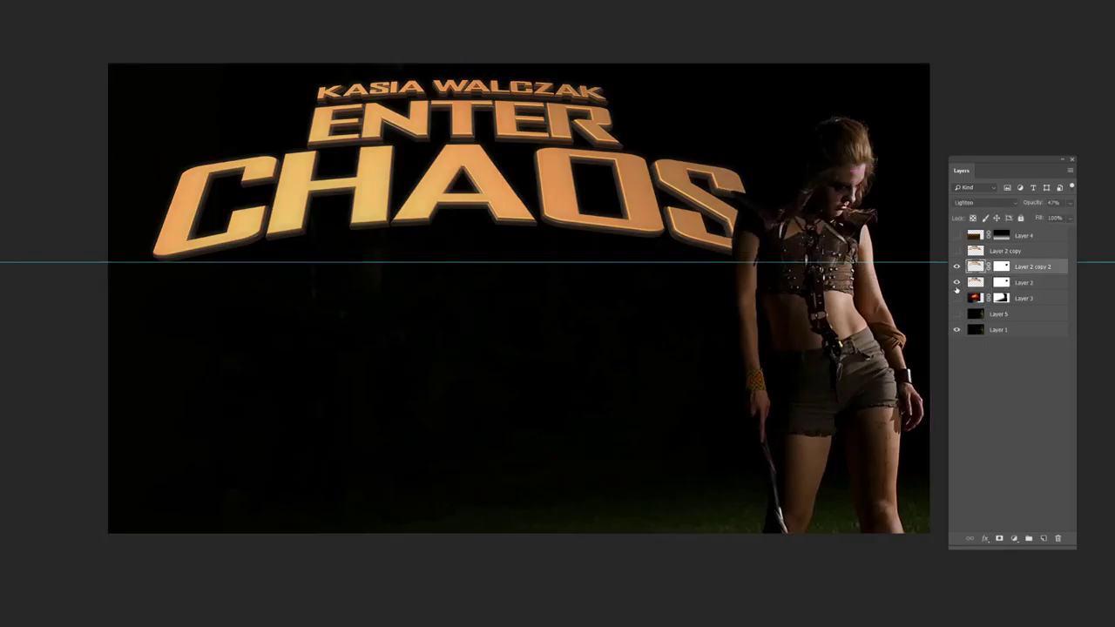
{"action": "left_click", "coordinate": [955, 285]}
{"action": "left_click", "coordinate": [956, 282]}
{"action": "left_click", "coordinate": [957, 282]}
{"action": "left_click", "coordinate": [956, 250]}
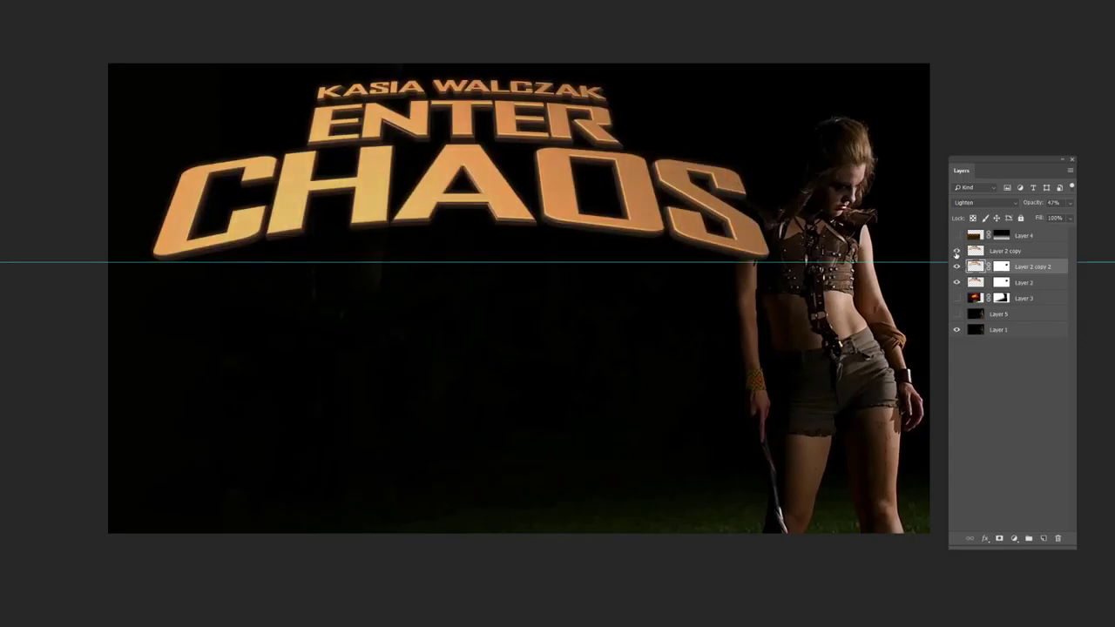
- Compare the title with Layer 2 copy hidden and shown, leaving the layer visible
{"action": "left_click", "coordinate": [955, 251]}
{"action": "left_click", "coordinate": [956, 252]}
{"action": "left_click", "coordinate": [956, 252]}
{"action": "left_click", "coordinate": [956, 252]}
- Select Layer 2 copy, try moving its title to the lower half of the poster, and undo the move
{"action": "left_click", "coordinate": [979, 252]}
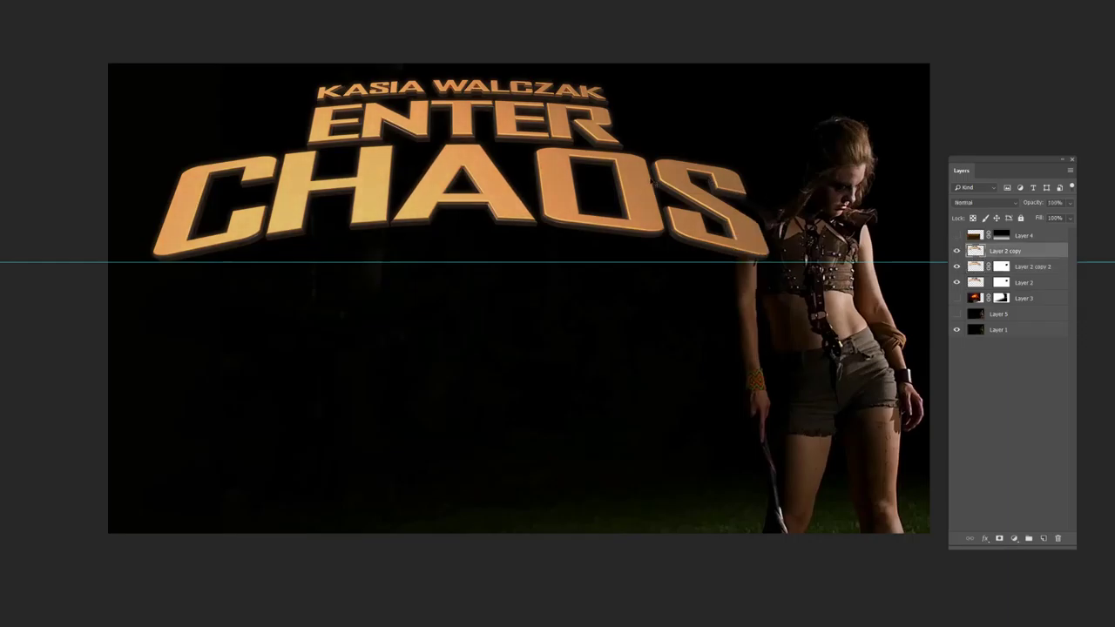
{"action": "left_click_drag", "start_coordinate": [653, 183], "coordinate": [647, 385]}
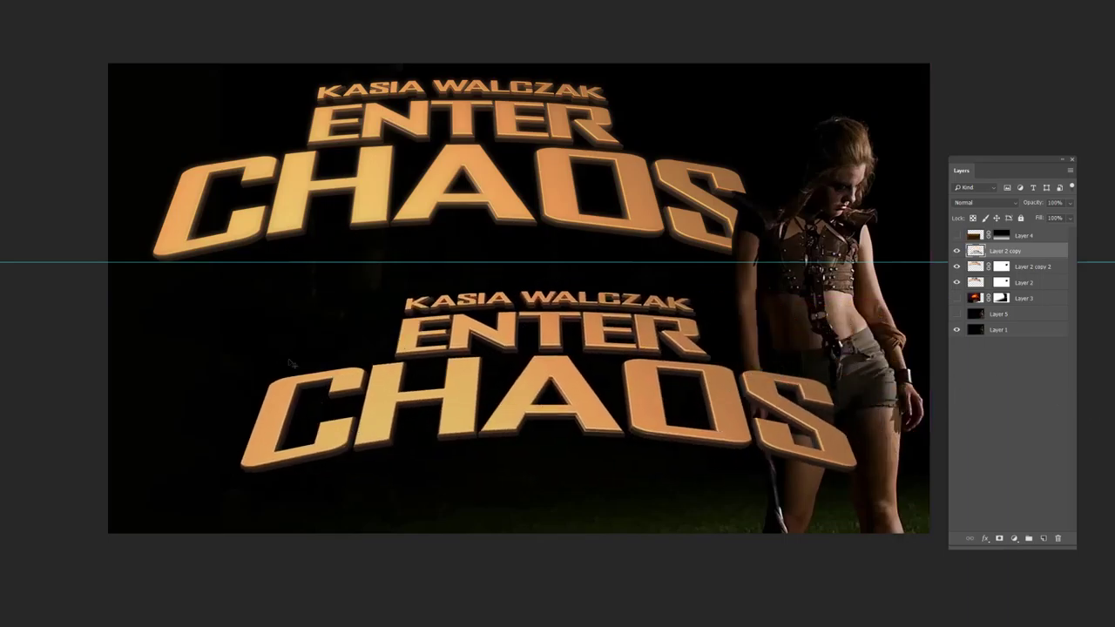
{"action": "key", "text": "ctrl+z"}
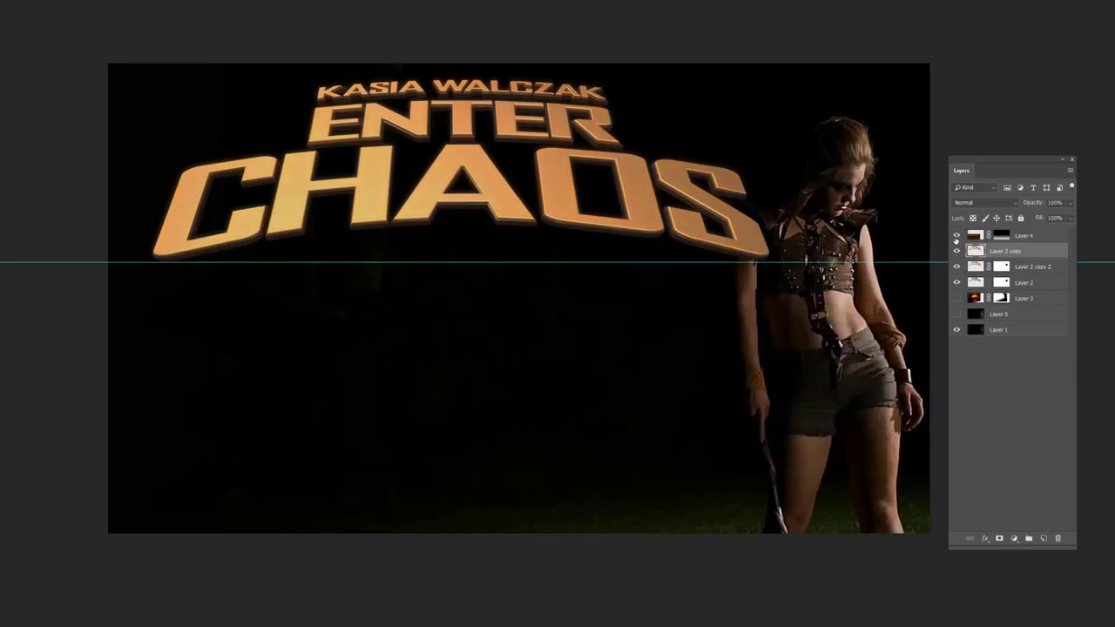
- Show Layer 4 and select its mask to examine how the script texture blends into the poster
{"action": "left_click", "coordinate": [956, 235]}
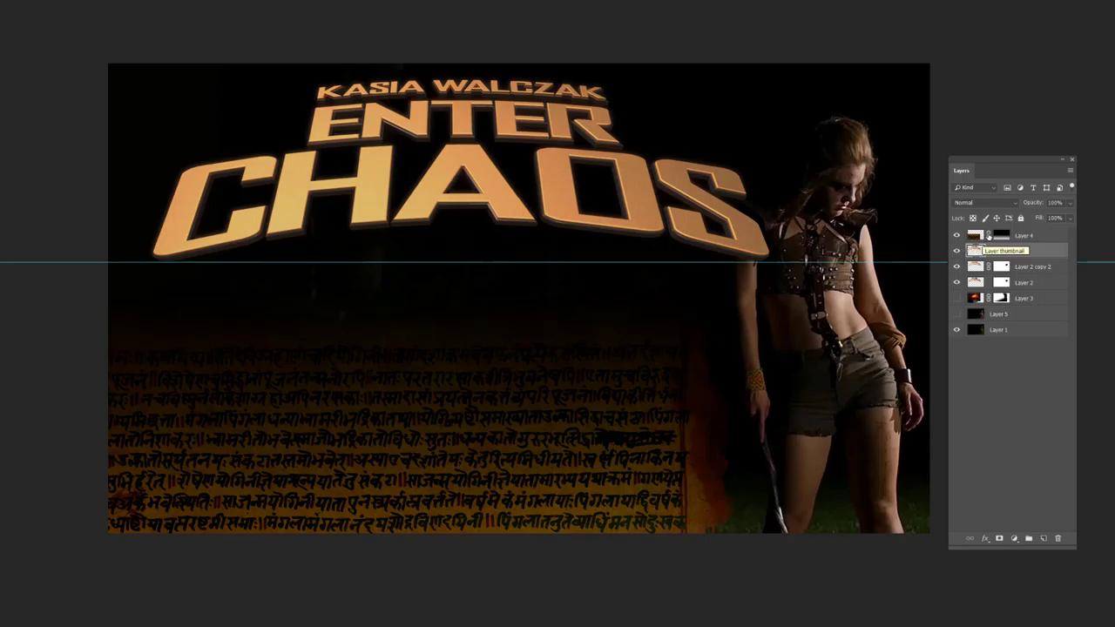
{"action": "left_click", "coordinate": [1000, 235]}
- Bring april_ryan-34ths.png from the enter_chaos-01-03-2019 folder into the poster as a placed image
{"action": "left_click_drag", "start_coordinate": [629, 380], "coordinate": [601, 270]}
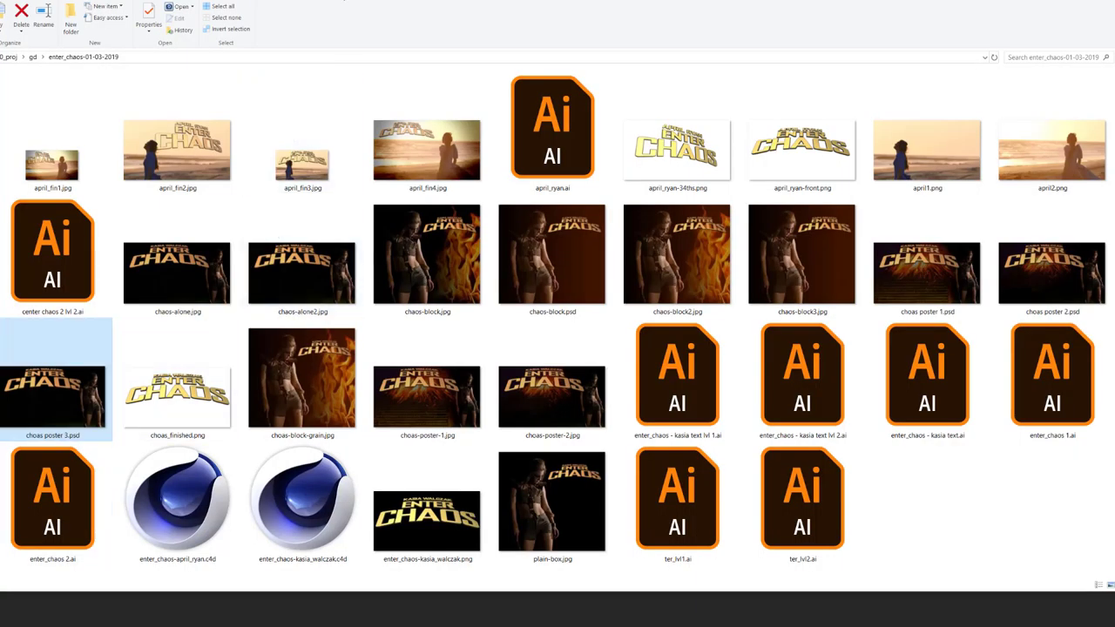
{"action": "left_click_drag", "start_coordinate": [343, 0], "coordinate": [661, 303]}
{"action": "left_click_drag", "start_coordinate": [1000, 457], "coordinate": [617, 115]}
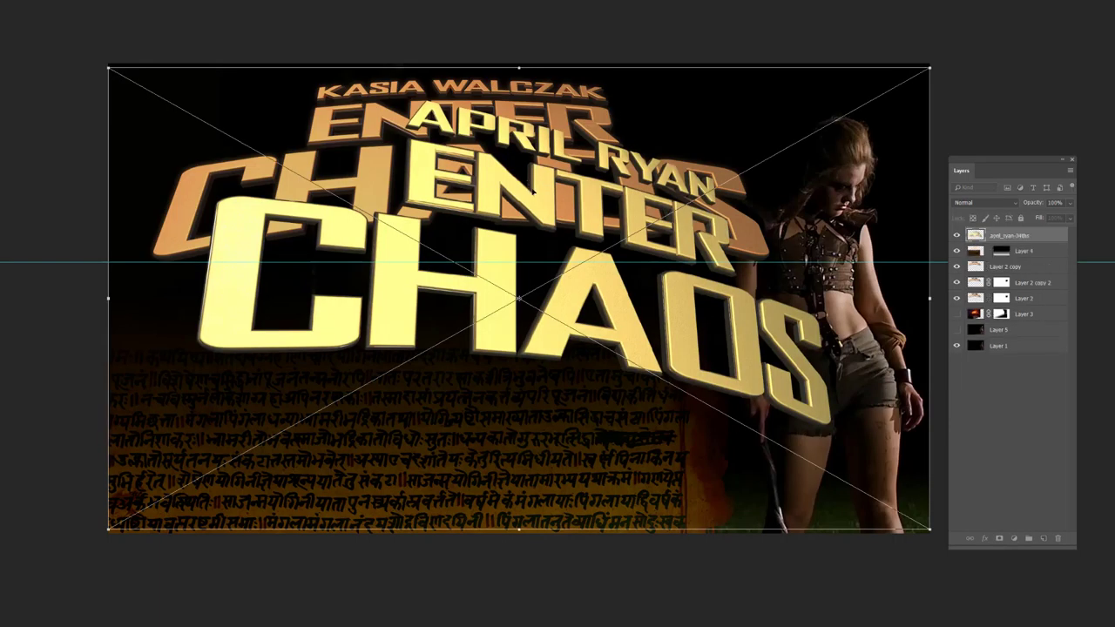
- Close choas poster 3.psd without placing the pending image or saving changes
{"action": "key", "text": "v"}
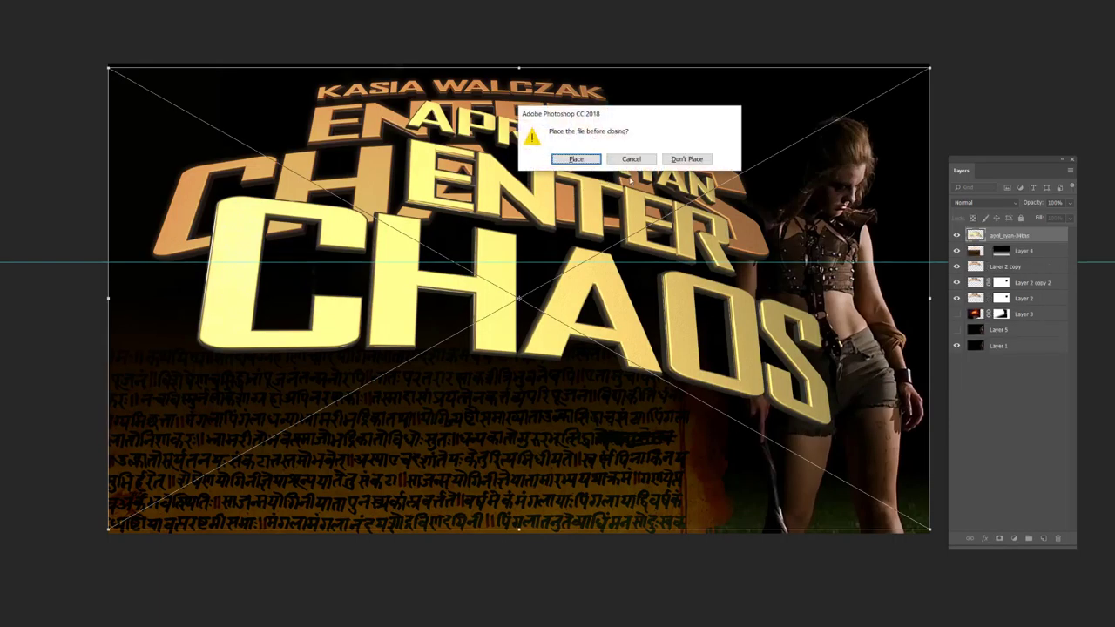
{"action": "left_click", "coordinate": [677, 159]}
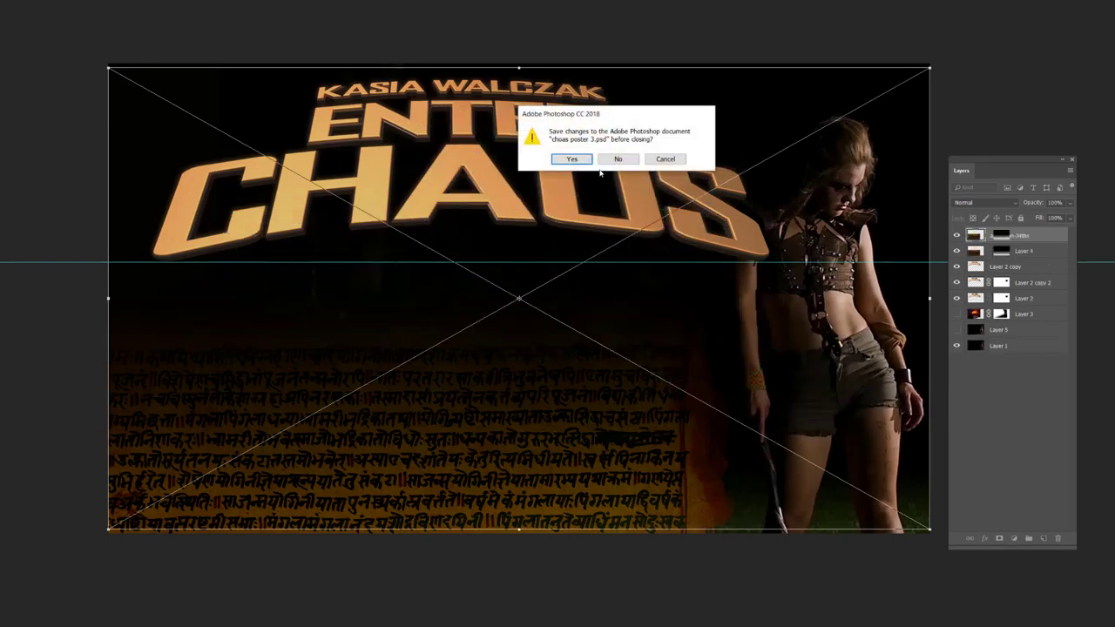
{"action": "left_click", "coordinate": [618, 159]}
- Switch to the enter_chaos-01-03-2019 folder and open april_fin4.jpg to view the finished beach composite
{"action": "key", "text": "alt+Tab"}
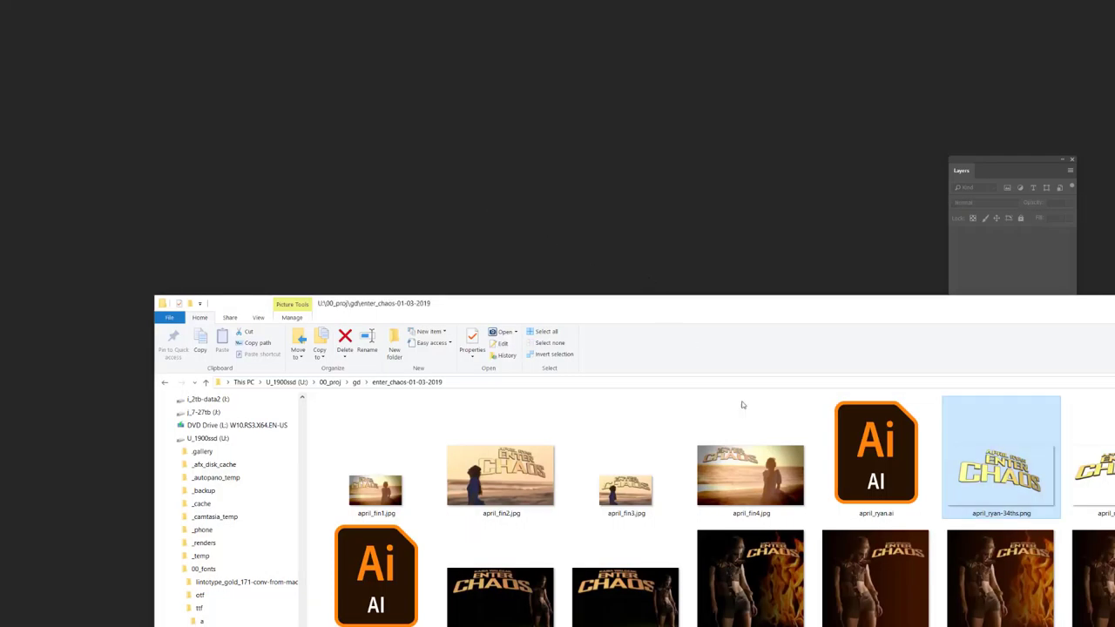
{"action": "double_click", "coordinate": [736, 483]}
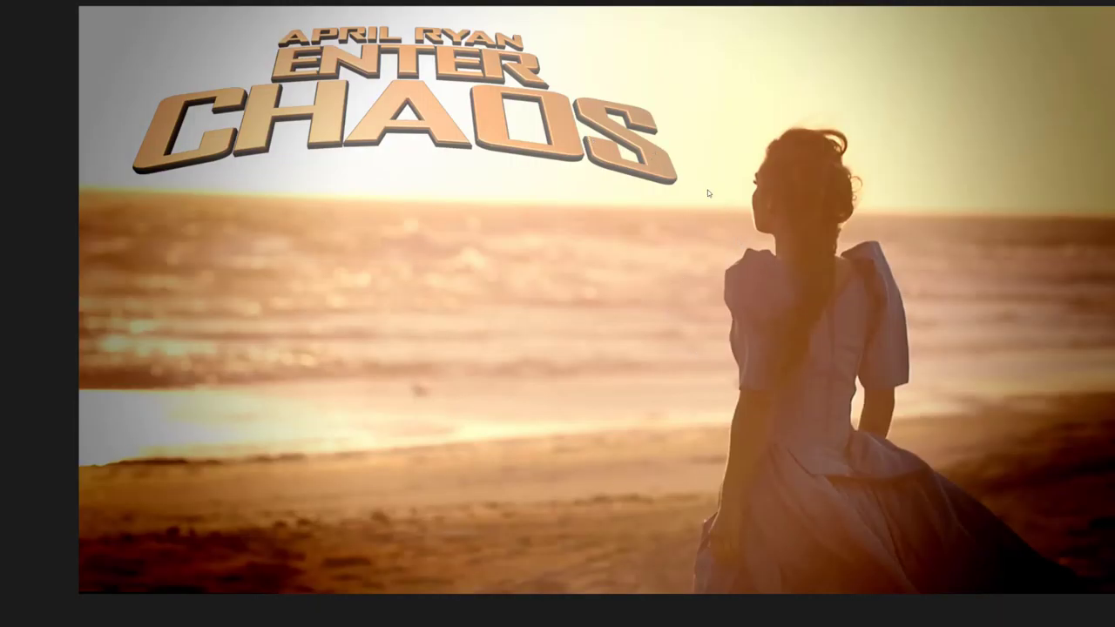